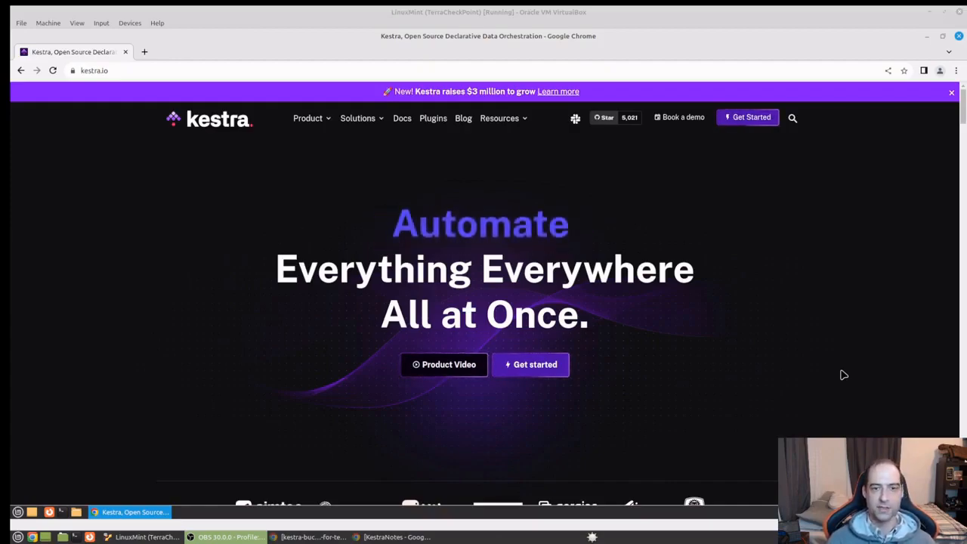
# Look over the Kestra documentation welcome page and the project's GitHub repository, returning to the Kestra home page.
pyautogui.click(402, 121)
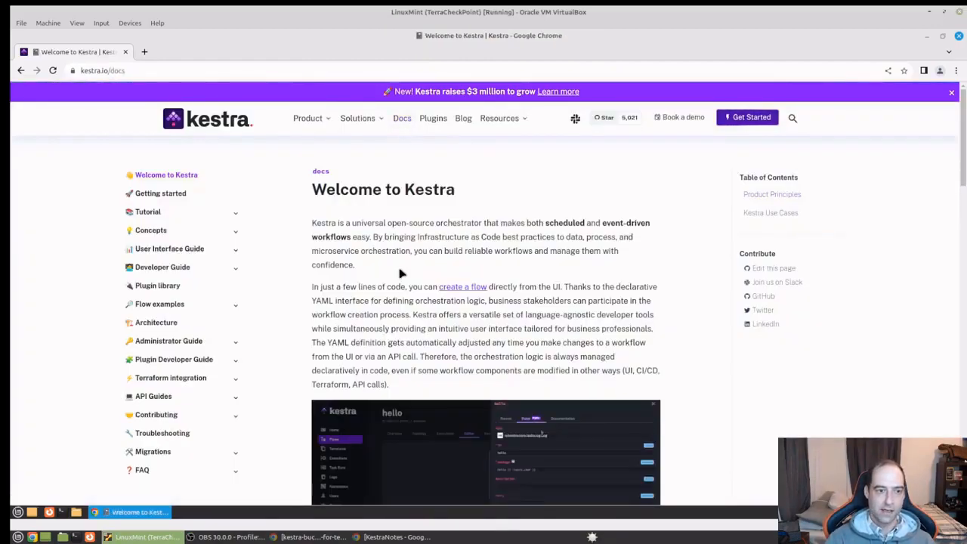
pyautogui.scroll(-8, 401, 273)
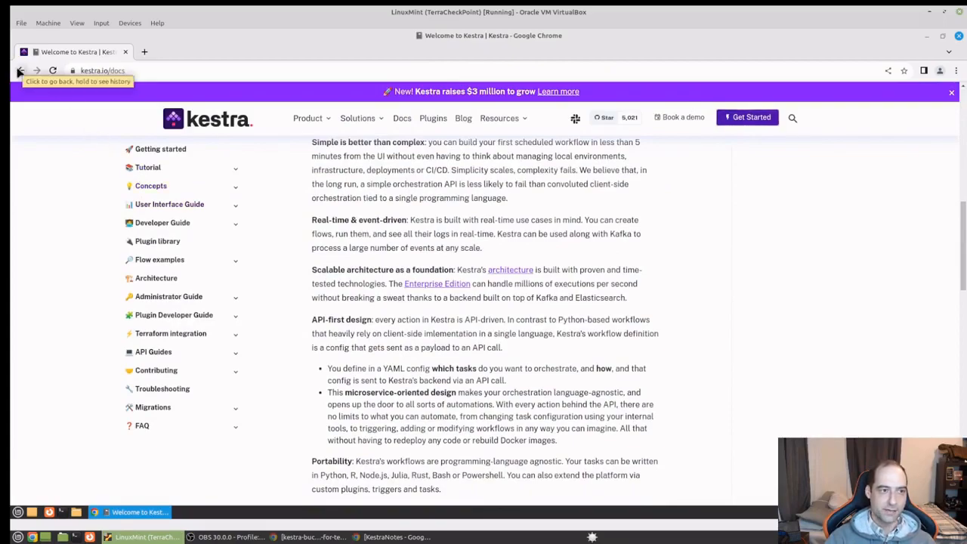
pyautogui.click(20, 71)
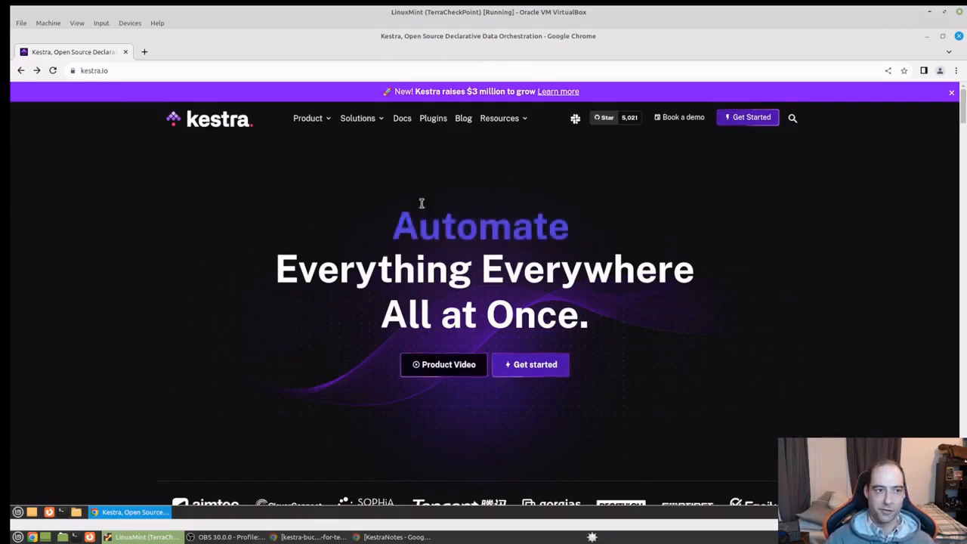
pyautogui.click(607, 118)
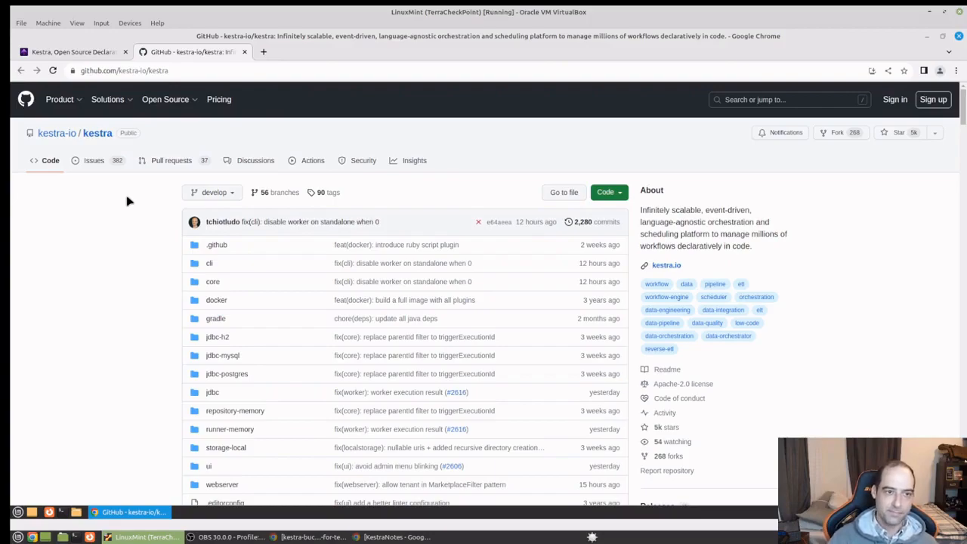
pyautogui.click(244, 52)
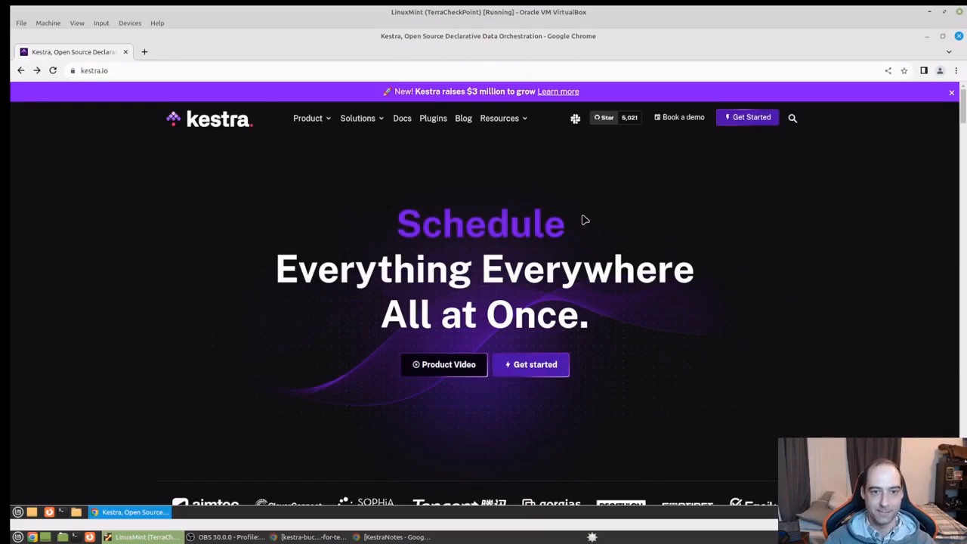
# Open the Getting started page of the Kestra docs and examine the Docker command under Start Kestra.
pyautogui.click(402, 117)
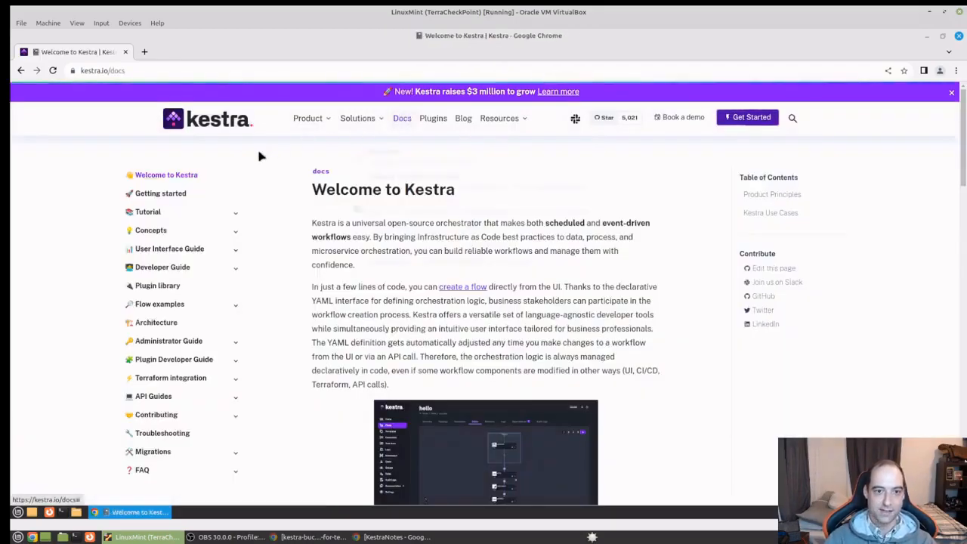
pyautogui.click(167, 193)
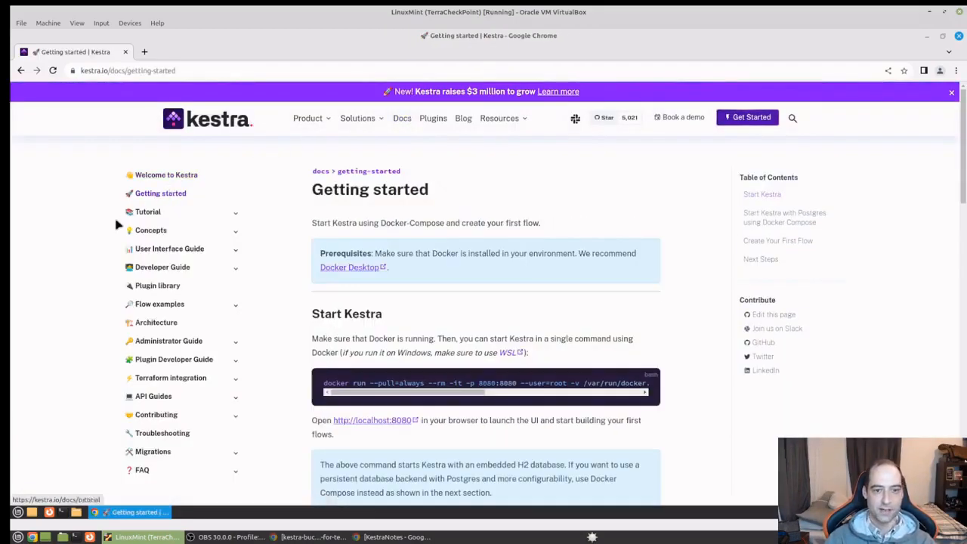
pyautogui.scroll(-1, 339, 352)
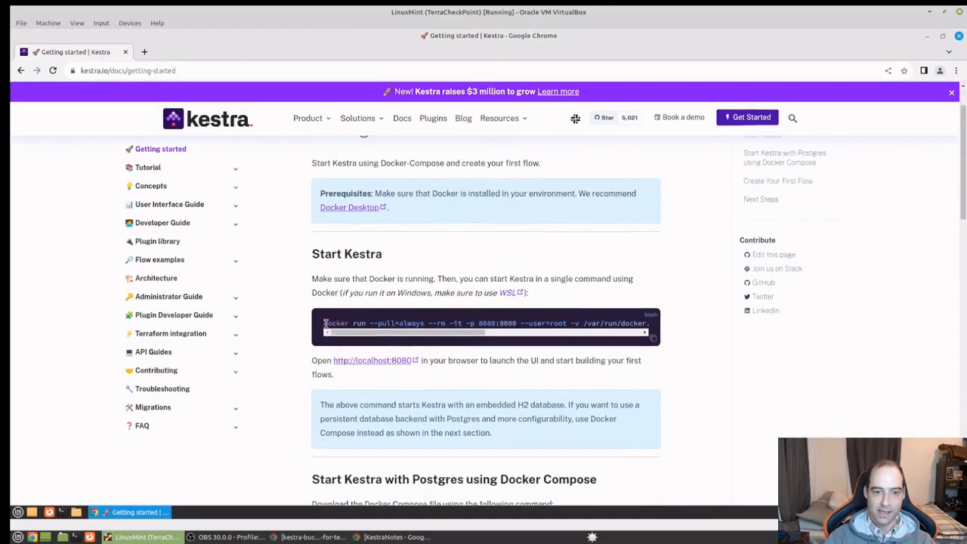
pyautogui.moveTo(359, 338)
pyautogui.mouseDown()
pyautogui.moveTo(519, 337)
pyautogui.moveTo(363, 337)
pyautogui.mouseUp()
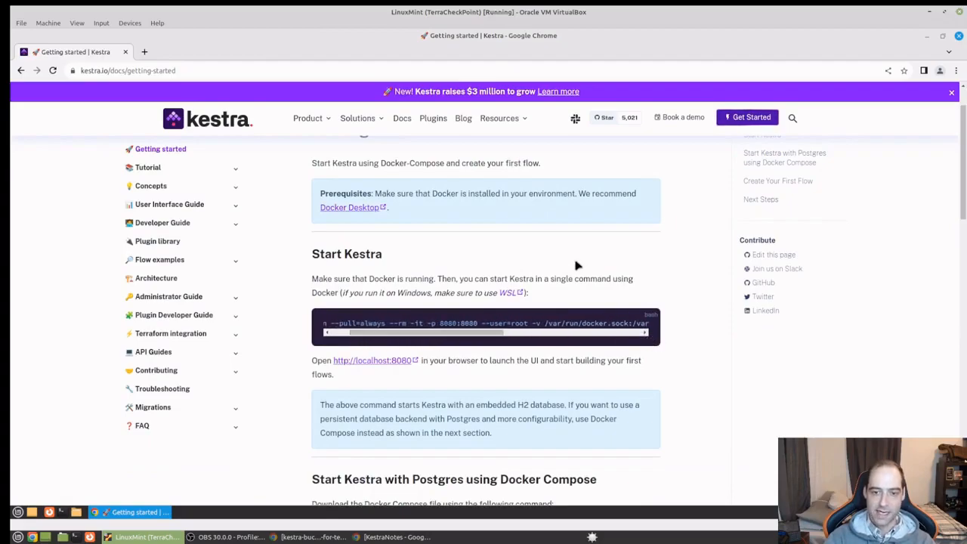
# Open a terminal, create a directory named kestra and change into it.
pyautogui.hotkey('ctrl', 'alt', 't')
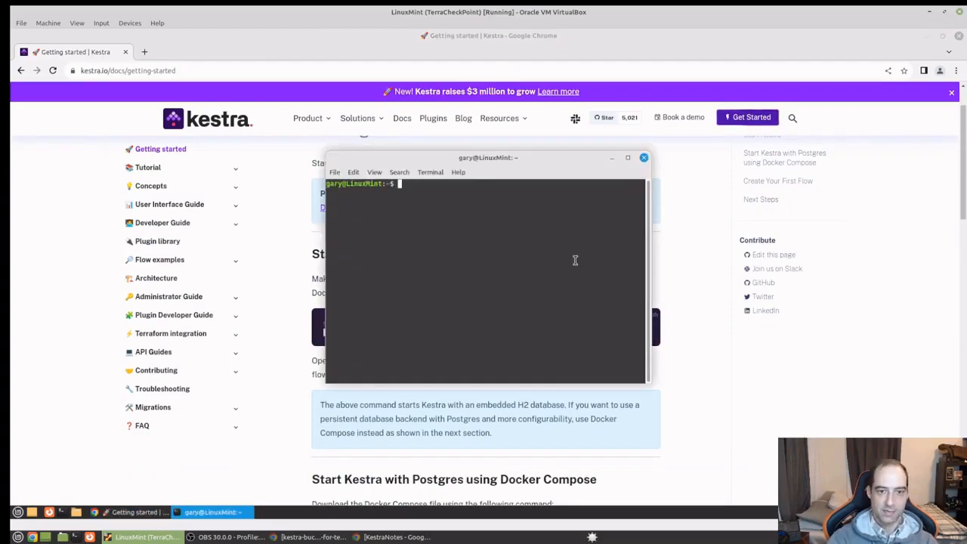
pyautogui.click(374, 172)
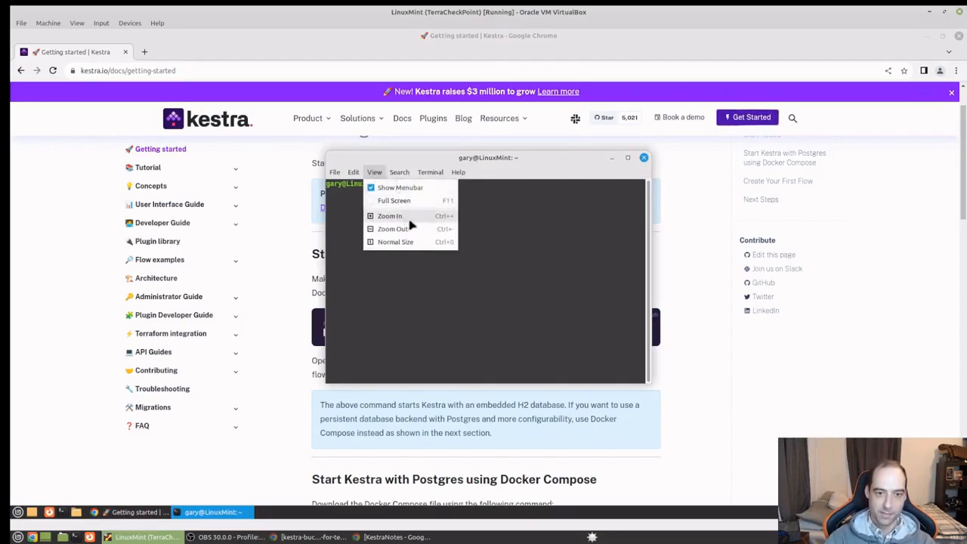
pyautogui.click(500, 206)
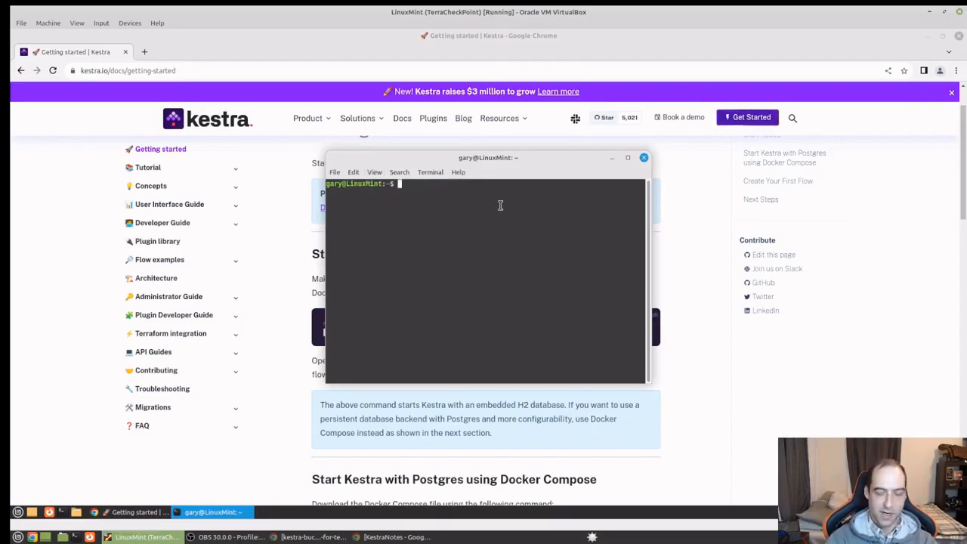
pyautogui.write('mkdir kestra')
pyautogui.press('Return')
pyautogui.write('cd')
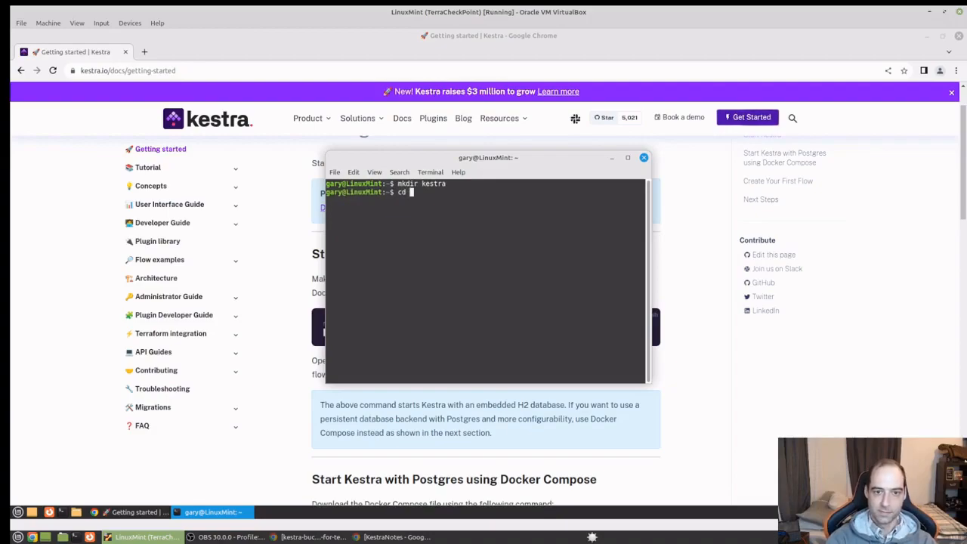
pyautogui.write(' ke')
pyautogui.press('Tab')
pyautogui.press('Return')
# Open the kestra folder in Visual Studio Code and discard the unsaved dockercommand file.
pyautogui.write('code .')
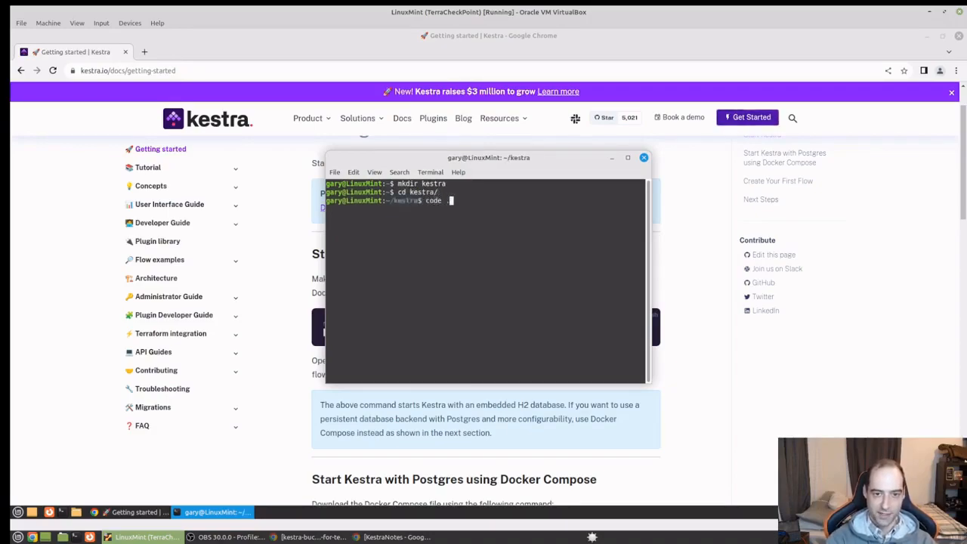
pyautogui.press('Return')
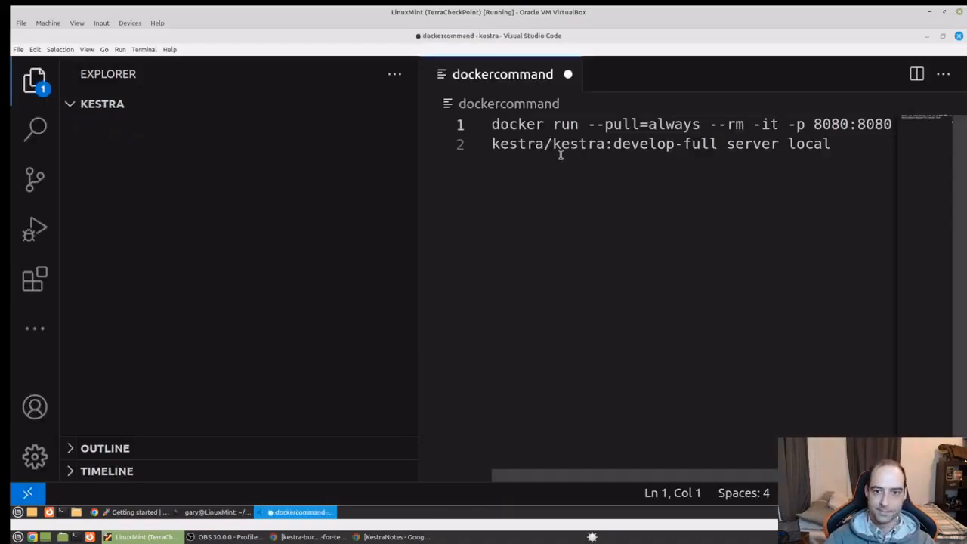
pyautogui.click(567, 74)
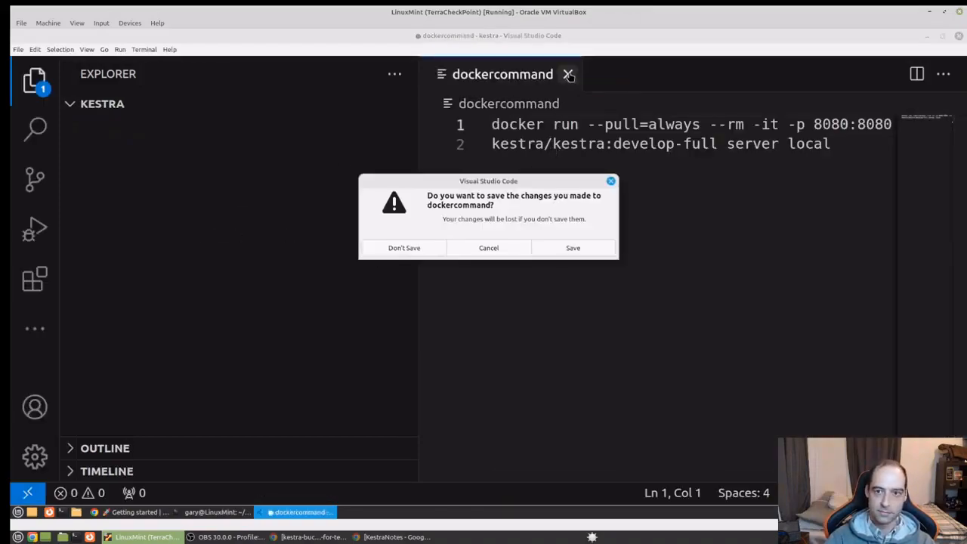
pyautogui.click(401, 254)
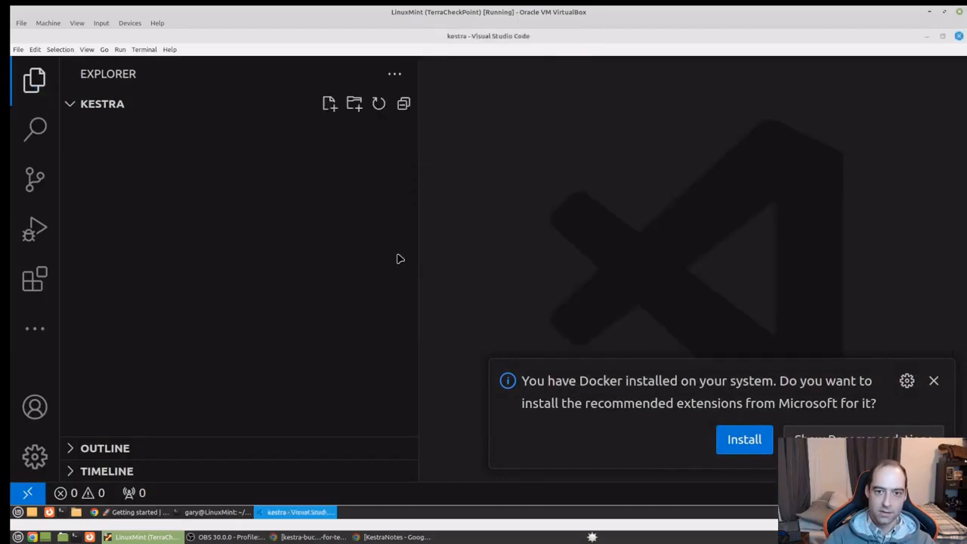
pyautogui.click(935, 381)
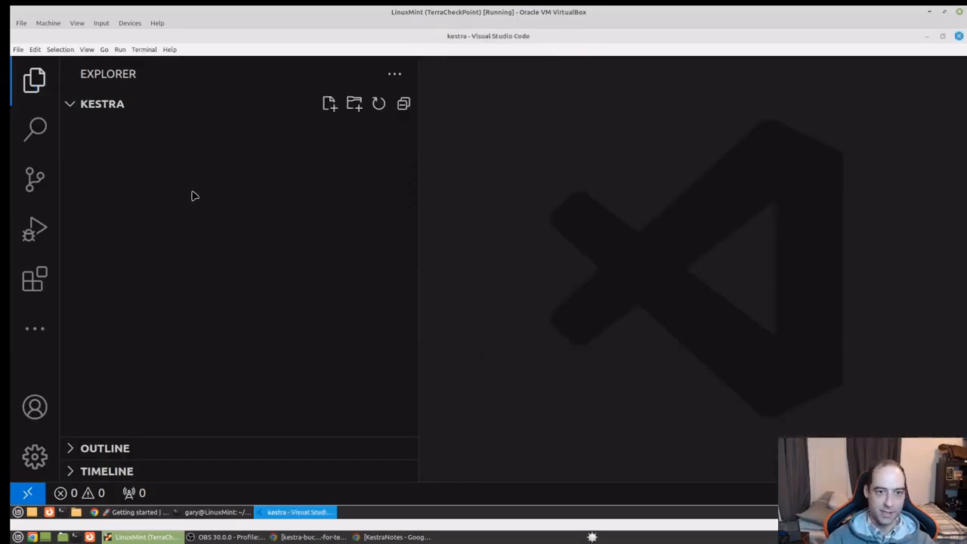
# Create a file named kestadocker in the kestra folder and paste the Kestra docker run command into it.
pyautogui.rightClick(143, 186)
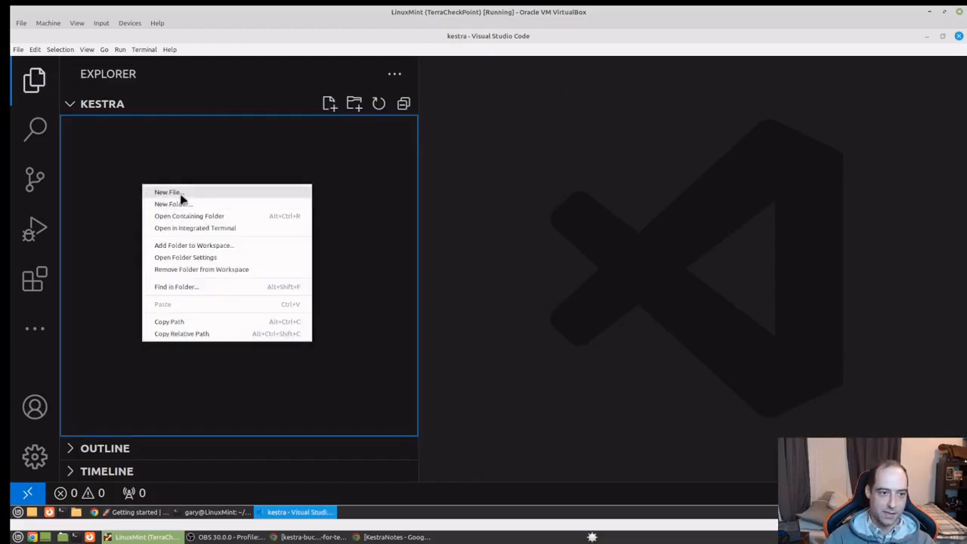
pyautogui.click(168, 193)
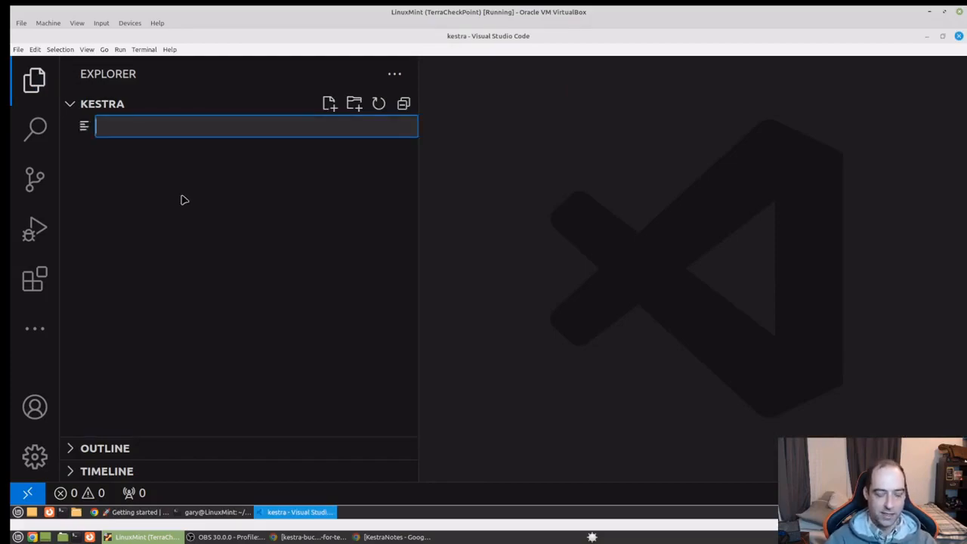
pyautogui.write('kestadocker')
pyautogui.press('Return')
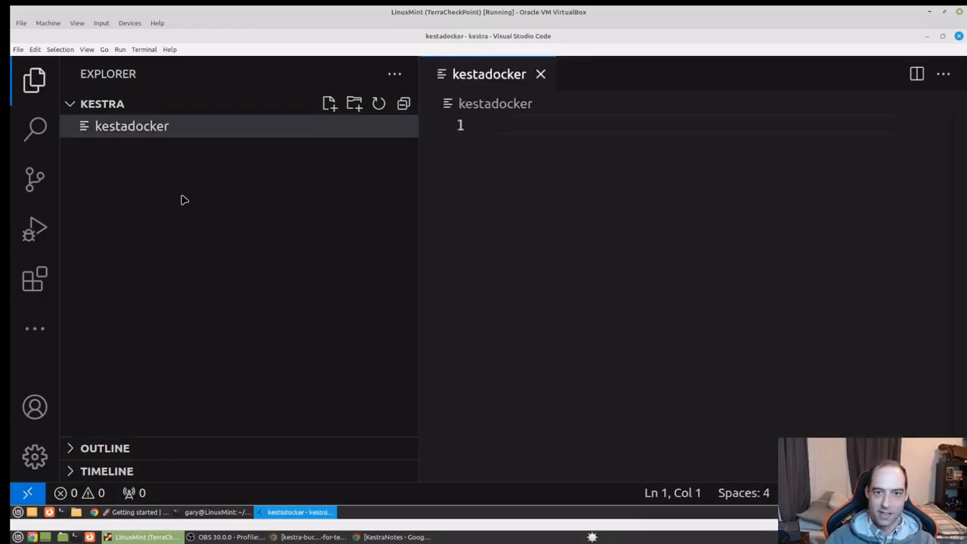
pyautogui.hotkey('ctrl', 'v')
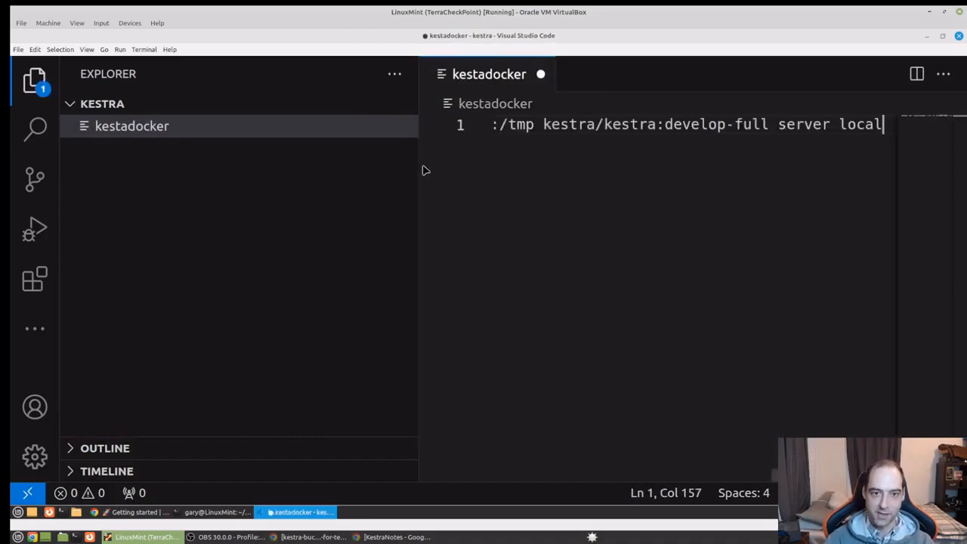
# Widen the editor and break the docker run command into three lines, starting a new line before each -v option.
pyautogui.moveTo(419, 164); pyautogui.dragTo(234, 162)
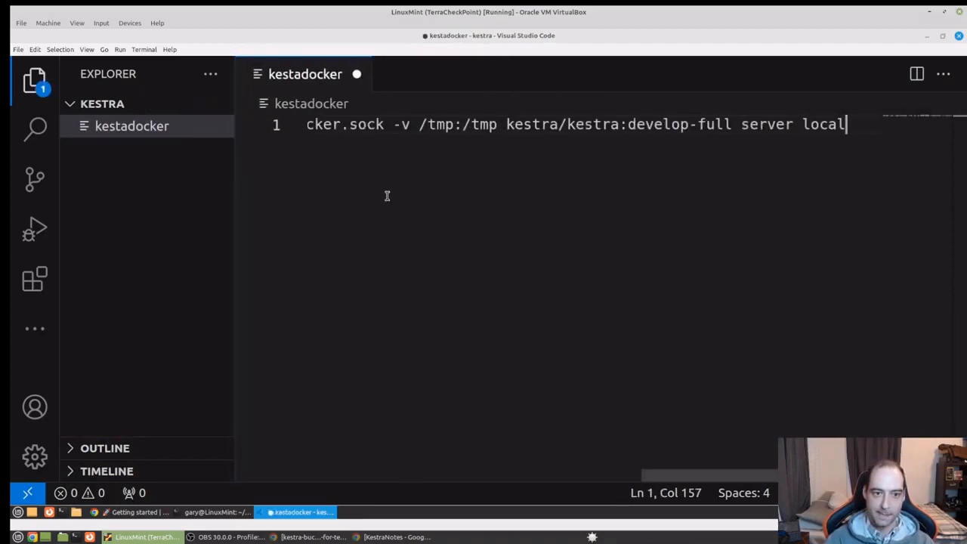
pyautogui.click(392, 125)
pyautogui.press('Return')
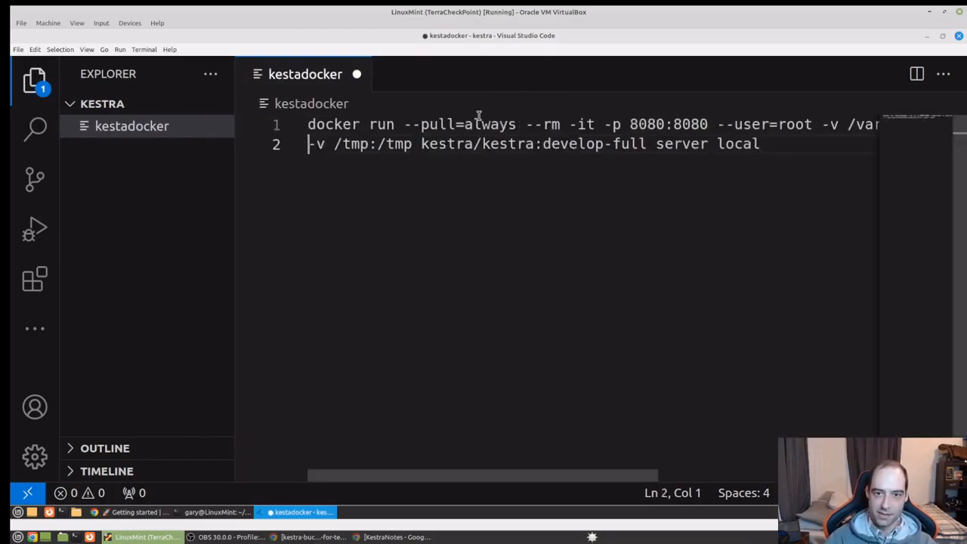
pyautogui.click(818, 125)
pyautogui.press('Return')
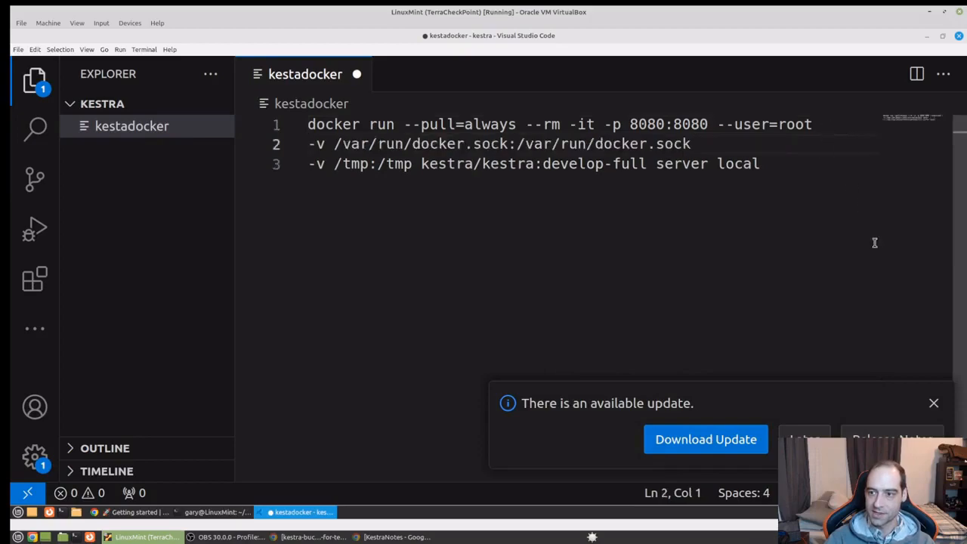
pyautogui.click(934, 403)
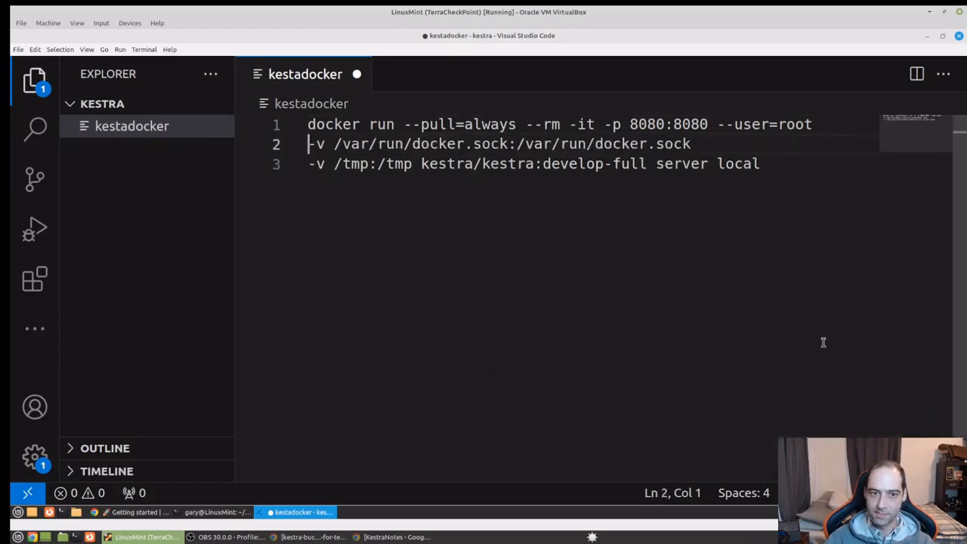
# Enlarge the Visual Studio Code display and collapse the Explorer sidebar to give the command more room.
pyautogui.click(640, 247)
pyautogui.hotkey('ctrl', '=')
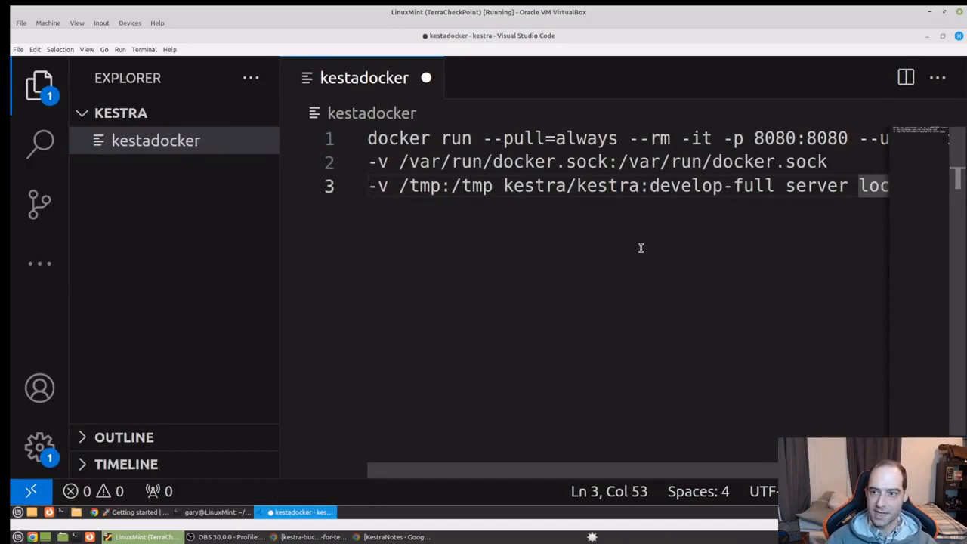
pyautogui.moveTo(277, 218); pyautogui.dragTo(136, 216)
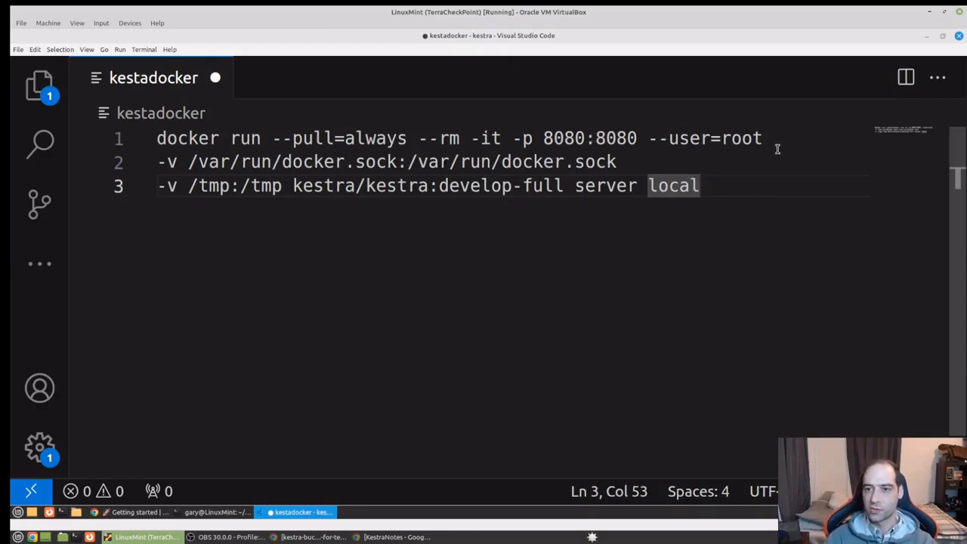
# Examine the --user=root option, the kestra/kestra:develop-full image and the server local arguments of the docker run command.
pyautogui.moveTo(765, 138); pyautogui.dragTo(648, 138)
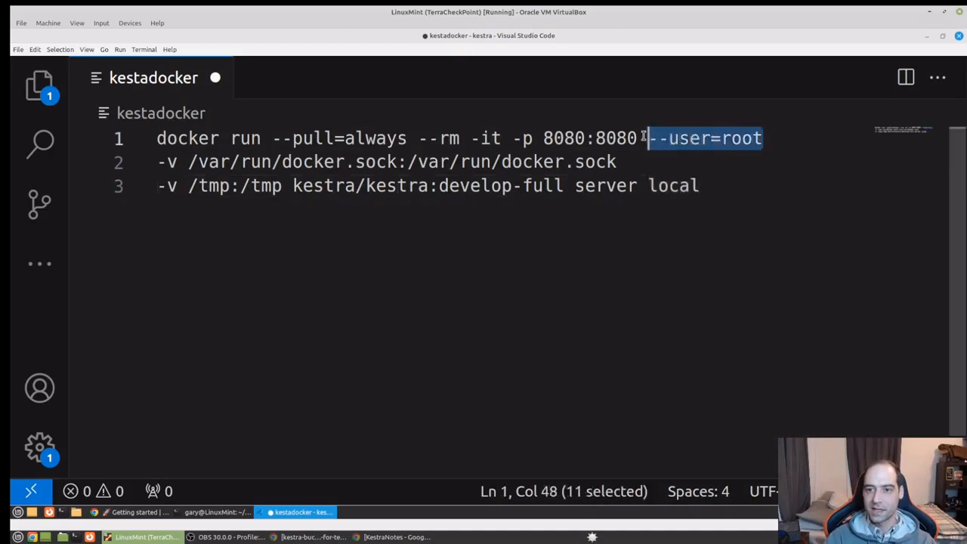
pyautogui.click(697, 168)
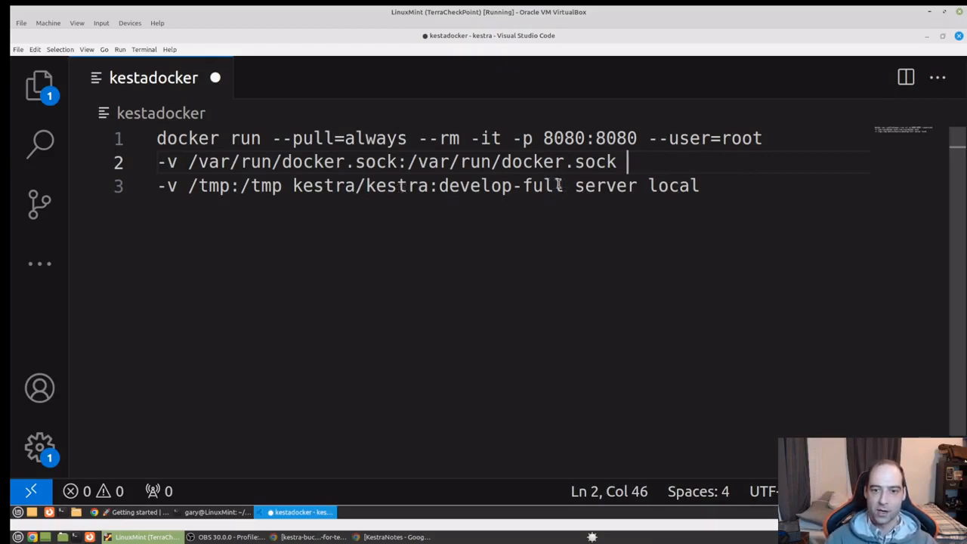
pyautogui.moveTo(563, 185); pyautogui.dragTo(291, 185)
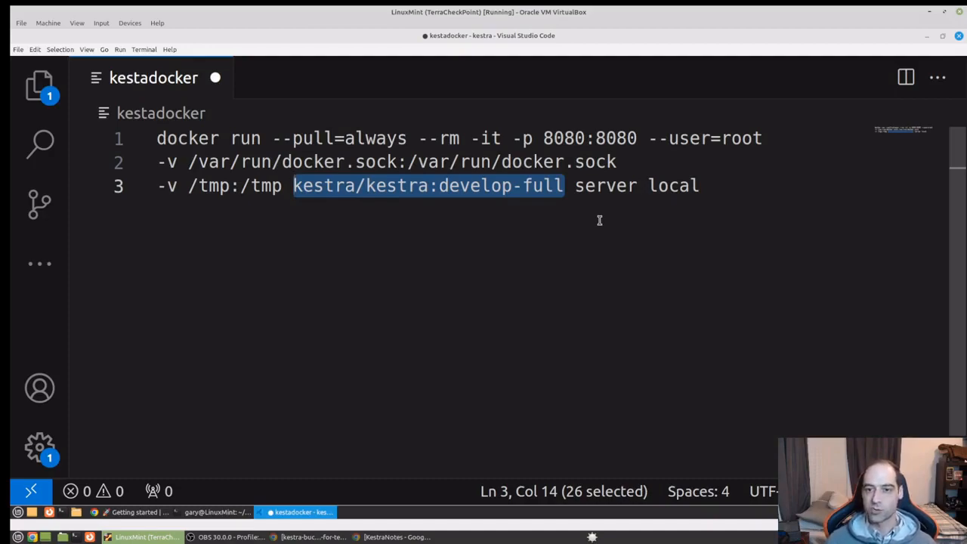
pyautogui.doubleClick(624, 185)
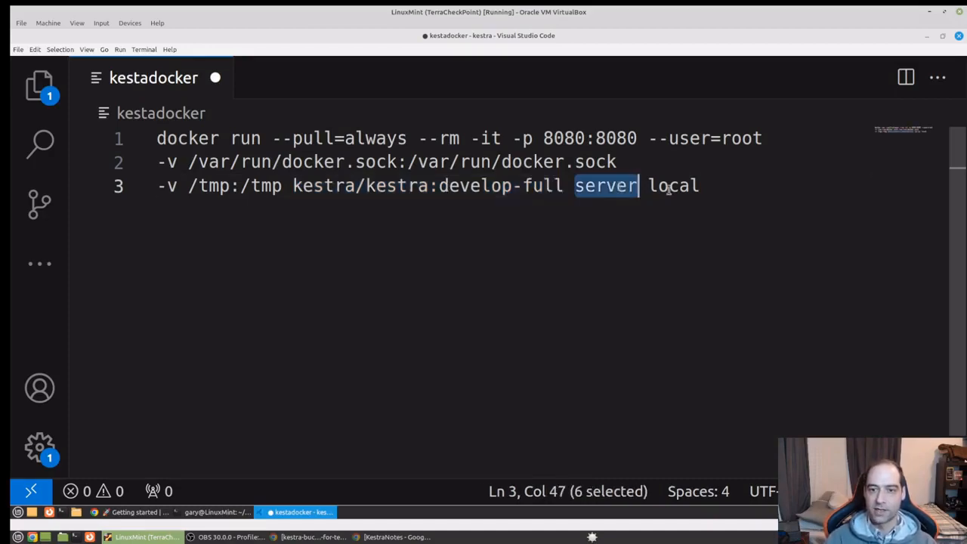
pyautogui.doubleClick(670, 187)
# Delete the -v /tmp:/tmp volume option from the docker run command, merging the image name and arguments into the second line.
pyautogui.click(313, 187)
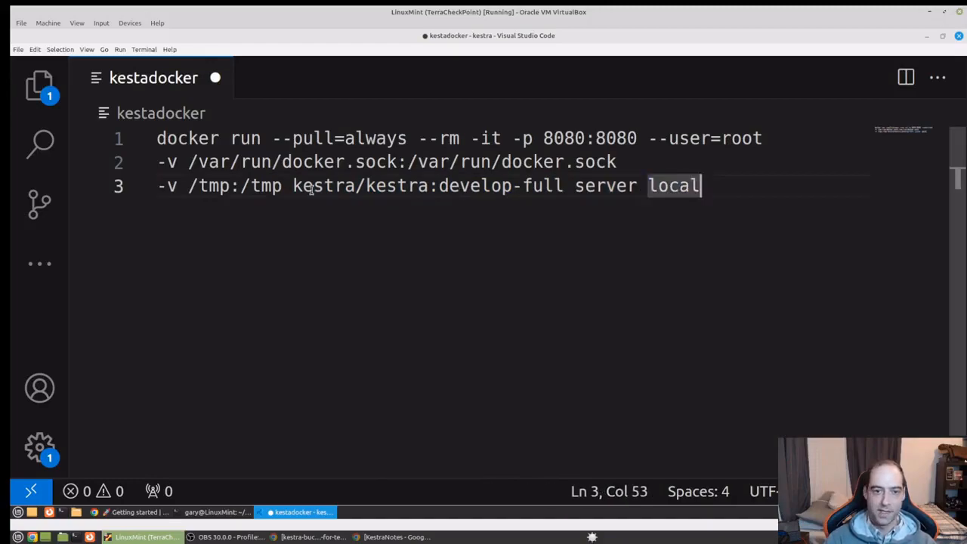
pyautogui.press('Left')
pyautogui.press('Left')
pyautogui.press('Left')
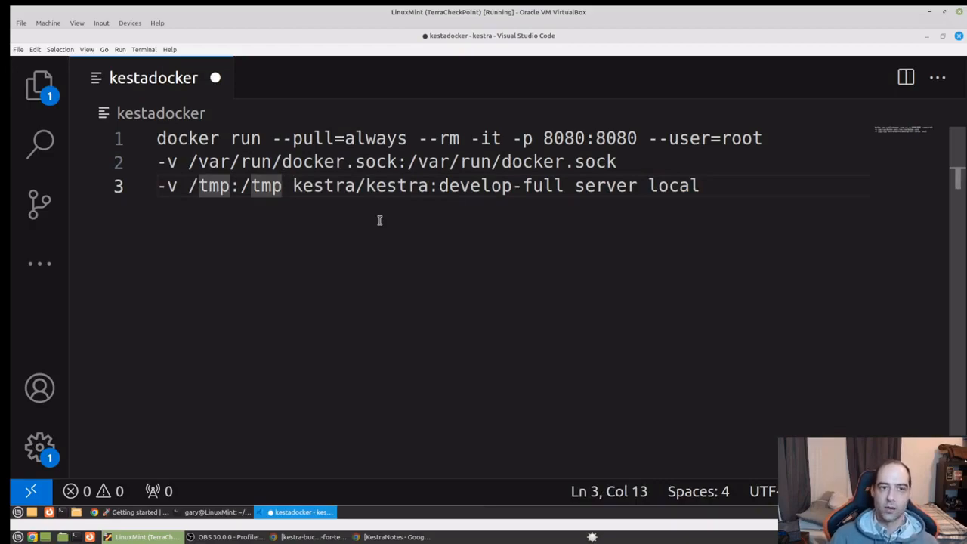
pyautogui.press('BackSpace')
pyautogui.press('BackSpace')
pyautogui.press('BackSpace')
pyautogui.press('BackSpace')
pyautogui.press('BackSpace')
pyautogui.press('BackSpace')
pyautogui.press('BackSpace')
pyautogui.press('BackSpace')
pyautogui.press('BackSpace')
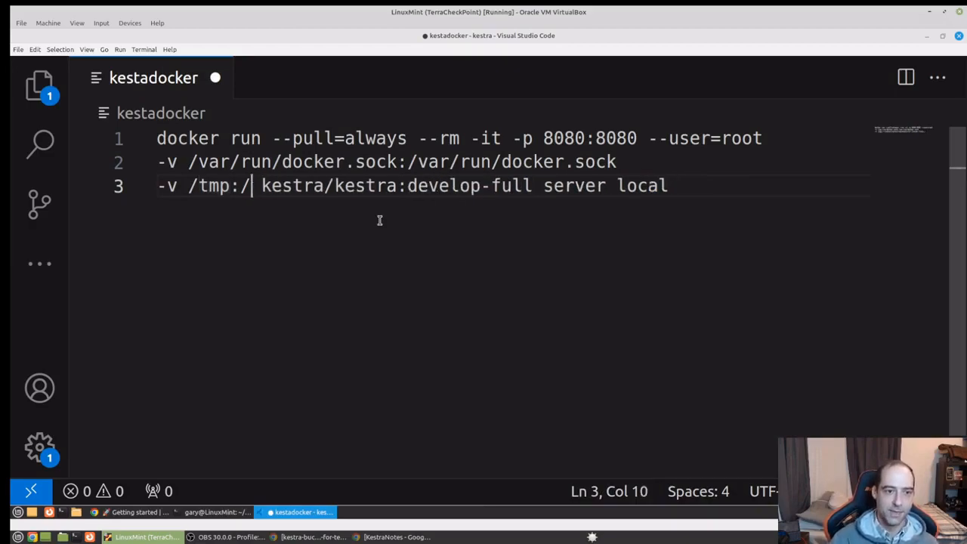
pyautogui.press('BackSpace')
pyautogui.press('BackSpace')
pyautogui.press('BackSpace')
pyautogui.press('BackSpace')
pyautogui.press('BackSpace')
pyautogui.press('BackSpace')
pyautogui.press('BackSpace')
pyautogui.press('BackSpace')
pyautogui.press('BackSpace')
pyautogui.press('BackSpace')
pyautogui.press('BackSpace')
pyautogui.press('BackSpace')
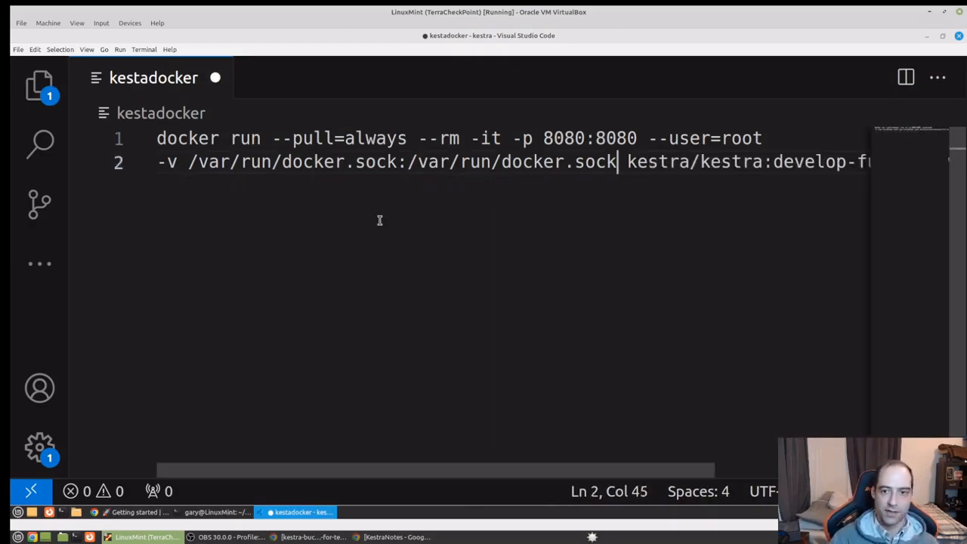
# Delete the -v /var/run/docker.sock:/var/run/docker.sock volume option from the docker run command.
pyautogui.press('BackSpace')
pyautogui.press('BackSpace')
pyautogui.press('BackSpace')
pyautogui.press('BackSpace')
pyautogui.press('BackSpace')
pyautogui.press('BackSpace')
pyautogui.press('BackSpace')
pyautogui.press('BackSpace')
pyautogui.press('BackSpace')
pyautogui.press('BackSpace')
pyautogui.press('BackSpace')
pyautogui.press('BackSpace')
pyautogui.press('BackSpace')
pyautogui.press('BackSpace')
pyautogui.press('BackSpace')
pyautogui.press('BackSpace')
pyautogui.press('BackSpace')
pyautogui.press('BackSpace')
pyautogui.press('BackSpace')
pyautogui.press('BackSpace')
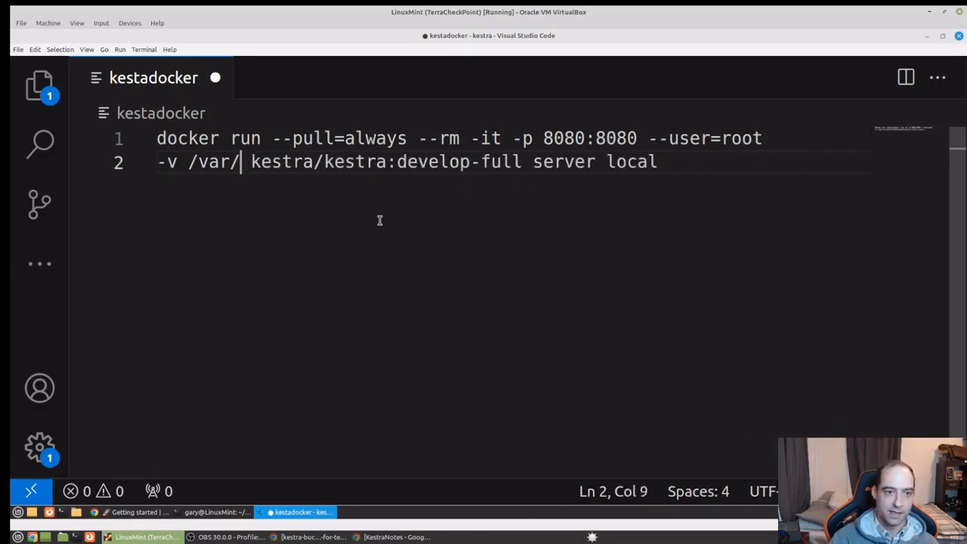
pyautogui.press('BackSpace')
pyautogui.press('BackSpace')
pyautogui.press('BackSpace')
pyautogui.press('BackSpace')
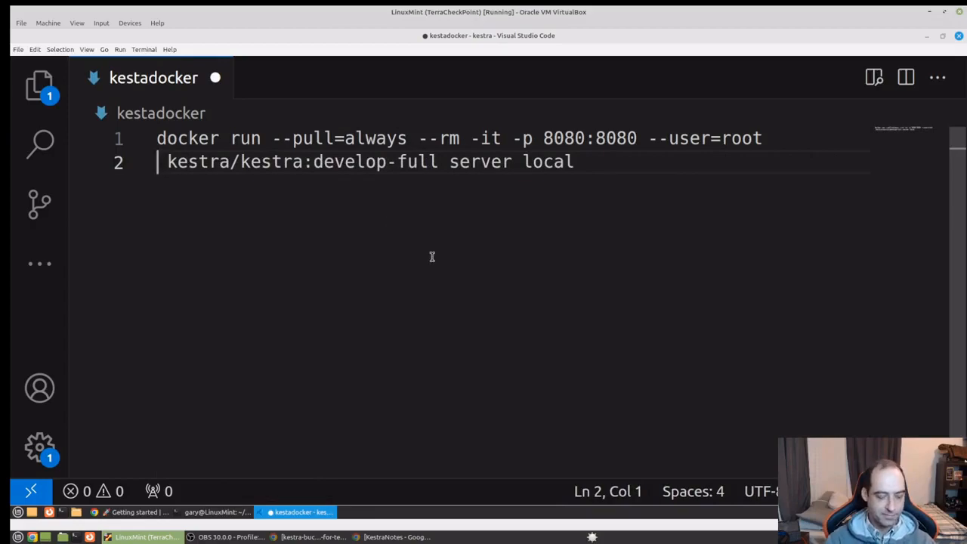
# Copy the complete two-line docker run command and paste it into the integrated terminal at the kestra folder.
pyautogui.press('End')
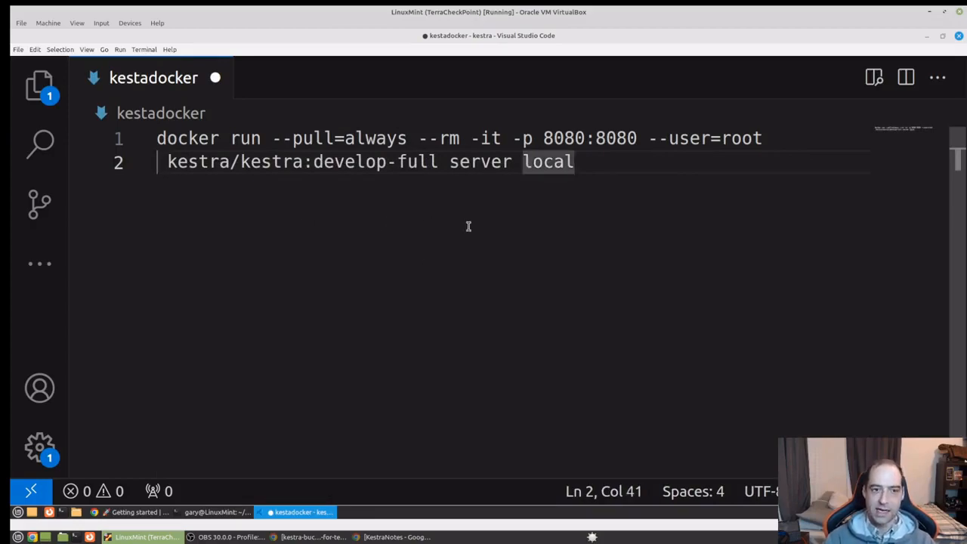
pyautogui.moveTo(597, 161); pyautogui.dragTo(147, 138)
pyautogui.rightClick(214, 142)
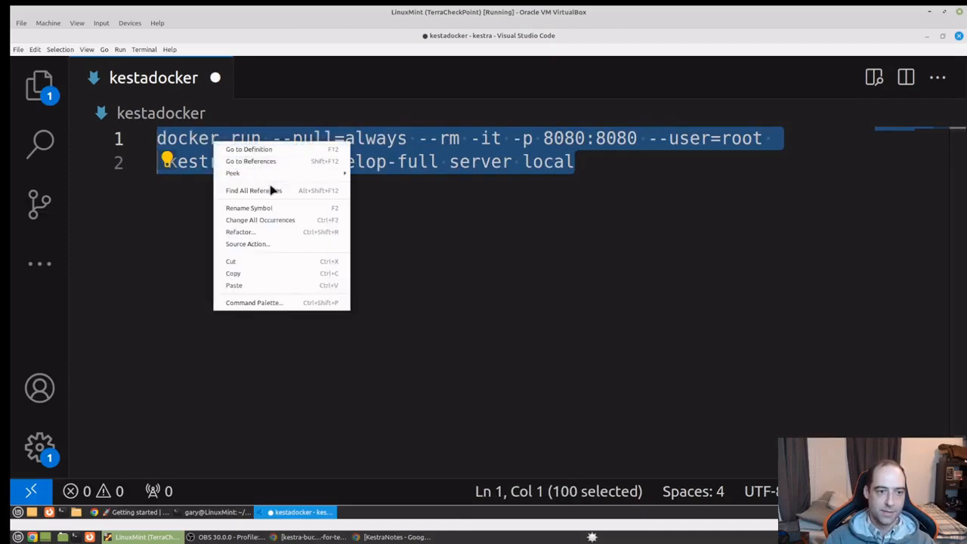
pyautogui.click(273, 275)
pyautogui.click(375, 328)
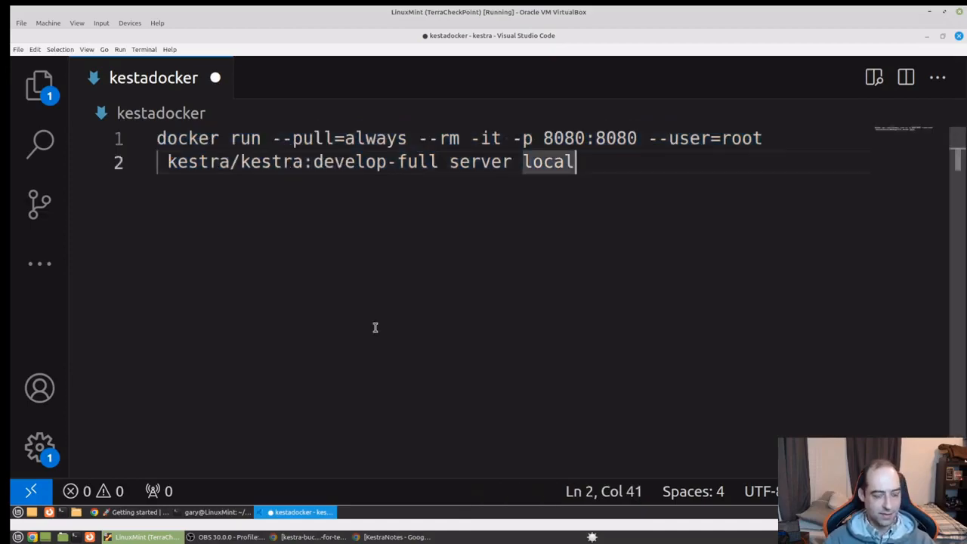
pyautogui.hotkey('ctrl', '`')
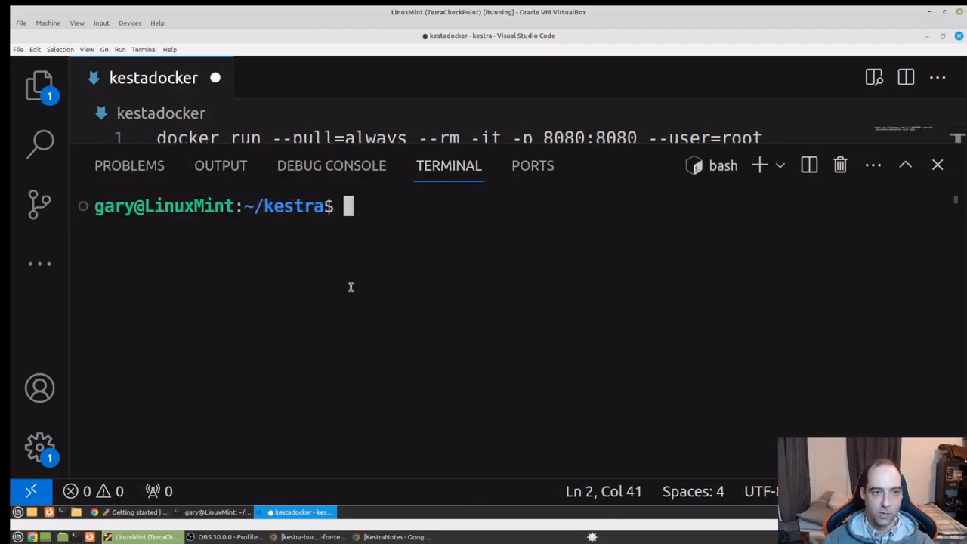
pyautogui.rightClick(369, 285)
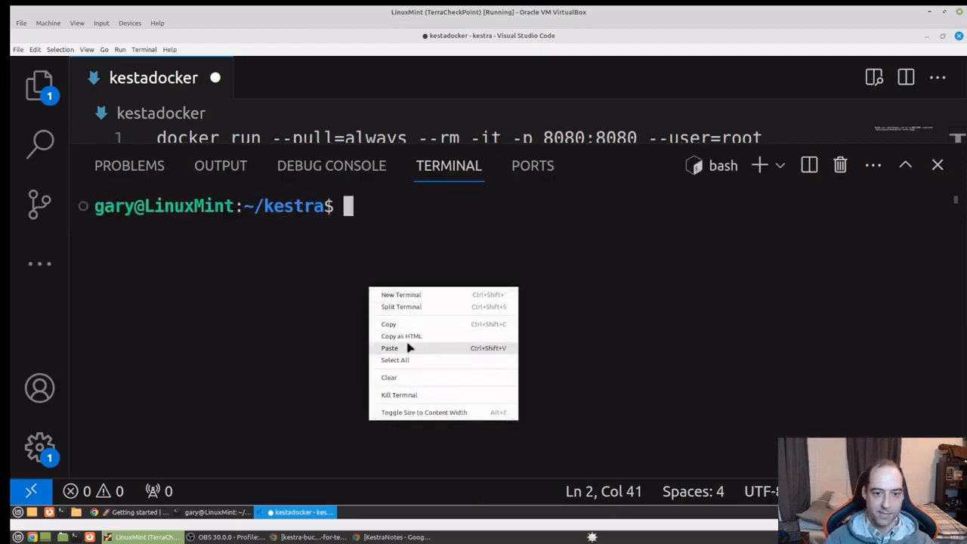
pyautogui.click(434, 347)
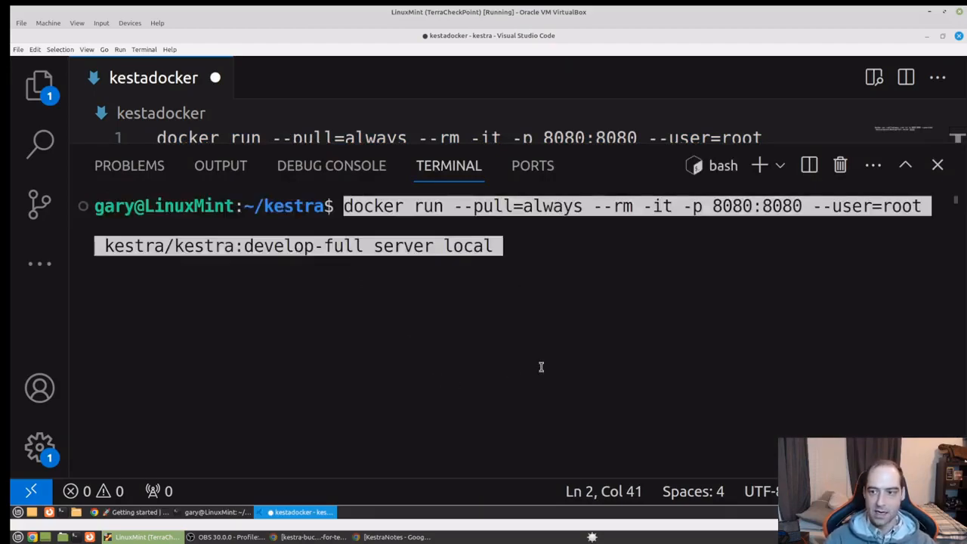
# Remove the line break and extra space before kestra/kestra:develop-full in the pasted command and run it.
pyautogui.press('Left')
pyautogui.press('Left')
pyautogui.press('Left')
pyautogui.press('Left')
pyautogui.press('Left')
pyautogui.press('Left')
pyautogui.press('Left')
pyautogui.press('Left')
pyautogui.press('Left')
pyautogui.press('Left')
pyautogui.press('Left')
pyautogui.press('Left')
pyautogui.press('Left')
pyautogui.press('Left')
pyautogui.press('Left')
pyautogui.press('Left')
pyautogui.press('Left')
pyautogui.press('Left')
pyautogui.press('Left')
pyautogui.press('Left')
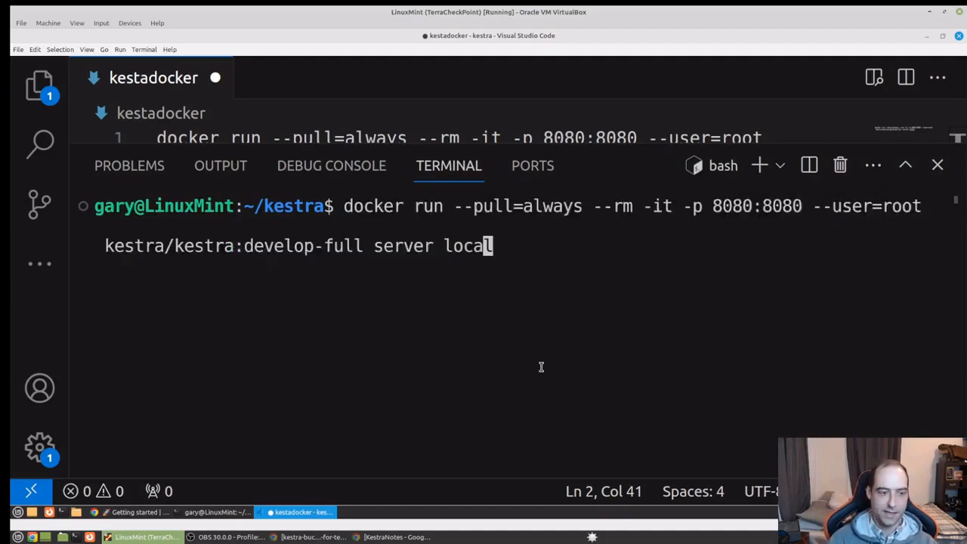
pyautogui.press('Left')
pyautogui.press('Left')
pyautogui.press('Left')
pyautogui.press('Left')
pyautogui.press('Left')
pyautogui.press('Left')
pyautogui.press('Left')
pyautogui.press('Left')
pyautogui.press('Left')
pyautogui.press('Left')
pyautogui.press('Left')
pyautogui.press('Left')
pyautogui.press('Left')
pyautogui.press('Left')
pyautogui.press('Left')
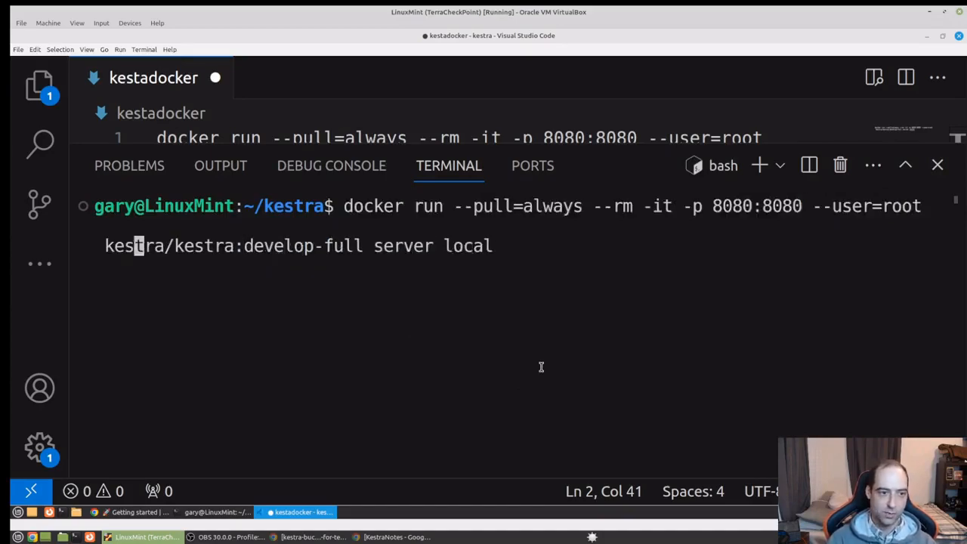
pyautogui.press('BackSpace')
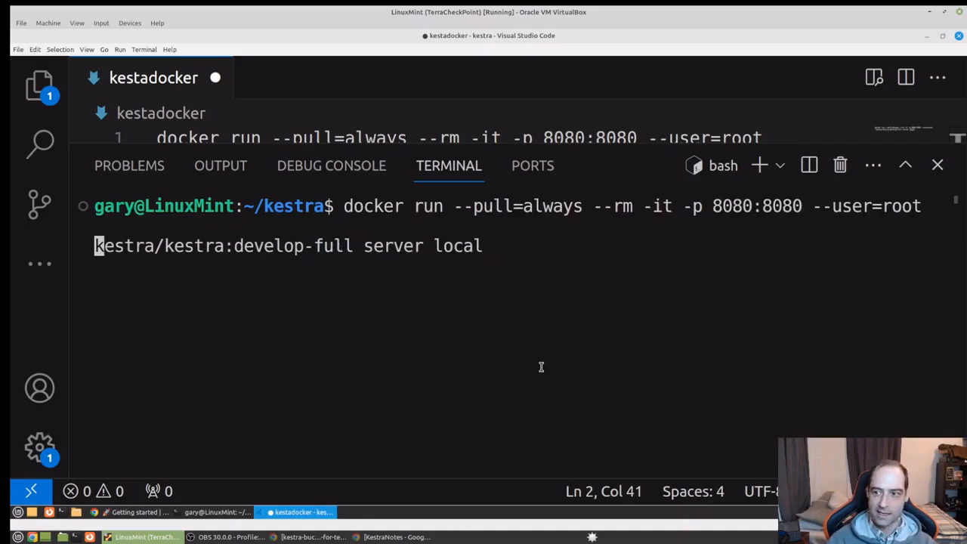
pyautogui.press('BackSpace')
pyautogui.press('BackSpace')
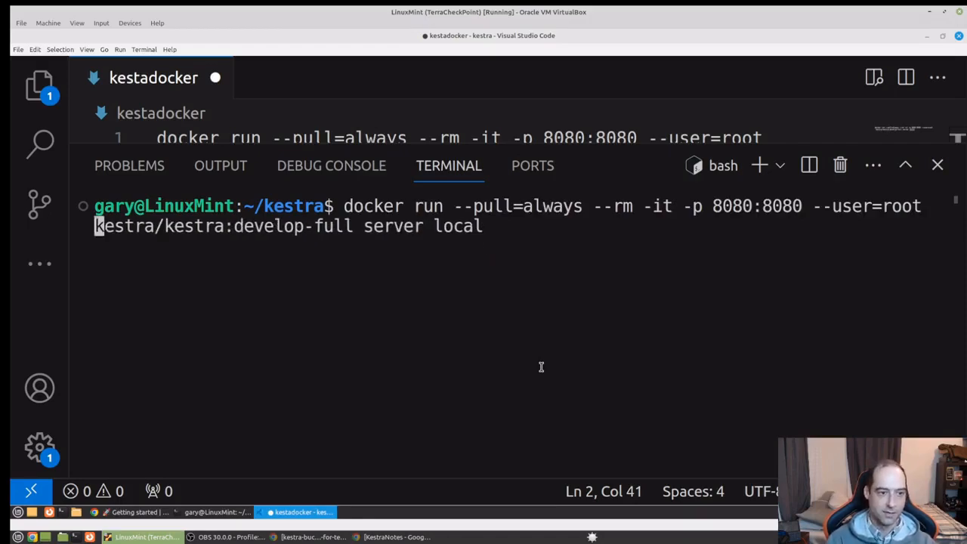
pyautogui.press('Return')
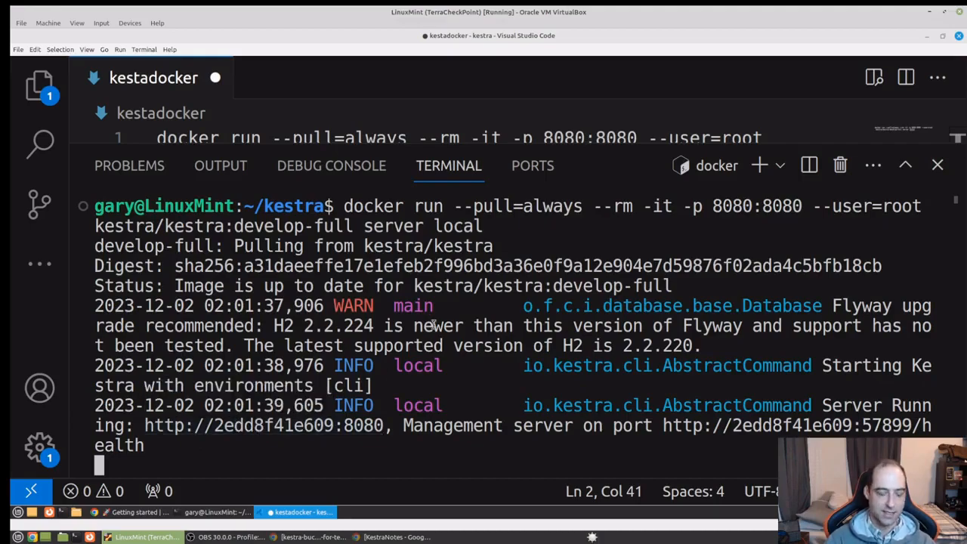
# Open a separate terminal window, enlarge its text by three zoom levels, and list the running containers with docker ps.
pyautogui.press('alt')
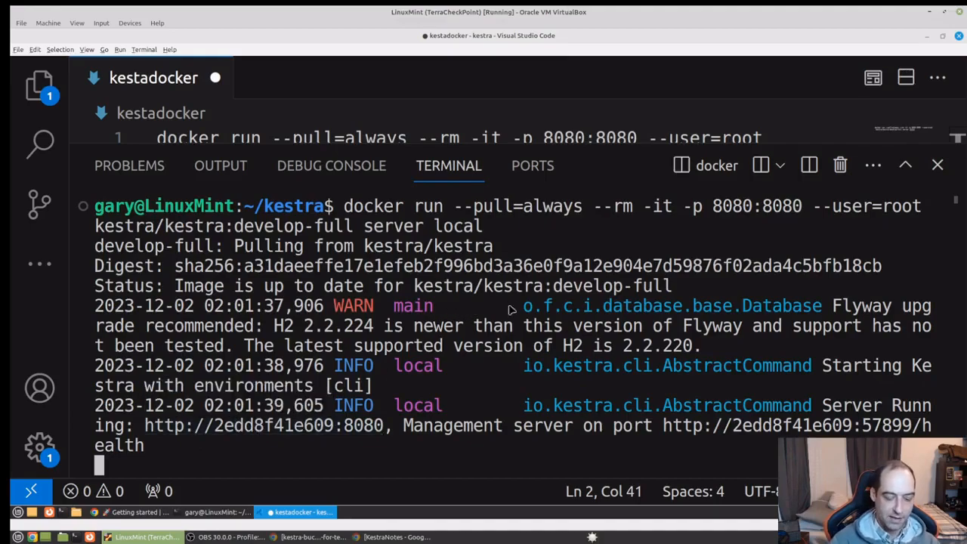
pyautogui.hotkey('ctrl', 'alt', 't')
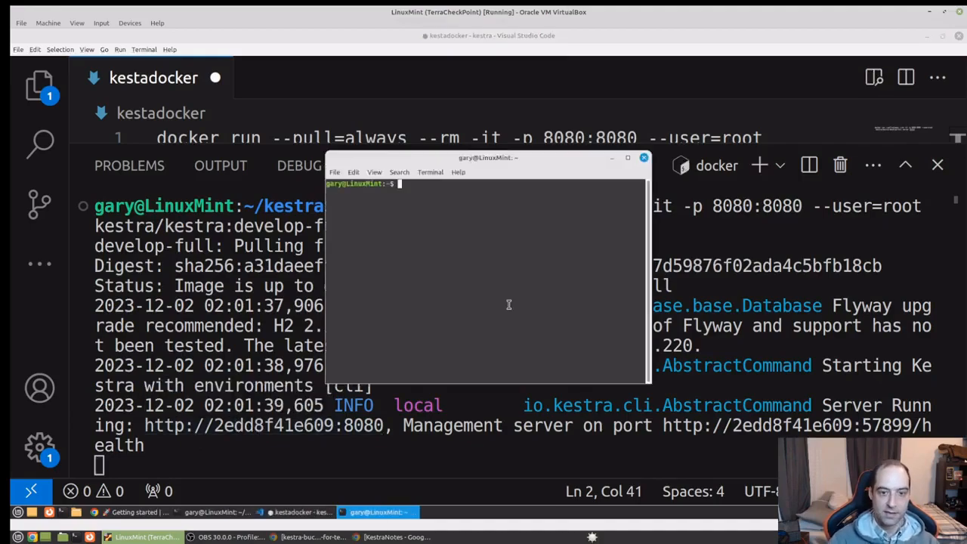
pyautogui.click(374, 173)
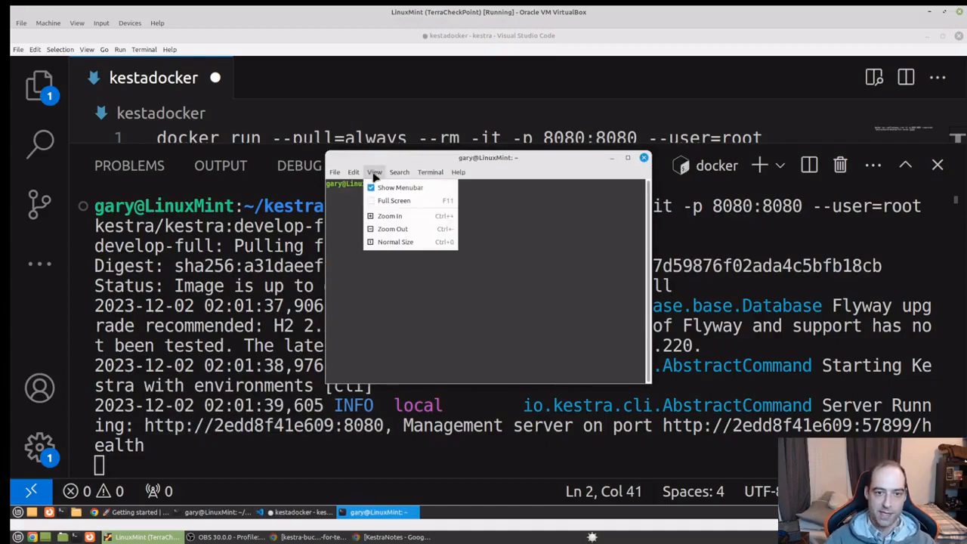
pyautogui.click(391, 219)
pyautogui.click(376, 173)
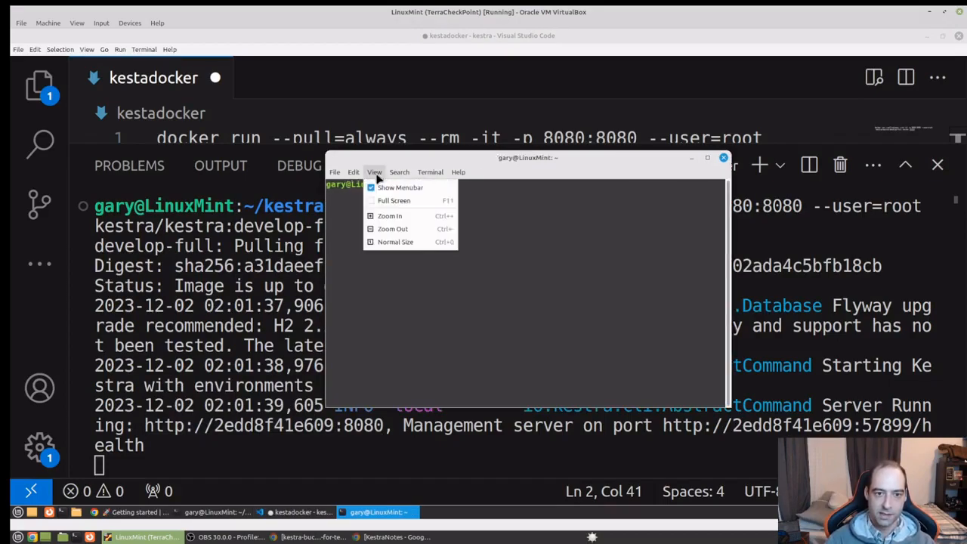
pyautogui.click(385, 215)
pyautogui.click(373, 172)
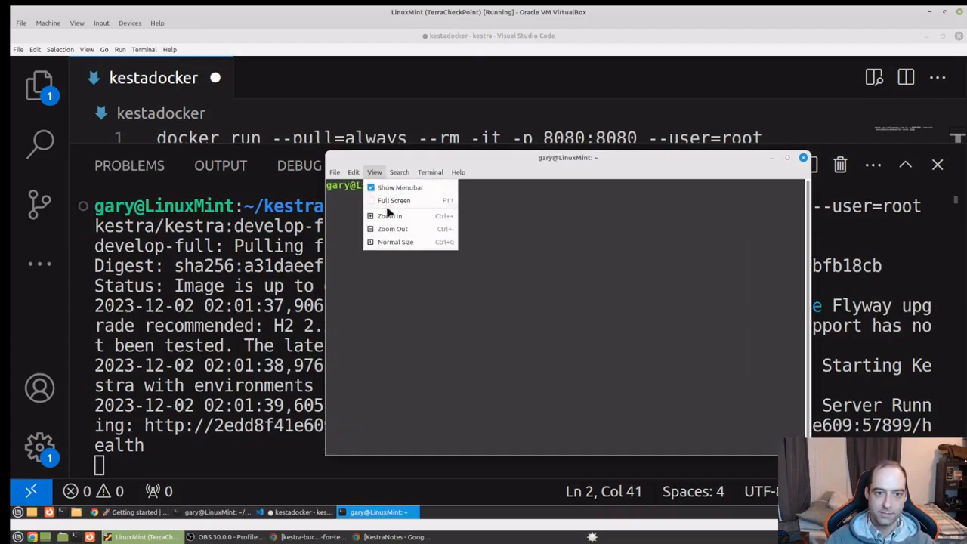
pyautogui.click(387, 215)
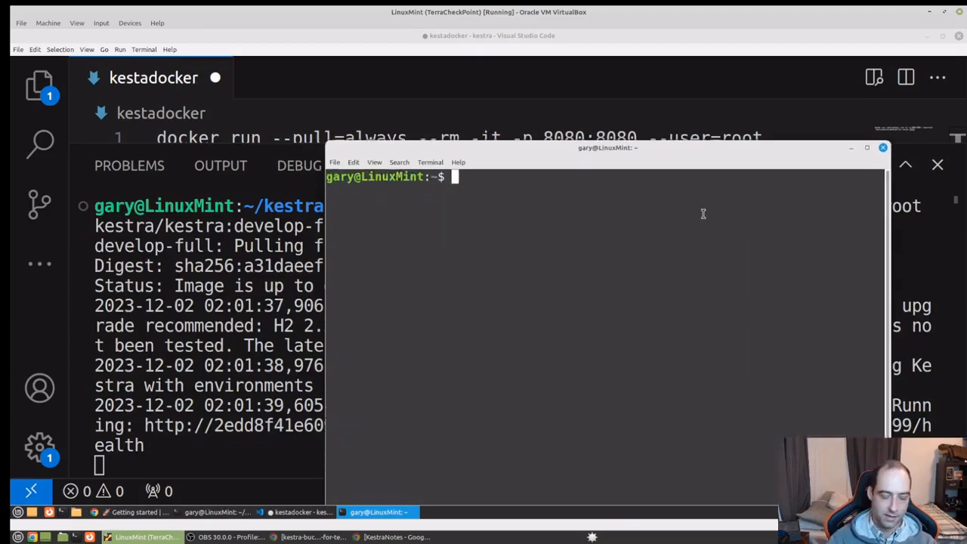
pyautogui.write('docker ps')
pyautogui.press('Return')
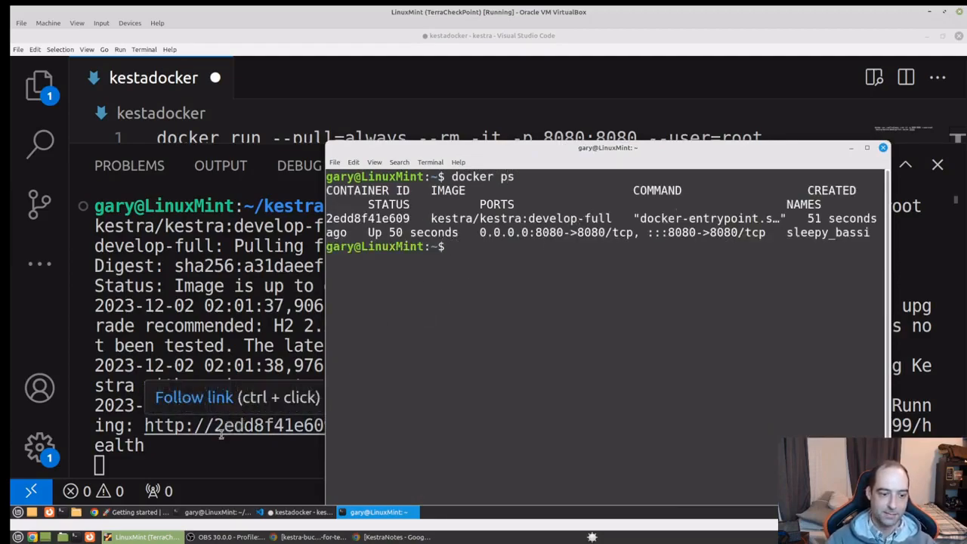
# Switch to Chrome and open the local Kestra interface at localhost:8080 in a new tab.
pyautogui.click(158, 513)
pyautogui.click(144, 52)
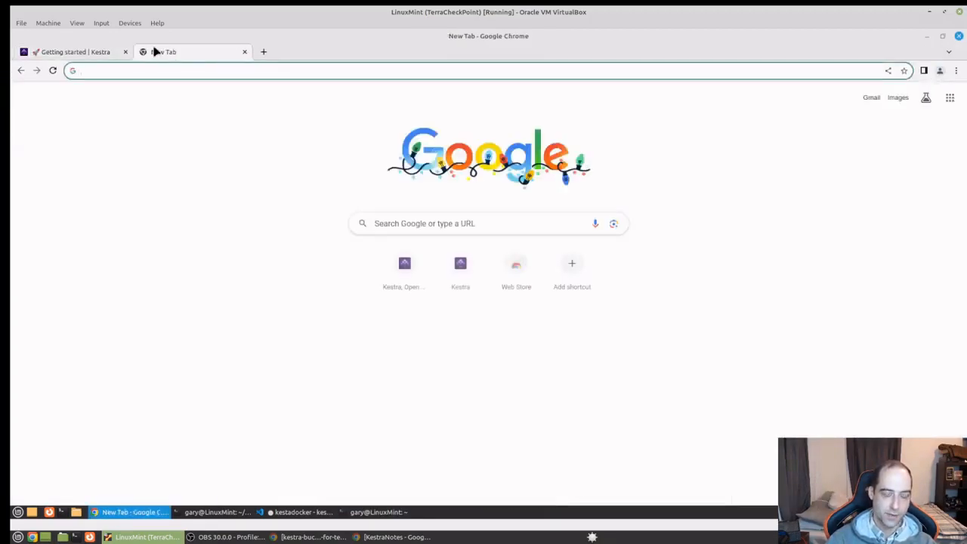
pyautogui.write('local')
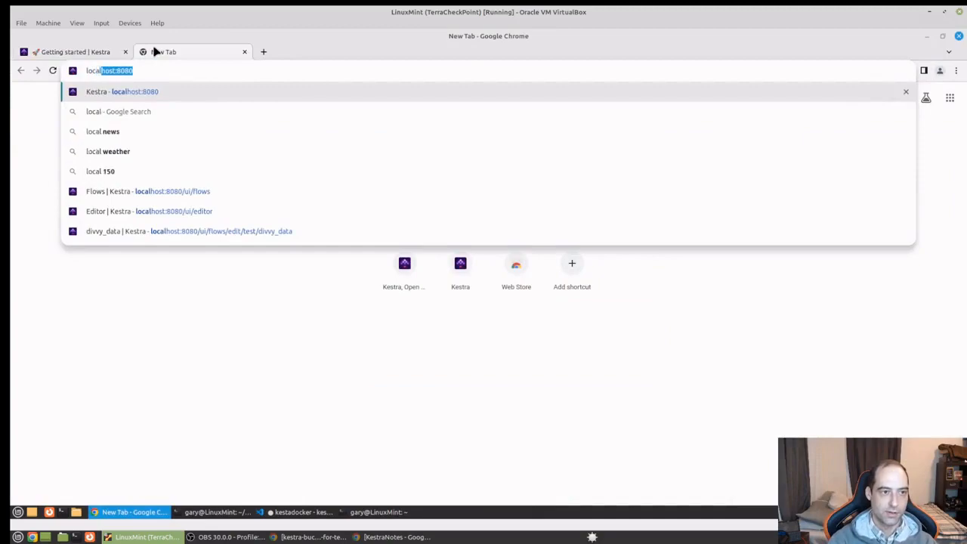
pyautogui.press('Return')
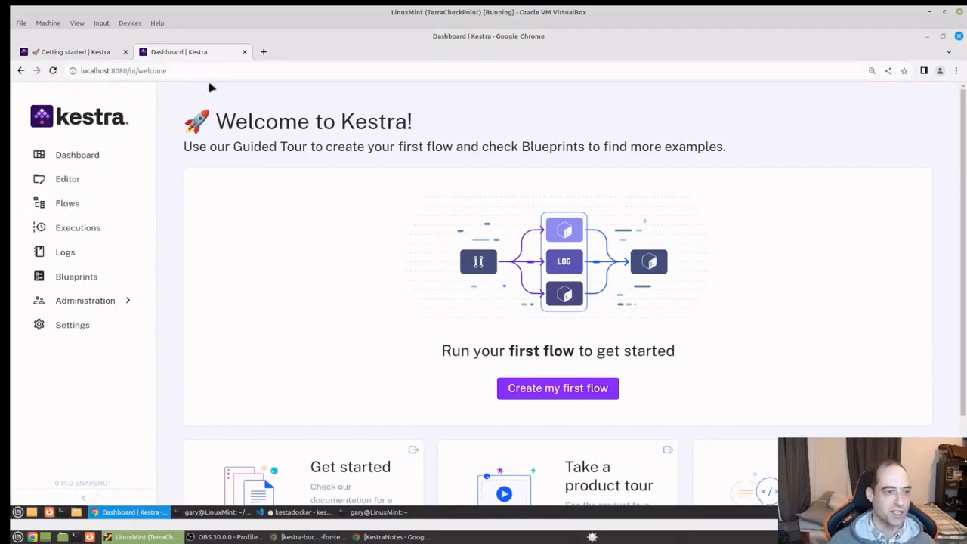
# Open Kestra's Editor and Flows pages, reloading the page and choosing to wait while it is unresponsive.
pyautogui.click(90, 178)
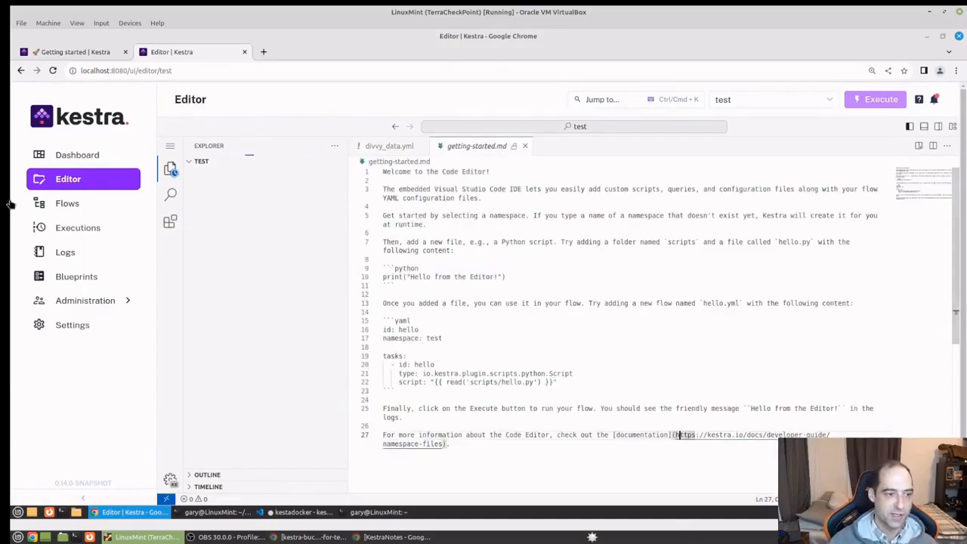
pyautogui.click(57, 199)
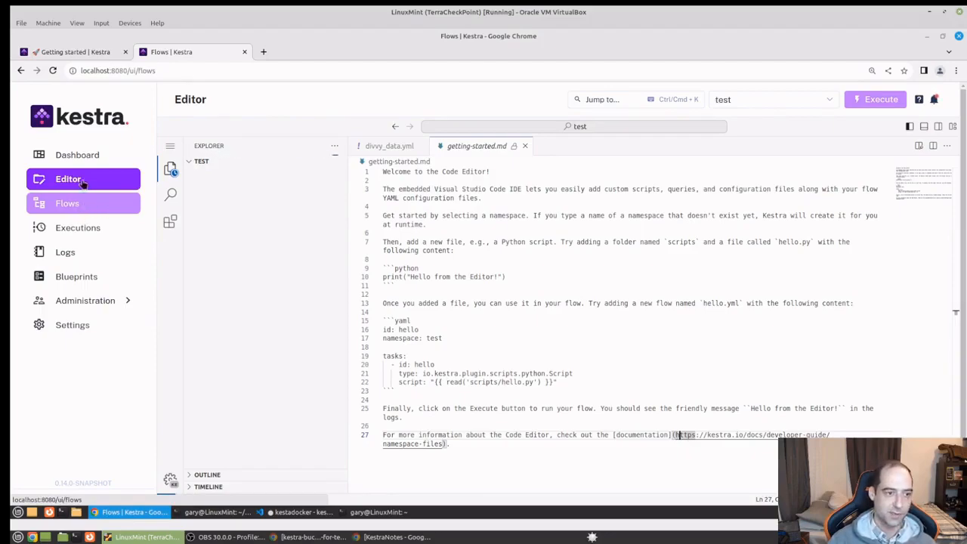
pyautogui.click(54, 71)
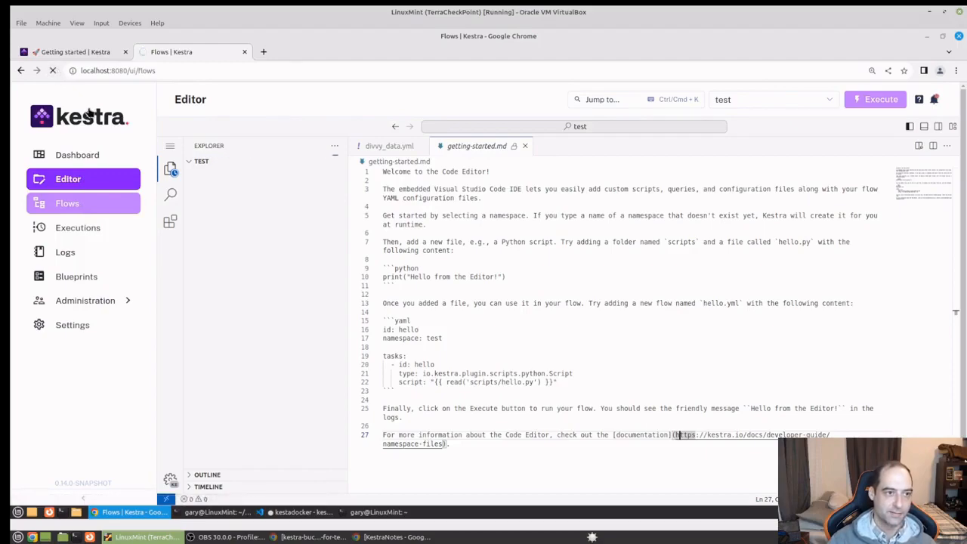
pyautogui.click(405, 512)
pyautogui.click(498, 104)
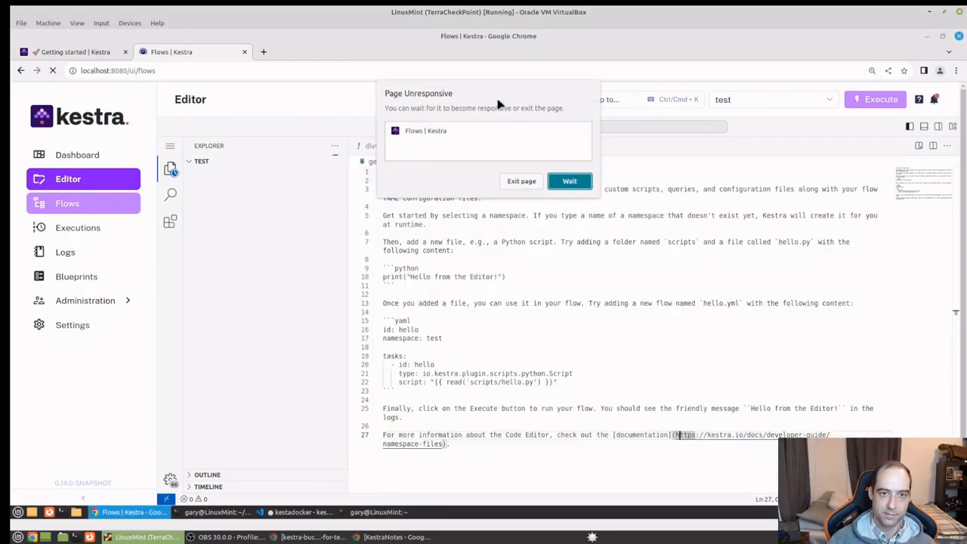
pyautogui.click(580, 185)
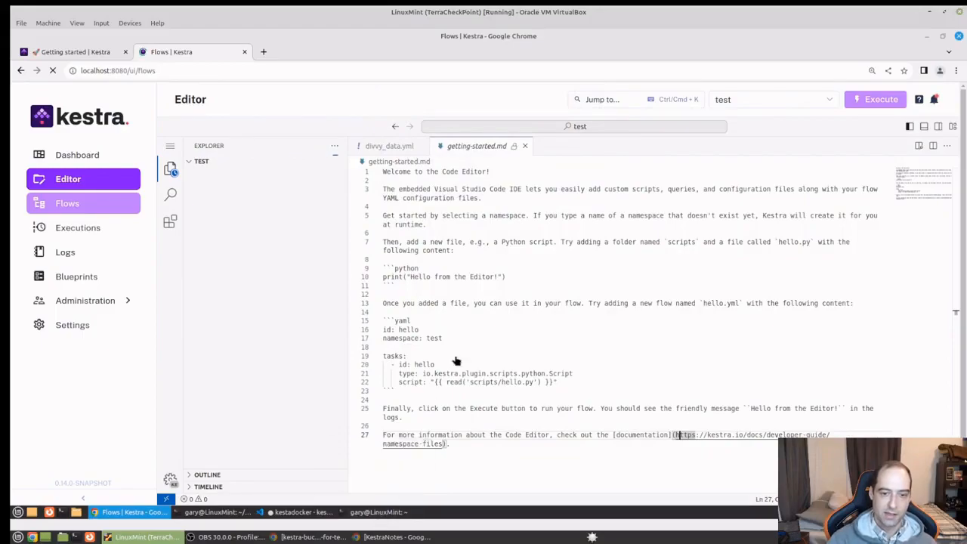
# Switch to the terminal and open an interactive /bin/bash shell in container 2ed with docker exec -it.
pyautogui.click(373, 512)
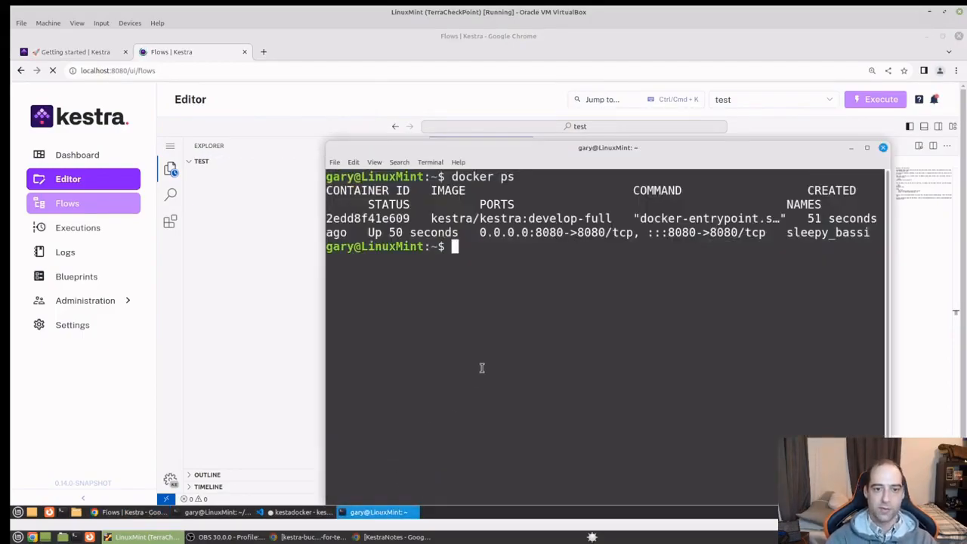
pyautogui.write('docker exec -it')
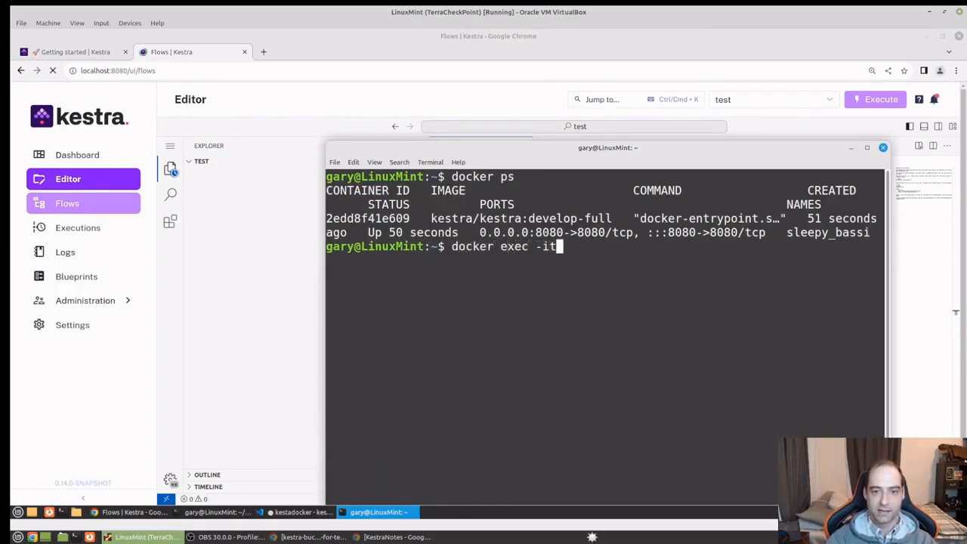
pyautogui.write(' 2ed')
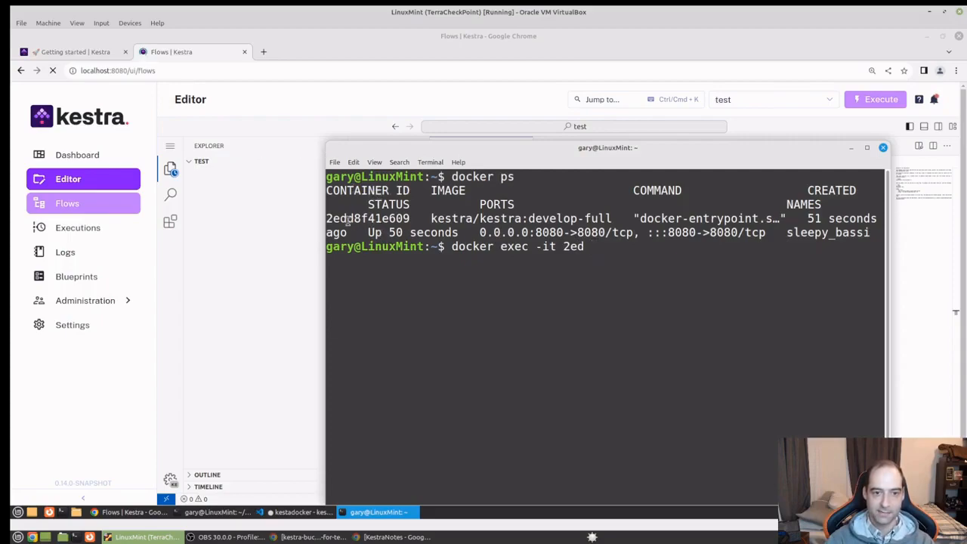
pyautogui.write(' /')
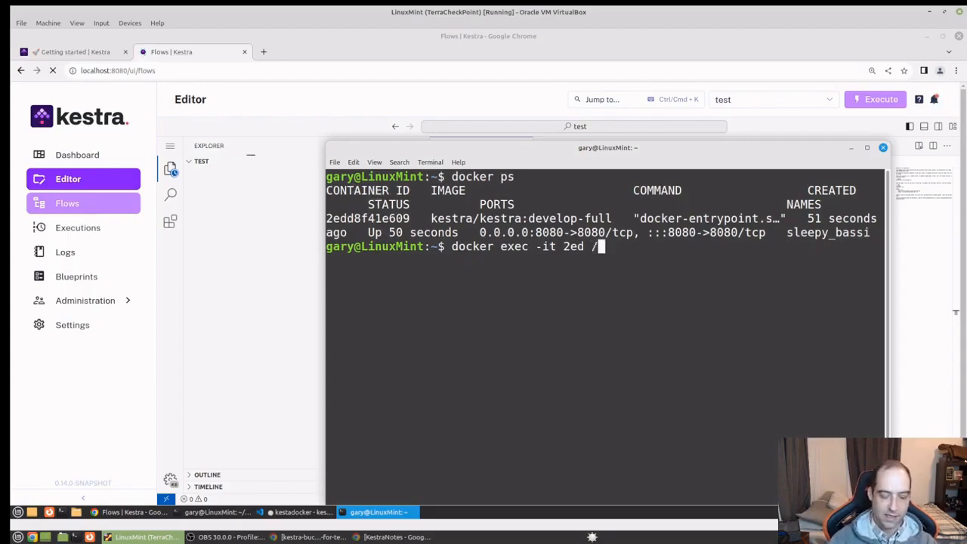
pyautogui.write('bin/bash')
pyautogui.press('Return')
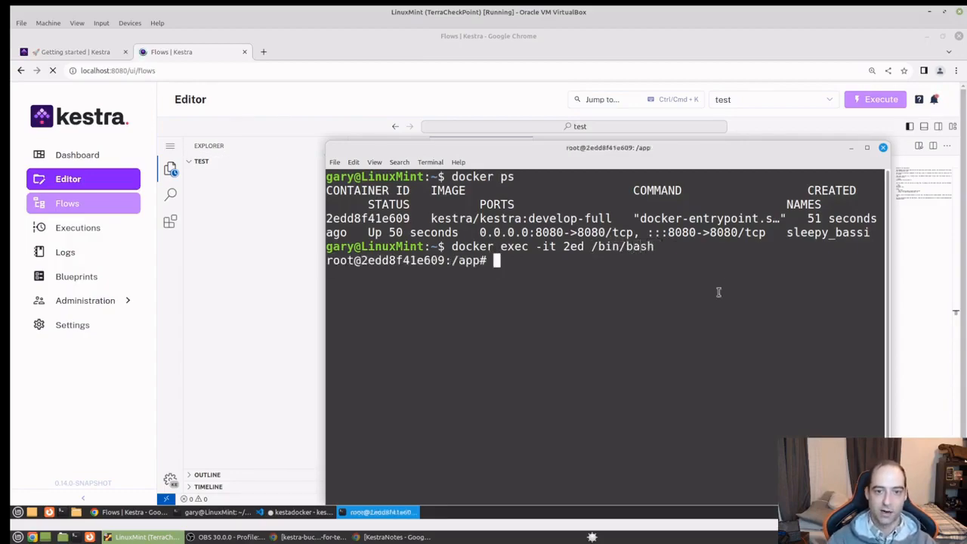
# List the container's /app directory with ls and examine its kestra and plugins entries.
pyautogui.write('ls')
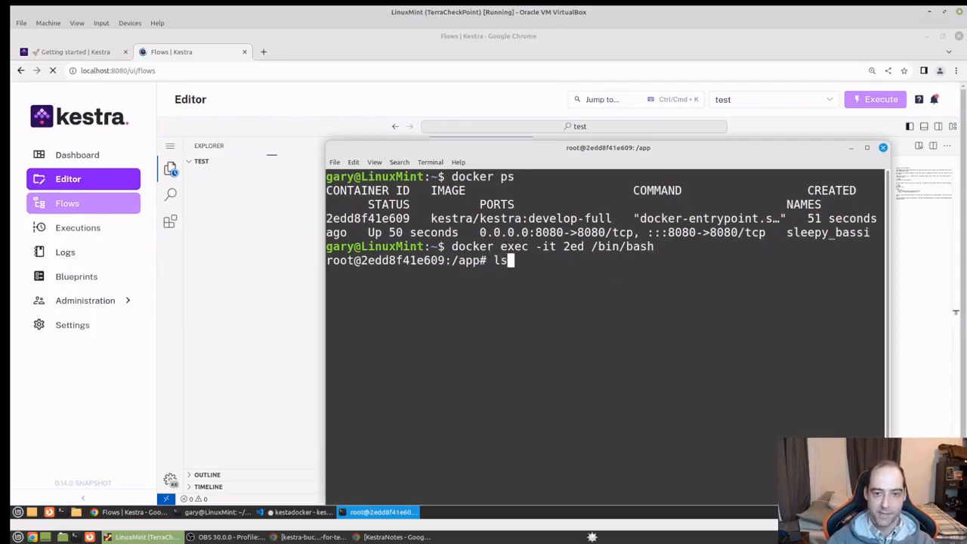
pyautogui.press('Return')
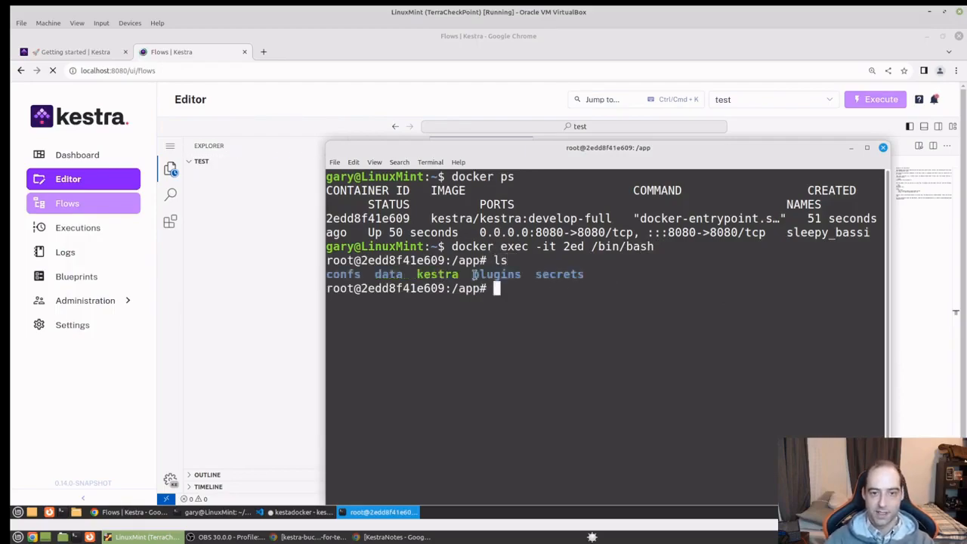
pyautogui.moveTo(461, 275); pyautogui.dragTo(414, 275)
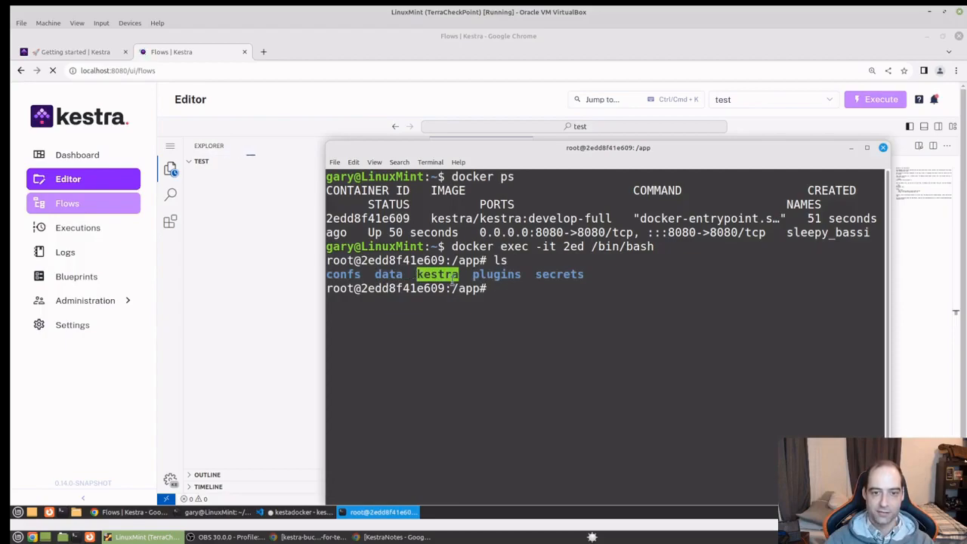
pyautogui.moveTo(524, 275); pyautogui.dragTo(475, 278)
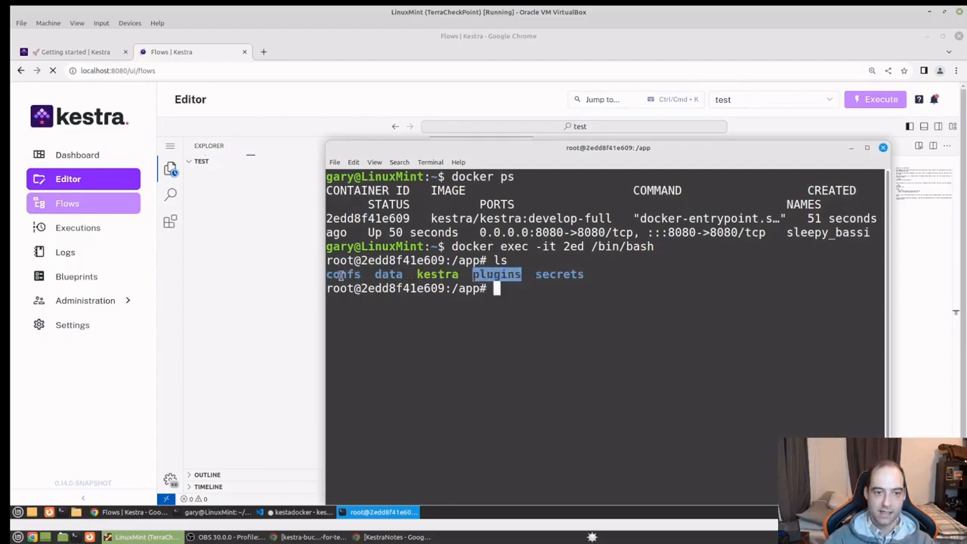
pyautogui.click(511, 325)
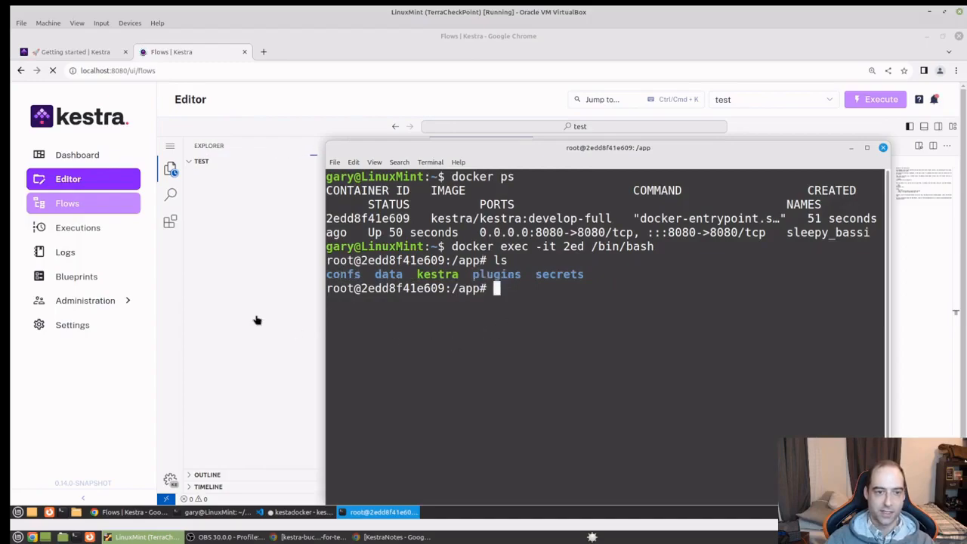
# Switch back to Chrome, open localhost:8080 in a new tab, and close the unresponsive Flows tab.
pyautogui.click(90, 406)
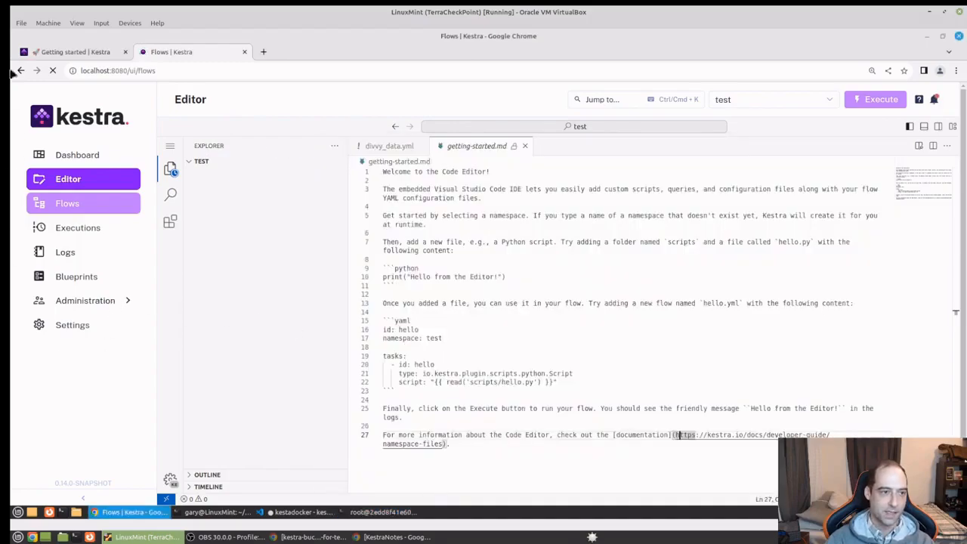
pyautogui.click(263, 52)
pyautogui.write('local')
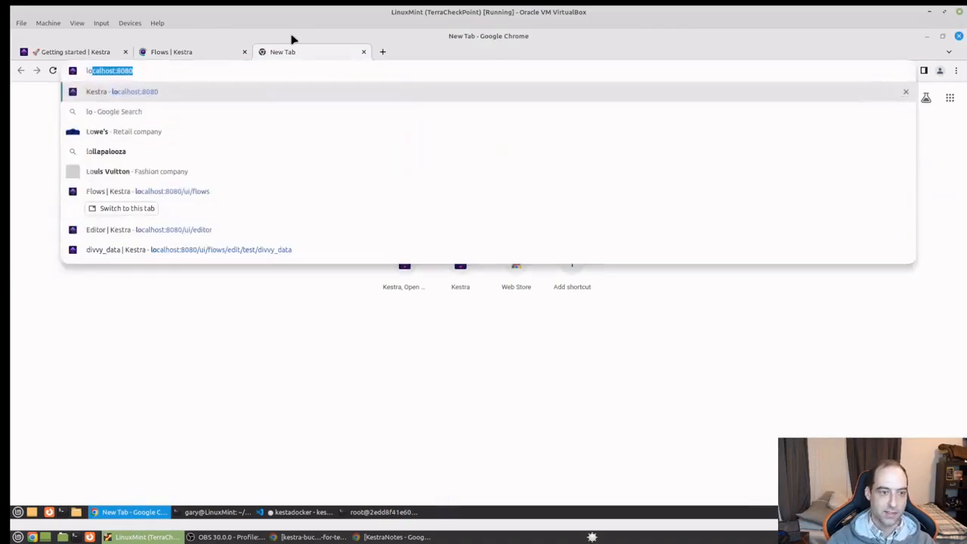
pyautogui.press('Return')
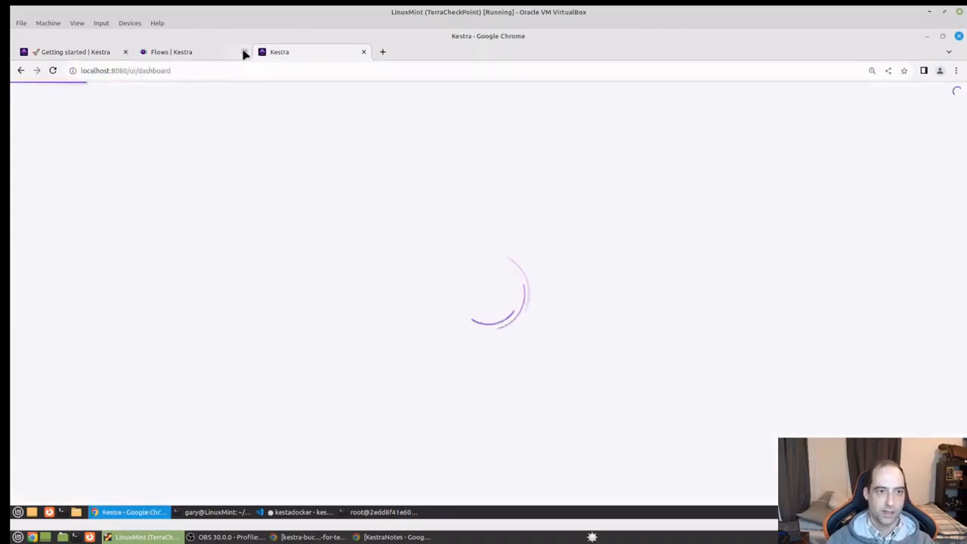
pyautogui.click(244, 52)
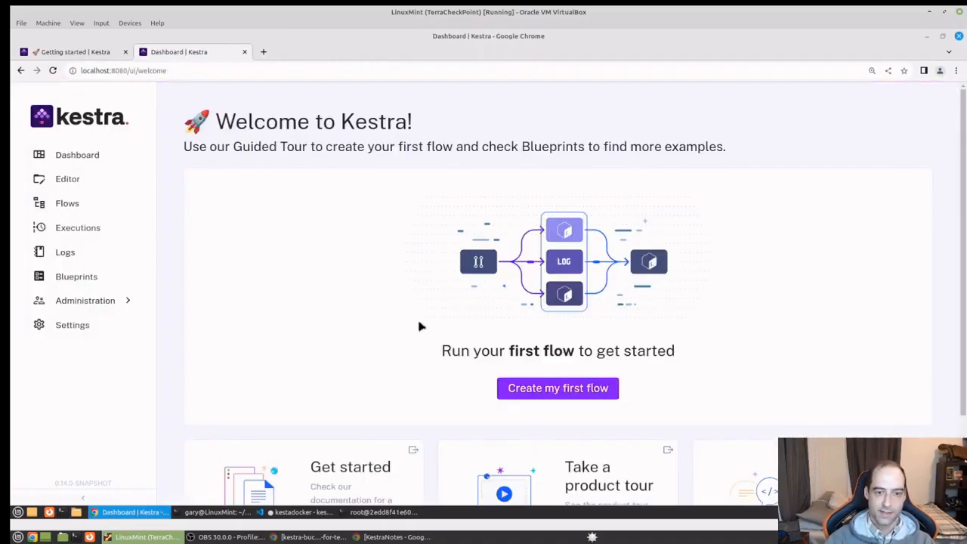
# Look through Kestra's Flows, Executions and Logs pages.
pyautogui.click(73, 218)
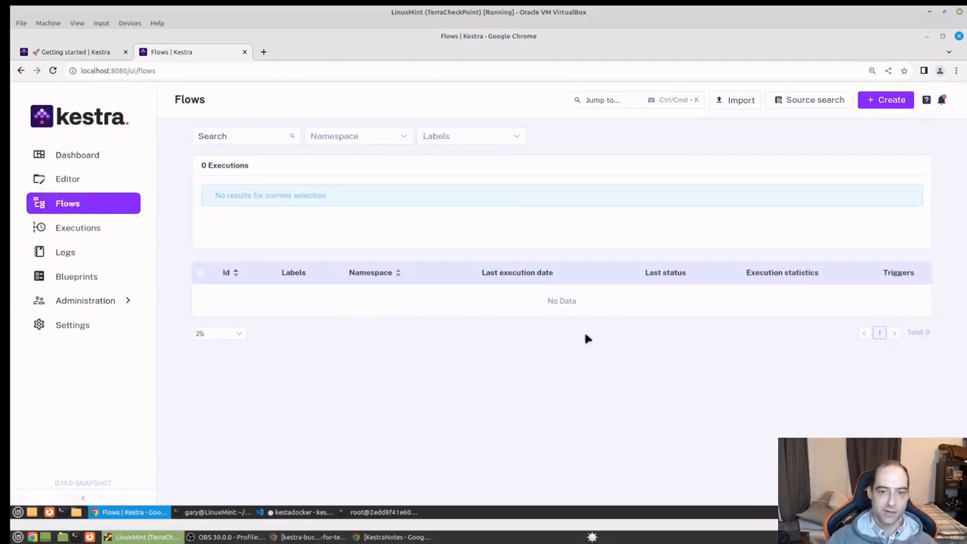
pyautogui.click(101, 235)
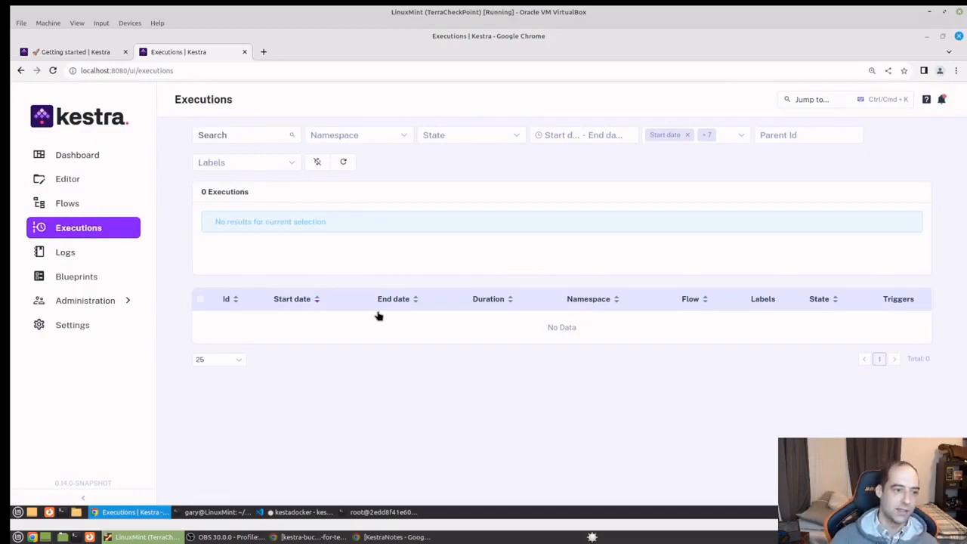
pyautogui.click(97, 261)
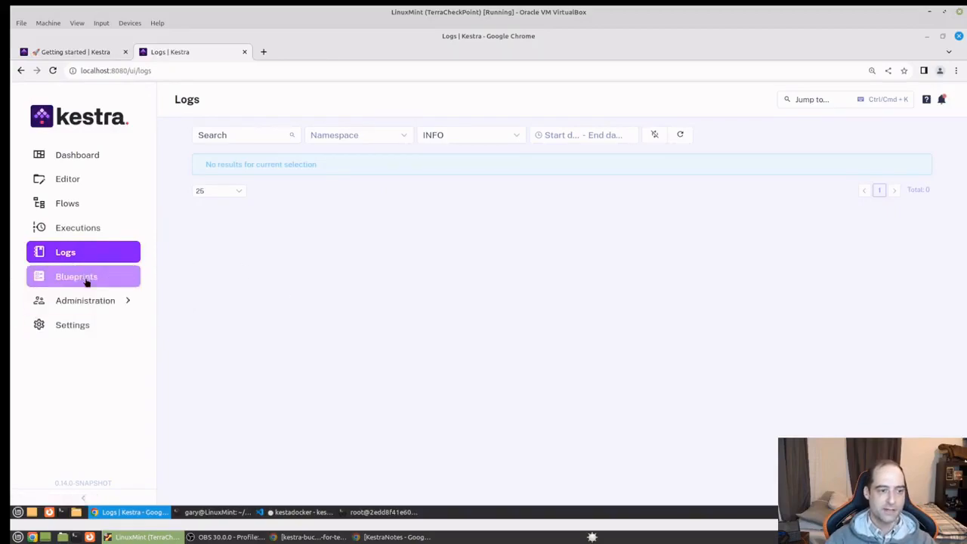
# Load the local Kestra interface in another new tab and go through its Blueprints page to the Editor.
pyautogui.click(264, 52)
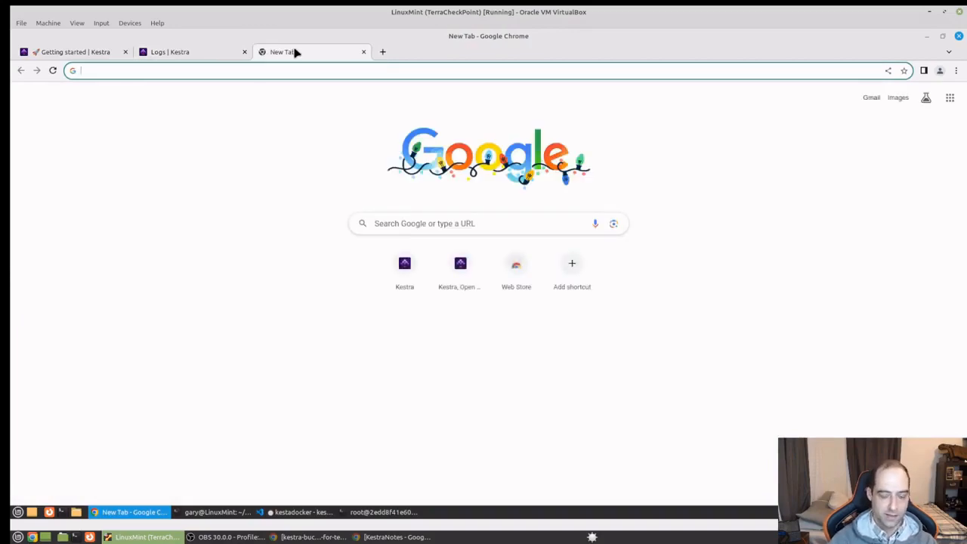
pyautogui.write('loc')
pyautogui.press('Return')
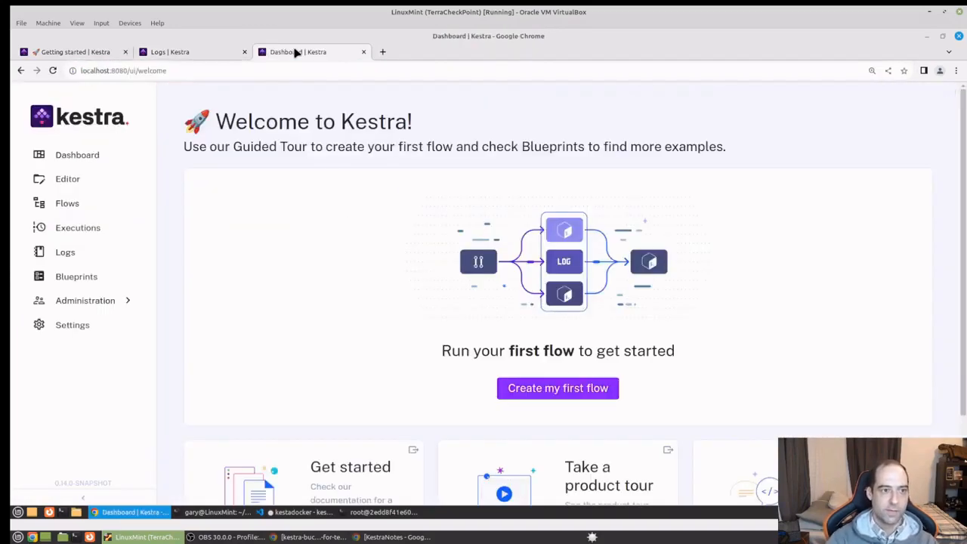
pyautogui.click(114, 278)
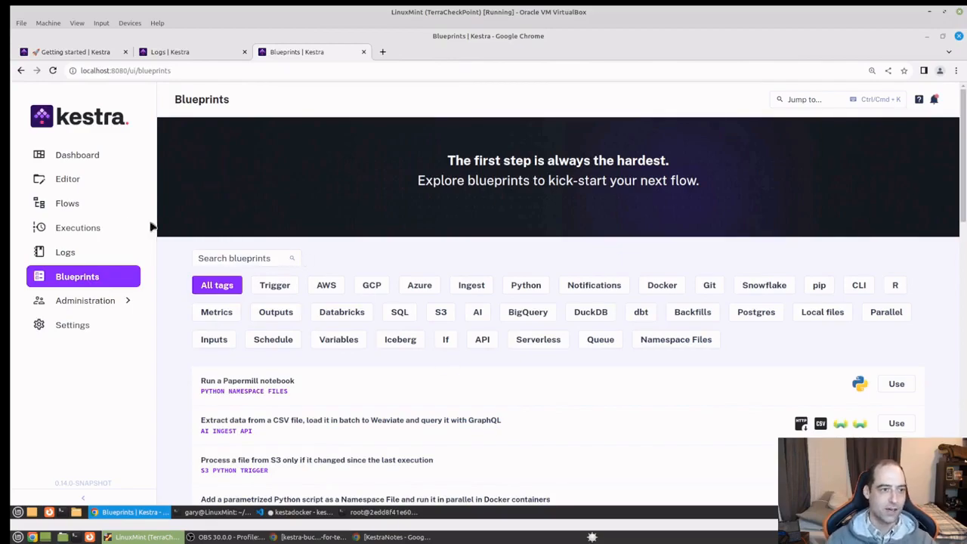
pyautogui.click(83, 179)
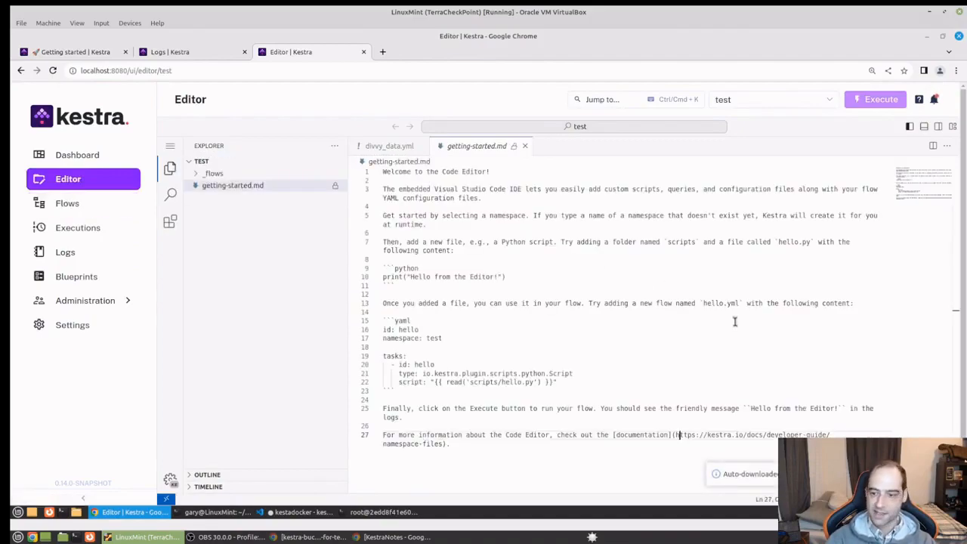
# Copy the Python line print("Hello from the Editor!") from getting-started.md.
pyautogui.click(673, 390)
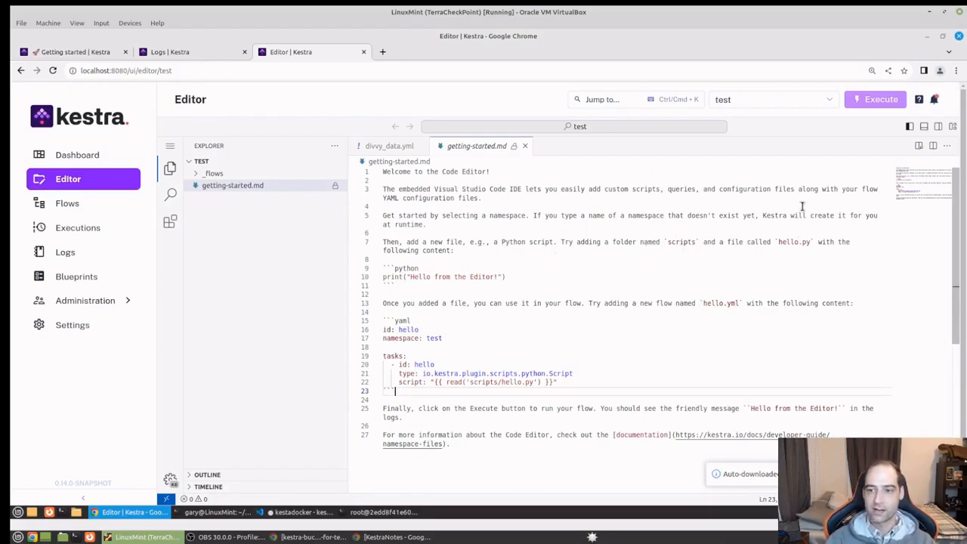
pyautogui.moveTo(505, 277); pyautogui.dragTo(347, 277)
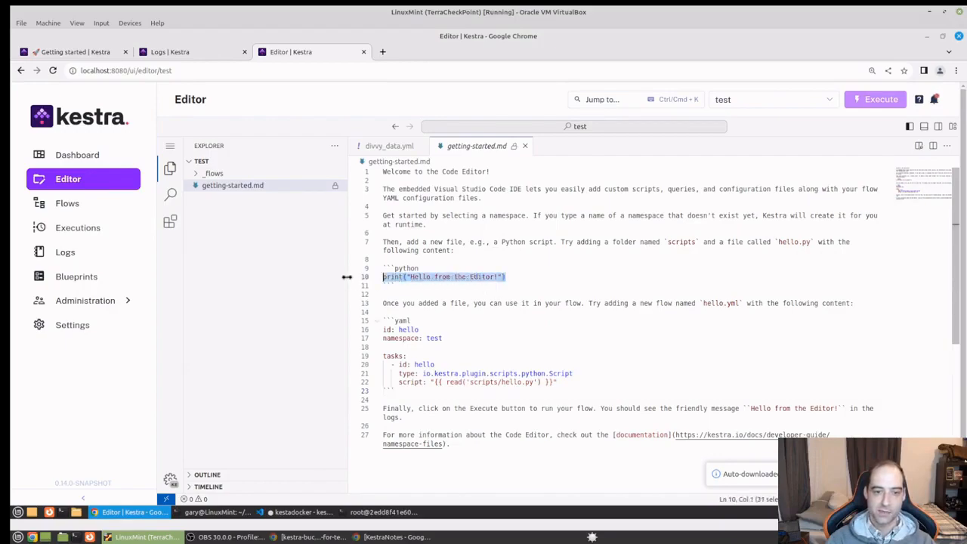
pyautogui.rightClick(408, 276)
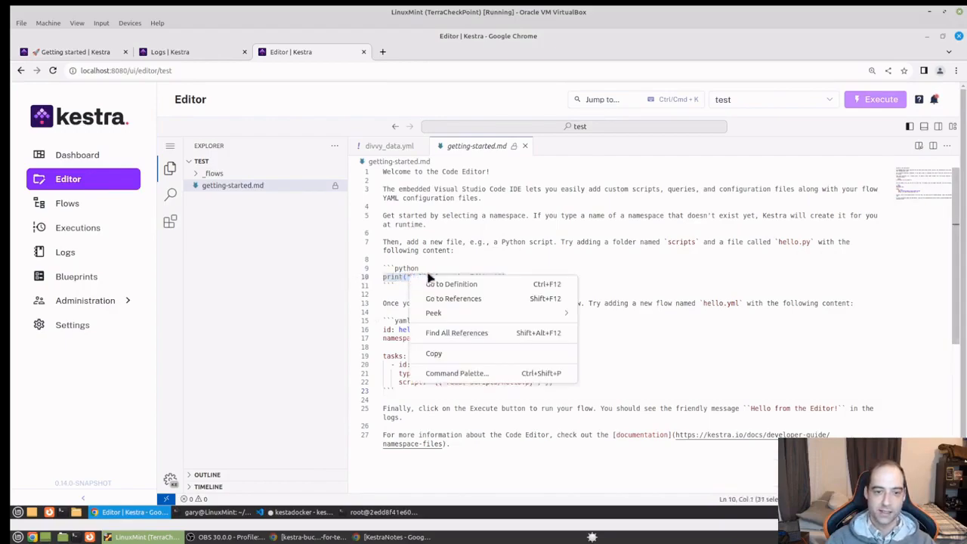
pyautogui.click(449, 353)
# Create a scripts folder in the test namespace and add a file named hello.py inside it.
pyautogui.rightClick(262, 249)
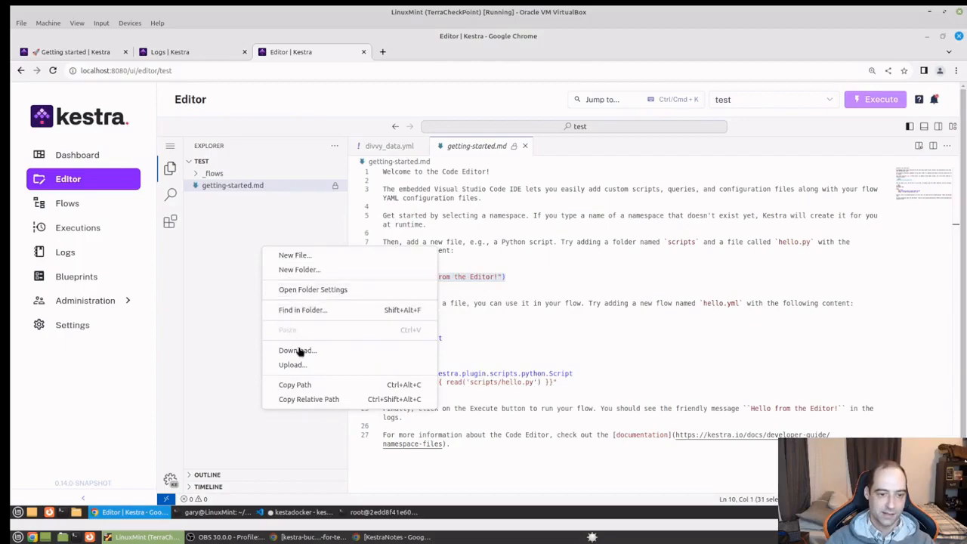
pyautogui.click(302, 272)
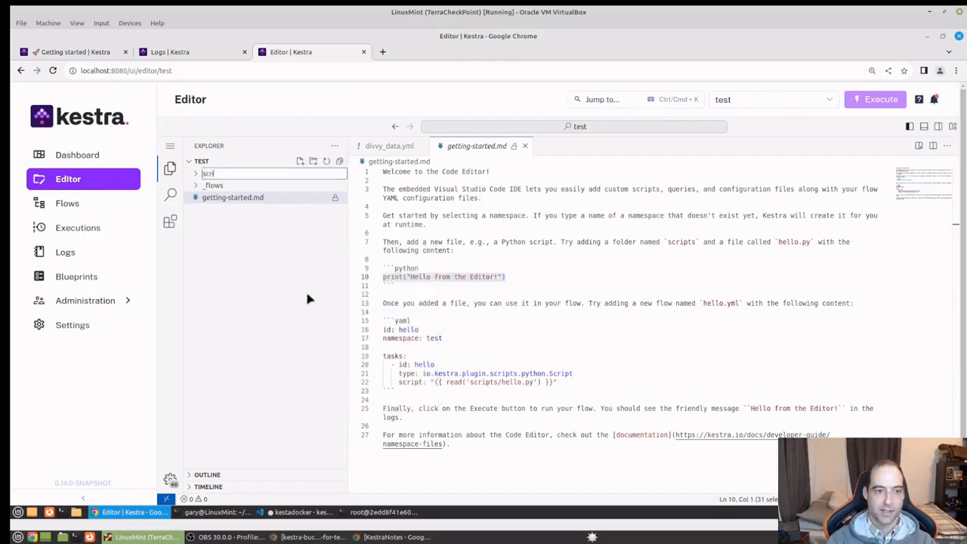
pyautogui.write('scripts')
pyautogui.press('Return')
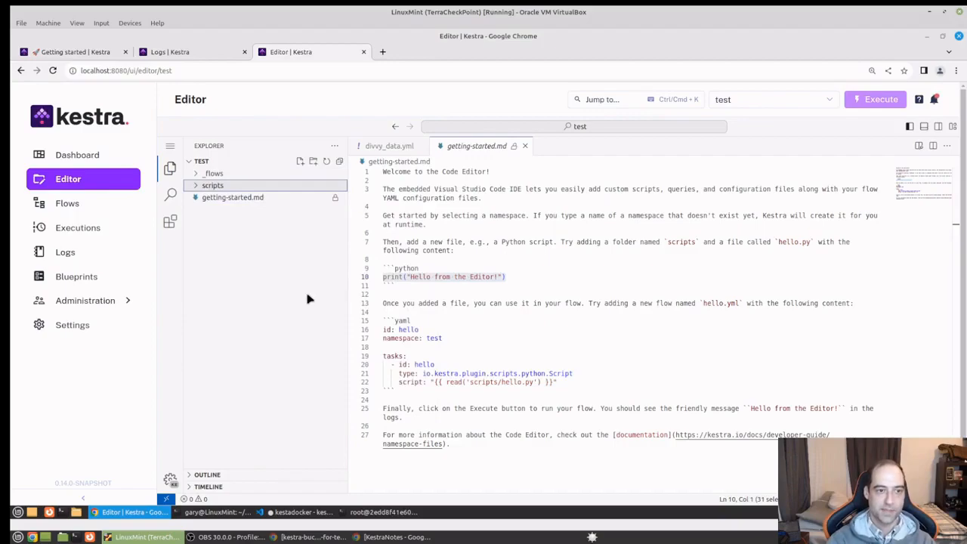
pyautogui.rightClick(256, 189)
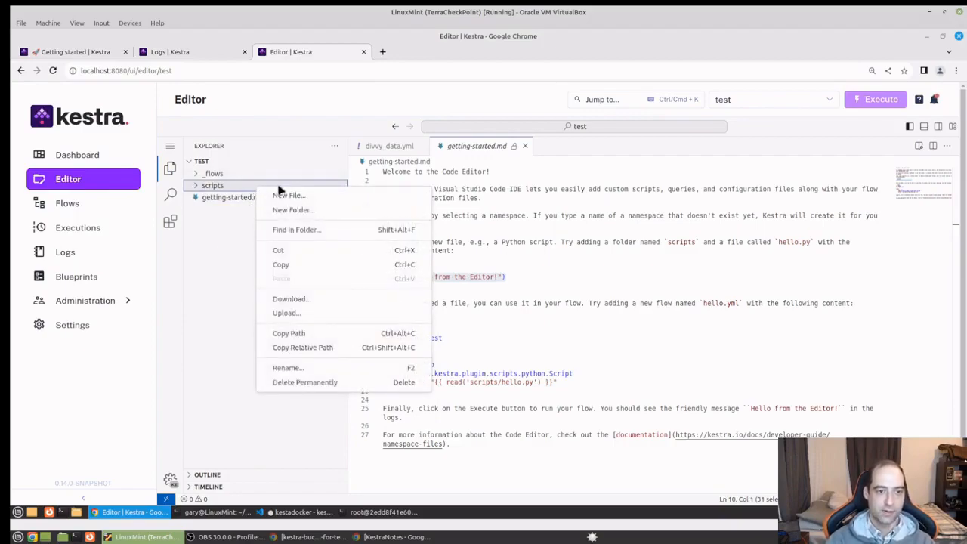
pyautogui.click(280, 194)
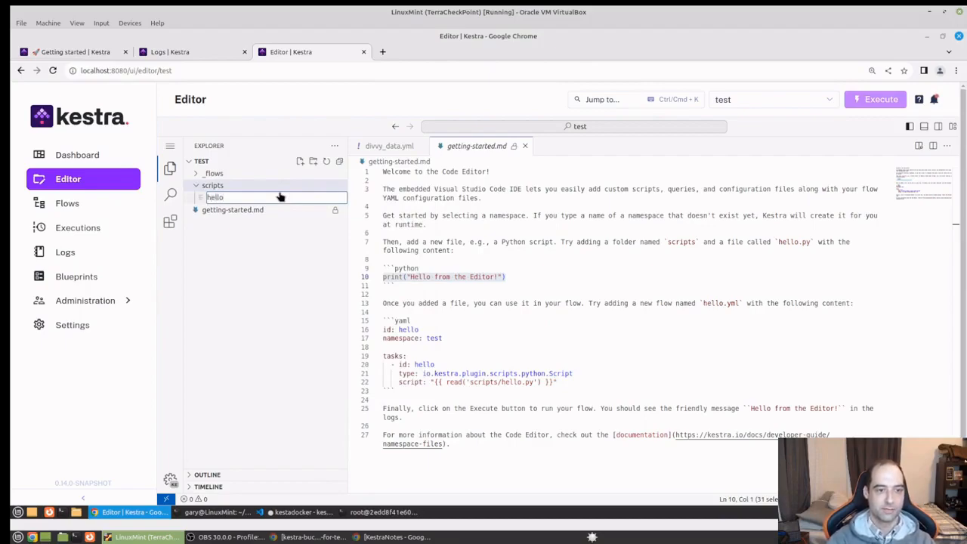
pyautogui.write('hello.py')
pyautogui.press('Return')
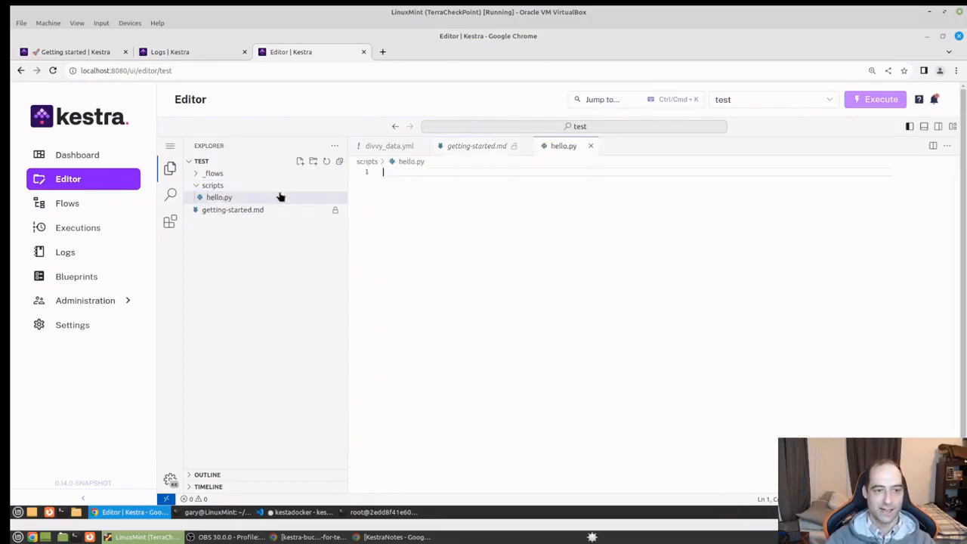
# Paste the copied print line into hello.py, then save and close the file.
pyautogui.hotkey('ctrl', 'v')
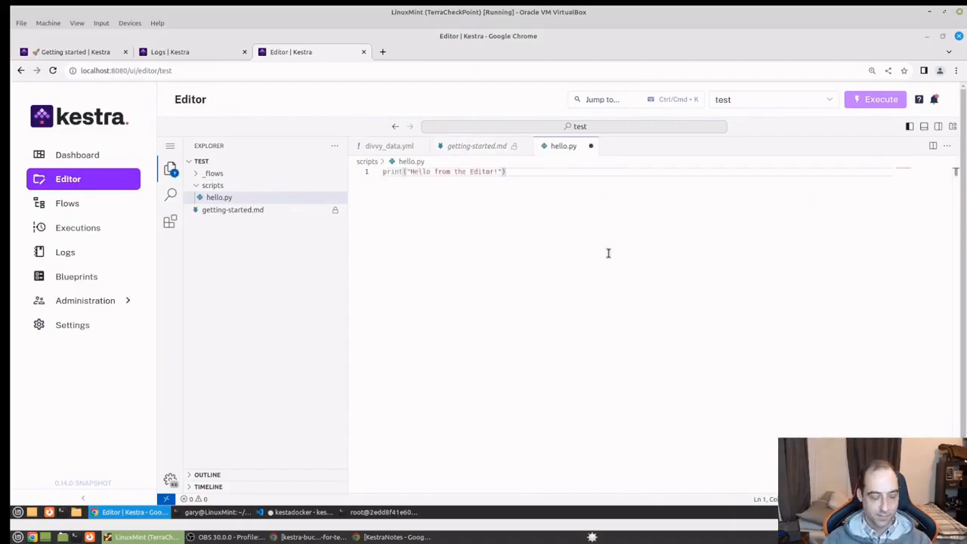
pyautogui.hotkey('ctrl', 's')
pyautogui.click(591, 146)
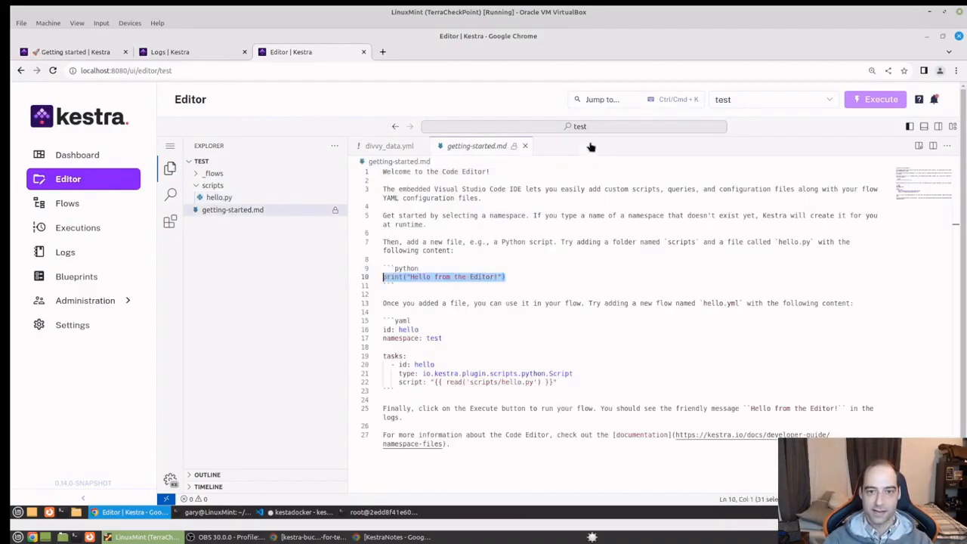
# Copy the YAML flow definition for hello.yml, from id: hello through the script line, out of getting-started.md.
pyautogui.moveTo(559, 383); pyautogui.dragTo(365, 333)
pyautogui.rightClick(402, 373)
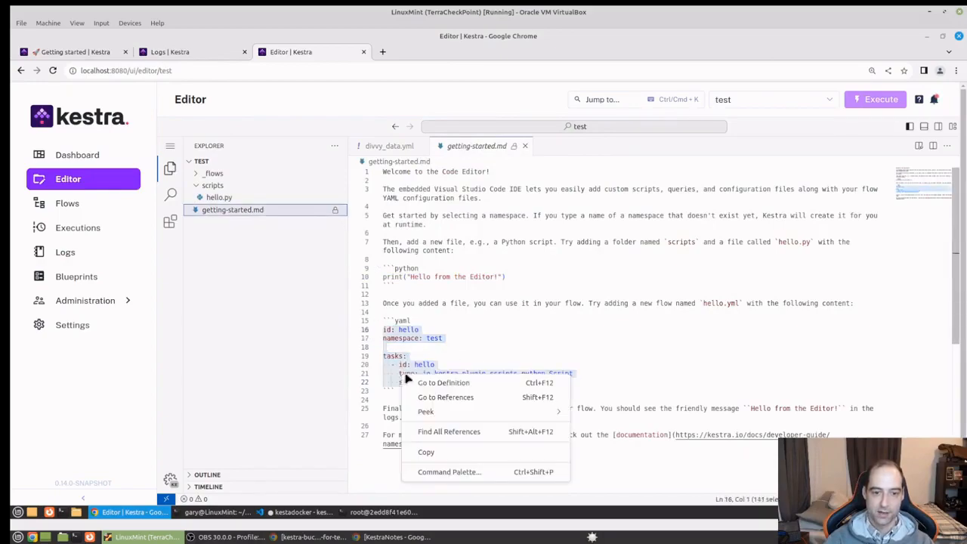
pyautogui.click(426, 451)
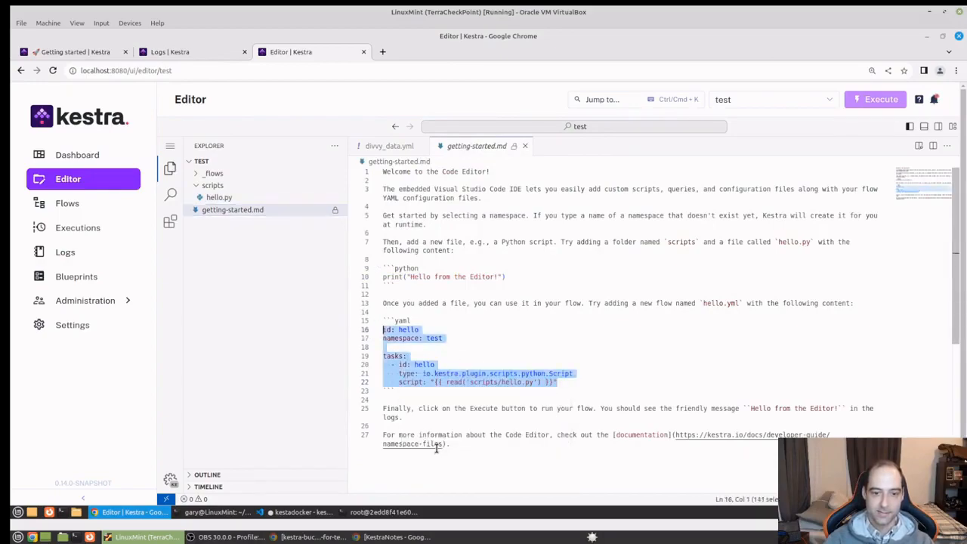
pyautogui.rightClick(216, 174)
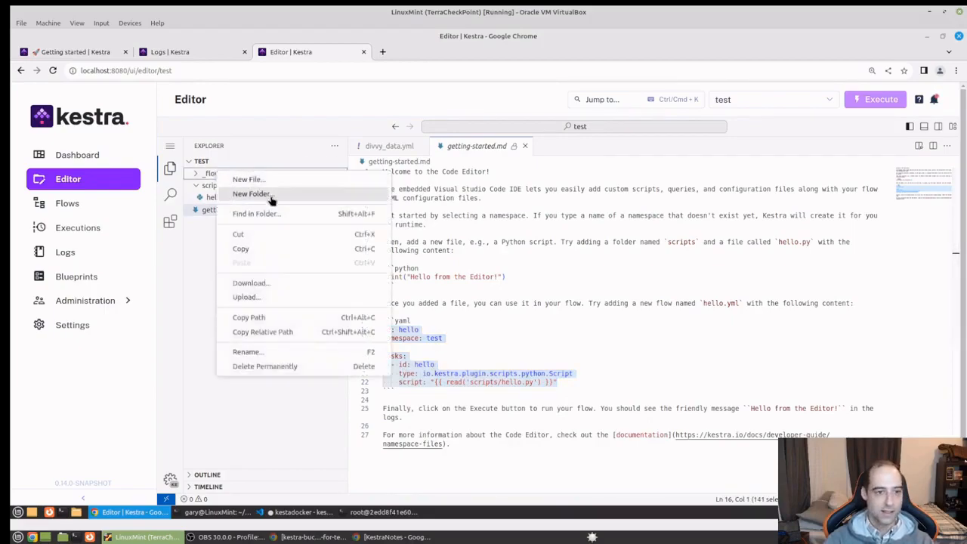
pyautogui.press('Escape')
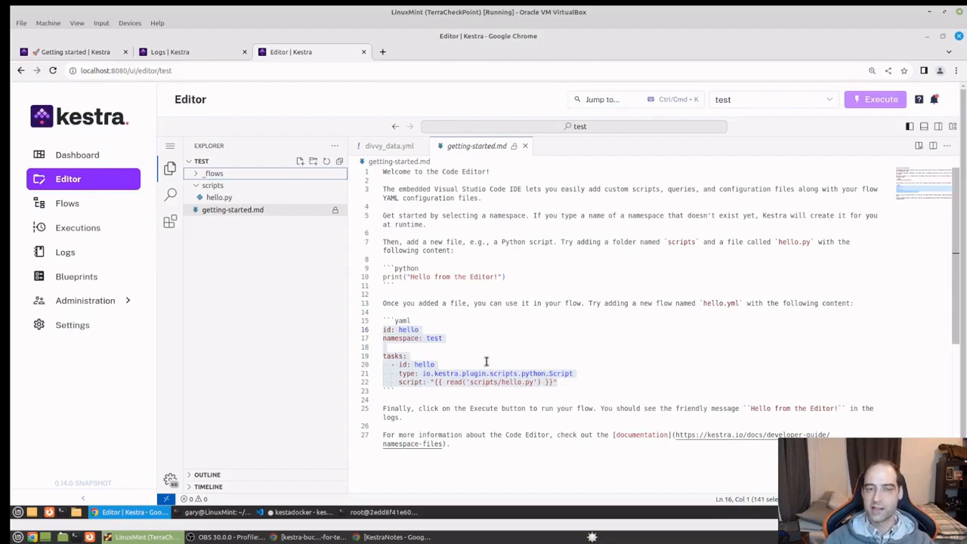
pyautogui.rightClick(401, 382)
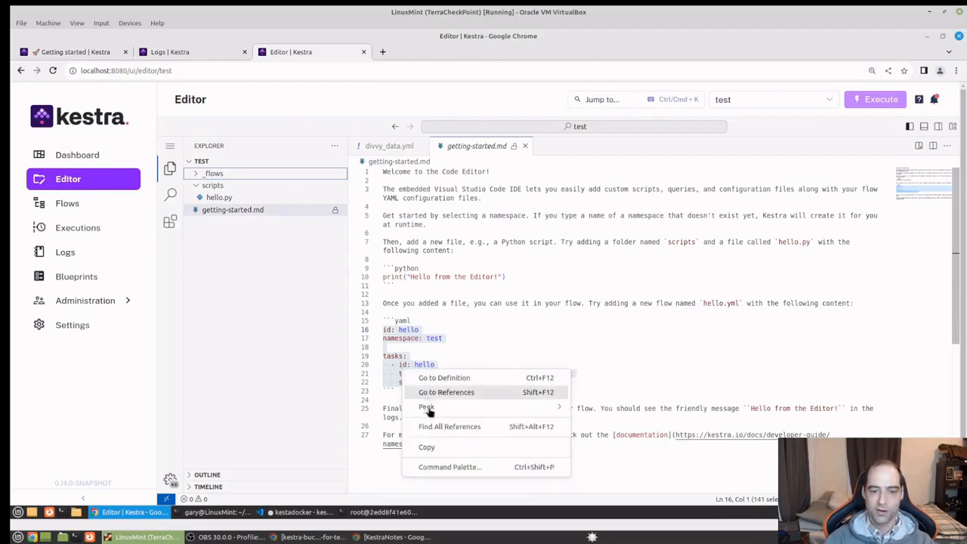
pyautogui.click(428, 446)
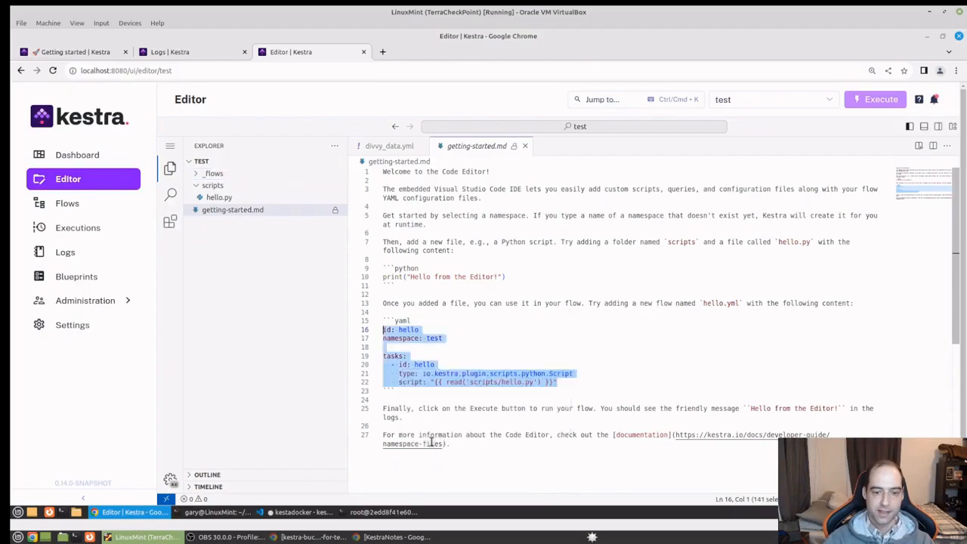
pyautogui.click(419, 301)
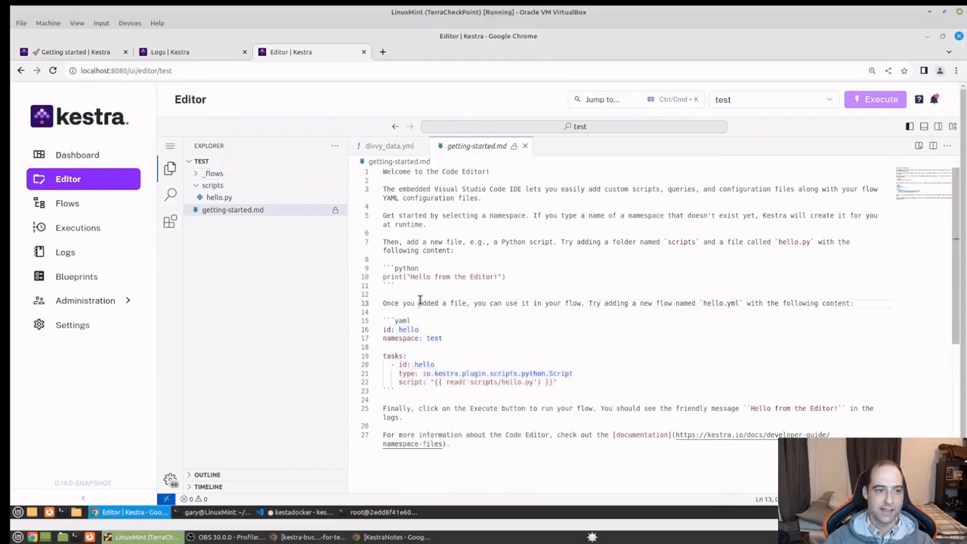
# Create a new file named hello.yml inside the _flows folder.
pyautogui.rightClick(205, 173)
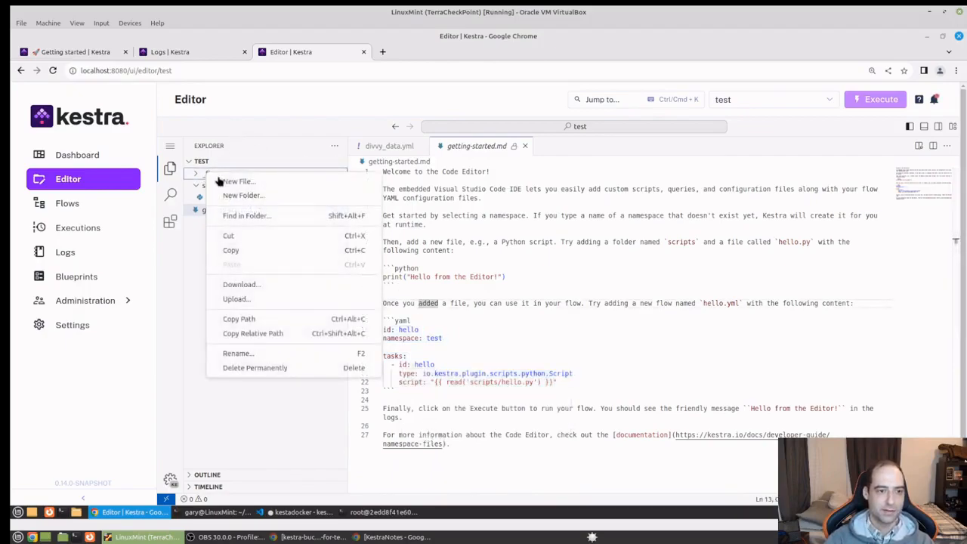
pyautogui.click(234, 182)
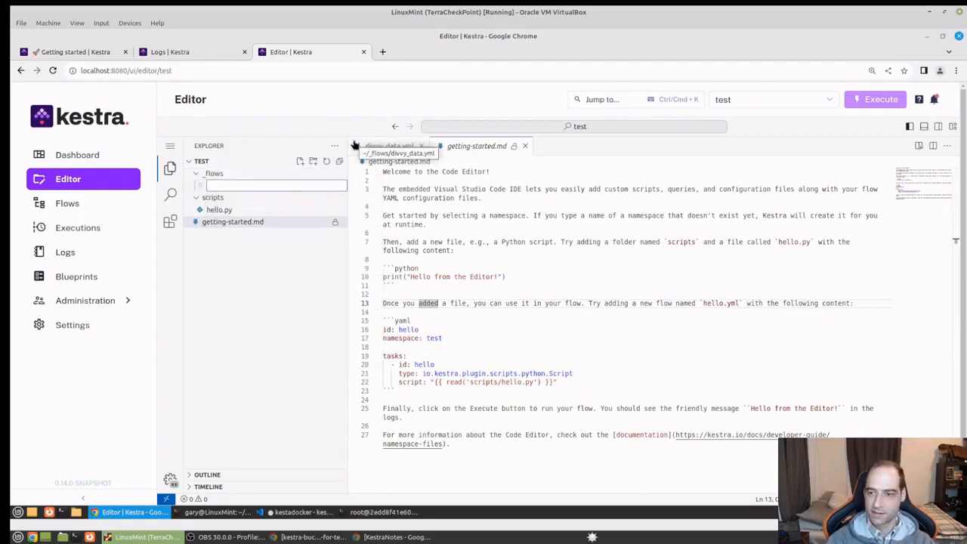
pyautogui.write('hello.y')
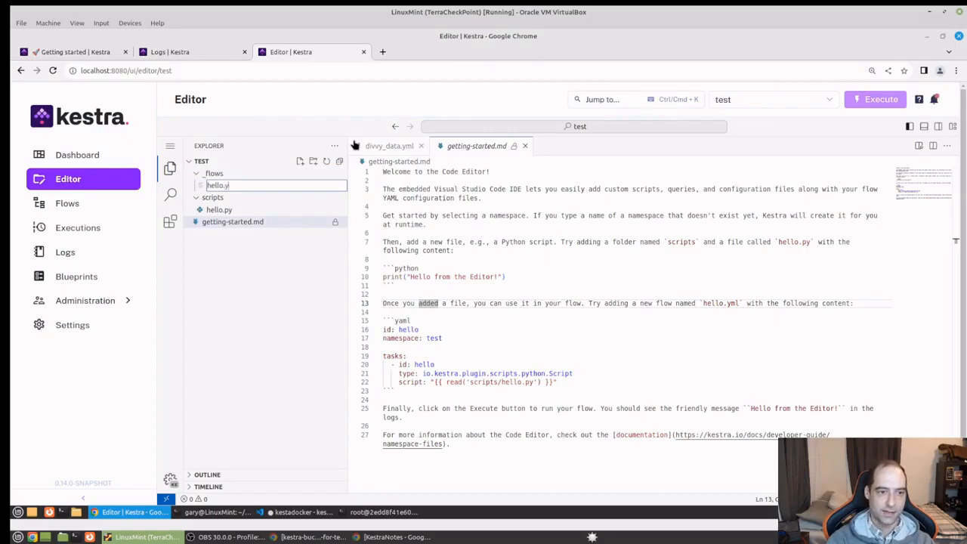
pyautogui.write('ml')
pyautogui.press('Return')
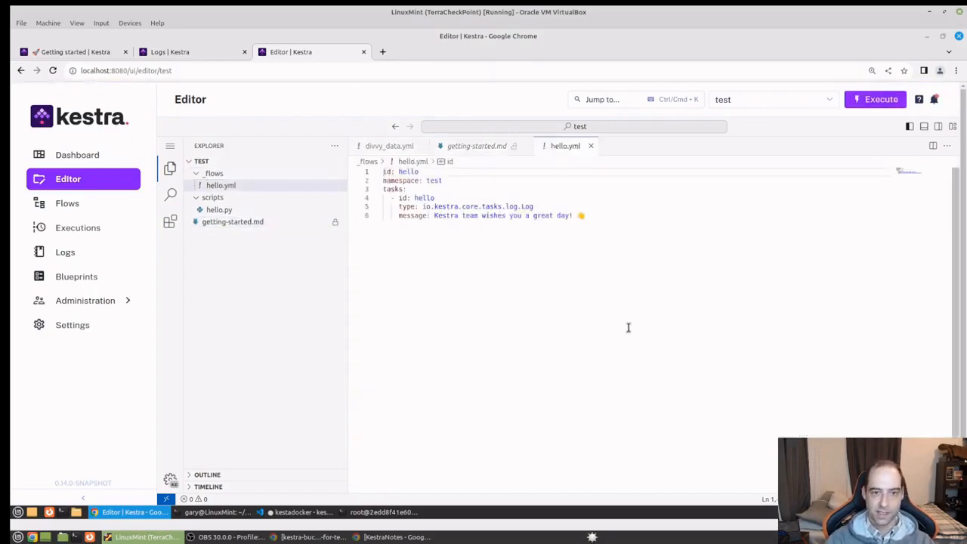
# Add a blank line after the id line and another after the namespace line in the default hello.yml flow.
pyautogui.moveTo(365, 178); pyautogui.dragTo(339, 168)
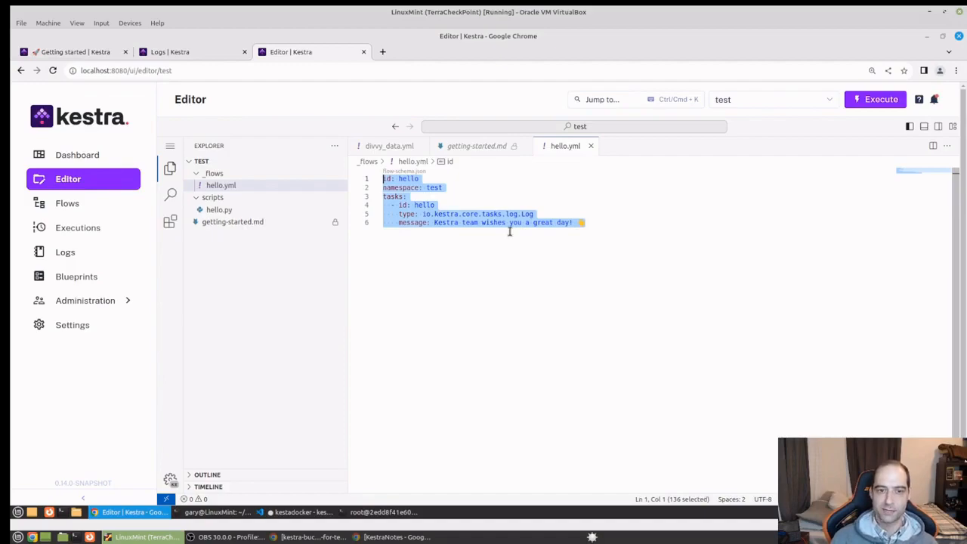
pyautogui.click(451, 177)
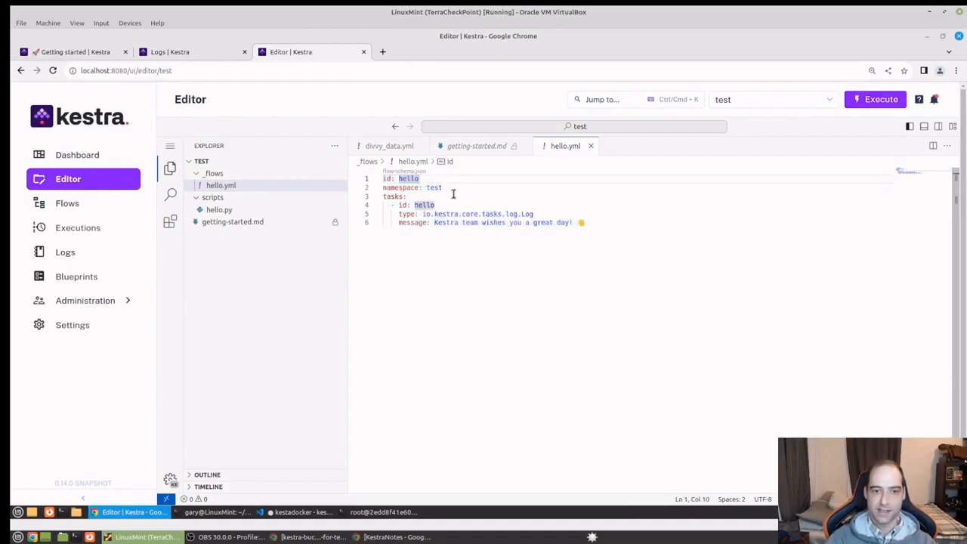
pyautogui.press('Return')
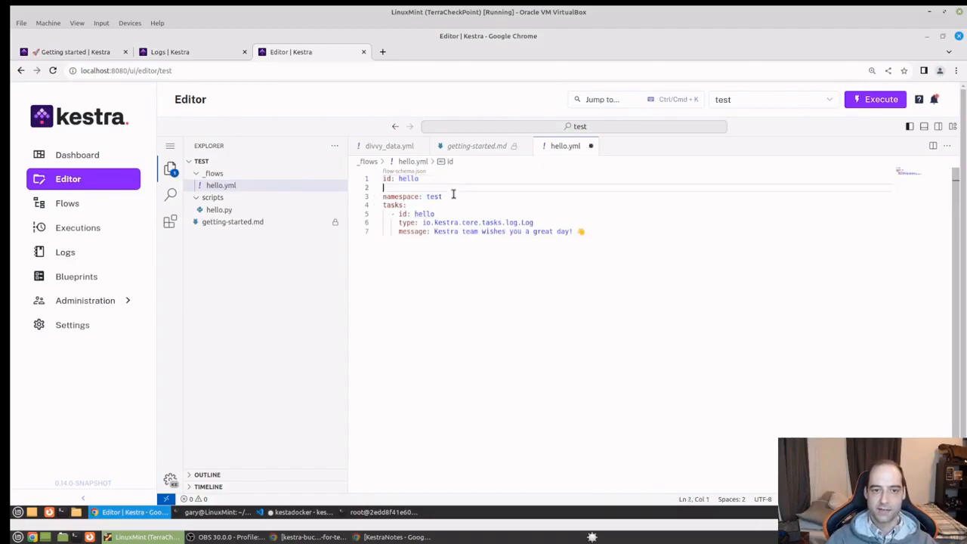
pyautogui.click(453, 195)
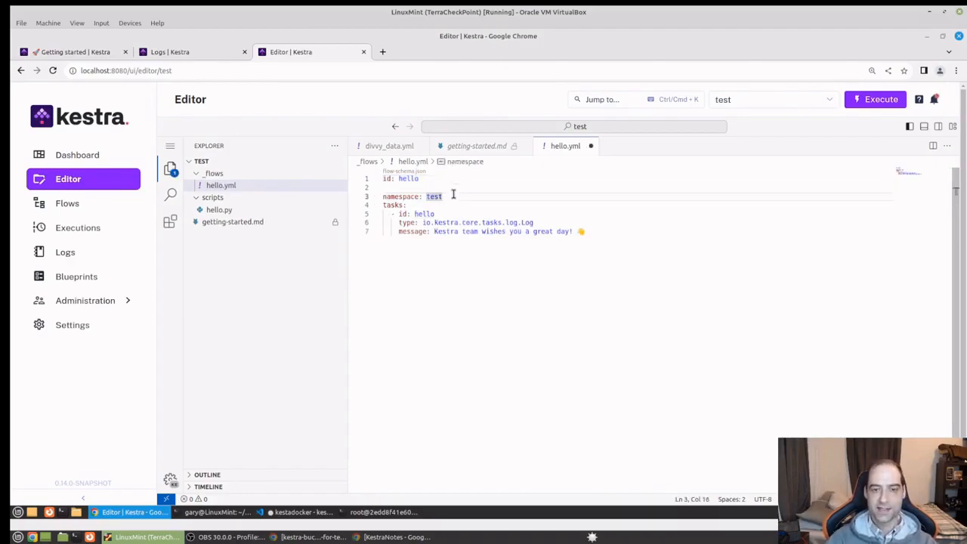
pyautogui.press('Return')
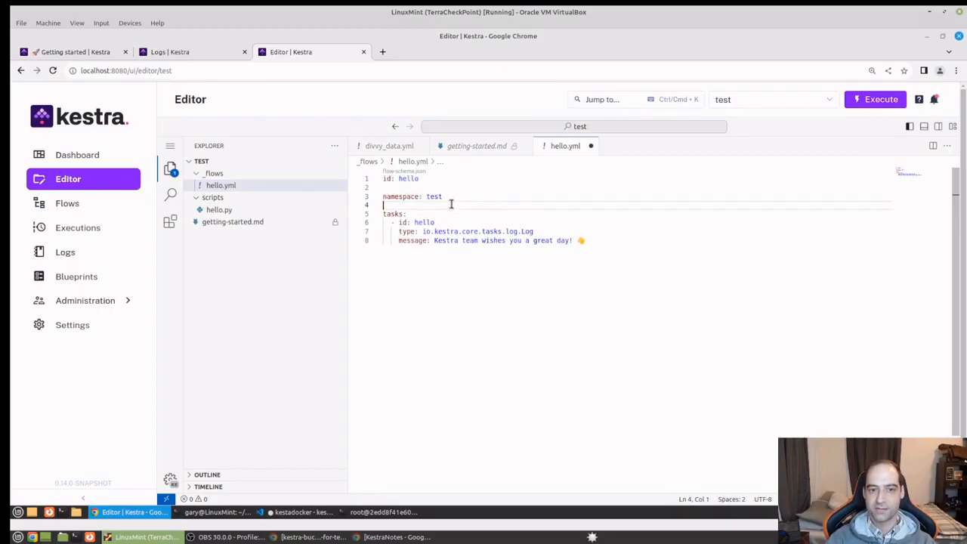
pyautogui.click(638, 248)
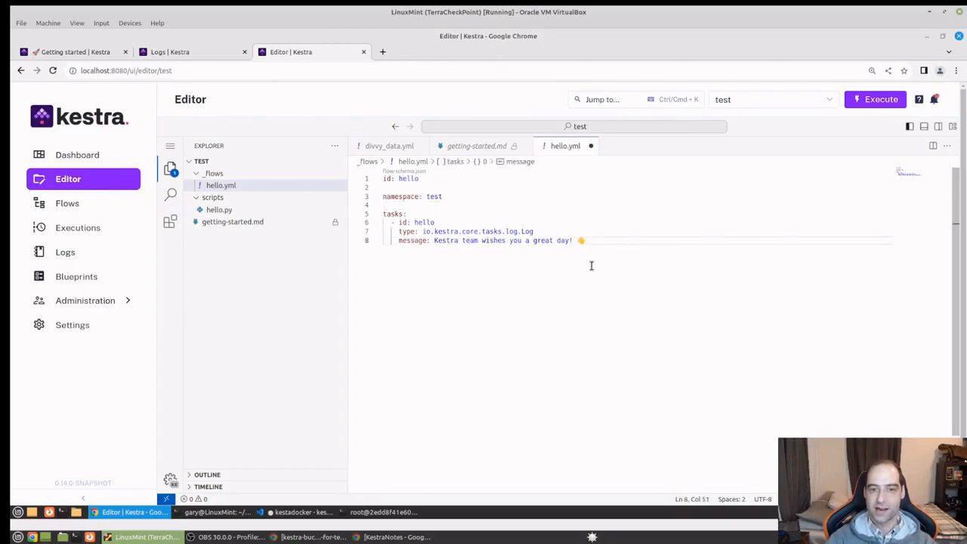
pyautogui.click(530, 224)
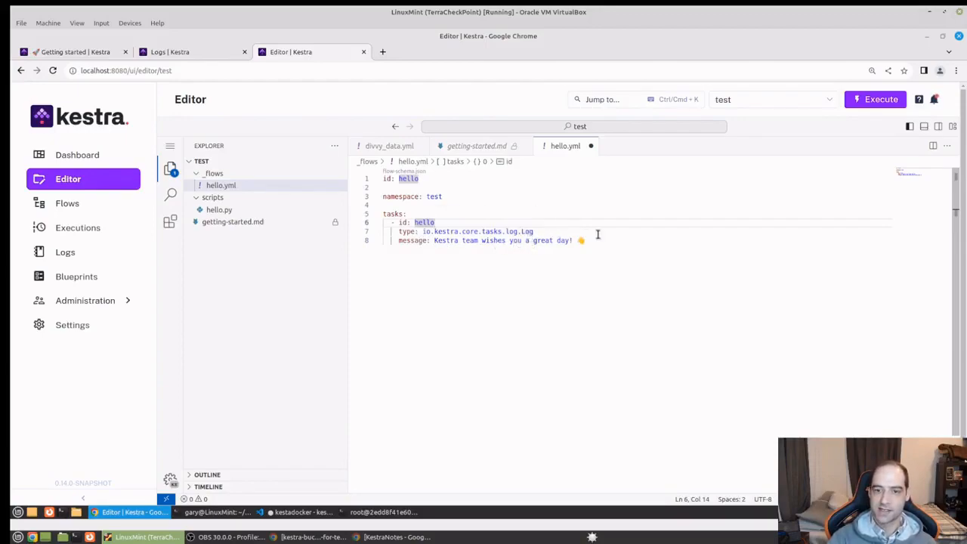
pyautogui.click(622, 252)
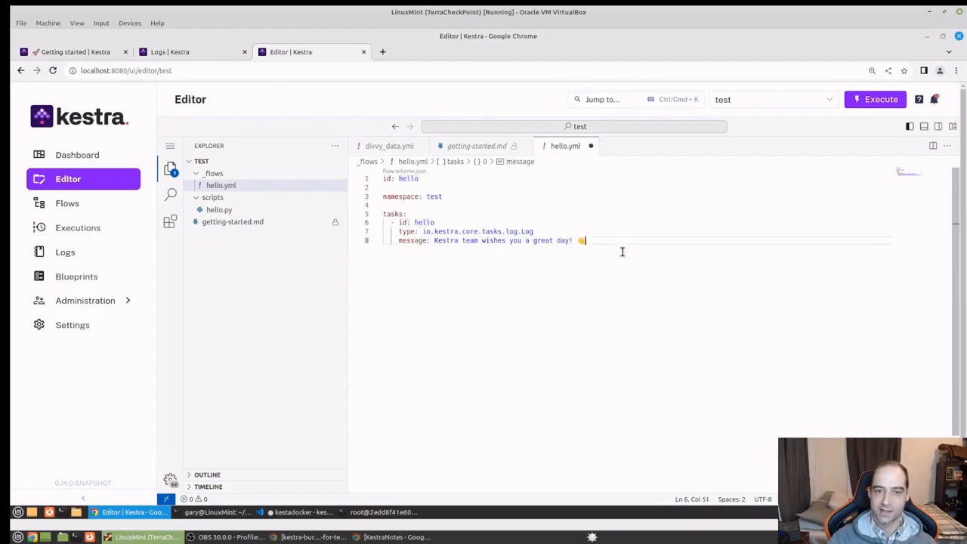
# Replace the entire content of hello.yml with the copied flow and remove the blank line above tasks.
pyautogui.moveTo(623, 251); pyautogui.dragTo(381, 176)
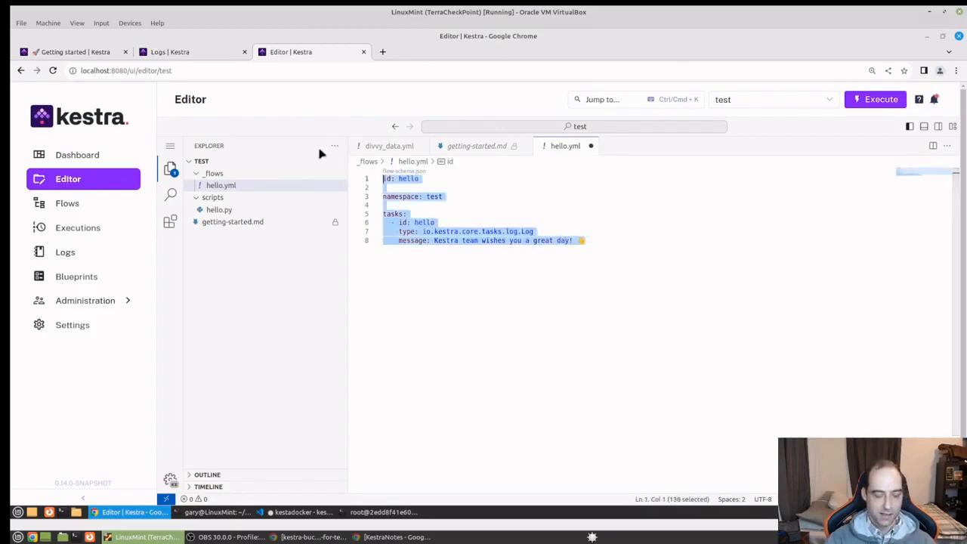
pyautogui.hotkey('ctrl', 'v')
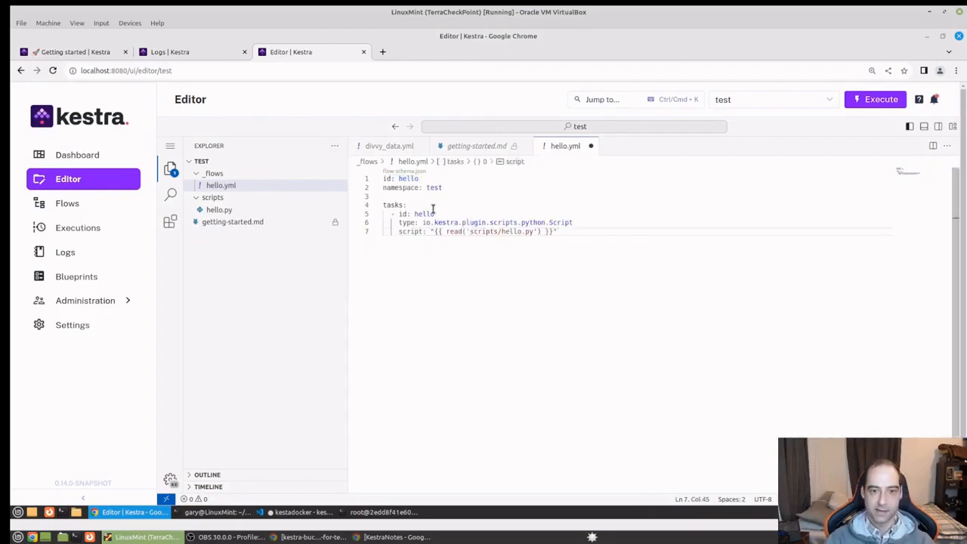
pyautogui.click(421, 197)
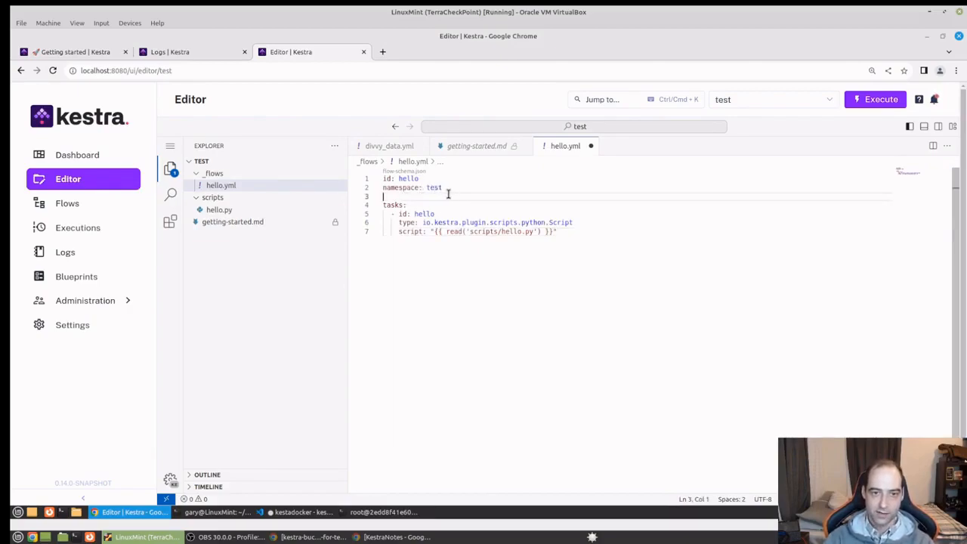
pyautogui.press('BackSpace')
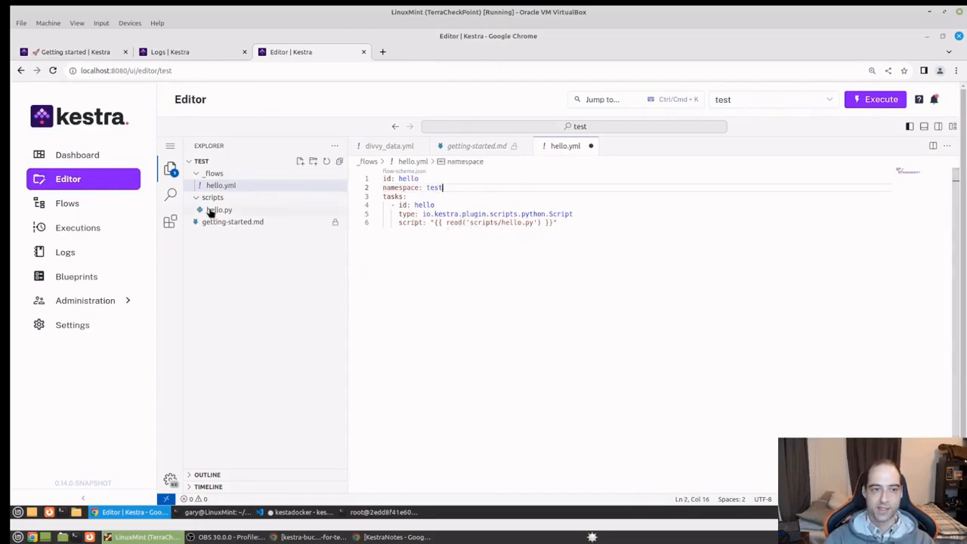
# Save hello.yml and close the getting-started.md and divvy_data.yml files so only hello.yml stays open.
pyautogui.click(541, 250)
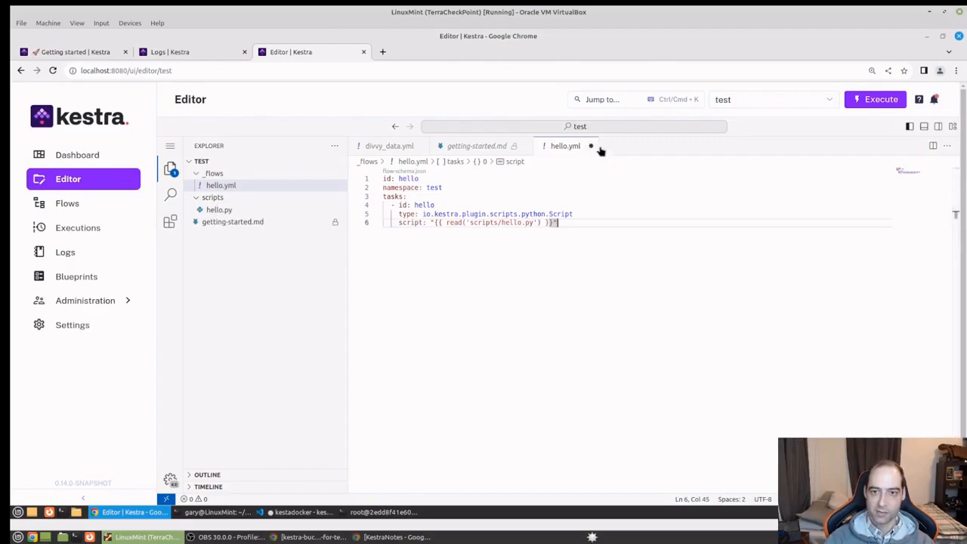
pyautogui.click(524, 146)
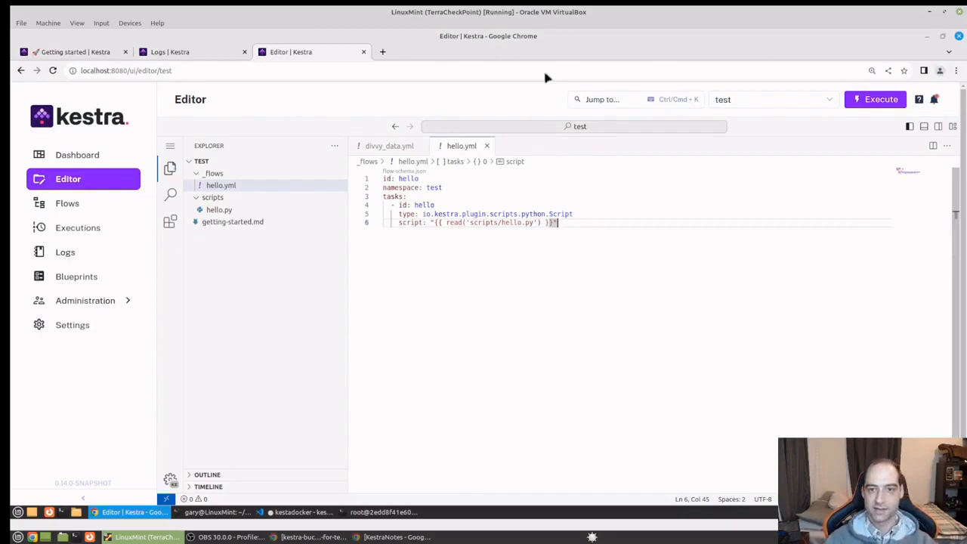
pyautogui.click(420, 147)
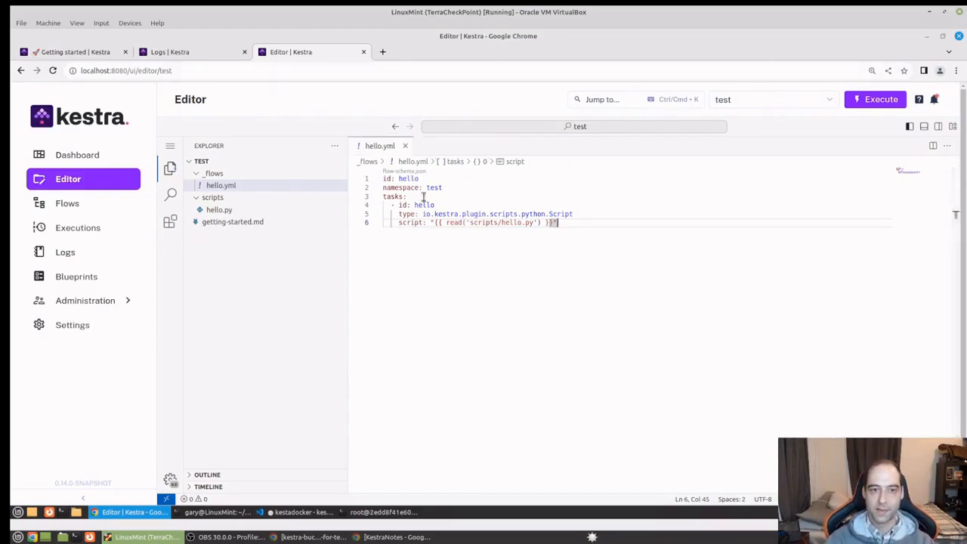
# Execute the hello flow and expand its hello task in the Gantt view to read the log entries.
pyautogui.click(875, 100)
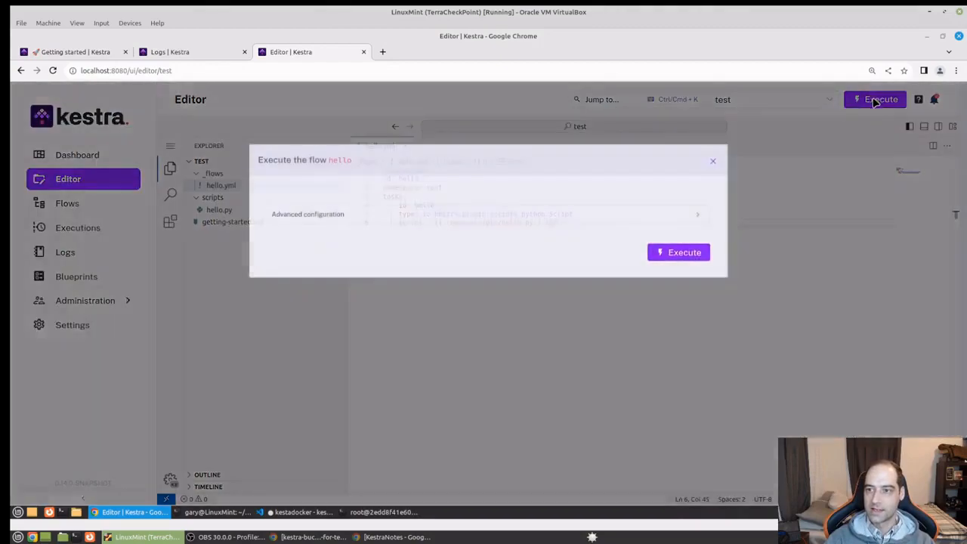
pyautogui.click(685, 251)
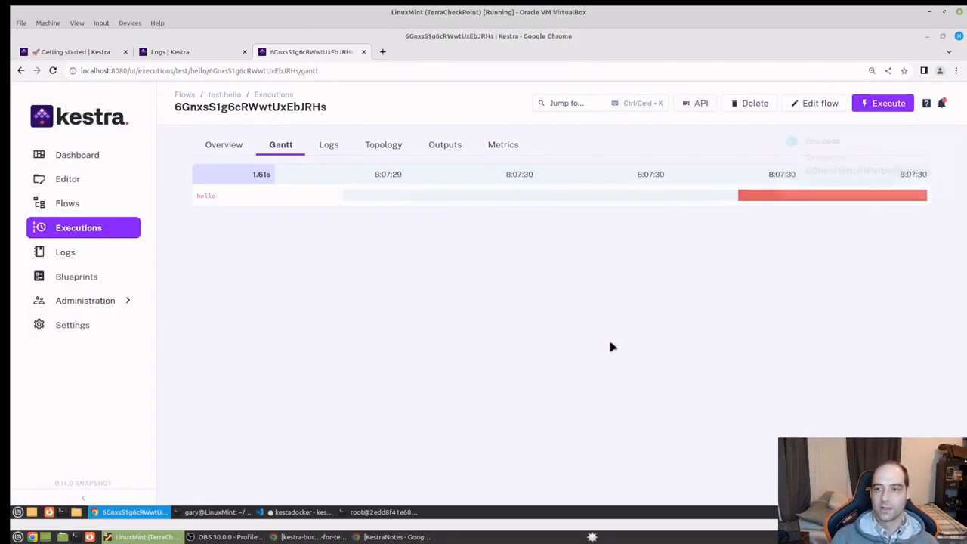
pyautogui.click(790, 198)
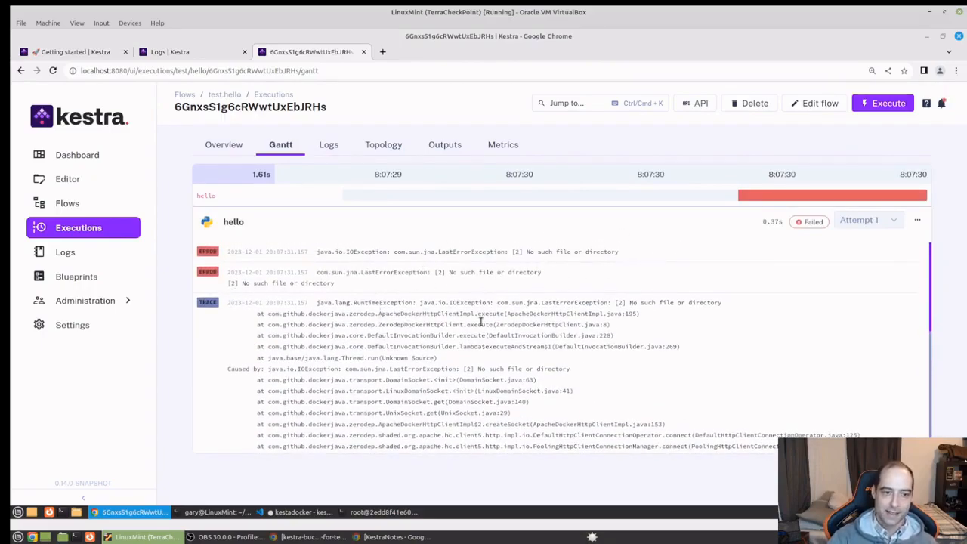
pyautogui.scroll(-2, 583, 342)
pyautogui.scroll(2, 583, 343)
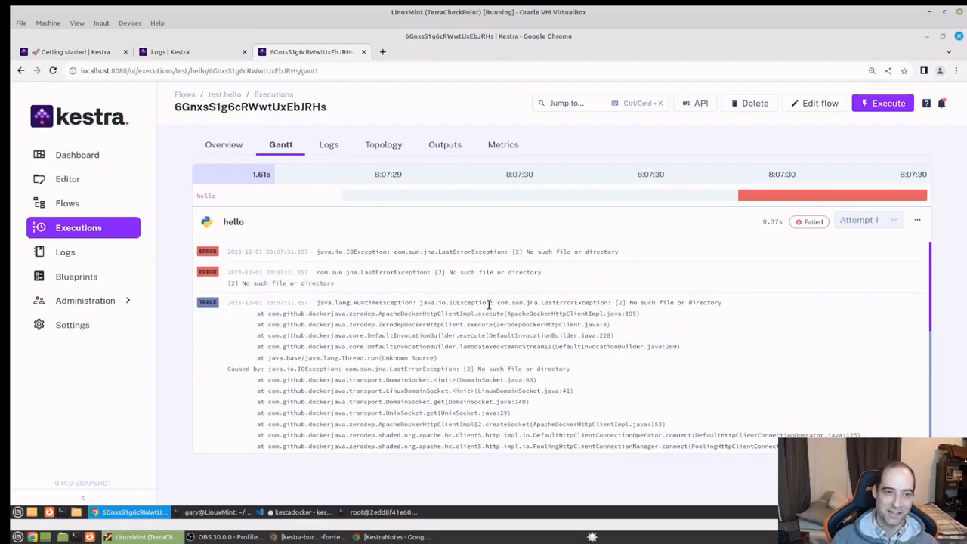
# Open the hello flow's source from the Flows list and compare the source-only view with the source and documentation view.
pyautogui.click(96, 210)
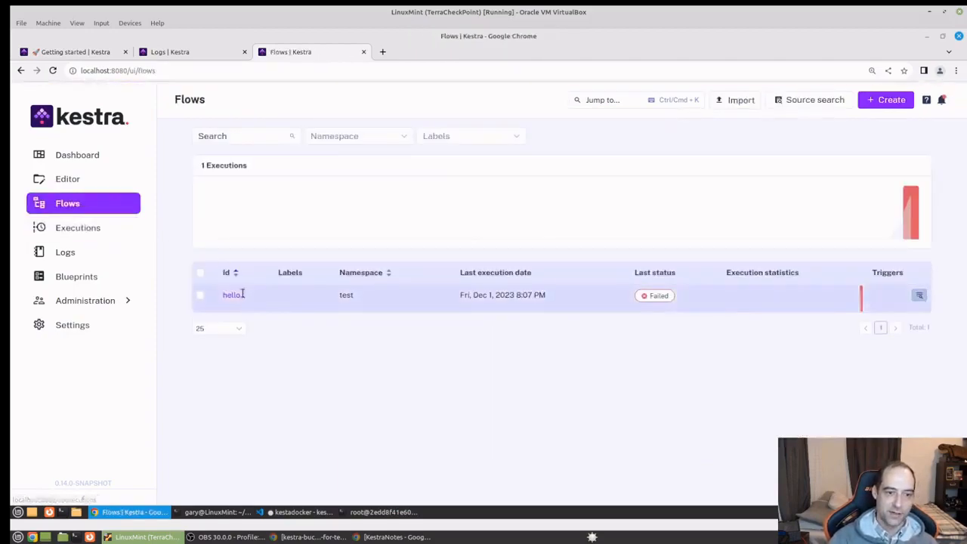
pyautogui.click(231, 295)
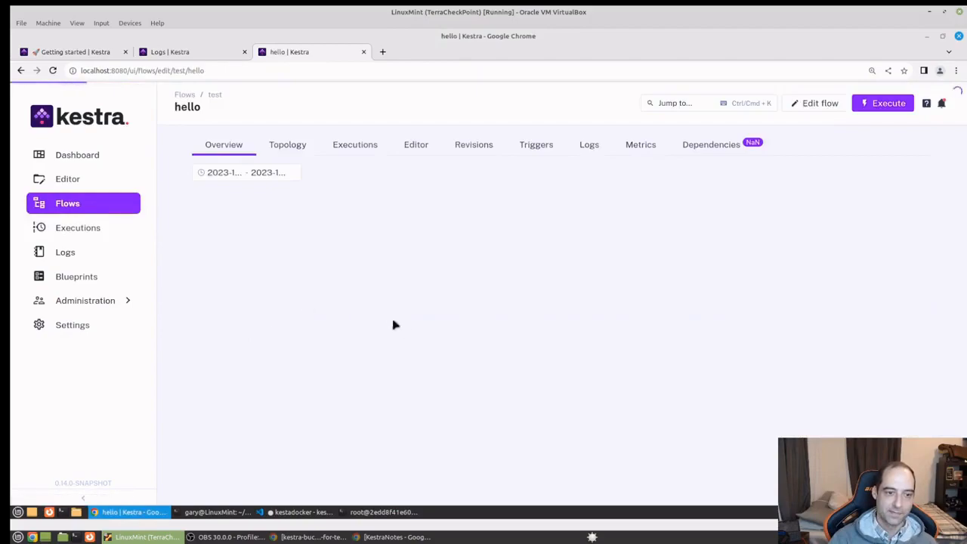
pyautogui.click(423, 147)
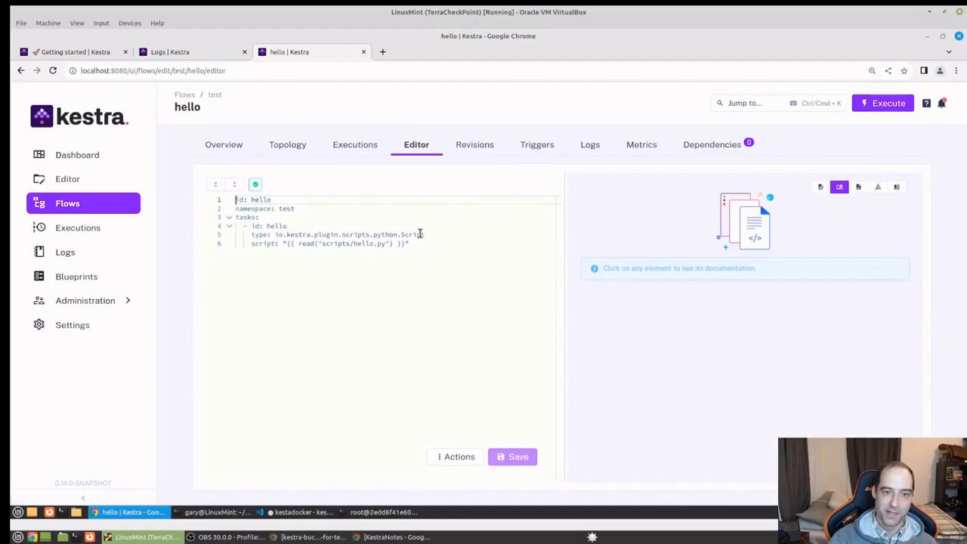
pyautogui.click(822, 188)
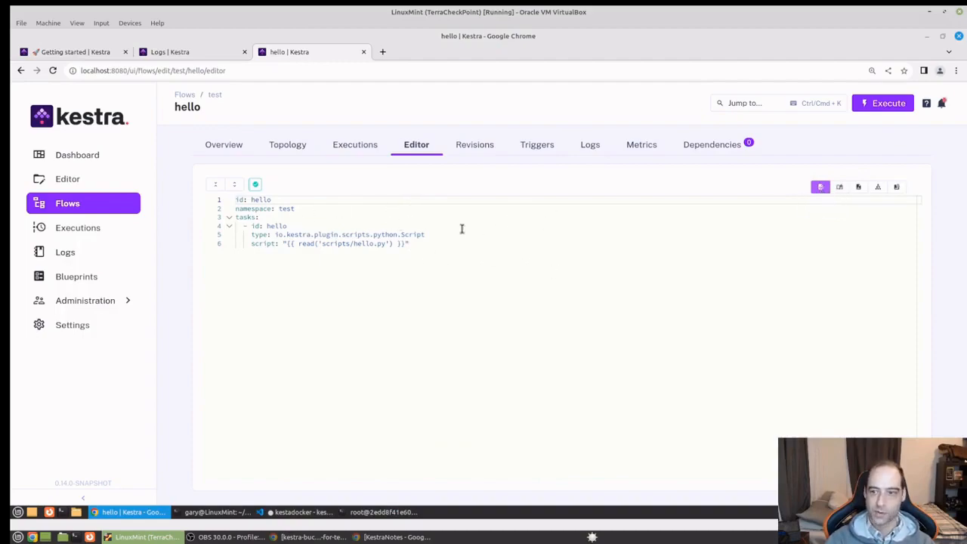
pyautogui.click(838, 188)
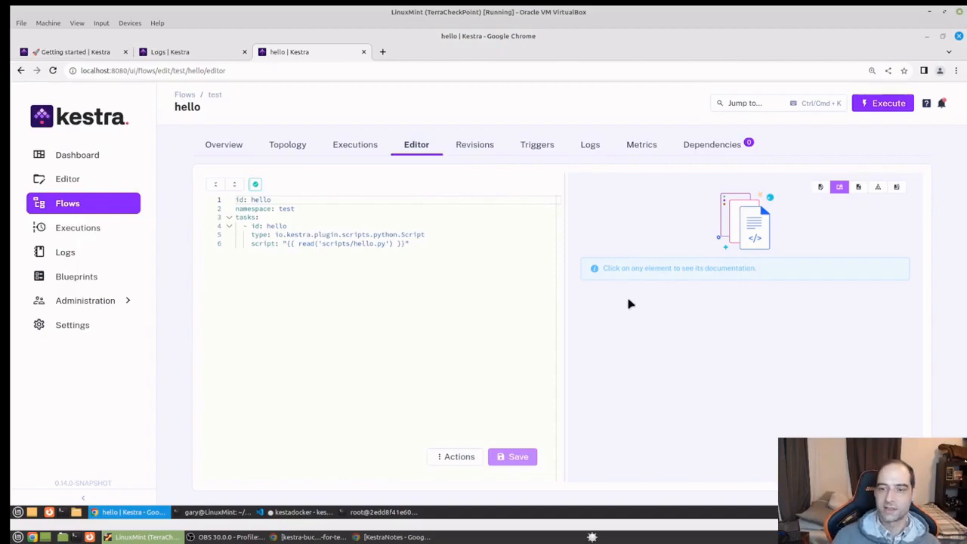
# Open the documentation of the hello task's Python Script type and examine its examples and properties through the runner options.
pyautogui.doubleClick(414, 234)
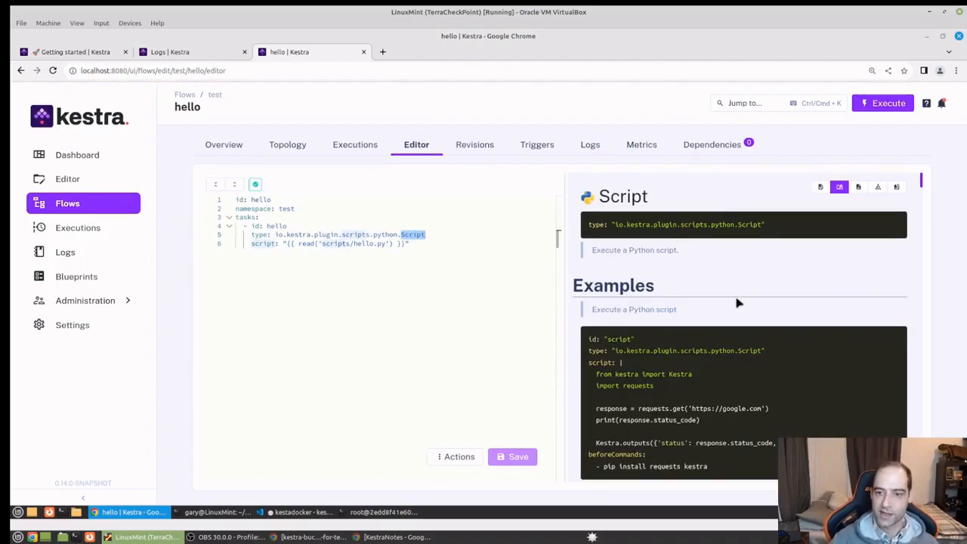
pyautogui.scroll(-1, 689, 329)
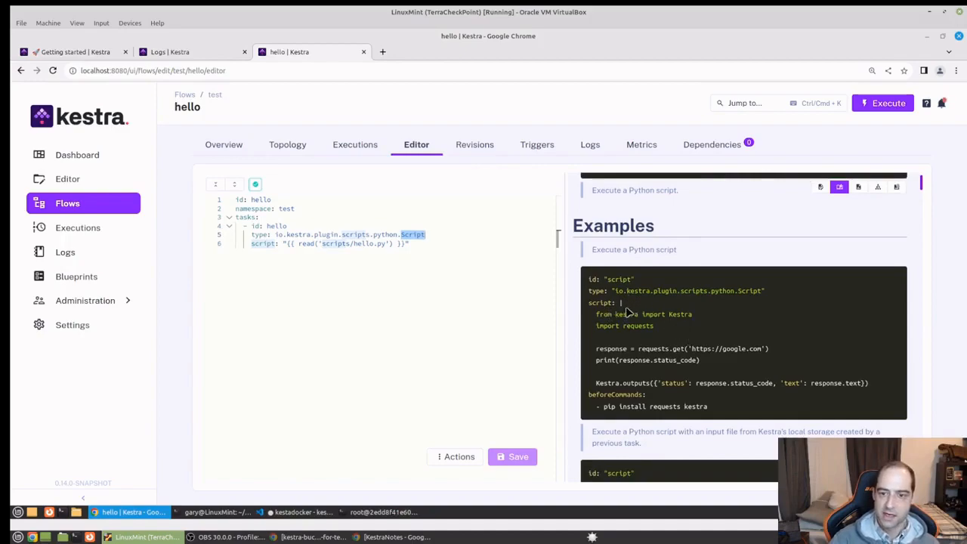
pyautogui.moveTo(627, 302); pyautogui.dragTo(669, 313)
pyautogui.click(669, 313)
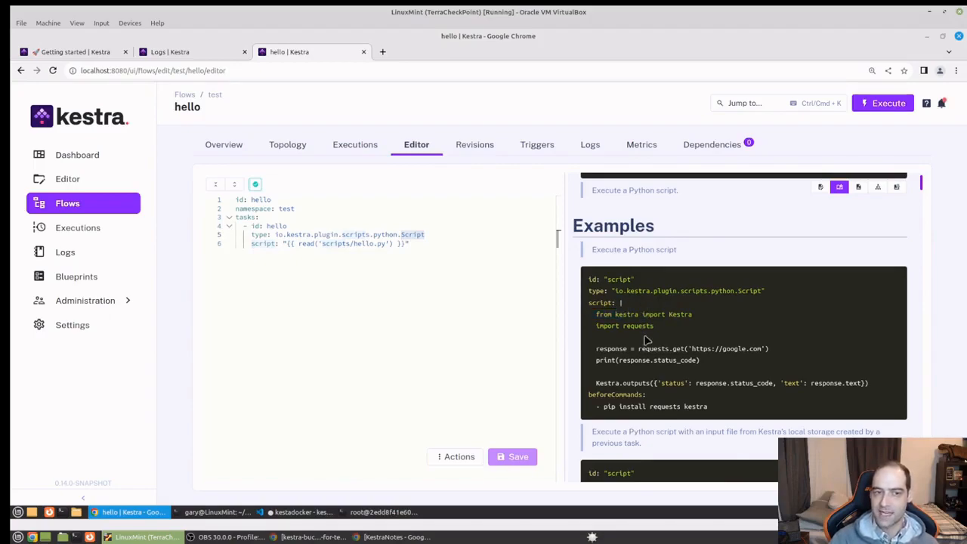
pyautogui.scroll(-2, 691, 363)
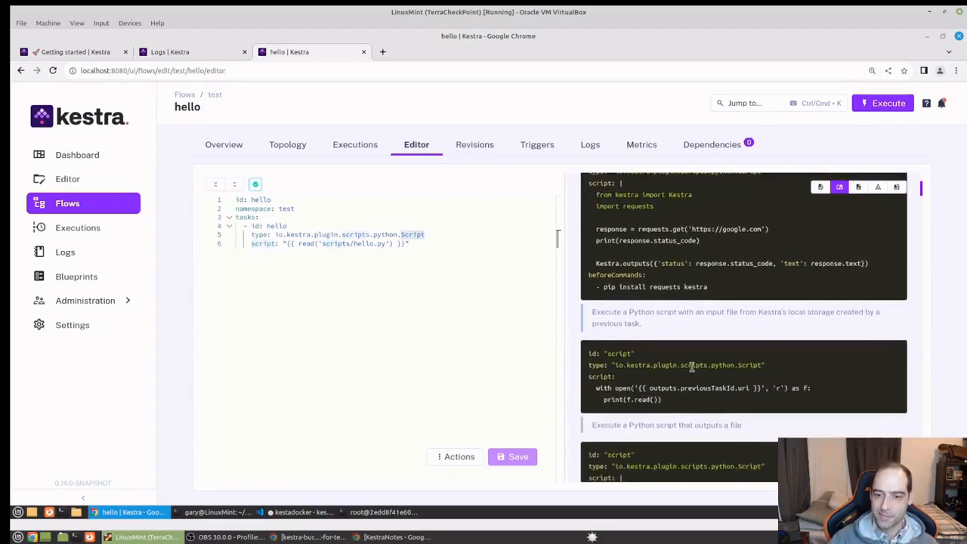
pyautogui.scroll(-1, 691, 365)
pyautogui.scroll(-4, 691, 365)
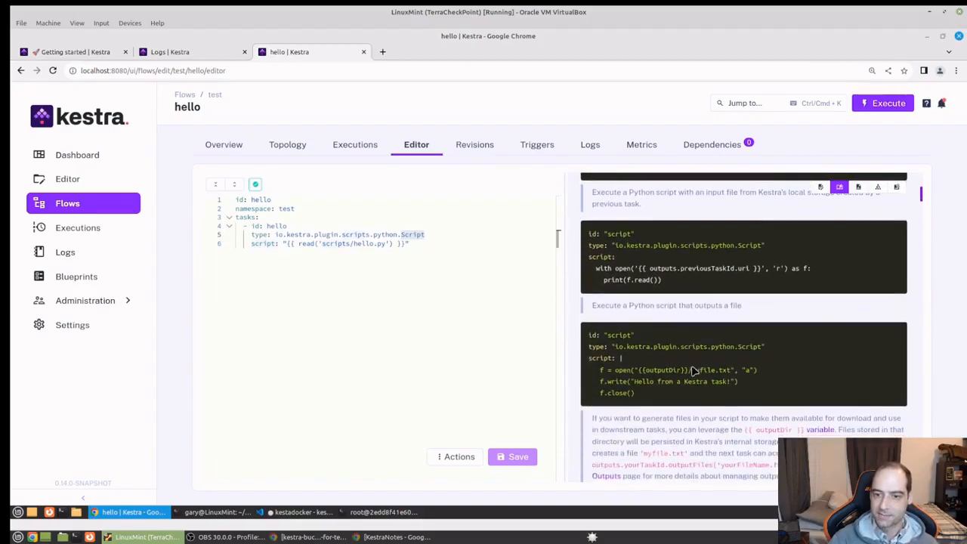
pyautogui.scroll(-4, 693, 368)
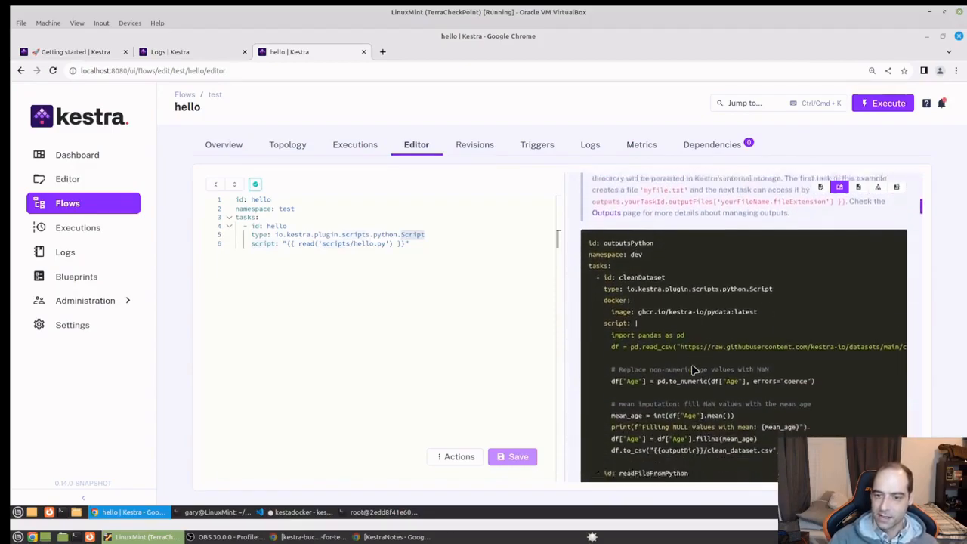
pyautogui.scroll(-1, 694, 370)
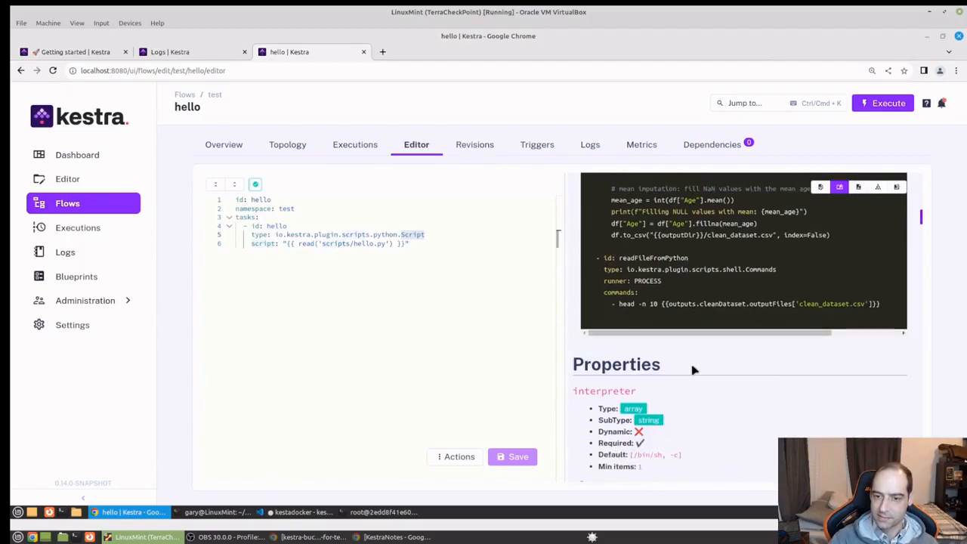
pyautogui.scroll(-4, 693, 369)
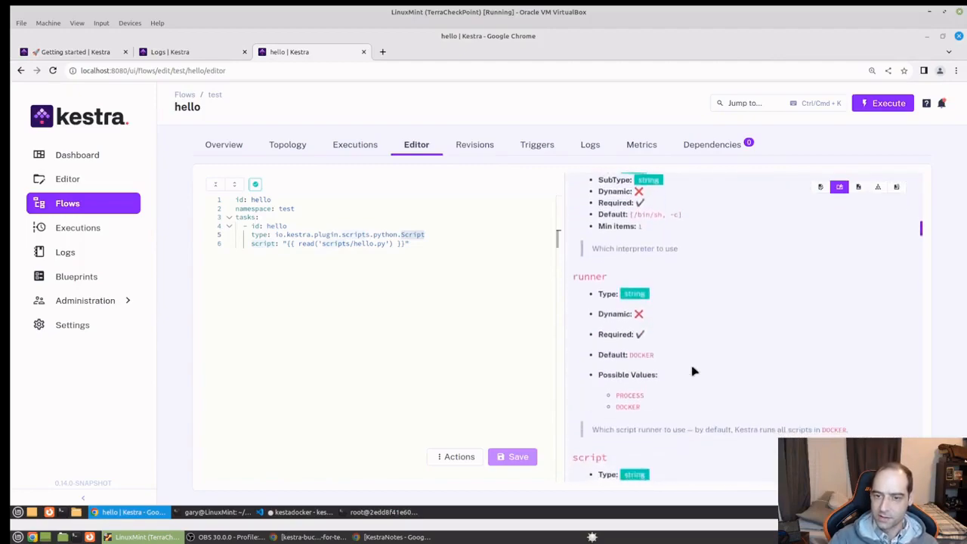
pyautogui.scroll(-1, 604, 295)
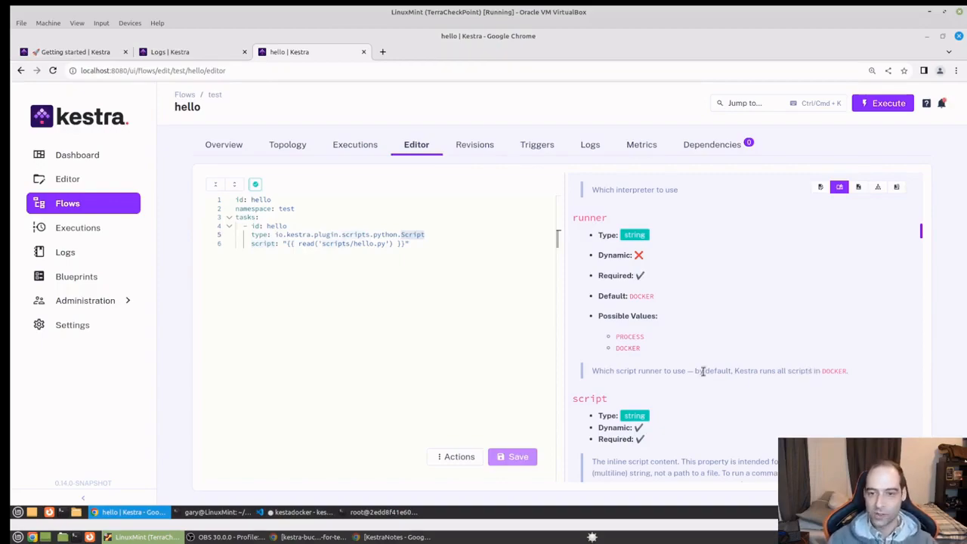
# Add the line runner: PROCESS below the hello task's type and save the flow.
pyautogui.click(485, 235)
pyautogui.press('Return')
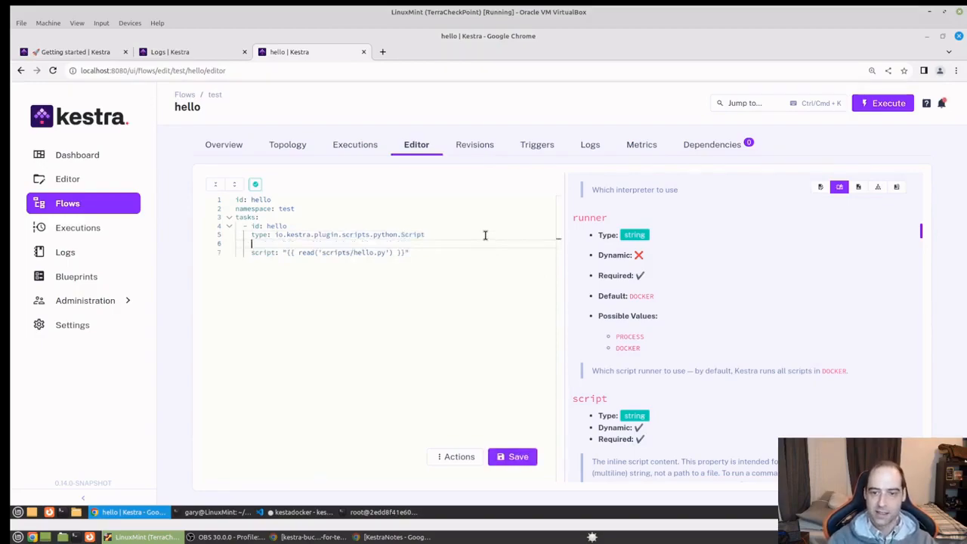
pyautogui.write('runner: PROCESS')
pyautogui.press('Return')
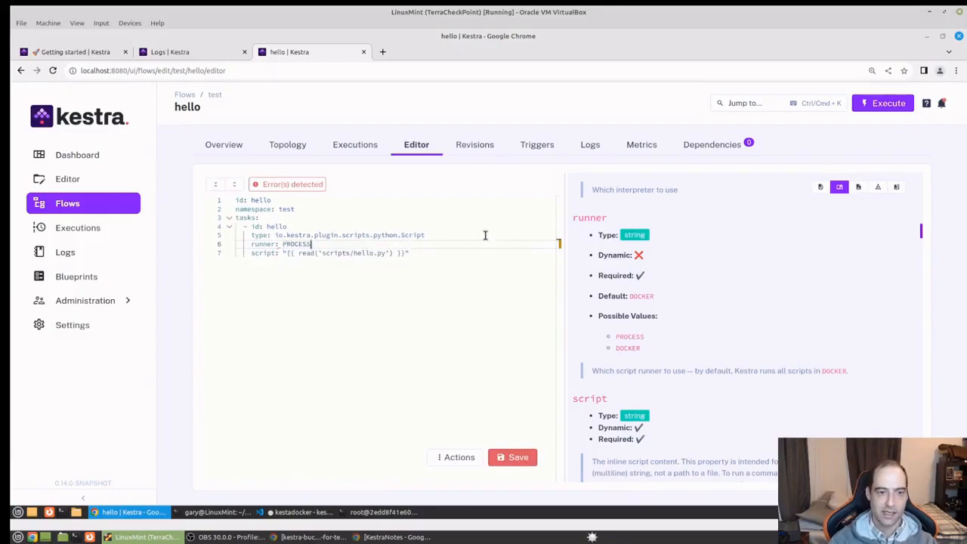
pyautogui.hotkey('ctrl', 's')
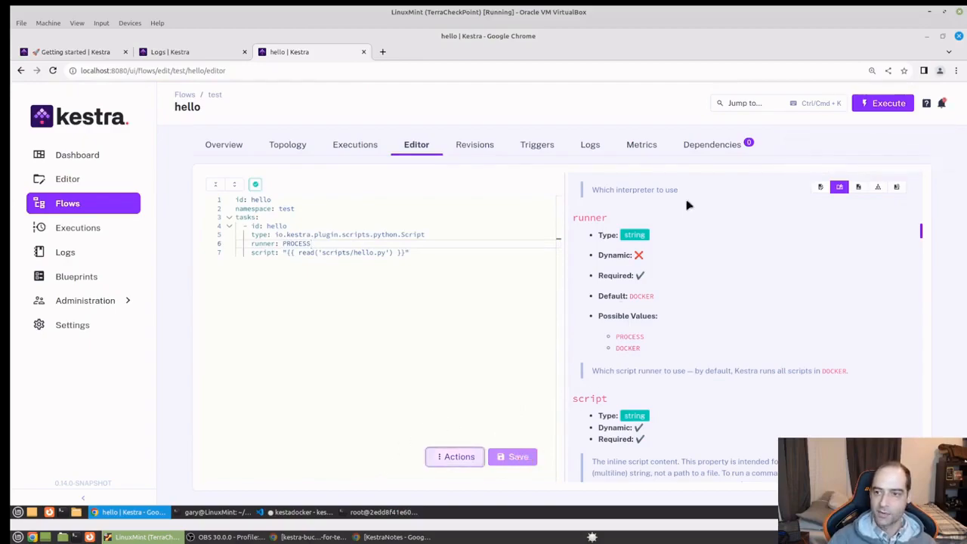
# Show the flow's source with its topology and duplicate the hello task below itself, aligning the copy's indentation with the original.
pyautogui.click(859, 188)
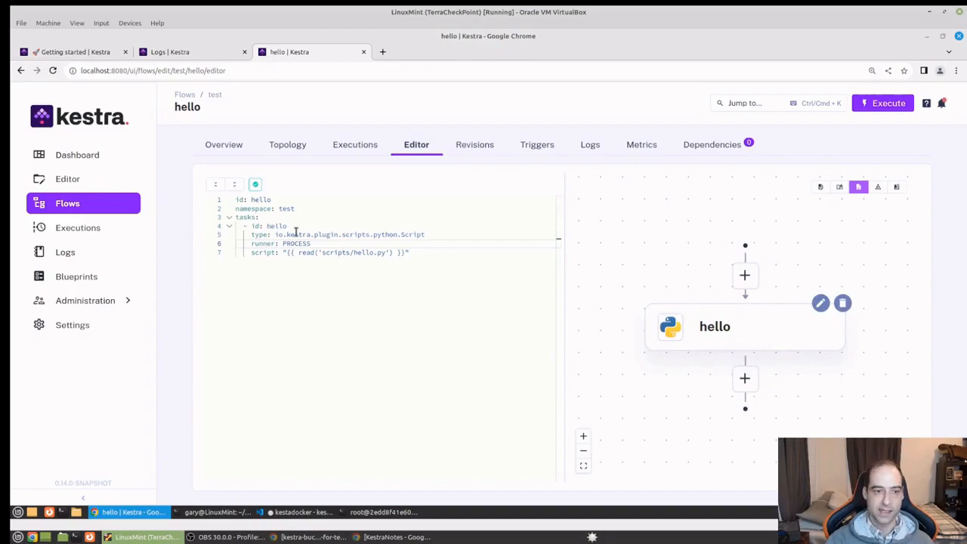
pyautogui.moveTo(295, 225); pyautogui.dragTo(246, 226)
pyautogui.moveTo(426, 256); pyautogui.dragTo(140, 233)
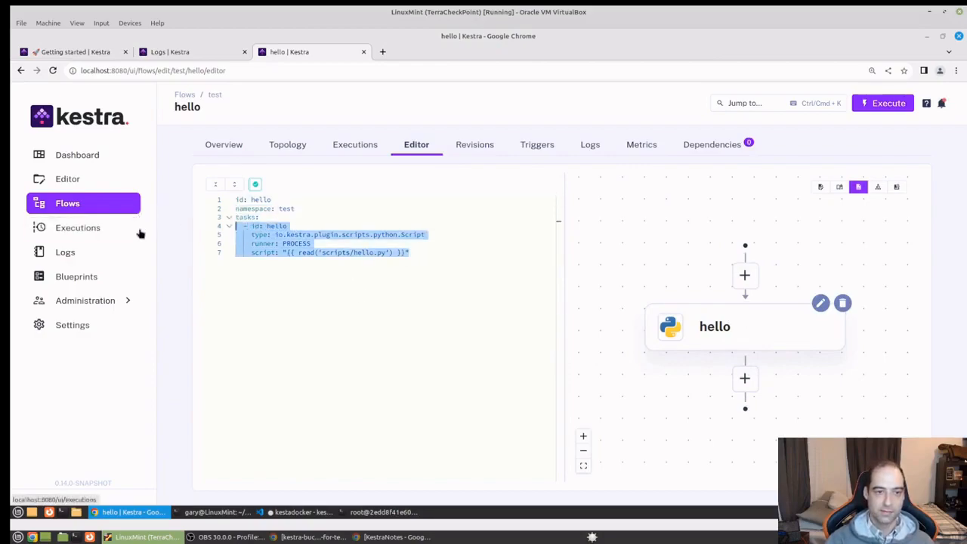
pyautogui.click(432, 296)
pyautogui.press('Return')
pyautogui.write('- id: hello     type: io.kestra.plugin.scripts.python.Script     runner: PROCESS     script: "{{ read(\'scripts/hello.py\') }}"')
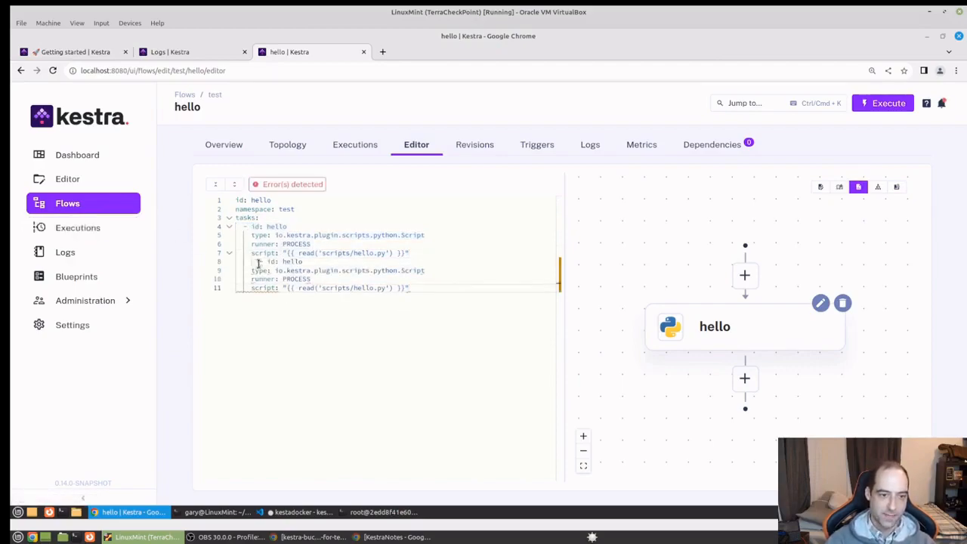
pyautogui.press('BackSpace')
pyautogui.press('BackSpace')
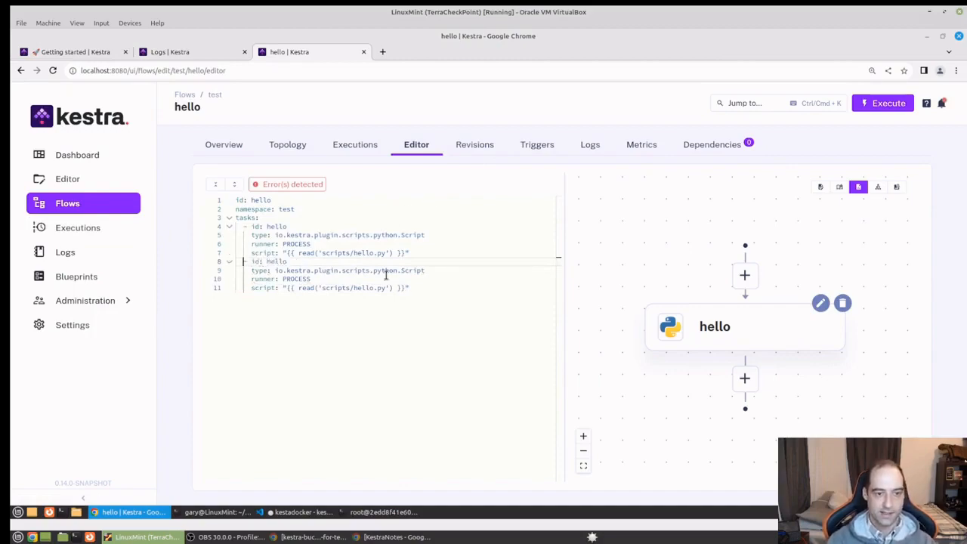
pyautogui.click(399, 293)
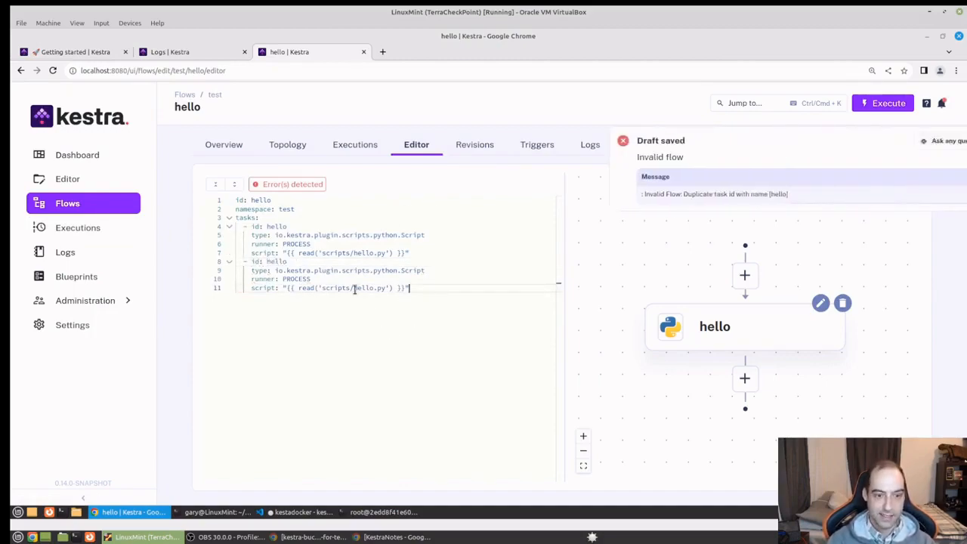
# Change the duplicated task's id to hello-again and dismiss the duplicate task id error notification.
pyautogui.doubleClick(276, 261)
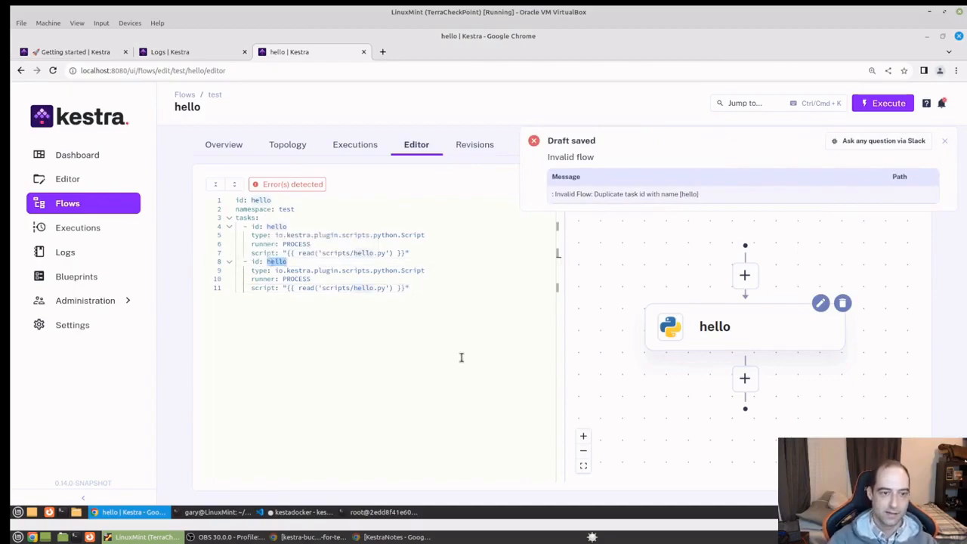
pyautogui.press('Right')
pyautogui.write('-')
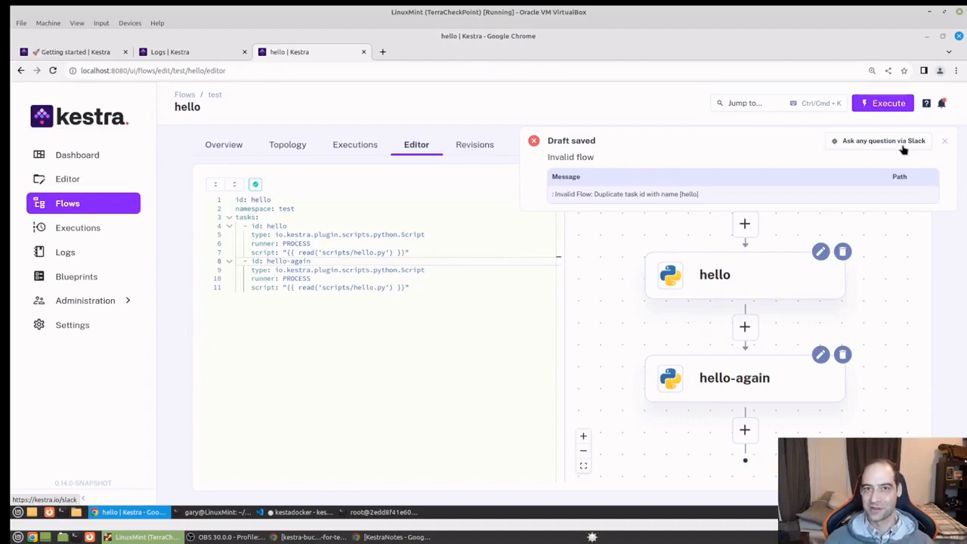
pyautogui.click(943, 143)
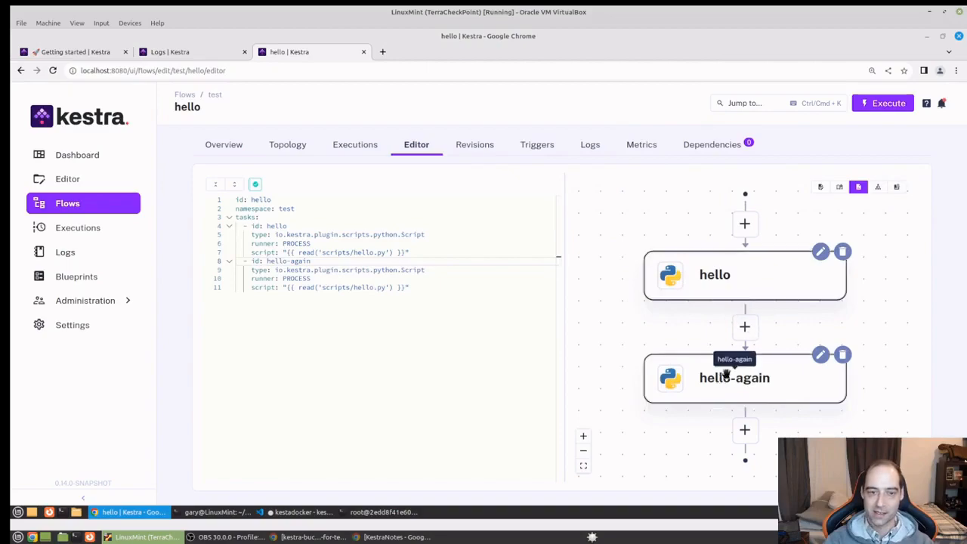
# Delete the entire hello-again task from the flow source and save the flow.
pyautogui.moveTo(411, 288); pyautogui.dragTo(201, 276)
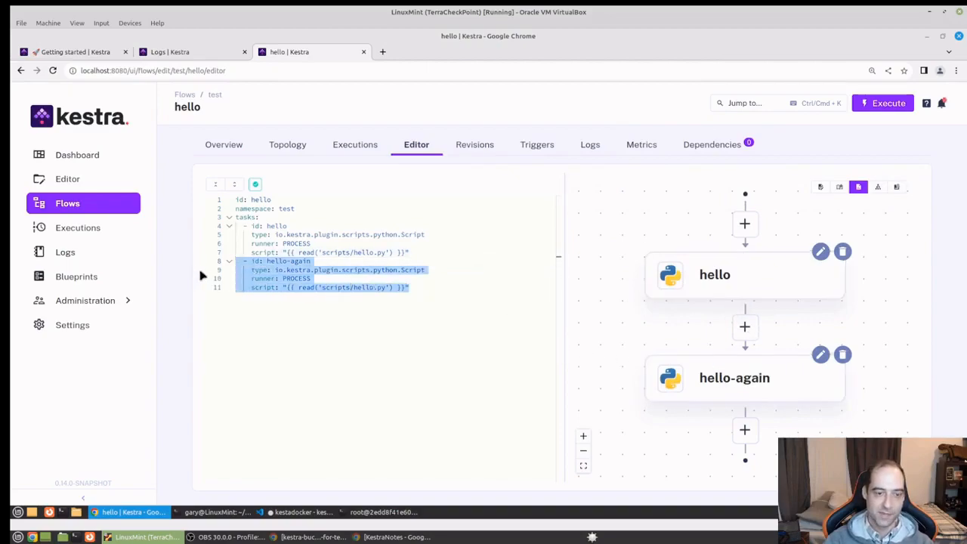
pyautogui.press('BackSpace')
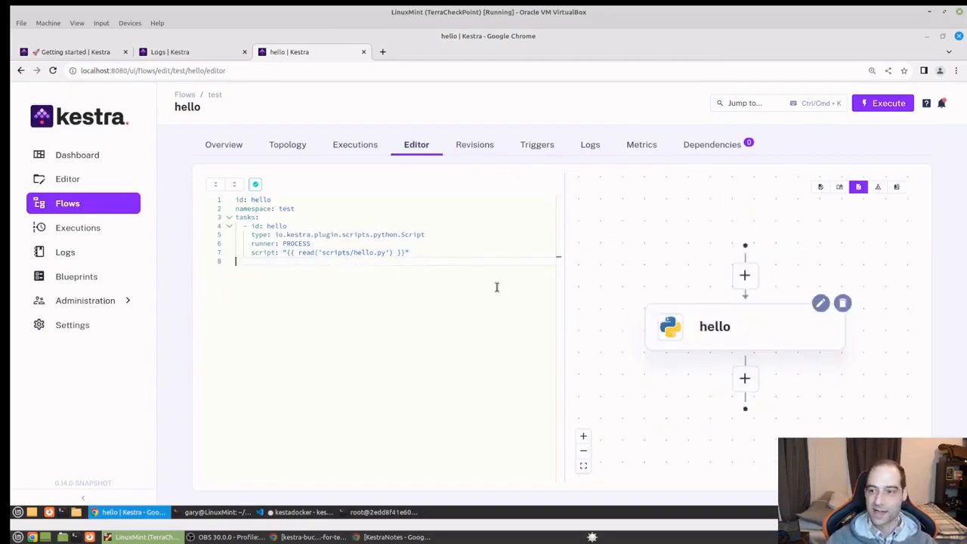
pyautogui.hotkey('ctrl', 's')
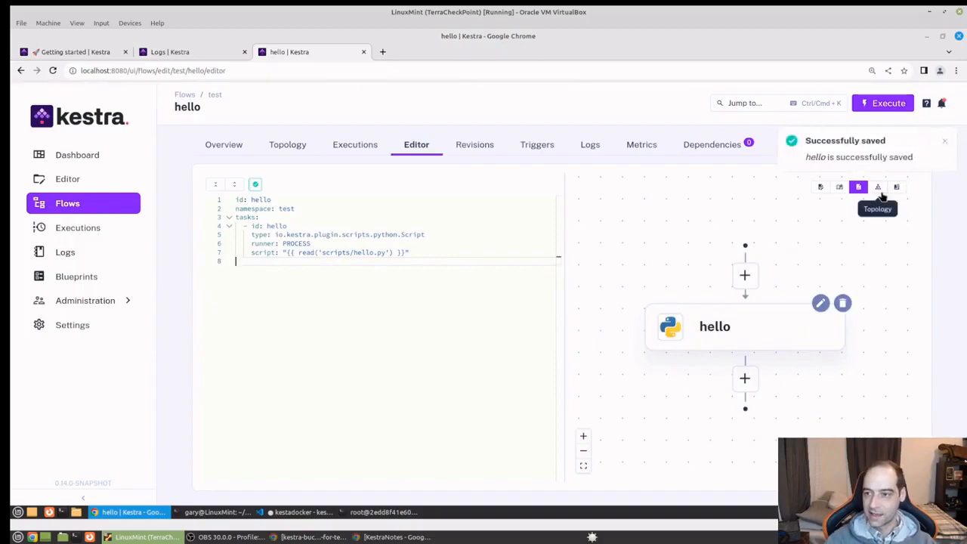
# View the hello flow in the topology-only view and in the source and blueprints view.
pyautogui.click(879, 192)
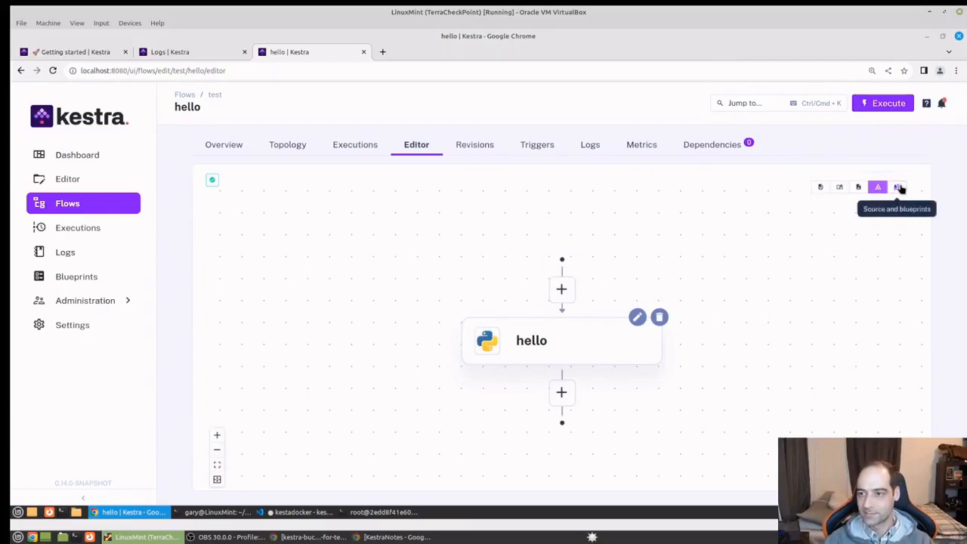
pyautogui.click(898, 189)
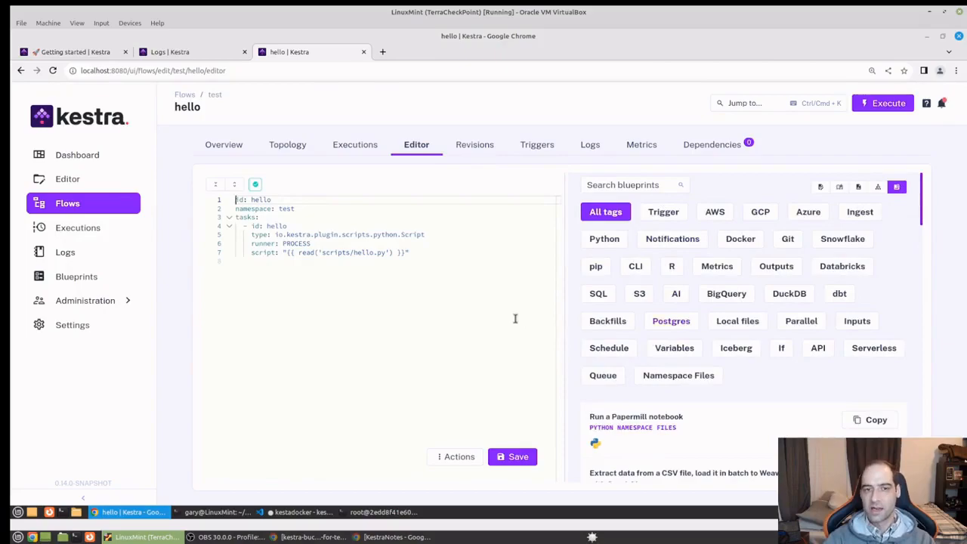
pyautogui.hotkey('ctrl', '+')
pyautogui.hotkey('ctrl', '+')
pyautogui.hotkey('ctrl', '+')
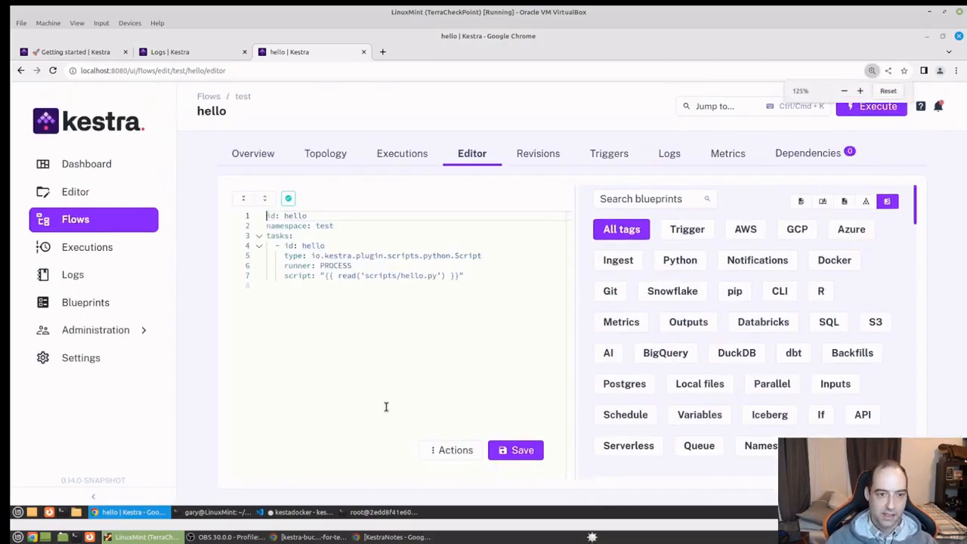
pyautogui.hotkey('ctrl', '+')
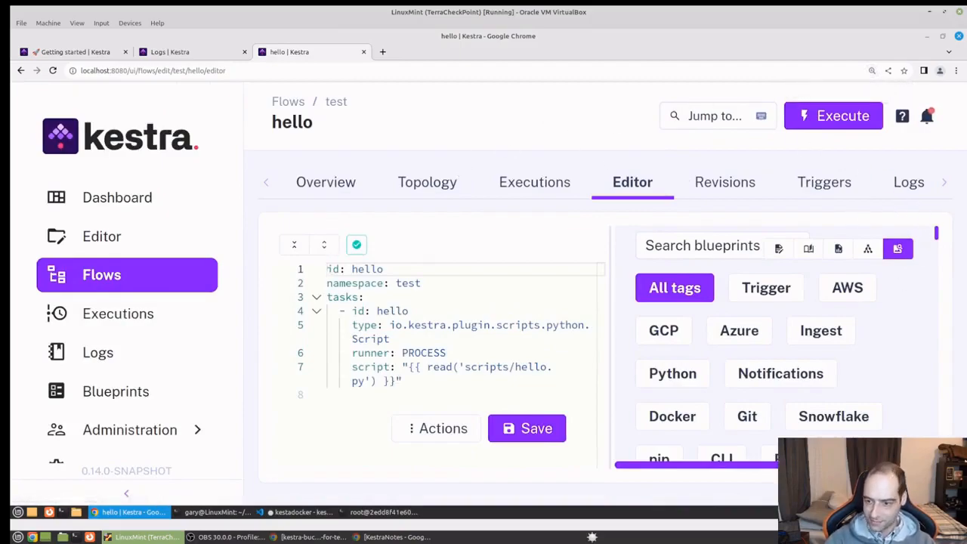
pyautogui.hotkey('ctrl', '-')
pyautogui.hotkey('ctrl', '-')
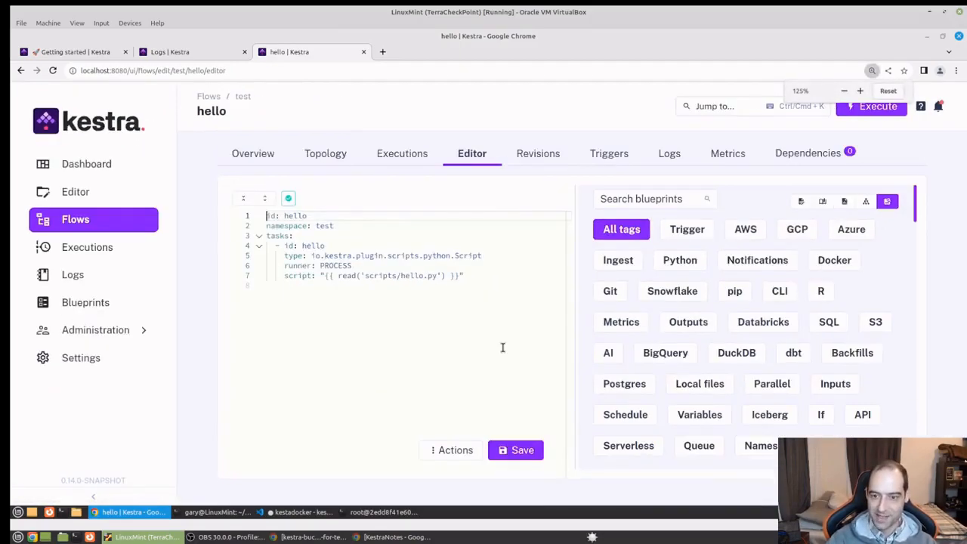
# Return the flow editor to the source-only view and enlarge the page to 175%.
pyautogui.click(801, 201)
pyautogui.click(473, 305)
pyautogui.hotkey('ctrl', '+')
pyautogui.hotkey('ctrl', '+')
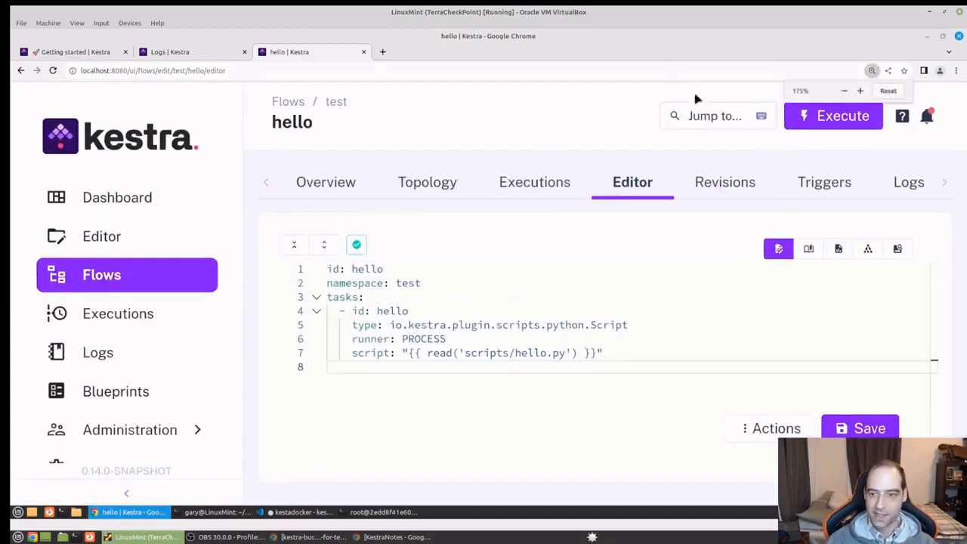
# Execute the hello flow, stay on the editor page instead of leaving with unsaved changes, and save the flow.
pyautogui.click(831, 116)
pyautogui.click(654, 318)
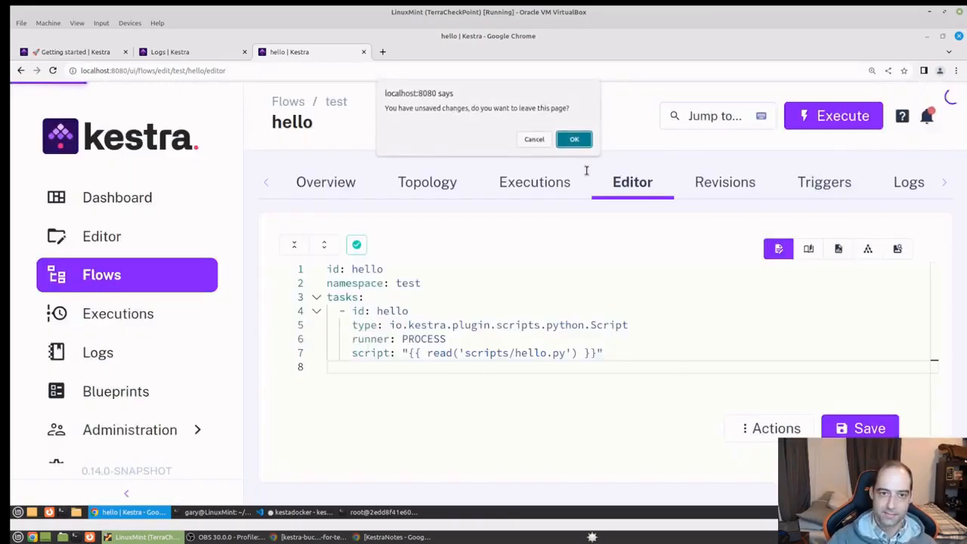
pyautogui.click(533, 139)
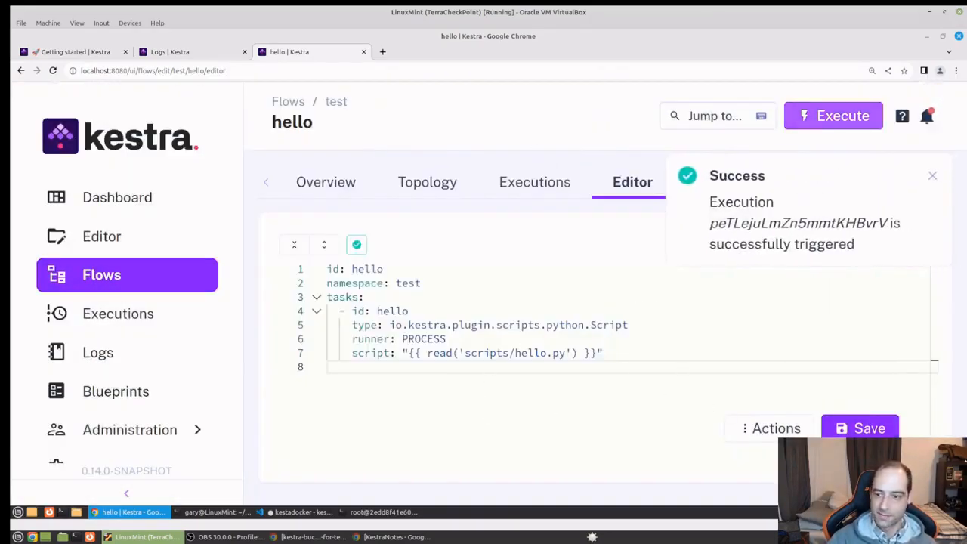
pyautogui.click(860, 428)
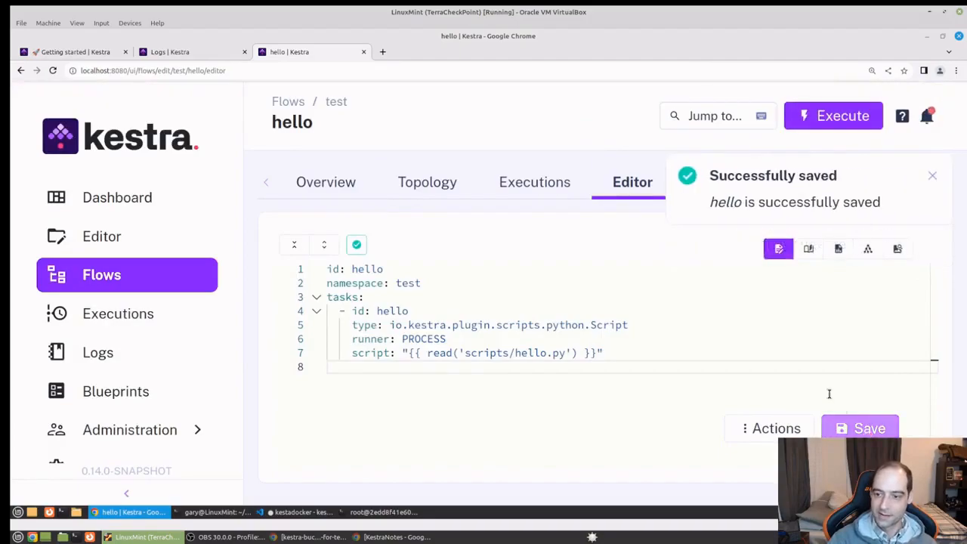
pyautogui.click(932, 178)
# Execute the saved hello flow, expanding the advanced configuration and leaving the execution labels empty.
pyautogui.click(863, 118)
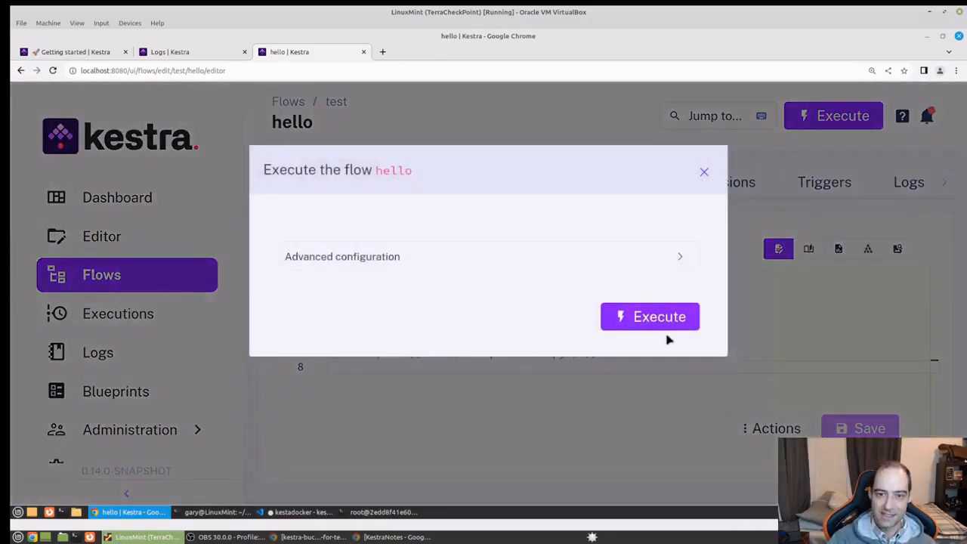
pyautogui.click(420, 264)
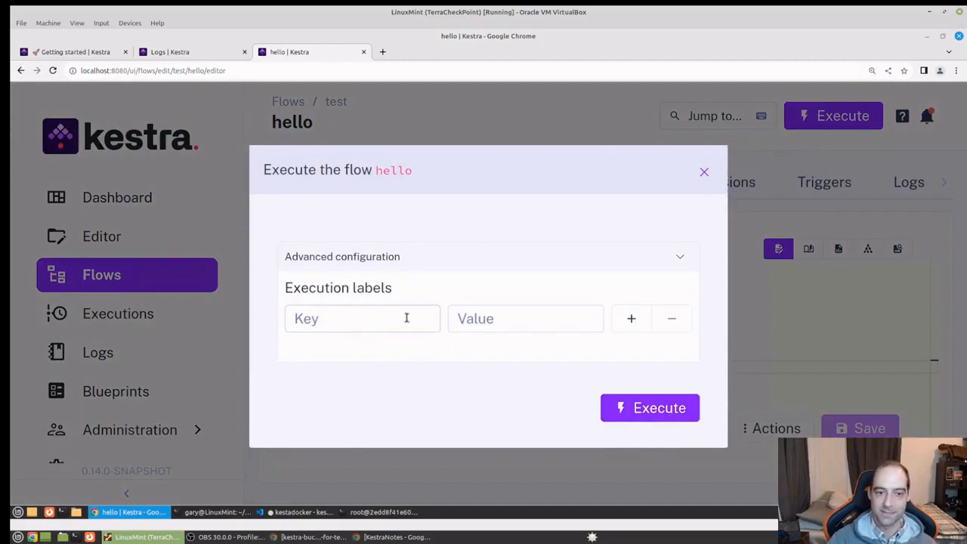
pyautogui.click(669, 414)
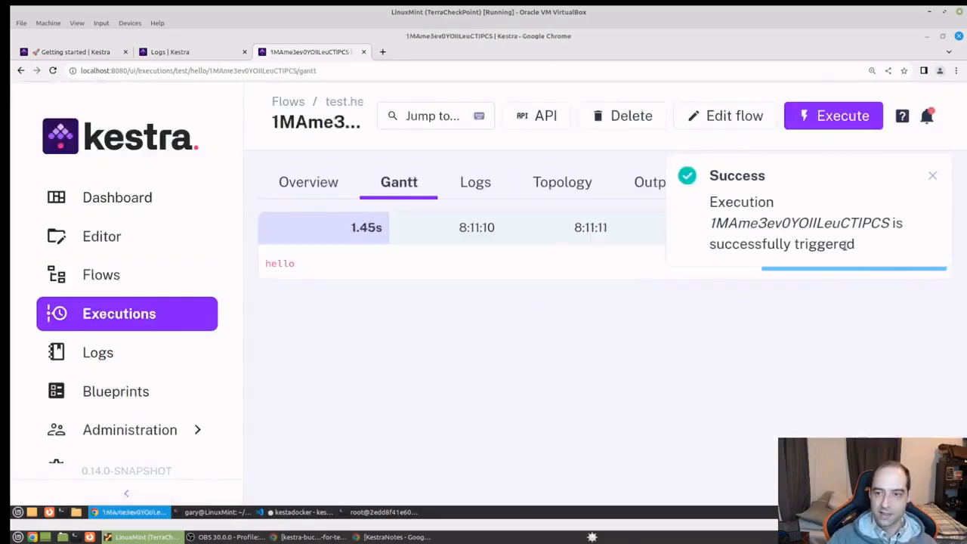
# Dismiss the execution notification and inspect the hello task's duration and log entries in the Gantt chart.
pyautogui.click(932, 175)
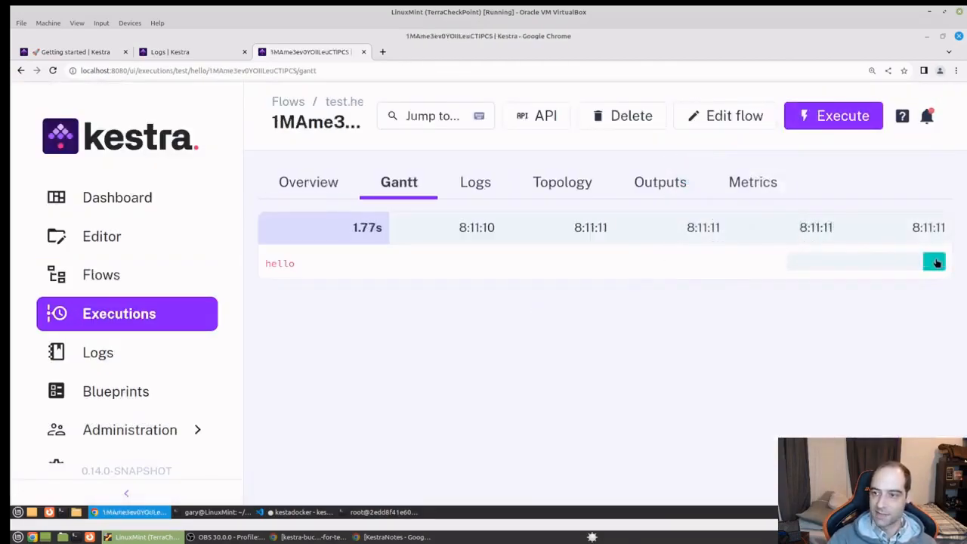
pyautogui.moveTo(936, 265)
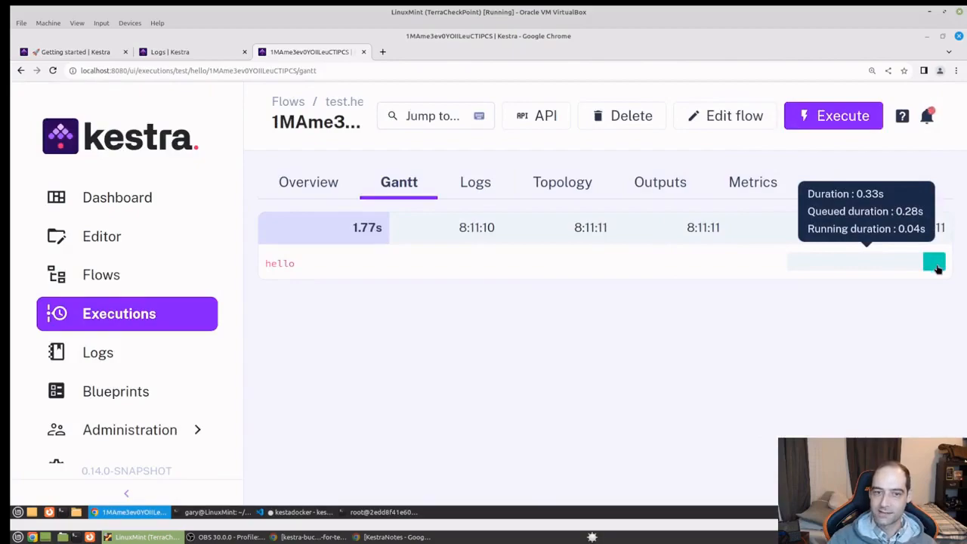
pyautogui.click(936, 269)
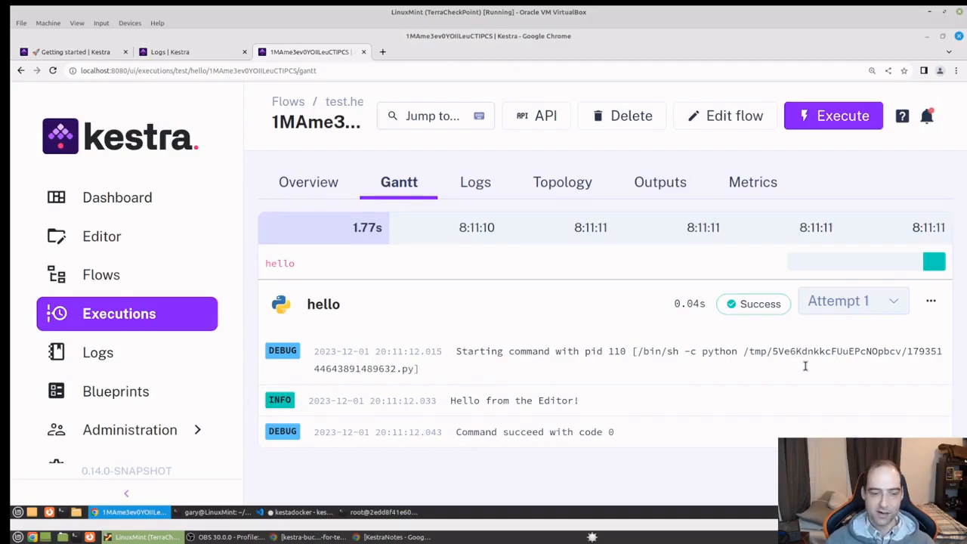
# Switch to the container's terminal, start the python interpreter to check its version, and leave it with exit().
pyautogui.click(408, 512)
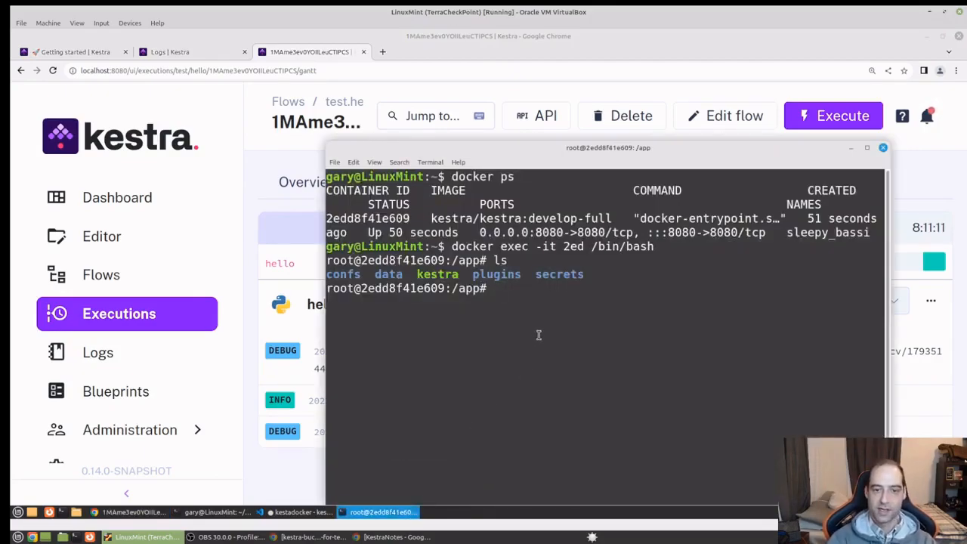
pyautogui.write('python')
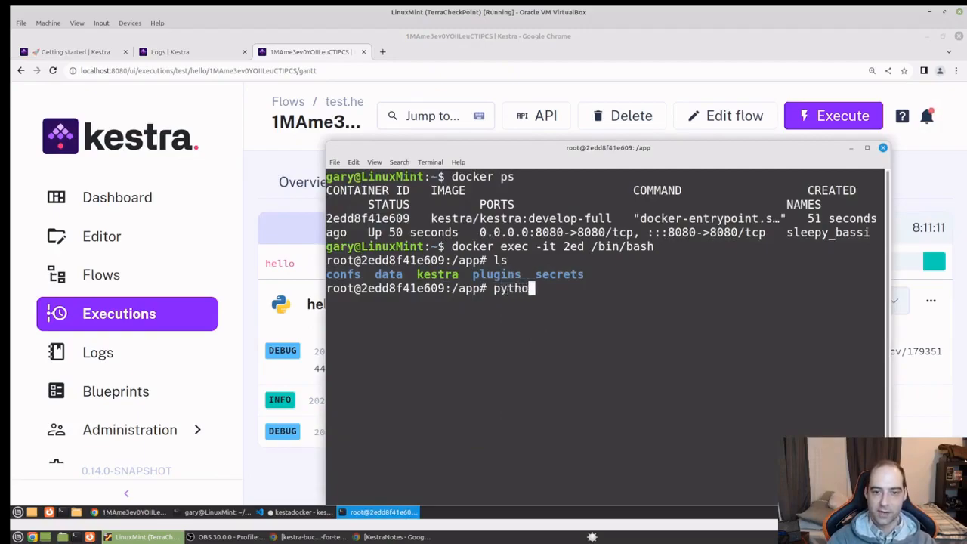
pyautogui.press('Return')
pyautogui.write('exit()')
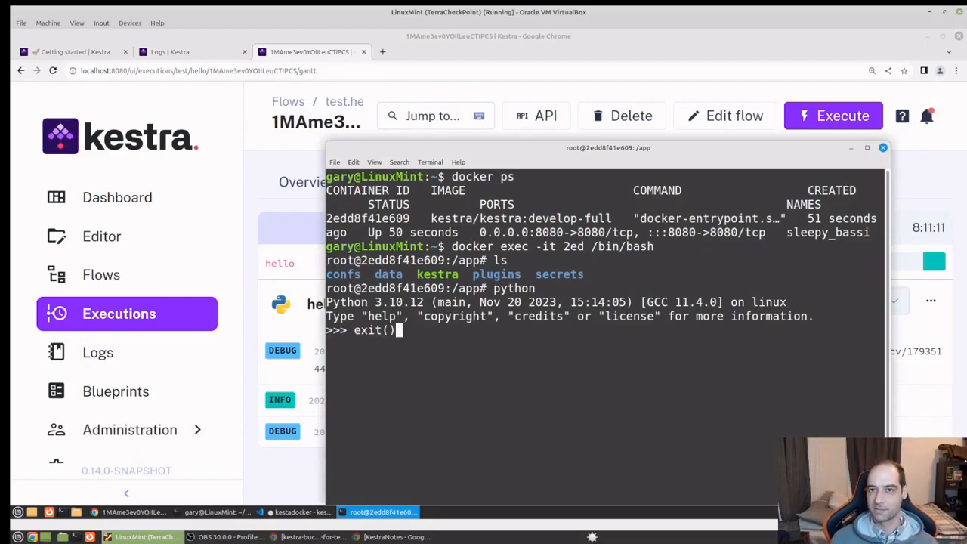
pyautogui.press('Return')
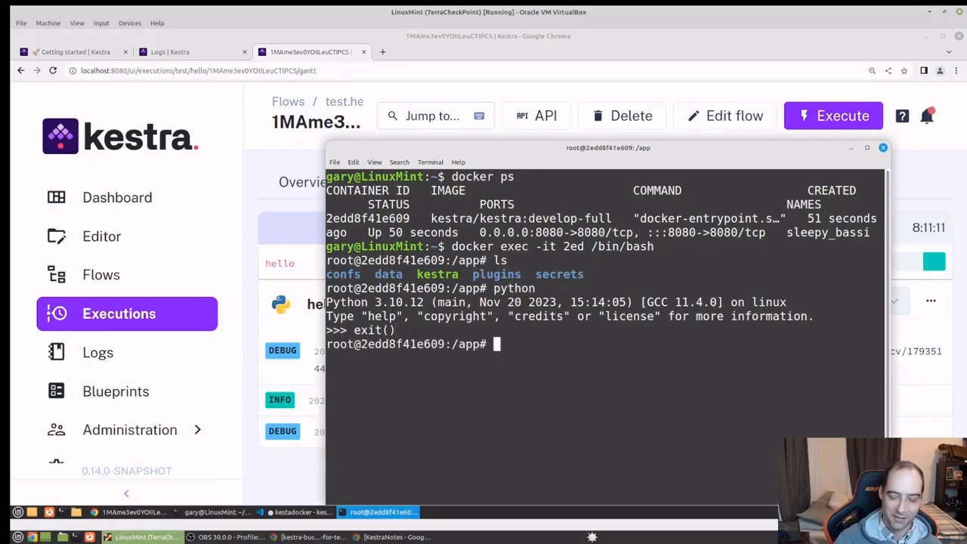
# Return to the execution in Chrome and highlight the "Hello from the Editor!" log message.
pyautogui.click(330, 57)
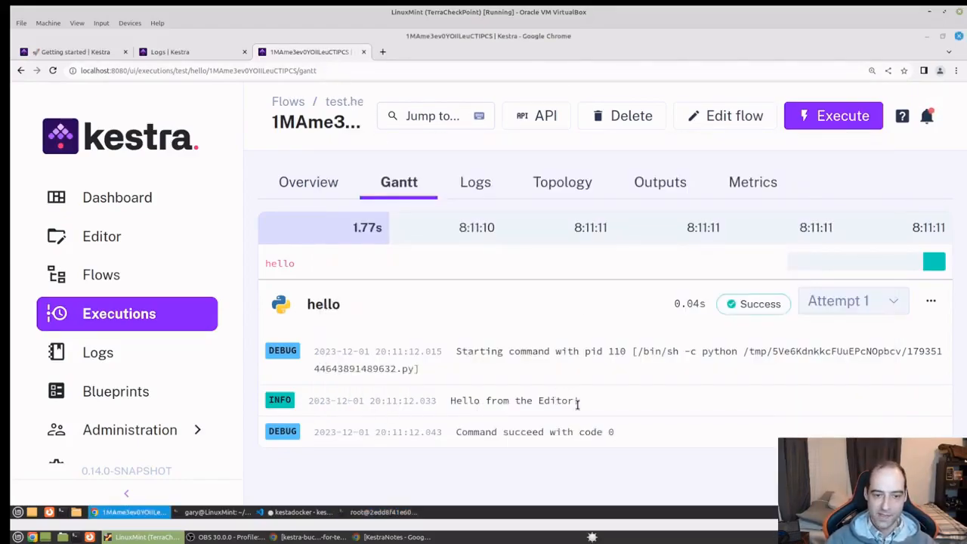
pyautogui.moveTo(577, 401)
pyautogui.mouseDown()
pyautogui.moveTo(450, 401)
pyautogui.moveTo(590, 396)
pyautogui.mouseUp()
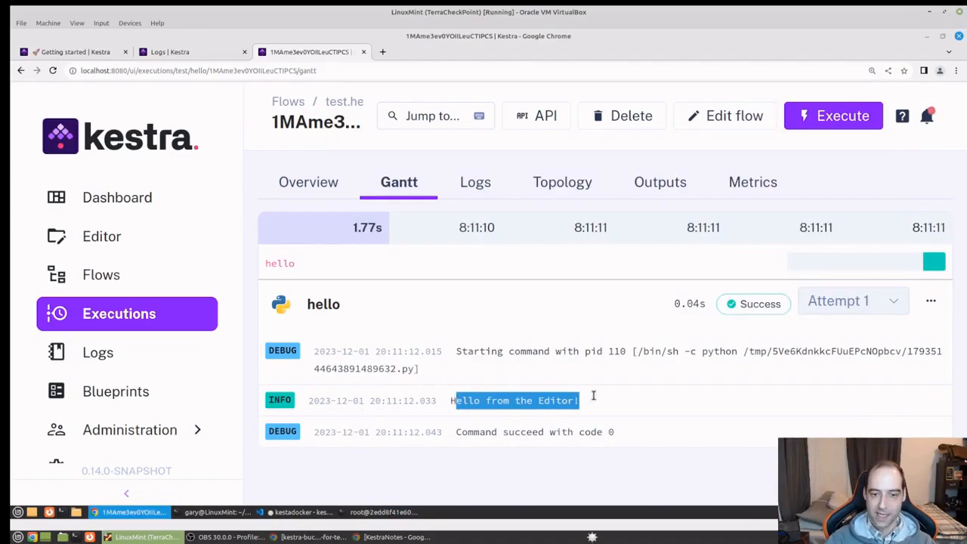
pyautogui.click(603, 395)
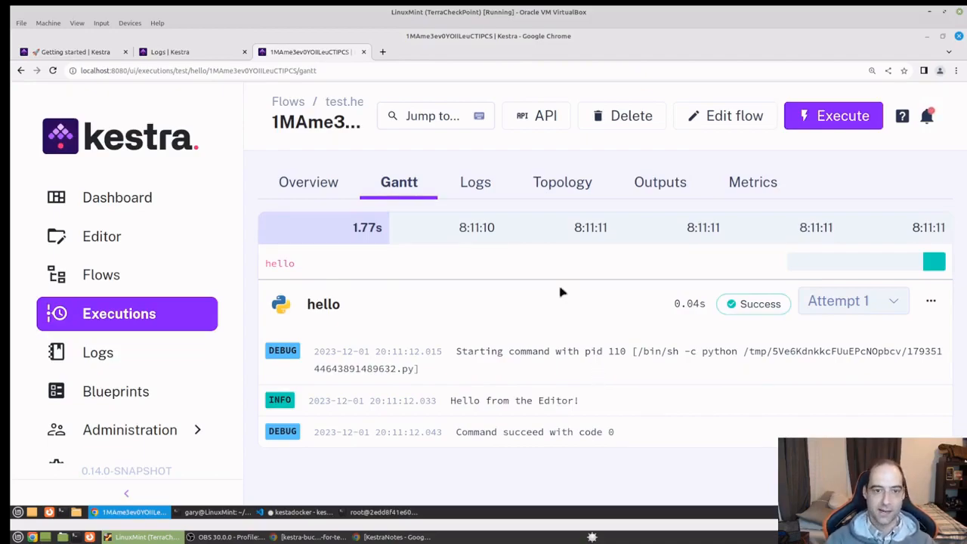
# View the hello execution's metrics, outputs and topology.
pyautogui.click(755, 183)
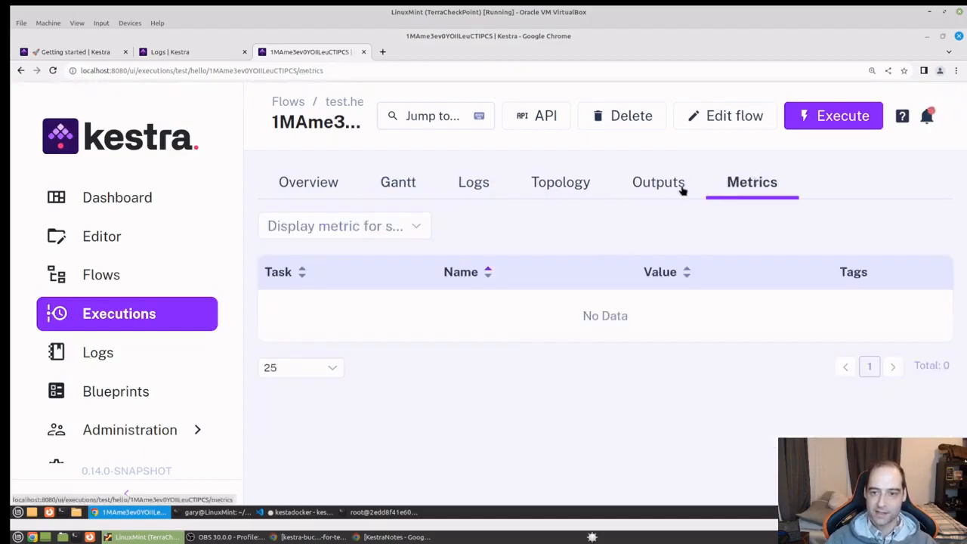
pyautogui.click(672, 186)
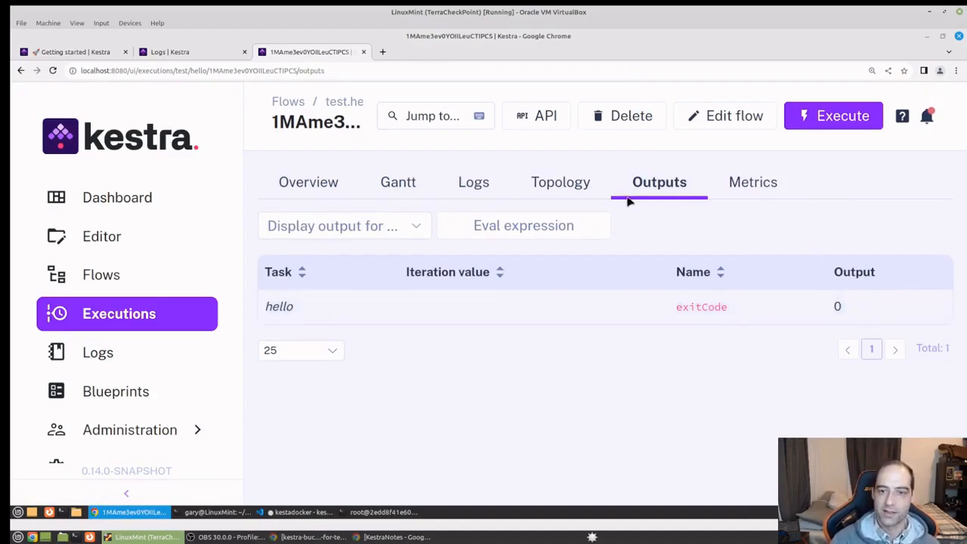
pyautogui.click(559, 185)
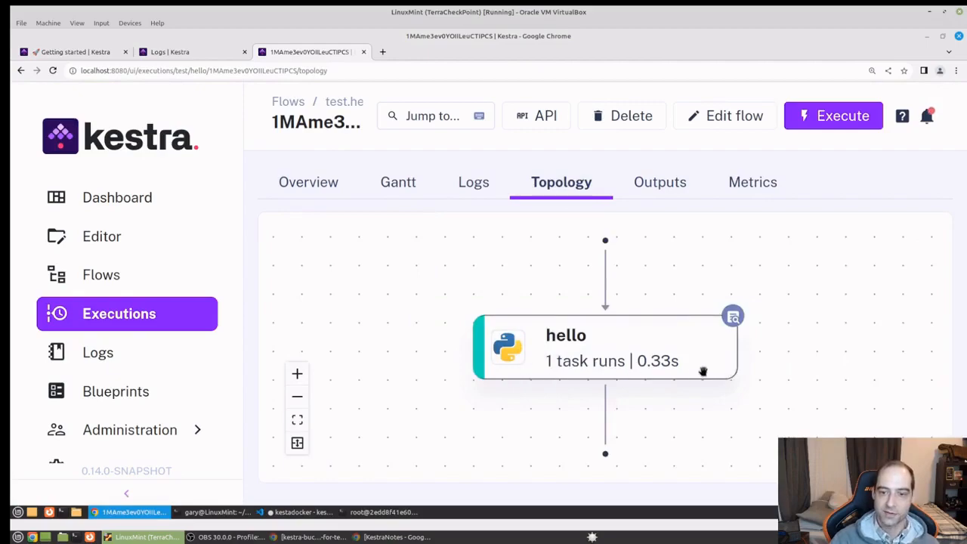
# View the hello execution's logs filtered at the TRACE, ERROR and WARN levels.
pyautogui.click(484, 186)
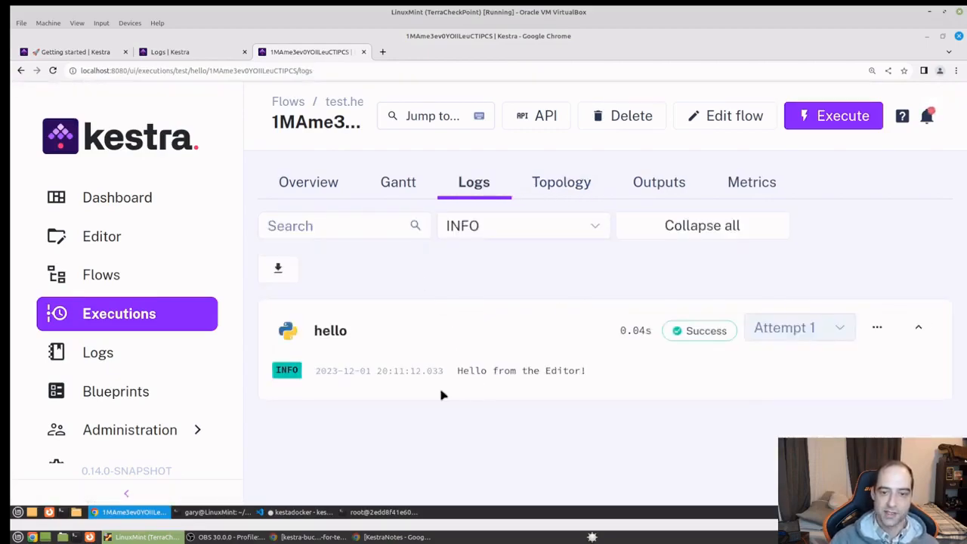
pyautogui.click(508, 237)
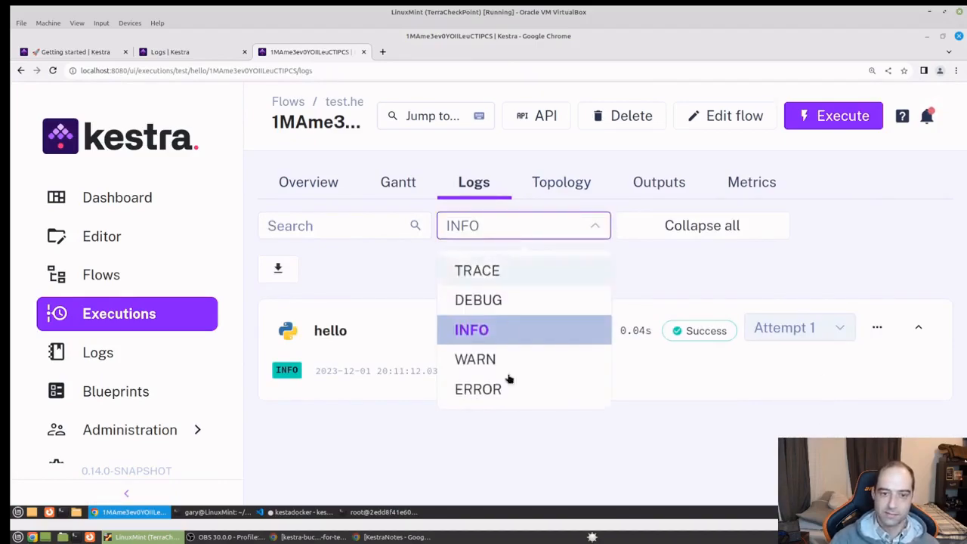
pyautogui.click(513, 273)
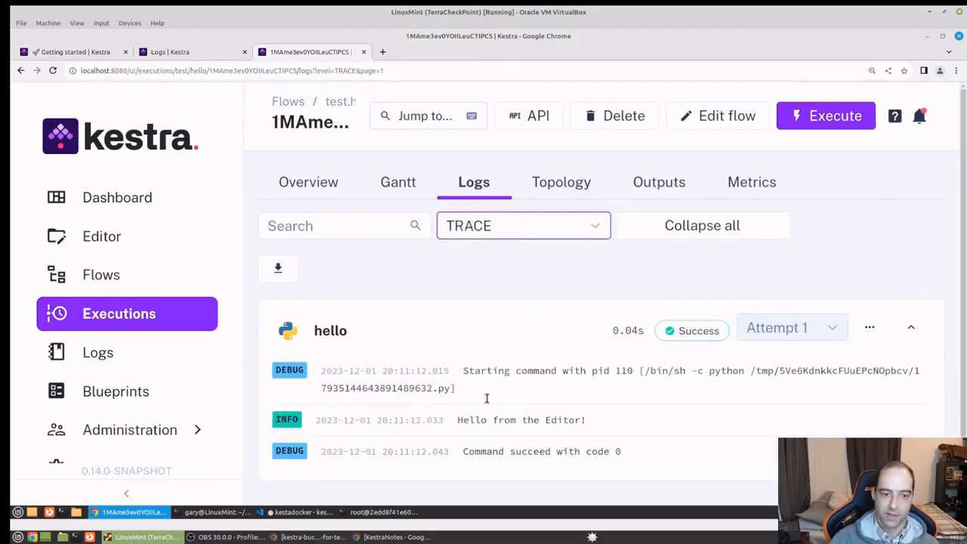
pyautogui.click(527, 224)
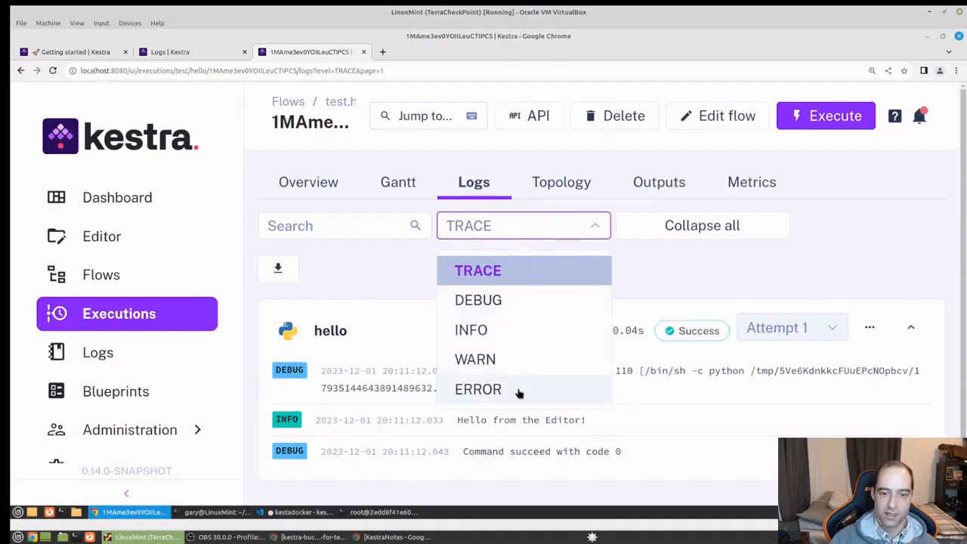
pyautogui.click(519, 391)
pyautogui.click(522, 231)
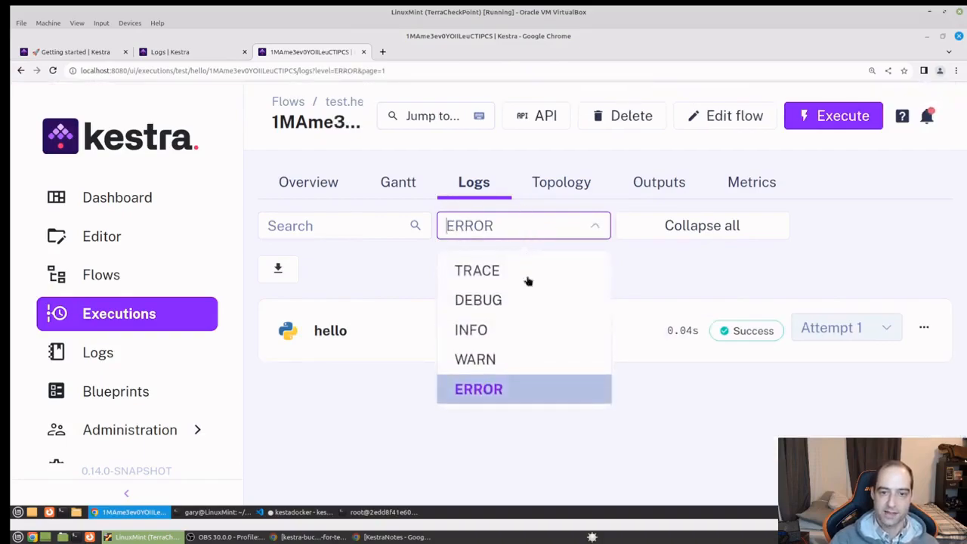
pyautogui.click(514, 366)
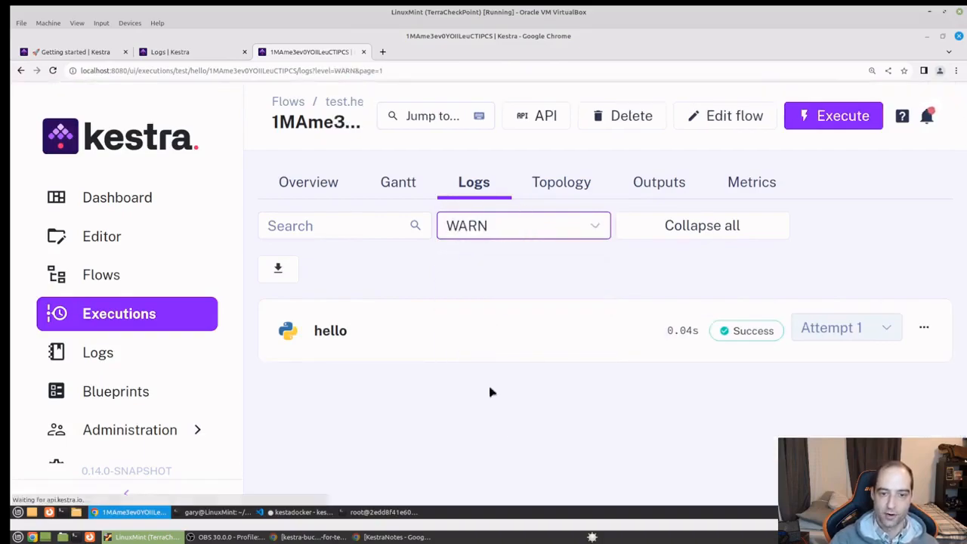
# View the execution's Gantt chart again and read through its overview details.
pyautogui.click(401, 186)
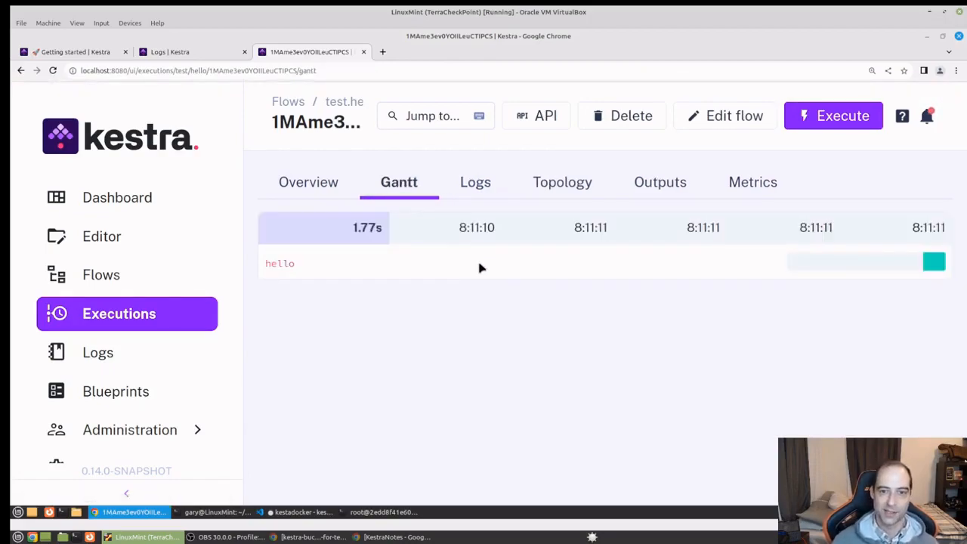
pyautogui.click(325, 195)
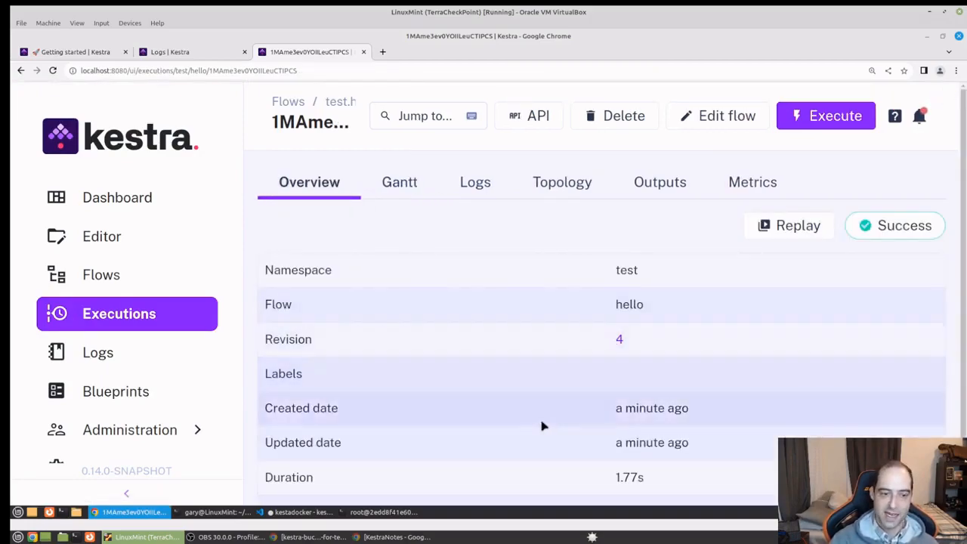
pyautogui.scroll(-1, 550, 427)
pyautogui.scroll(1, 550, 428)
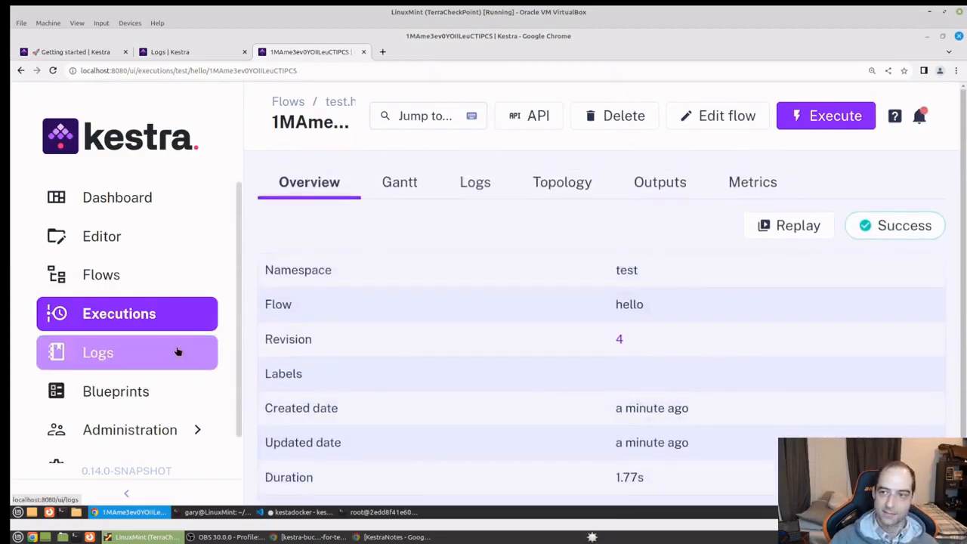
# Open the code editor for the test namespace and close the divvy_data.yml and getting-started.md files.
pyautogui.scroll(-1, 179, 351)
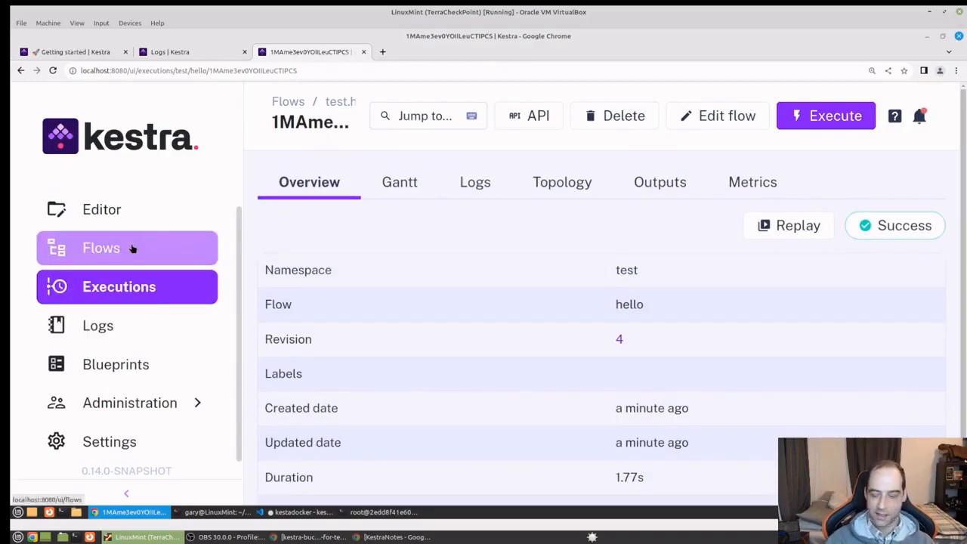
pyautogui.hotkey('ctrl', '-')
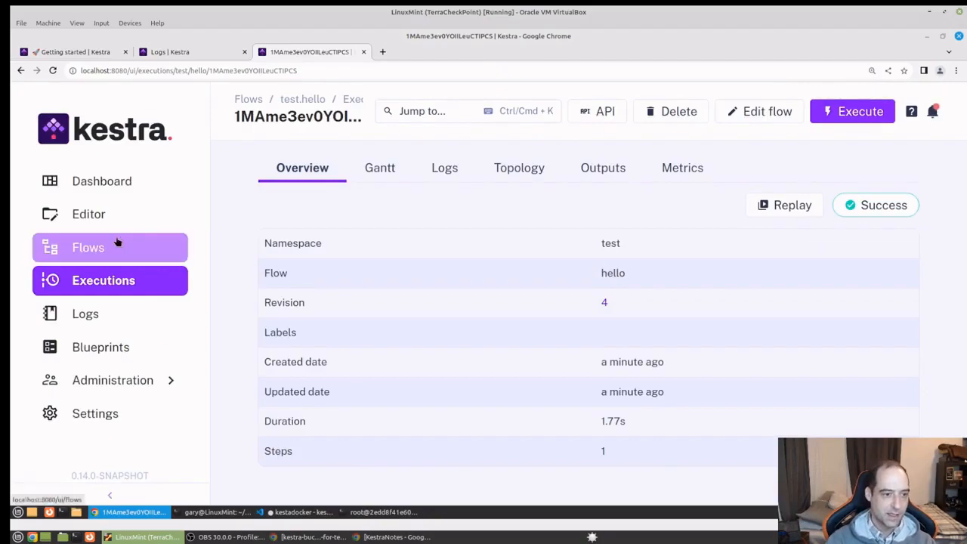
pyautogui.click(115, 219)
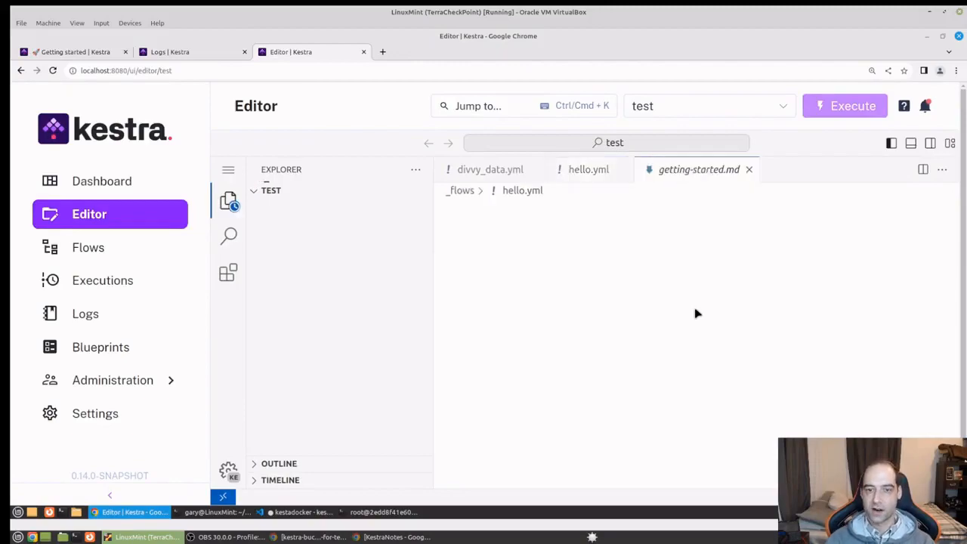
pyautogui.click(533, 170)
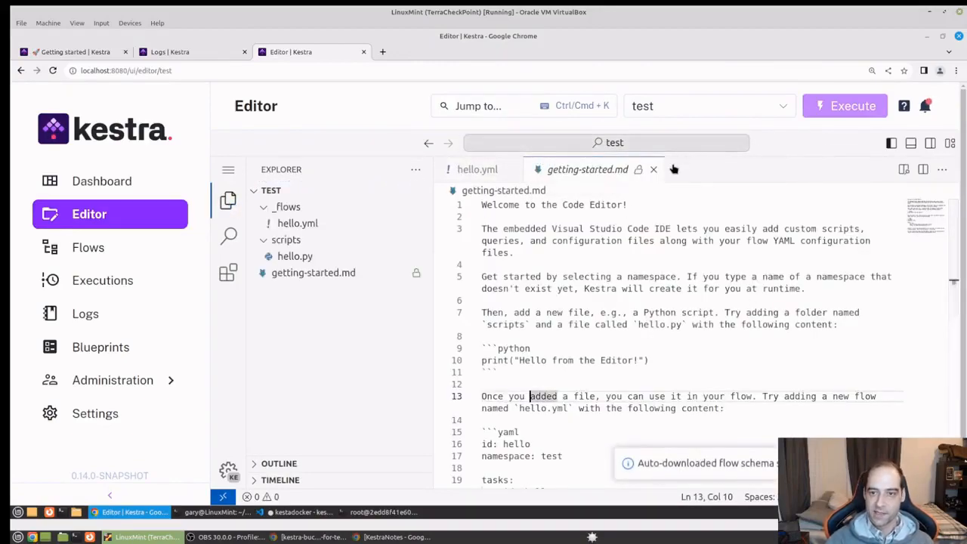
pyautogui.click(653, 169)
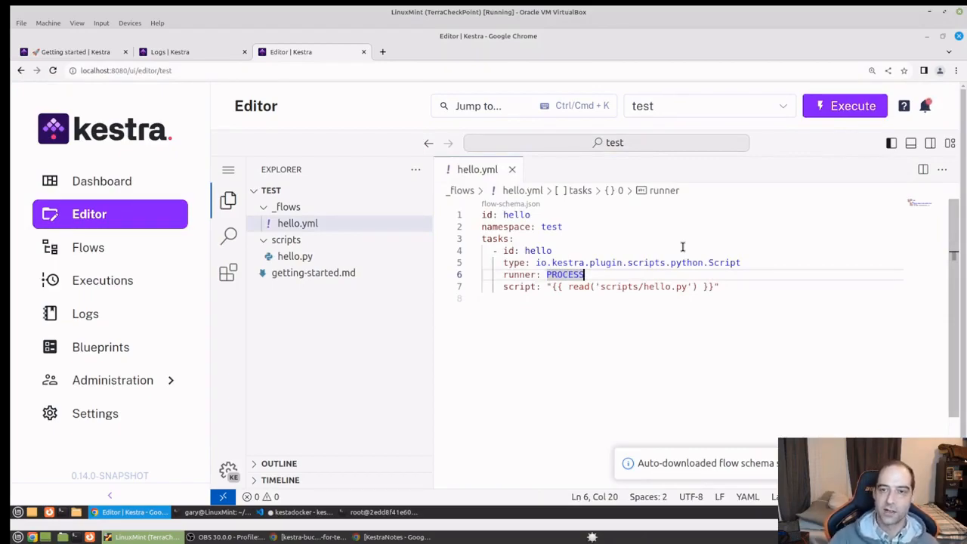
# Switch the editor to a new namespace named demo and close the getting-started.md and hello.yml files.
pyautogui.click(647, 119)
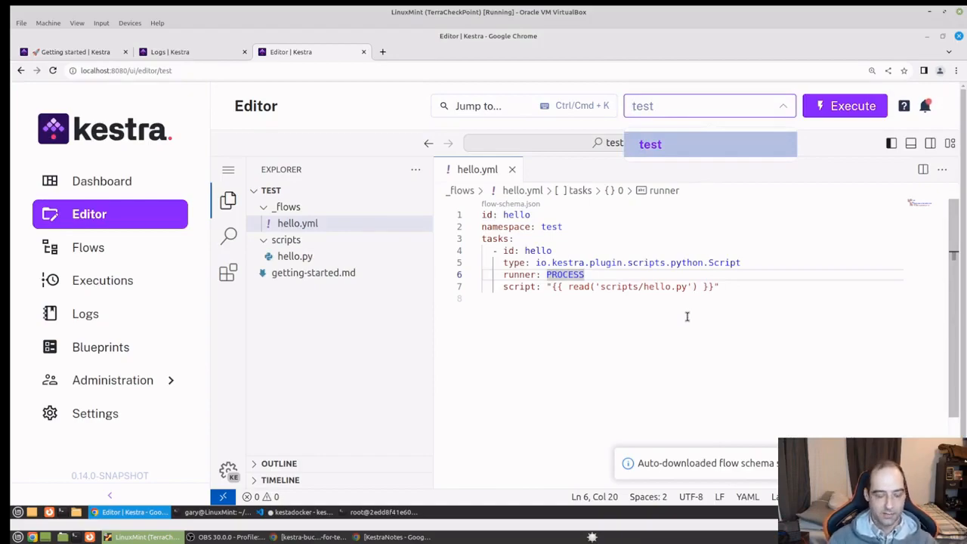
pyautogui.write('demo')
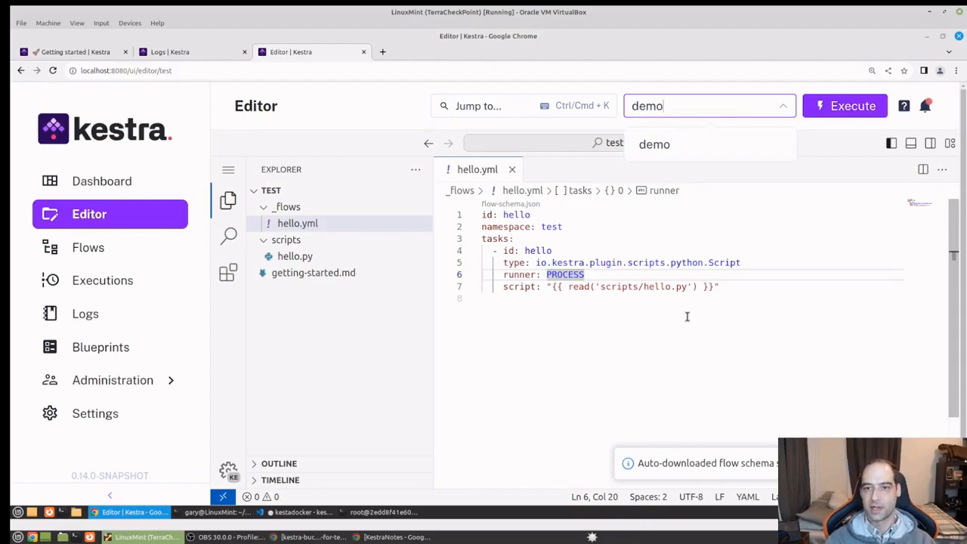
pyautogui.click(664, 154)
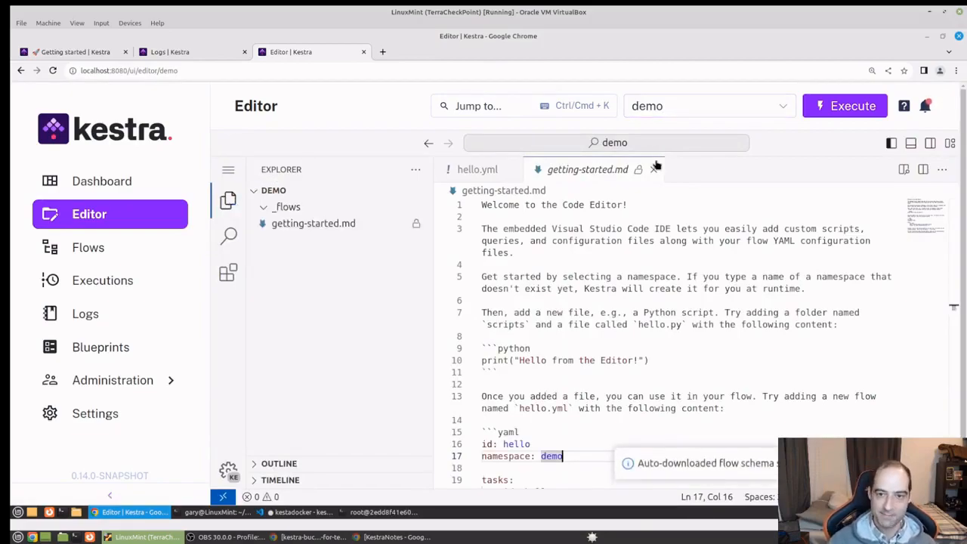
pyautogui.click(653, 169)
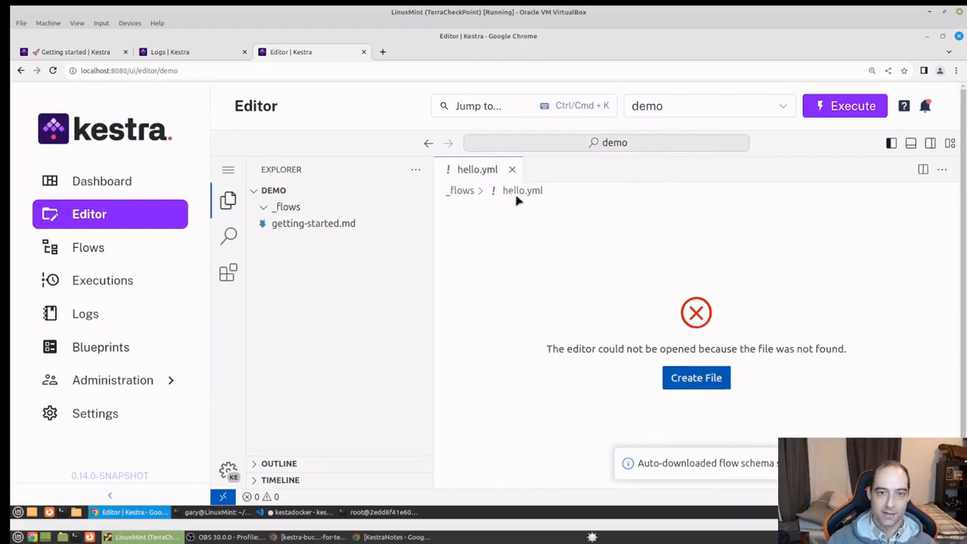
pyautogui.click(513, 170)
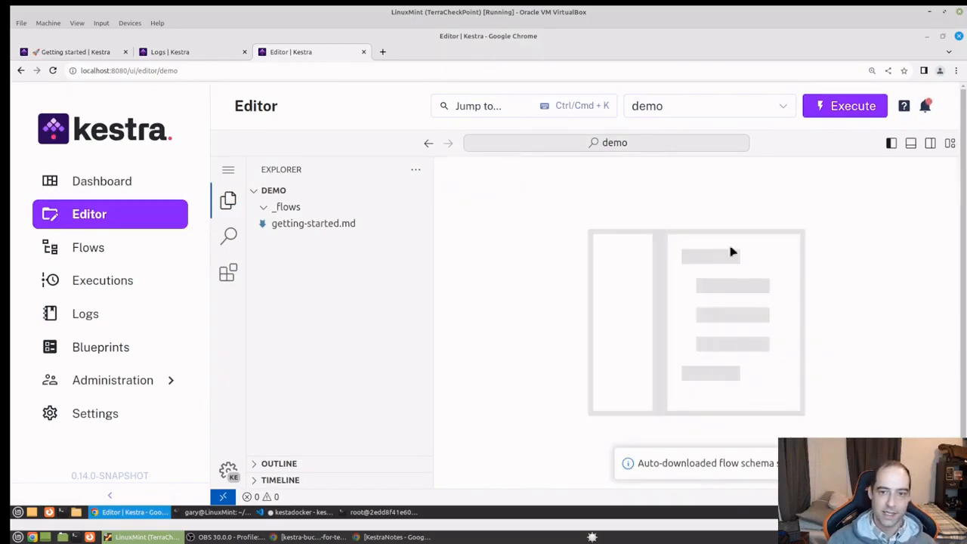
# Create a new file named divvy_data.yml inside the _flows folder of the demo namespace.
pyautogui.rightClick(300, 212)
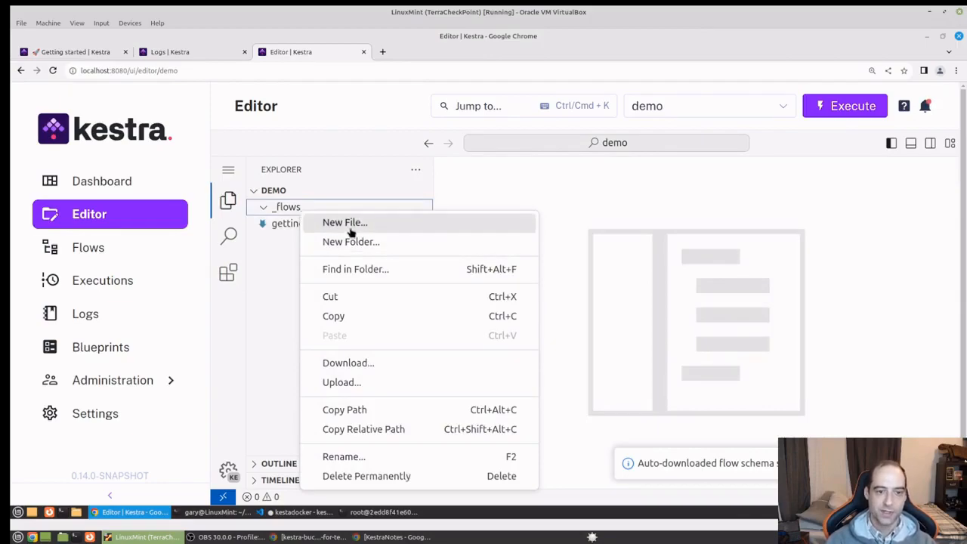
pyautogui.click(349, 229)
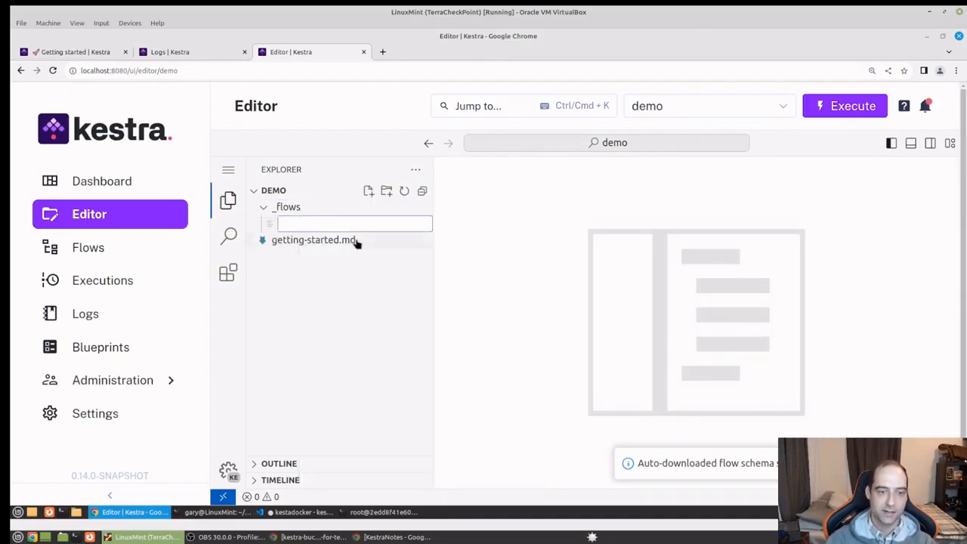
pyautogui.write('divvy_data.yml')
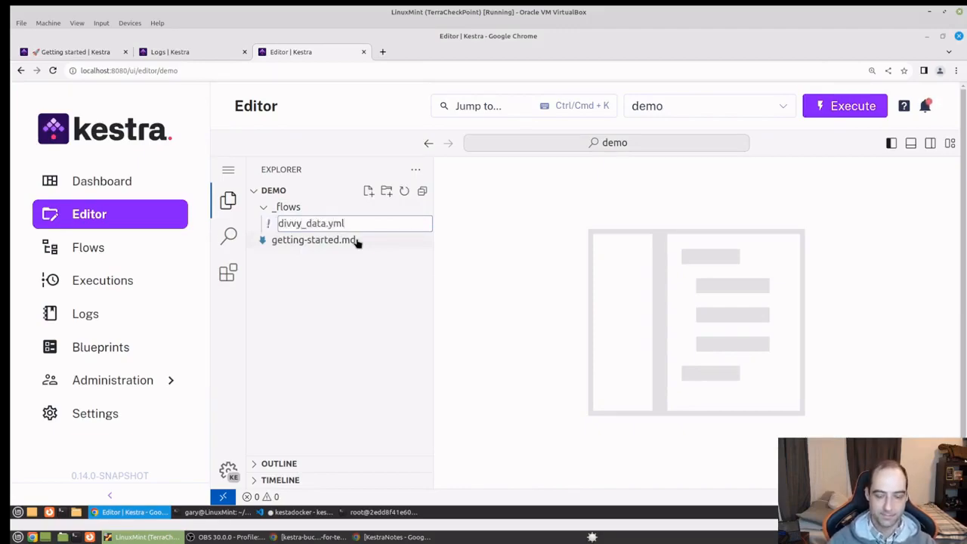
pyautogui.press('Return')
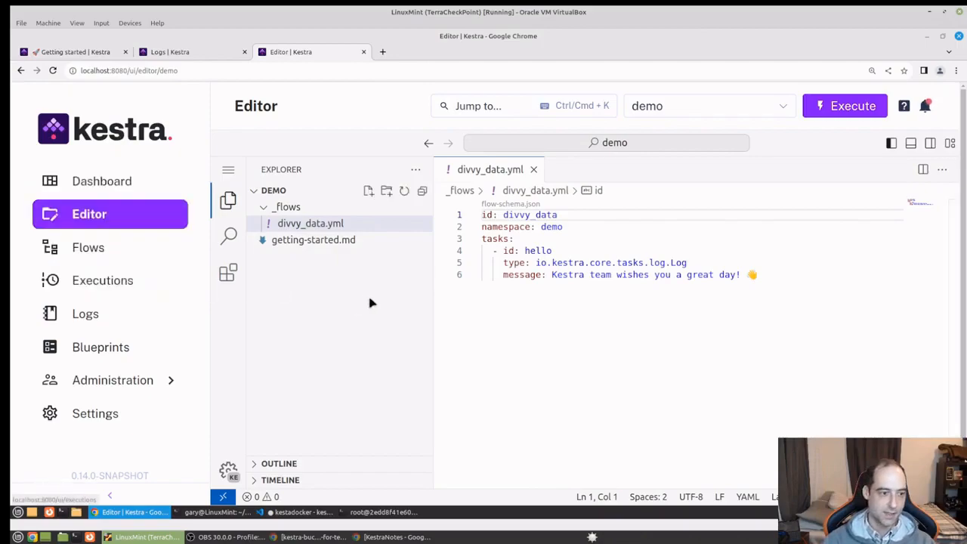
# Search the Kestra blueprints for "download" and open the "Download a file and upload it to S3" blueprint.
pyautogui.click(185, 51)
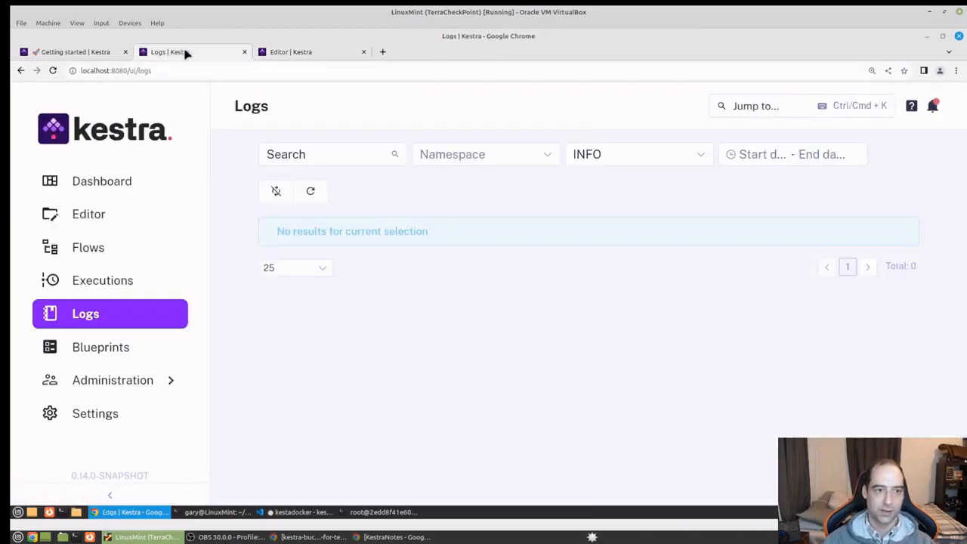
pyautogui.moveTo(212, 55); pyautogui.dragTo(309, 63)
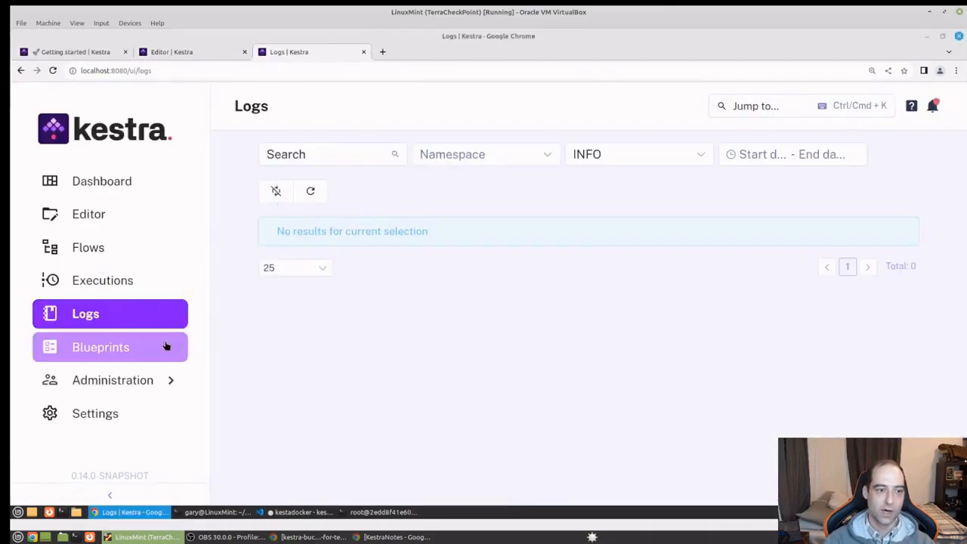
pyautogui.click(167, 346)
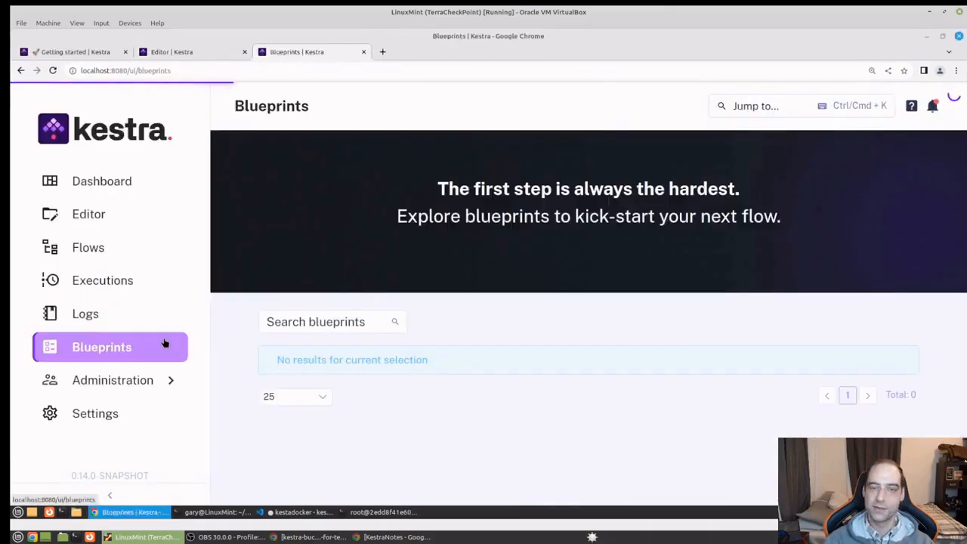
pyautogui.click(325, 322)
pyautogui.write('dow')
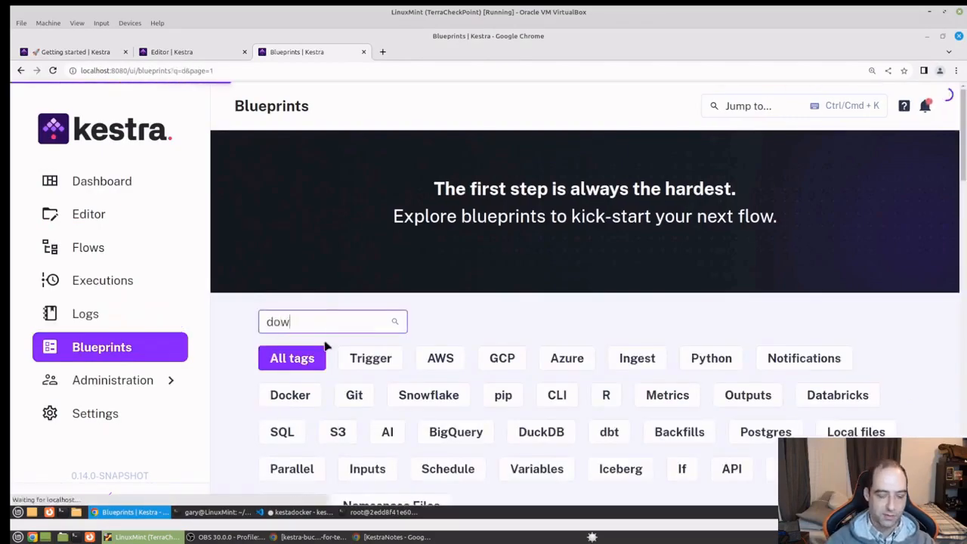
pyautogui.write('nload')
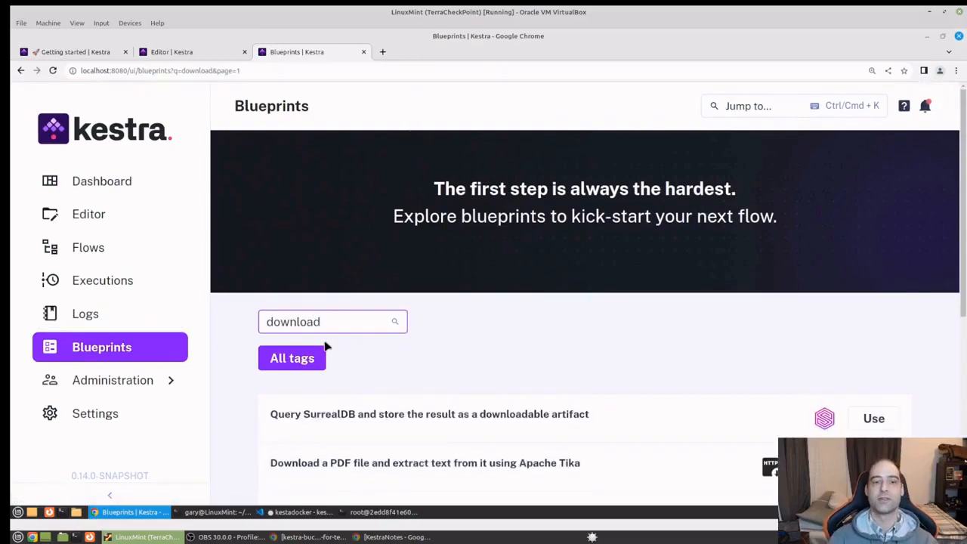
pyautogui.scroll(-5, 730, 368)
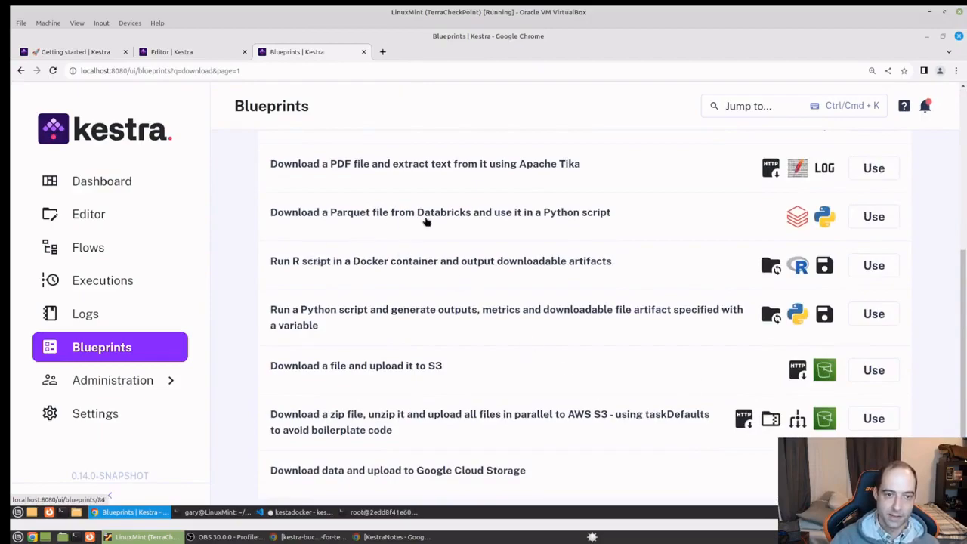
pyautogui.click(404, 374)
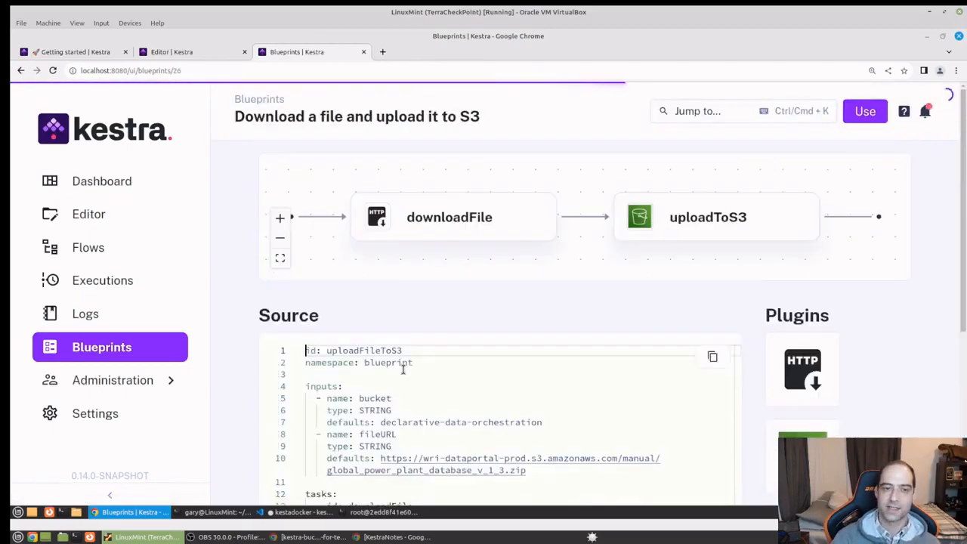
# Copy the blueprint's entire source code, from the id line through the secretKeyId line.
pyautogui.scroll(-3, 393, 388)
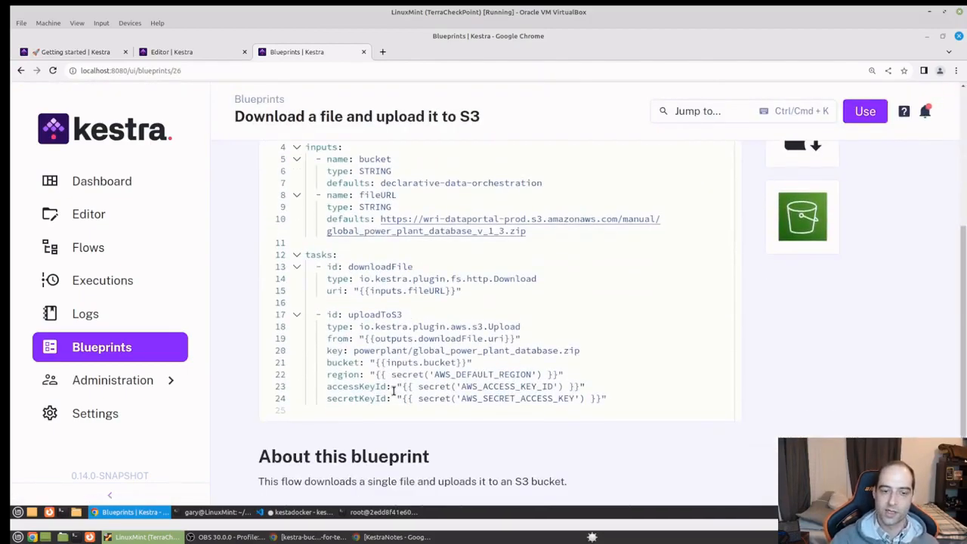
pyautogui.moveTo(588, 400); pyautogui.dragTo(327, 230)
pyautogui.scroll(2, 315, 327)
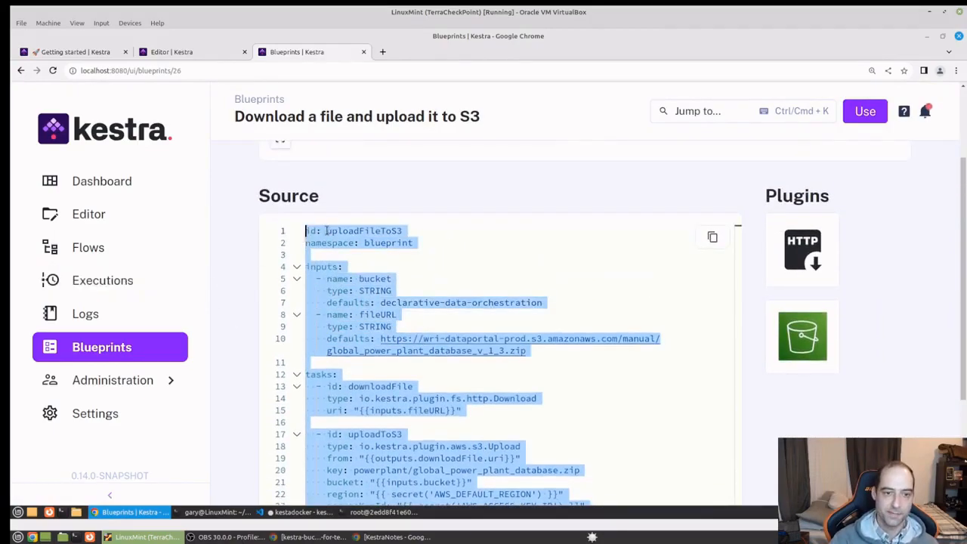
pyautogui.rightClick(326, 231)
pyautogui.click(379, 287)
# Use the S3 upload blueprint as a new flow, change its namespace to demo, and save it.
pyautogui.scroll(-3, 647, 304)
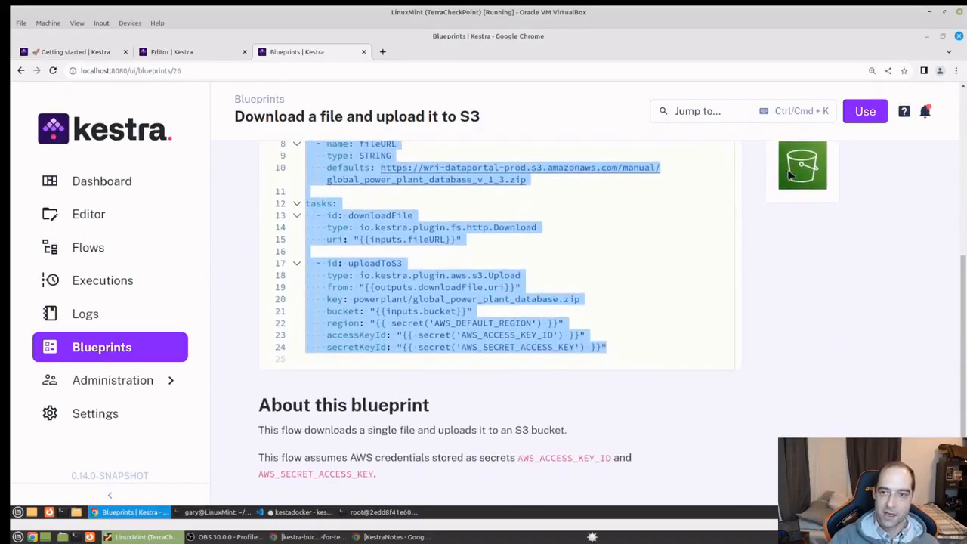
pyautogui.click(865, 111)
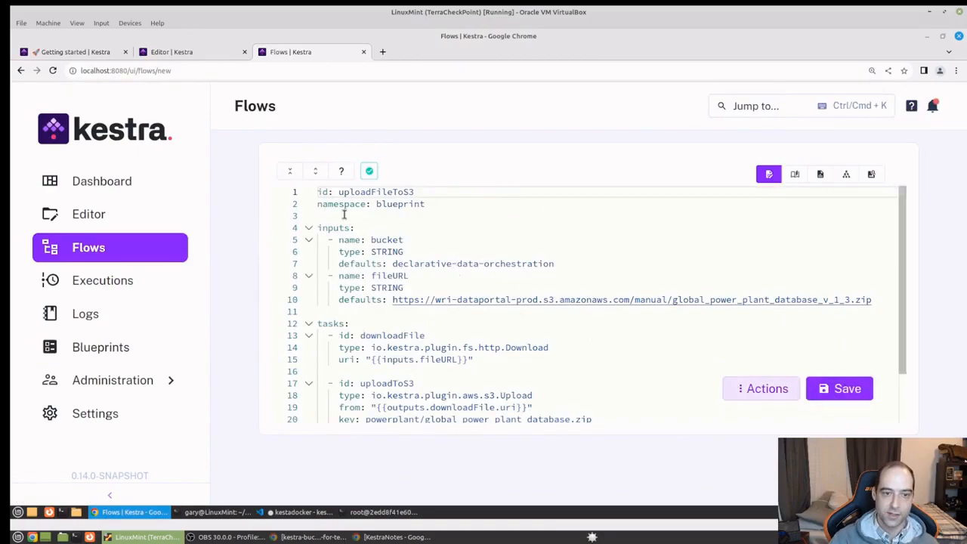
pyautogui.doubleClick(402, 210)
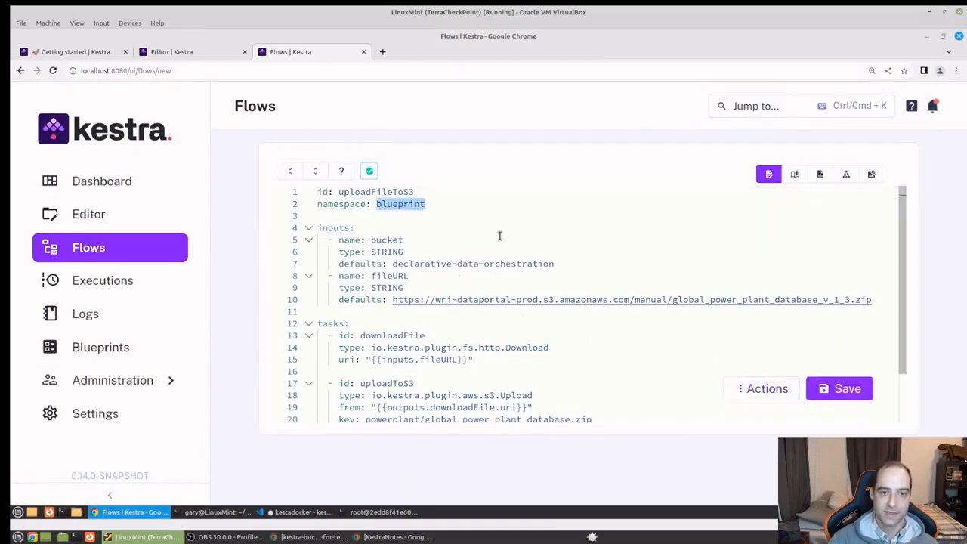
pyautogui.write('demo')
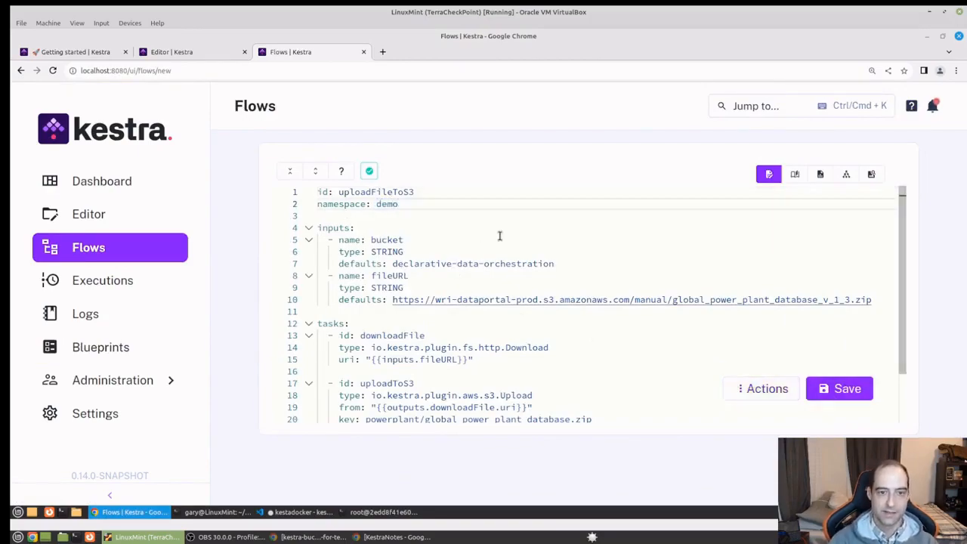
pyautogui.doubleClick(412, 193)
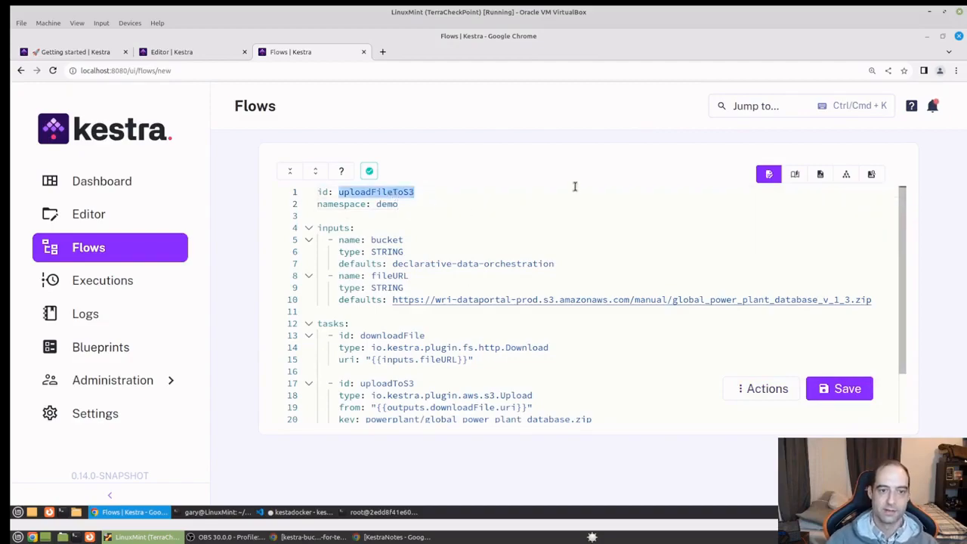
pyautogui.click(838, 388)
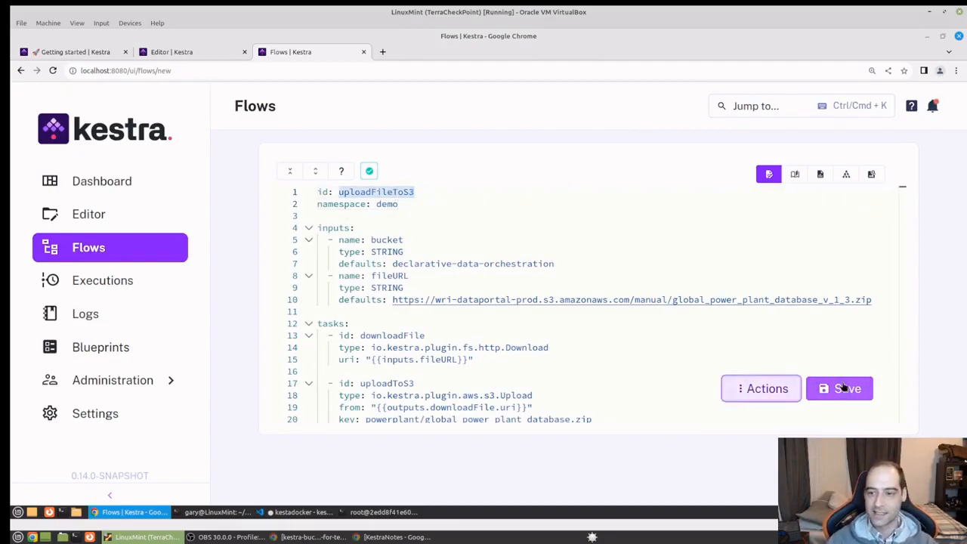
# Delete the uploadFileToS3 flow of the demo namespace from the flows list.
pyautogui.click(131, 259)
pyautogui.scroll(-2, 310, 355)
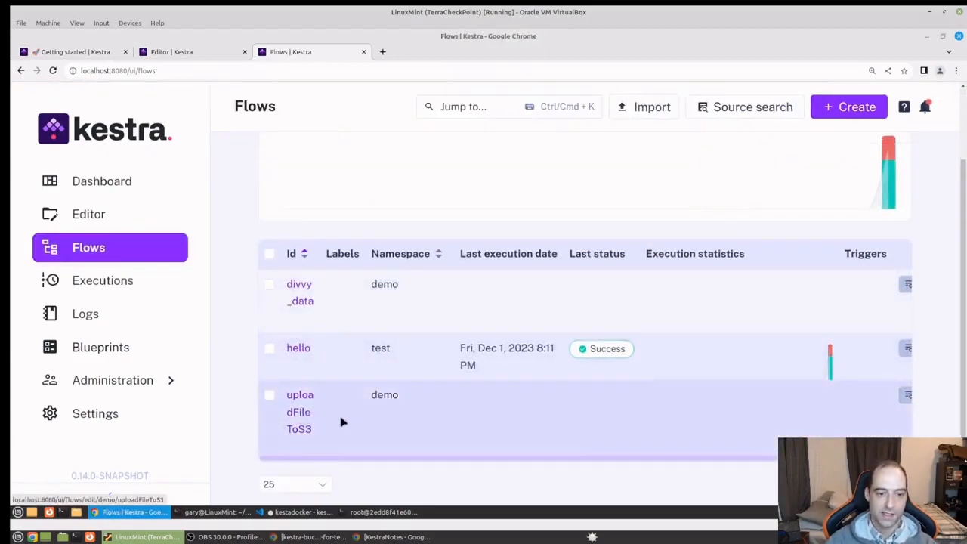
pyautogui.click(270, 395)
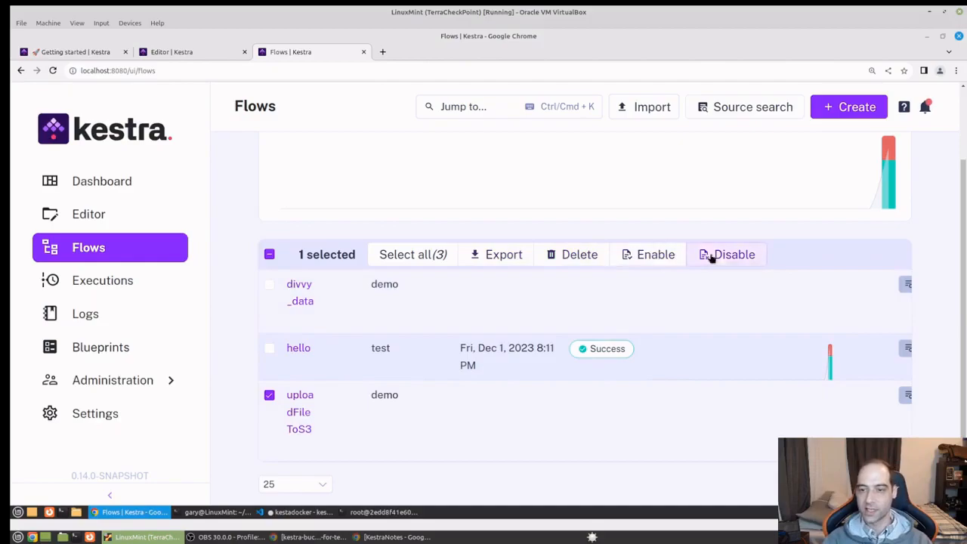
pyautogui.click(568, 255)
pyautogui.click(614, 327)
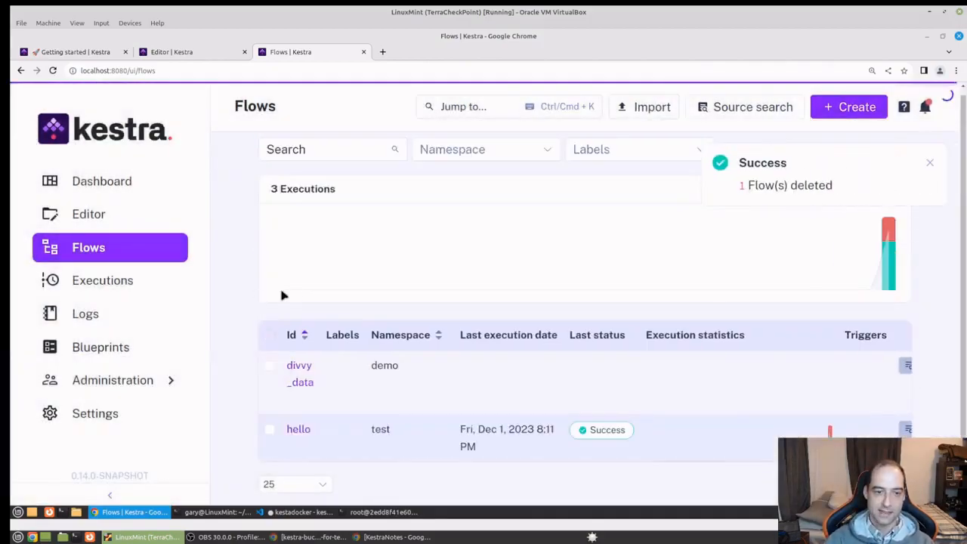
# Open the divvy_data flow's source and replace its hello task section with the copied blueprint code.
pyautogui.click(300, 373)
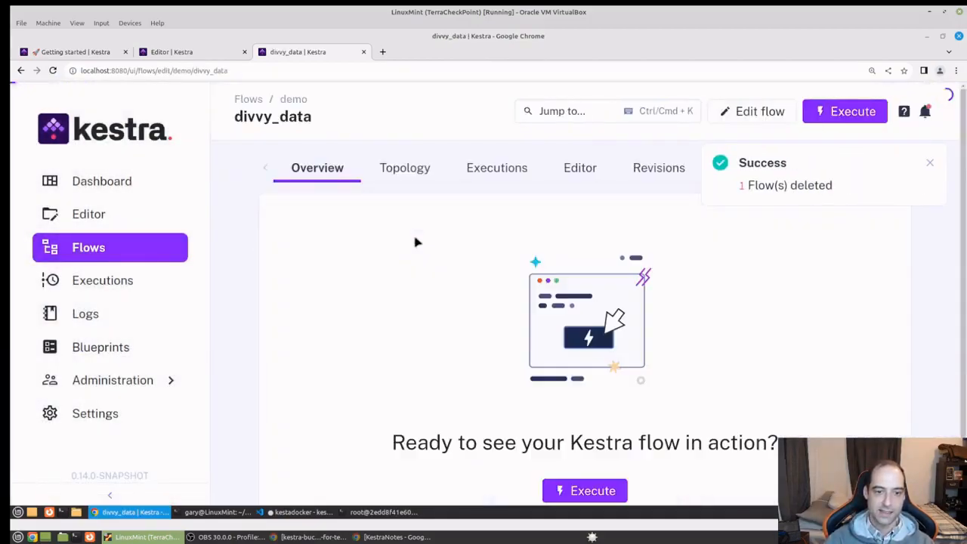
pyautogui.click(576, 167)
pyautogui.moveTo(604, 304); pyautogui.dragTo(301, 277)
pyautogui.hotkey('ctrl', 'v')
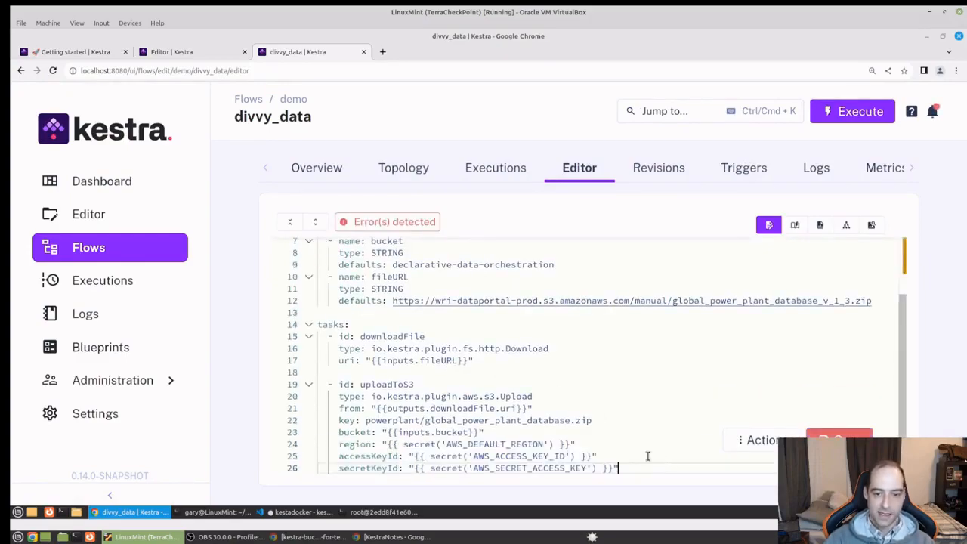
# Remove the bucket input, the duplicate uploadFileToS3 id and blueprint namespace lines, and the empty line under inputs.
pyautogui.scroll(2, 503, 388)
pyautogui.moveTo(555, 339); pyautogui.dragTo(368, 307)
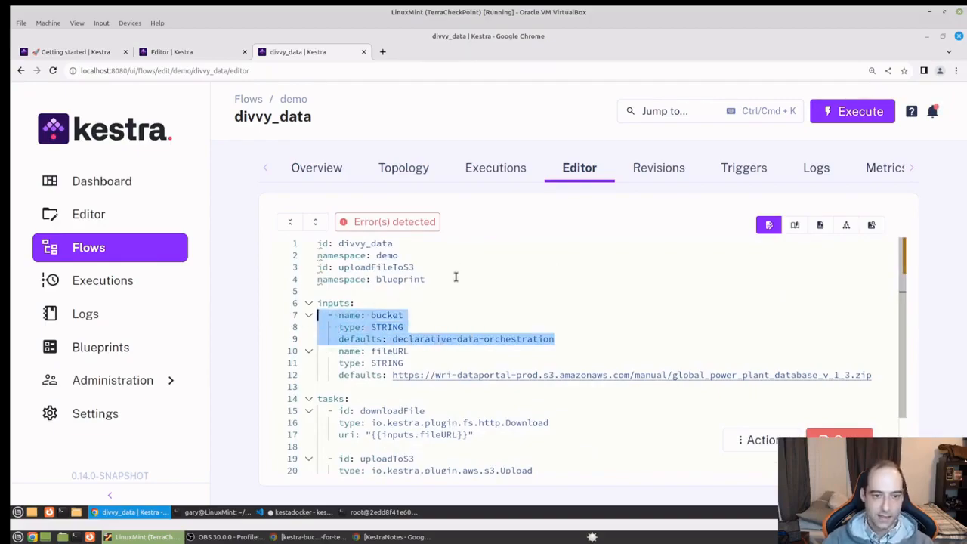
pyautogui.press('BackSpace')
pyautogui.moveTo(425, 279); pyautogui.dragTo(309, 273)
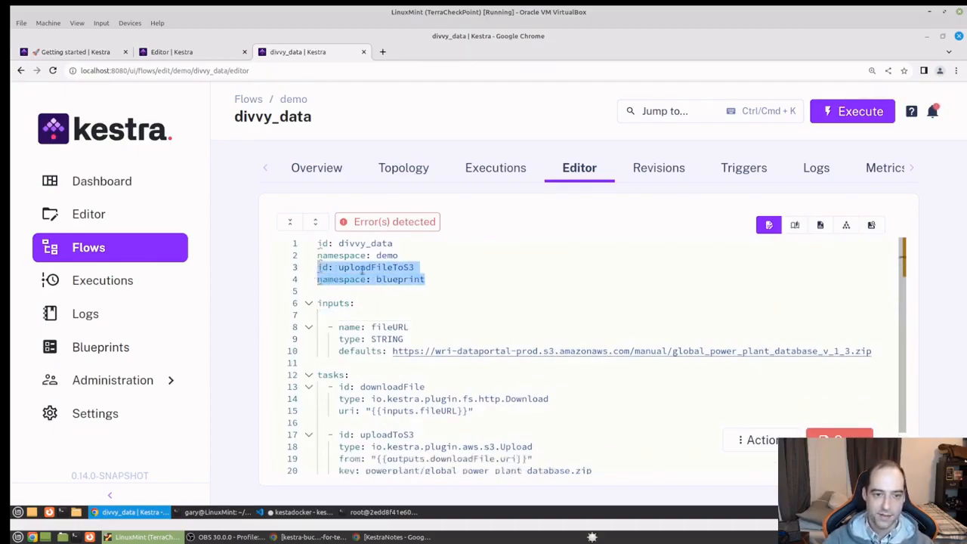
pyautogui.press('Delete')
pyautogui.press('Delete')
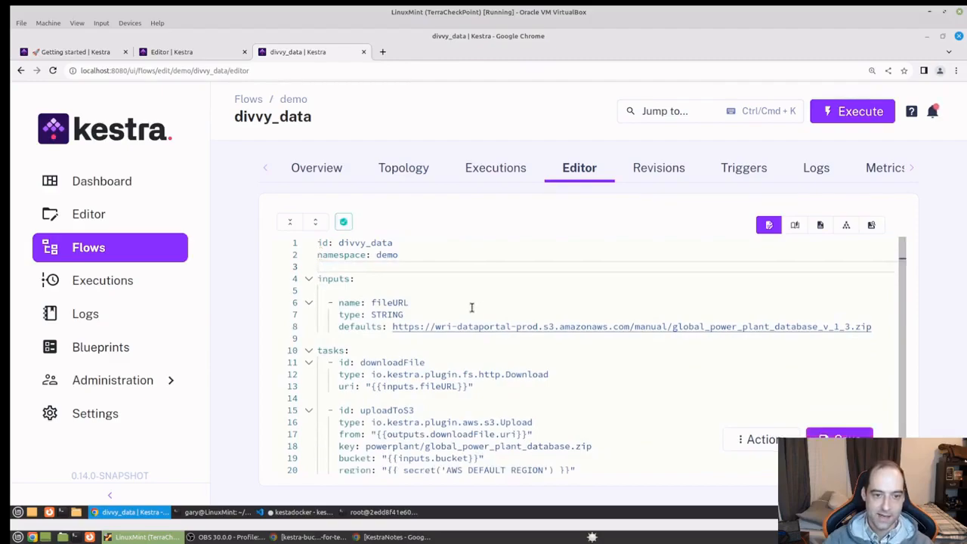
pyautogui.click(436, 303)
pyautogui.click(431, 293)
pyautogui.press('BackSpace')
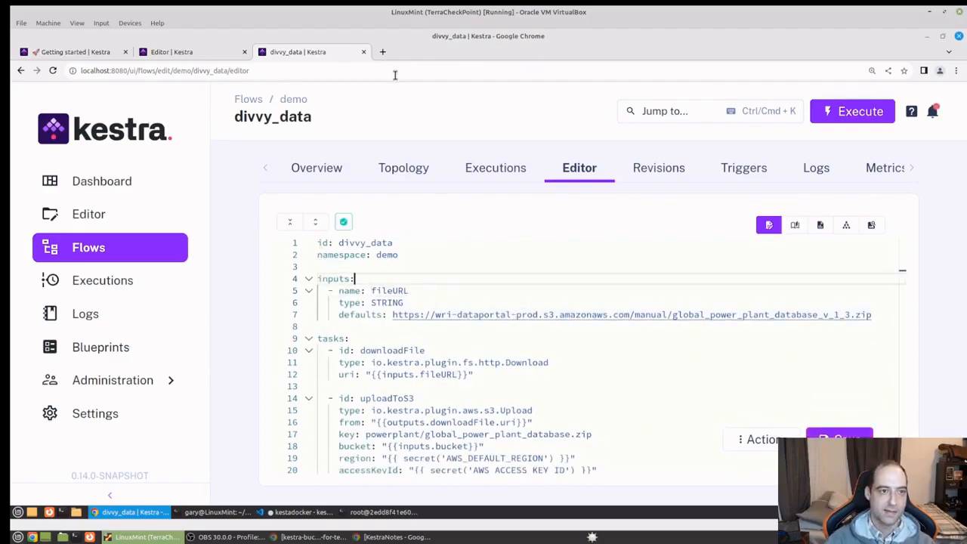
# Search the web in a new tab for "divvy bike data download" and open the Divvy trip history file index.
pyautogui.click(382, 52)
pyautogui.write('divvy bike data download')
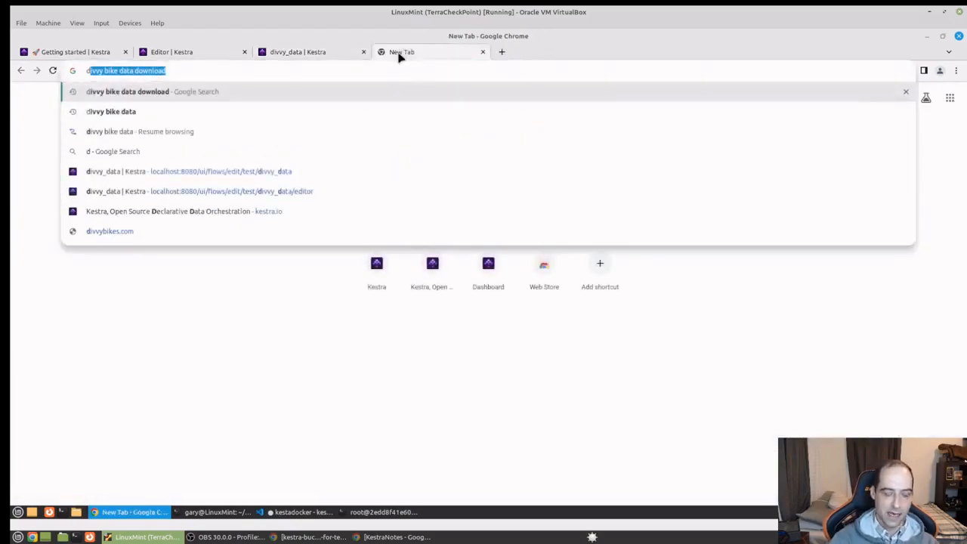
pyautogui.press('Return')
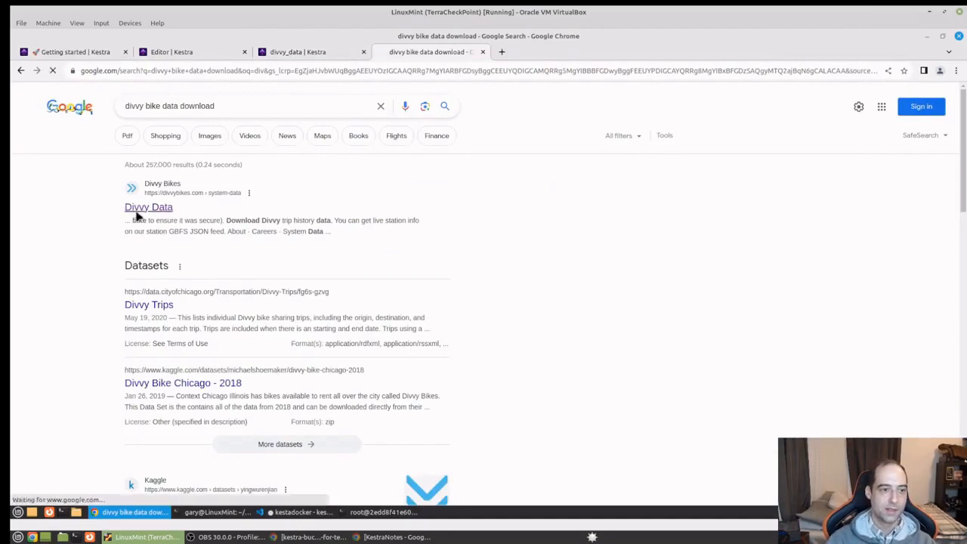
pyautogui.click(137, 210)
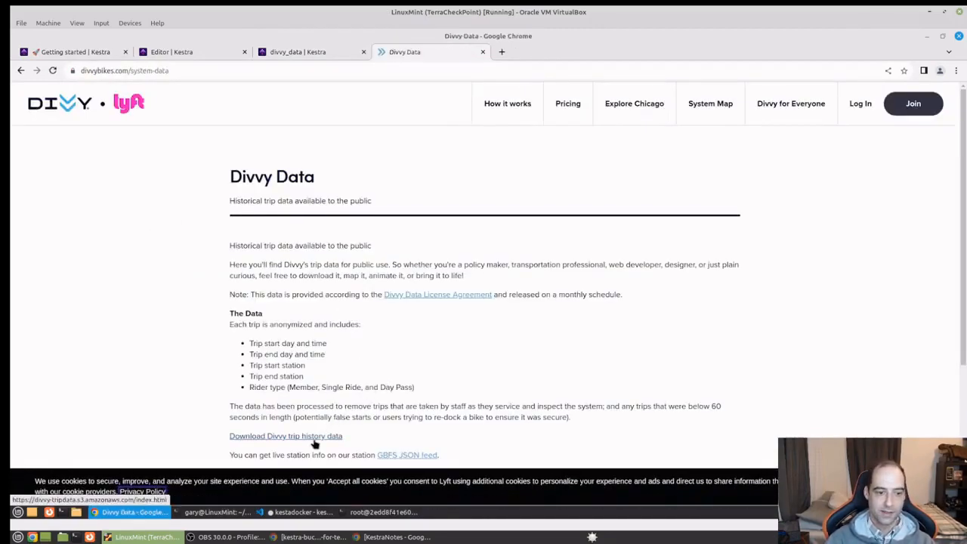
pyautogui.click(313, 436)
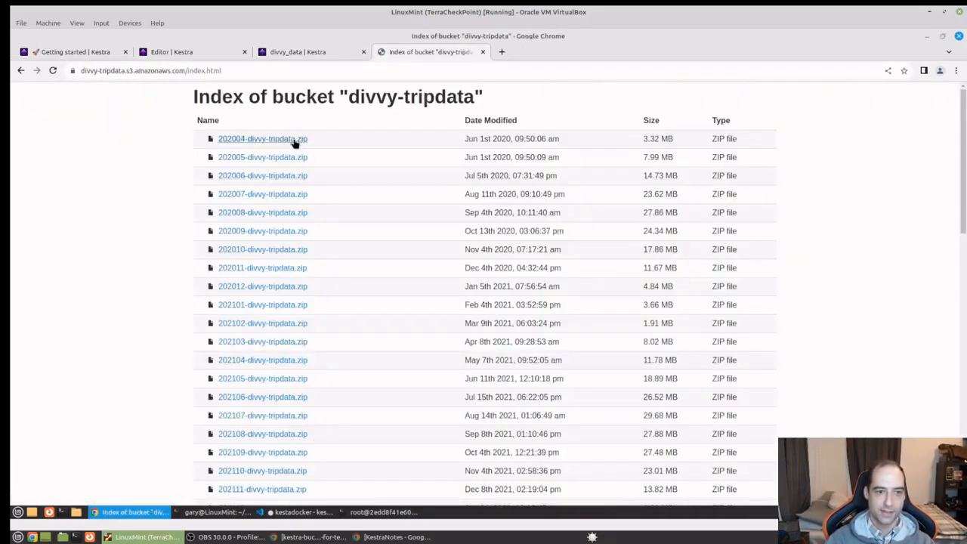
# Download 202004-divvy-tripdata.zip and copy its link address.
pyautogui.click(296, 138)
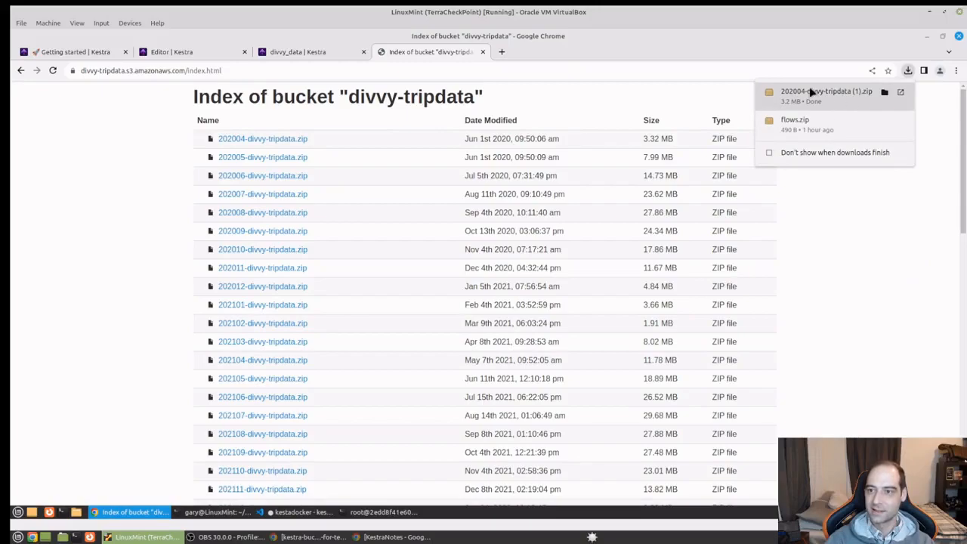
pyautogui.rightClick(305, 145)
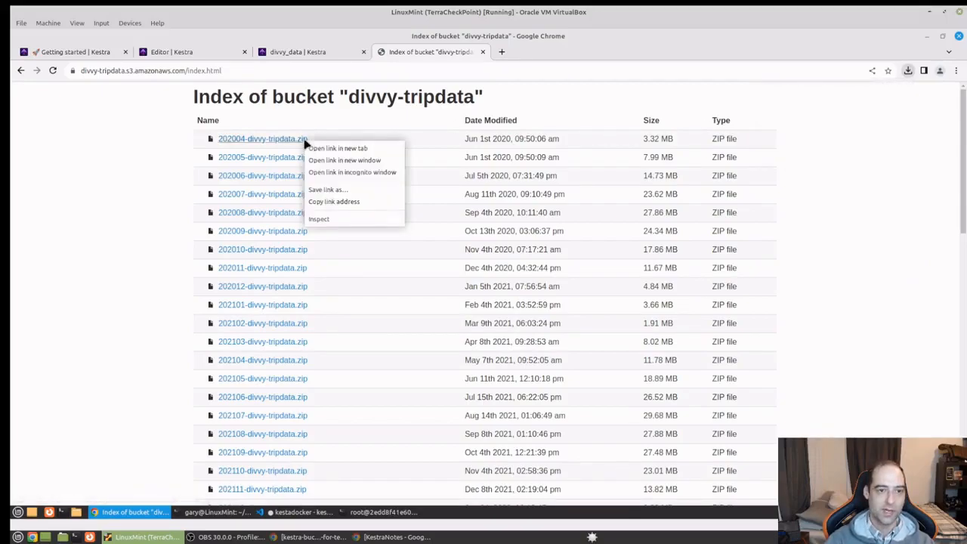
pyautogui.click(339, 203)
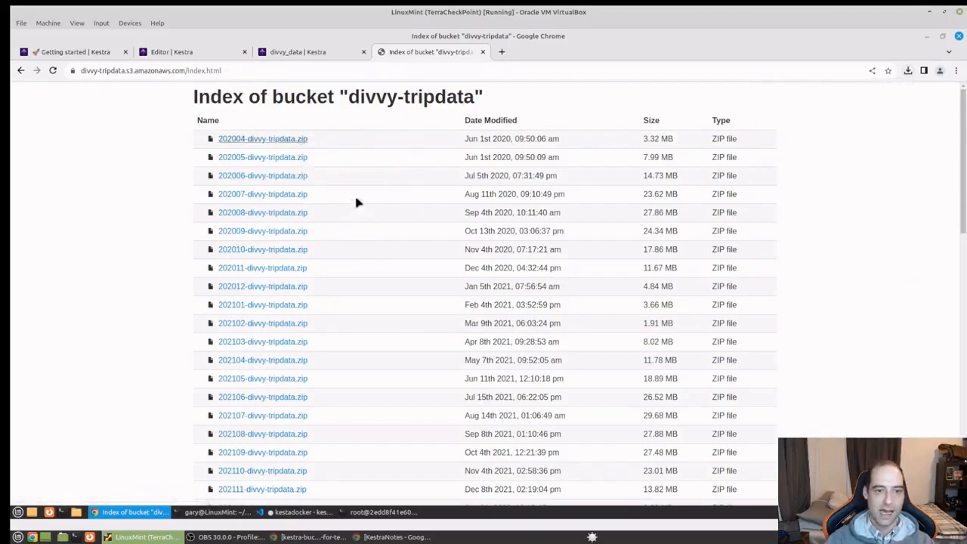
# Close the extra Kestra editor tab and replace the fileURL input's default in divvy_data with the copied 202004-divvy-tripdata.zip link.
pyautogui.click(213, 53)
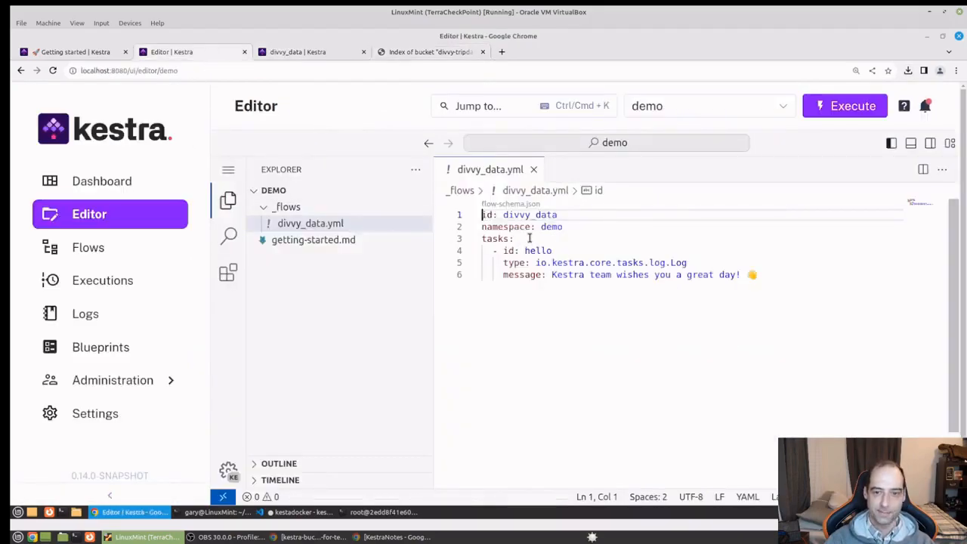
pyautogui.click(291, 57)
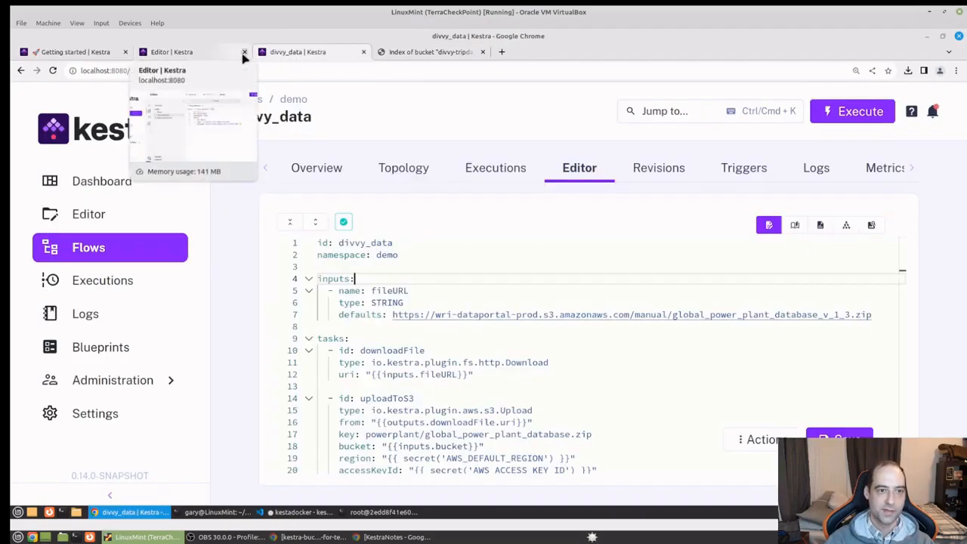
pyautogui.click(244, 53)
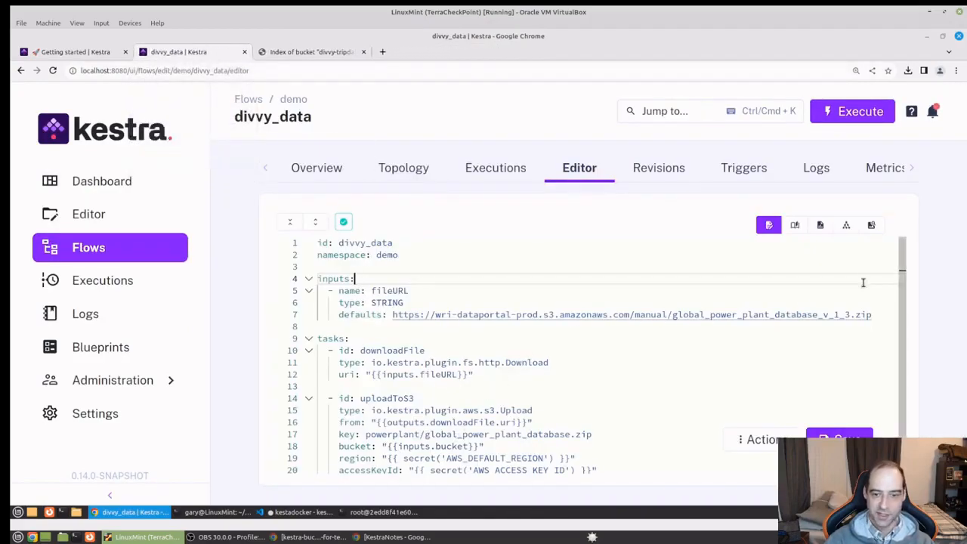
pyautogui.moveTo(873, 314); pyautogui.dragTo(392, 315)
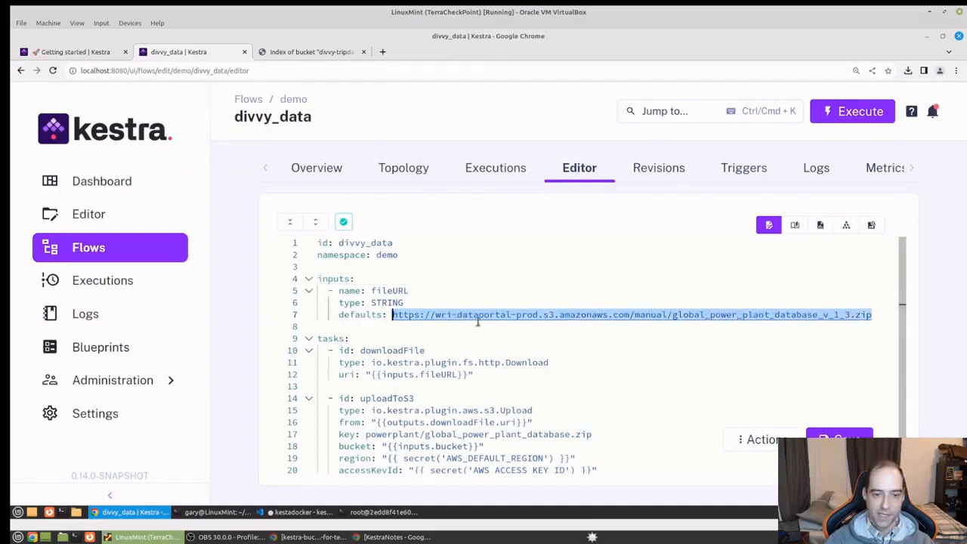
pyautogui.hotkey('ctrl', 'v')
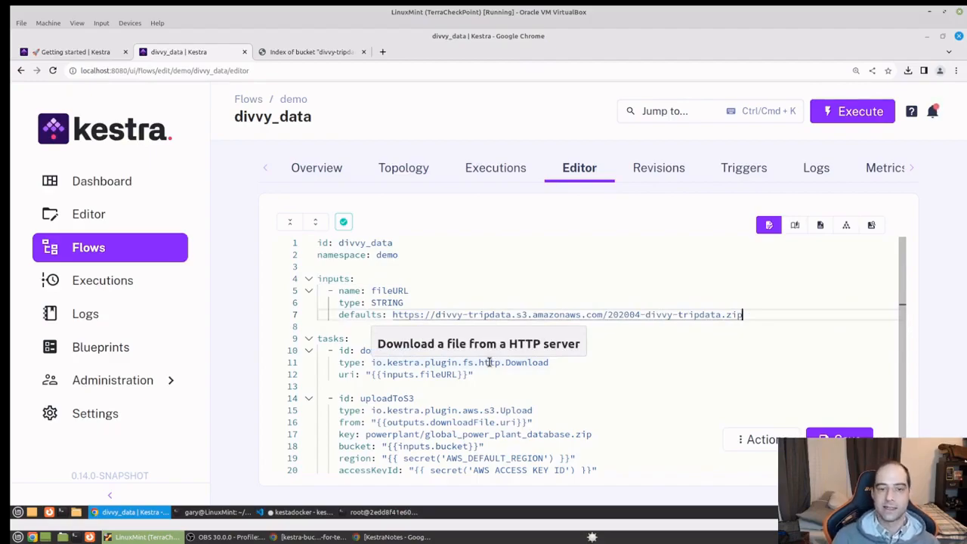
# Review how the downloadFile task's uri references the fileURL input in the flow source.
pyautogui.click(521, 376)
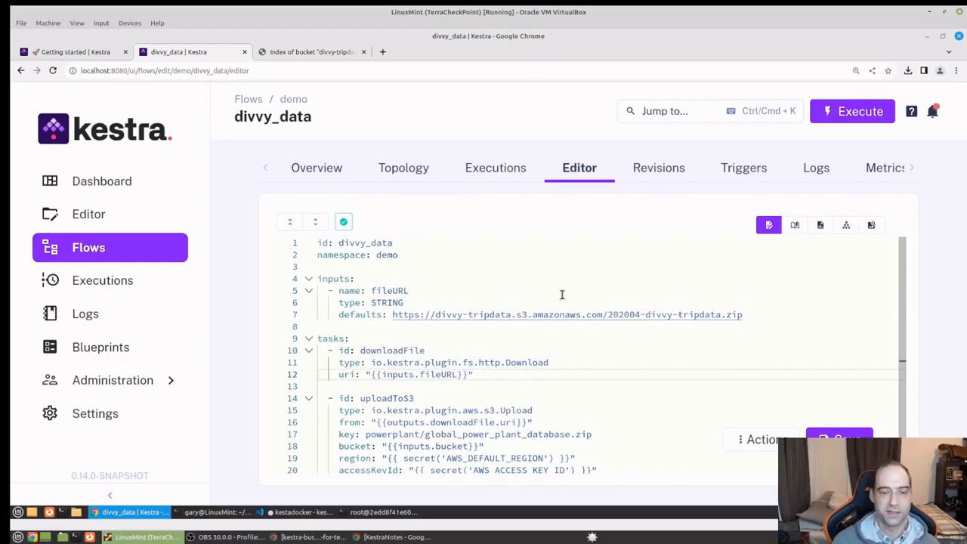
pyautogui.scroll(-1, 666, 391)
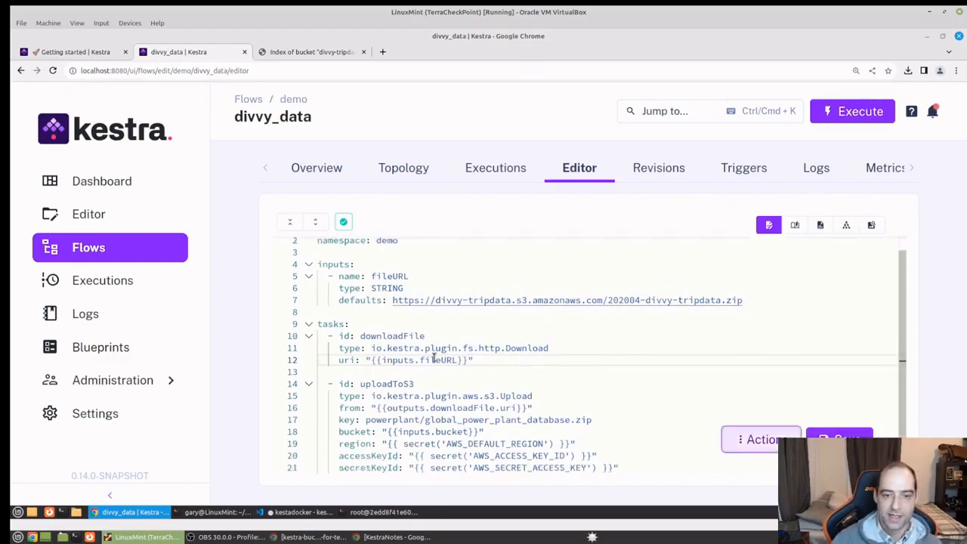
pyautogui.scroll(1, 426, 358)
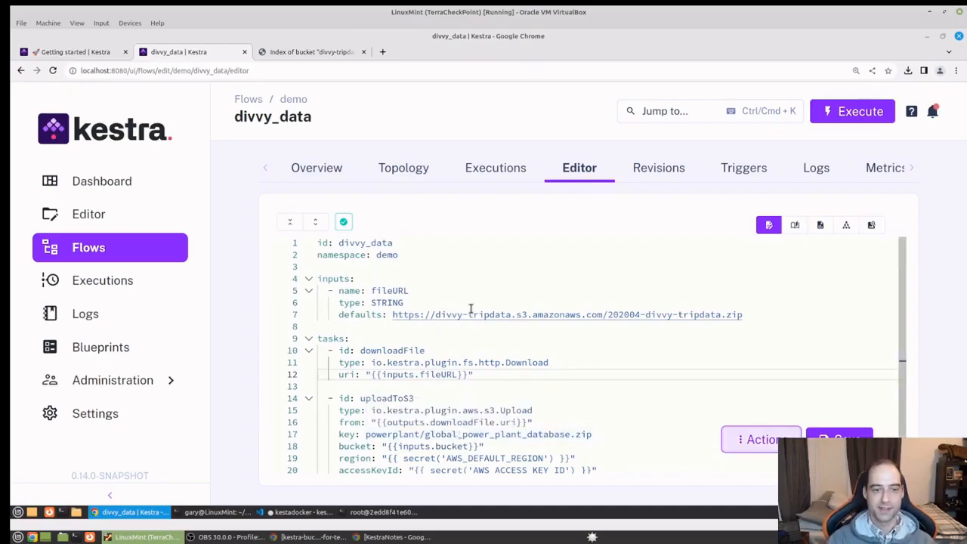
pyautogui.click(389, 293)
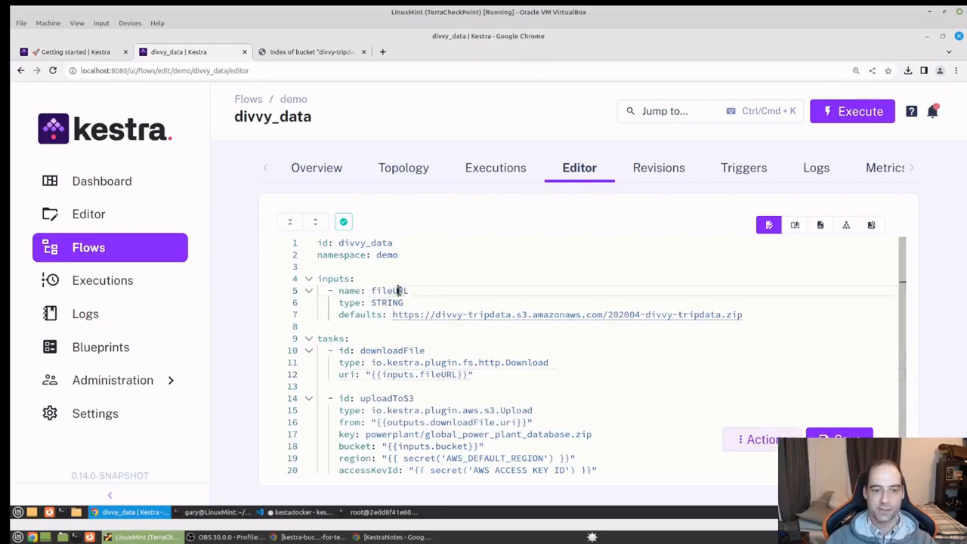
pyautogui.doubleClick(447, 375)
pyautogui.click(492, 379)
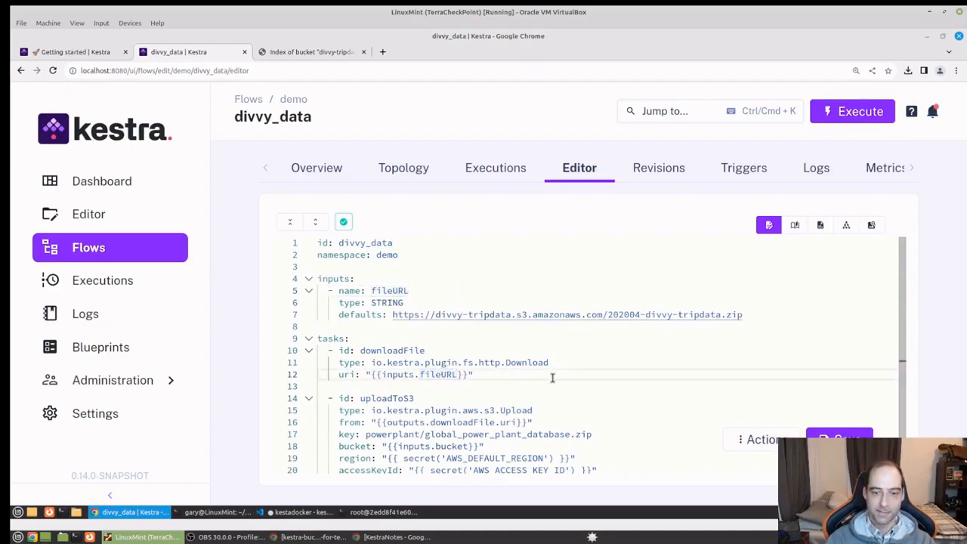
pyautogui.scroll(-1, 552, 378)
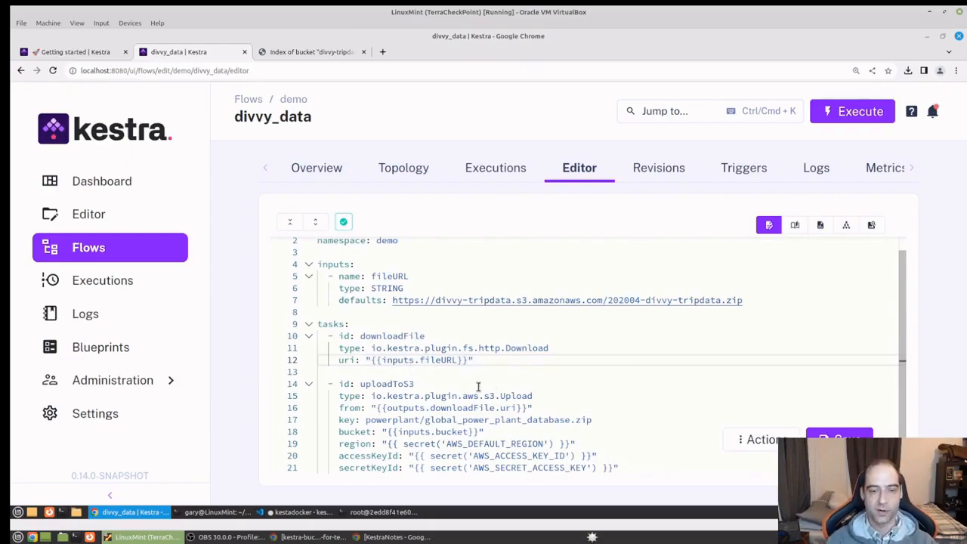
# Rename the fileURL input to divvyURL and update the downloadFile task's uri to reference inputs.divvyURL.
pyautogui.doubleClick(391, 277)
pyautogui.press('BackSpace')
pyautogui.write('divvy')
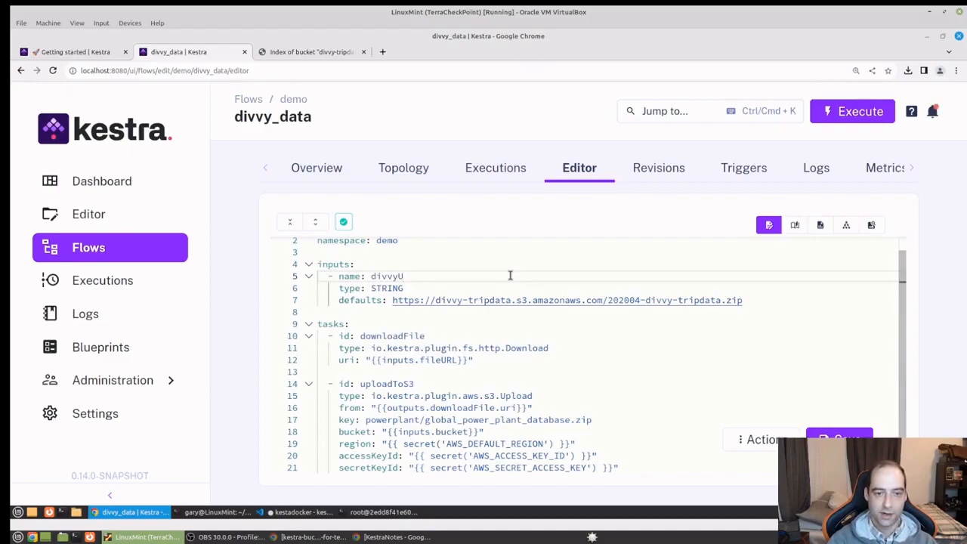
pyautogui.doubleClick(538, 348)
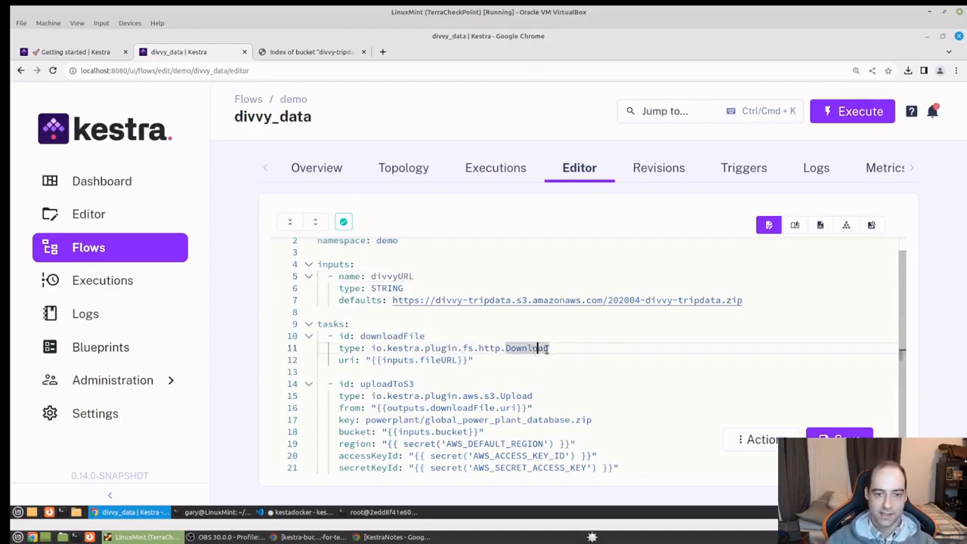
pyautogui.doubleClick(442, 359)
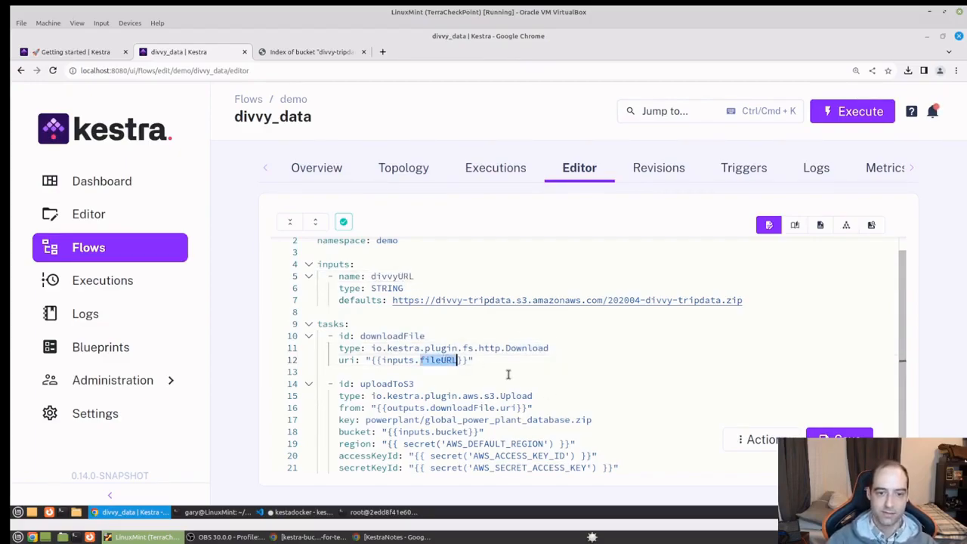
pyautogui.press('BackSpace')
pyautogui.write('divvyURL')
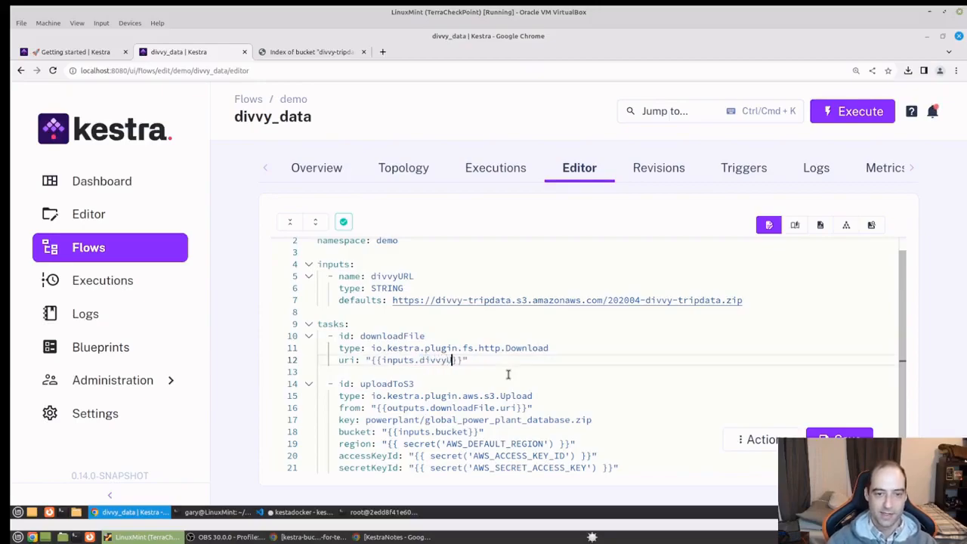
pyautogui.write('L')
pyautogui.click(508, 374)
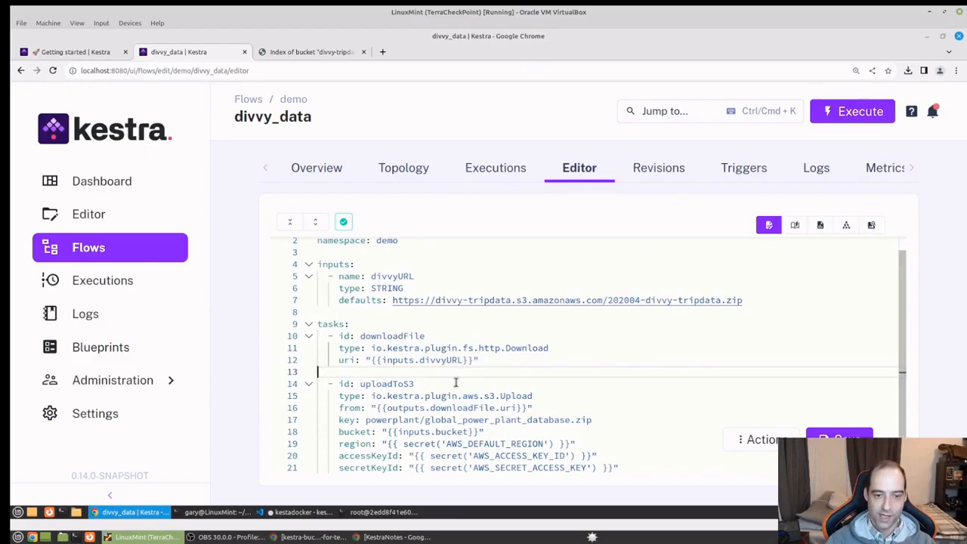
# Comment out the whole uploadToS3 task block, from its id line through secretKeyId, and enlarge the page display.
pyautogui.moveTo(636, 466); pyautogui.dragTo(580, 467)
pyautogui.moveTo(498, 459); pyautogui.dragTo(295, 385)
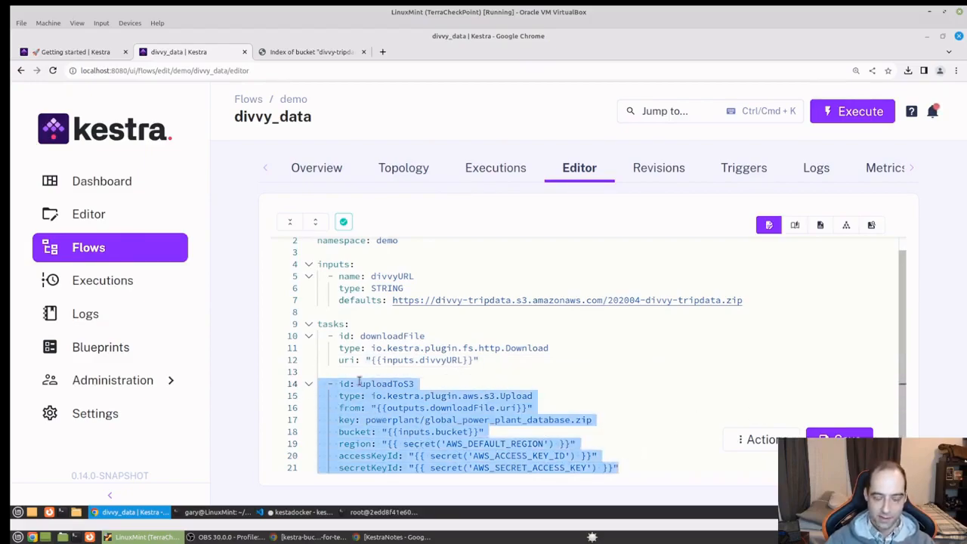
pyautogui.hotkey('ctrl', '/')
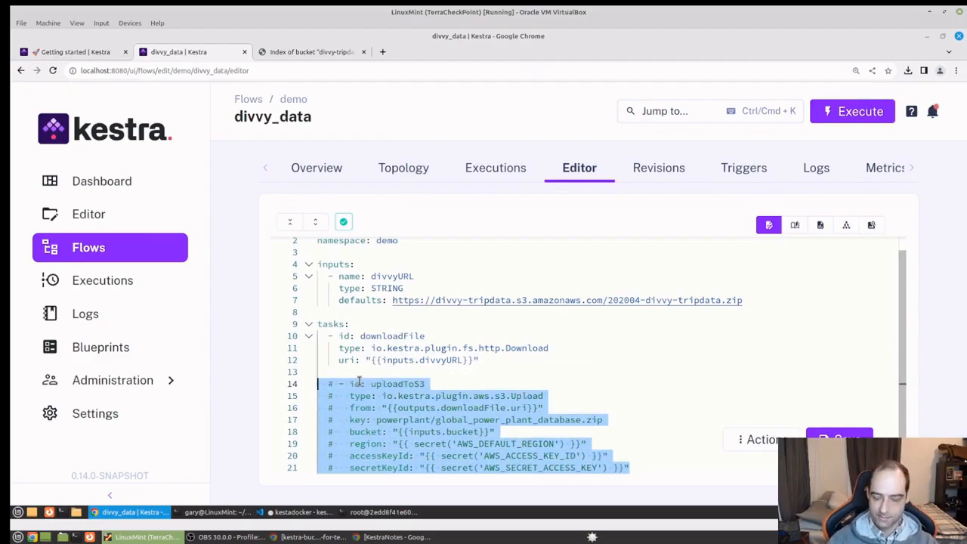
pyautogui.hotkey('ctrl', '+')
pyautogui.scroll(-2, 451, 361)
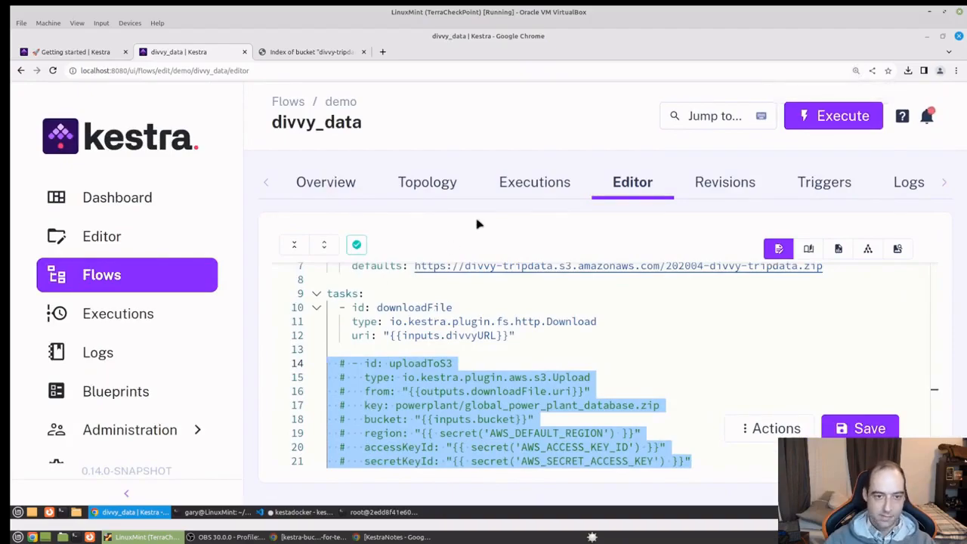
pyautogui.click(580, 337)
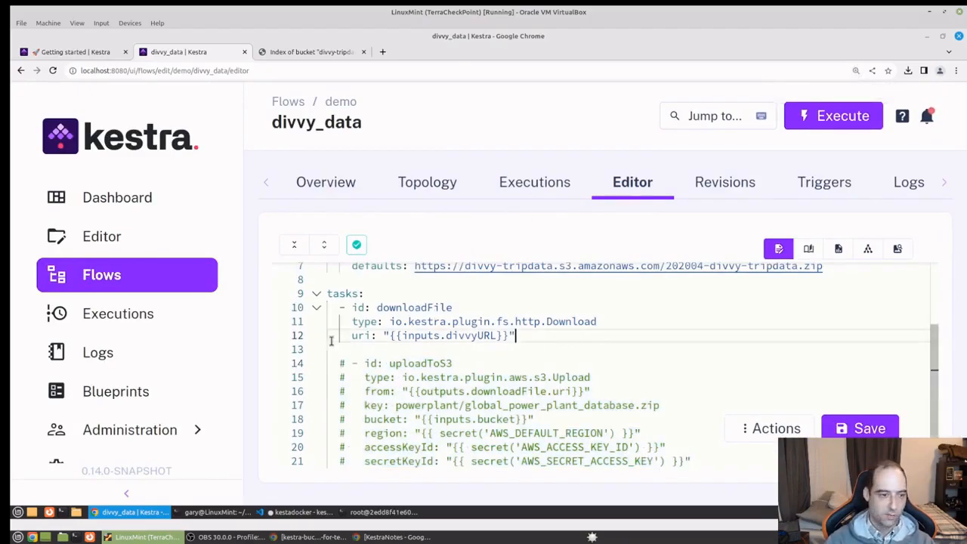
pyautogui.click(515, 350)
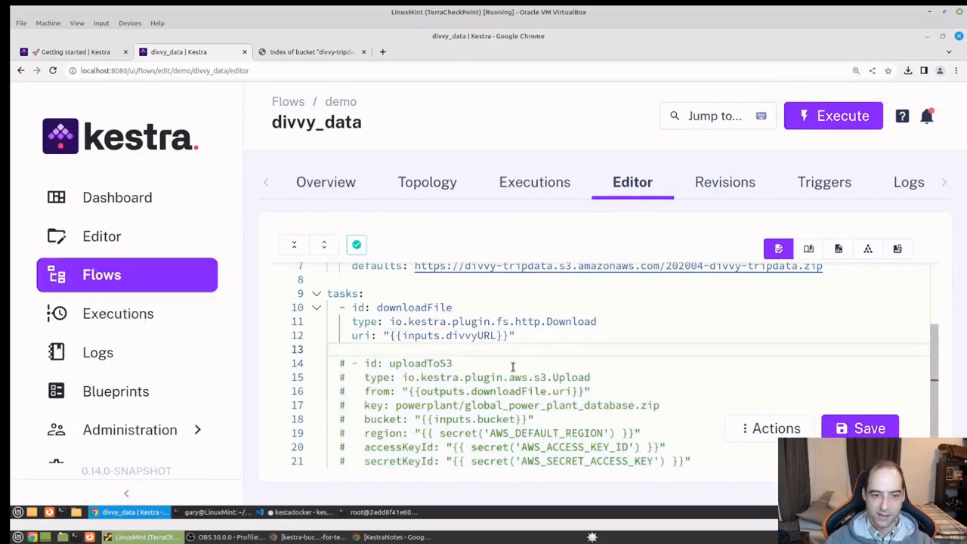
# Save the divvy_data flow and execute it with the default divvyURL value.
pyautogui.scroll(2, 514, 378)
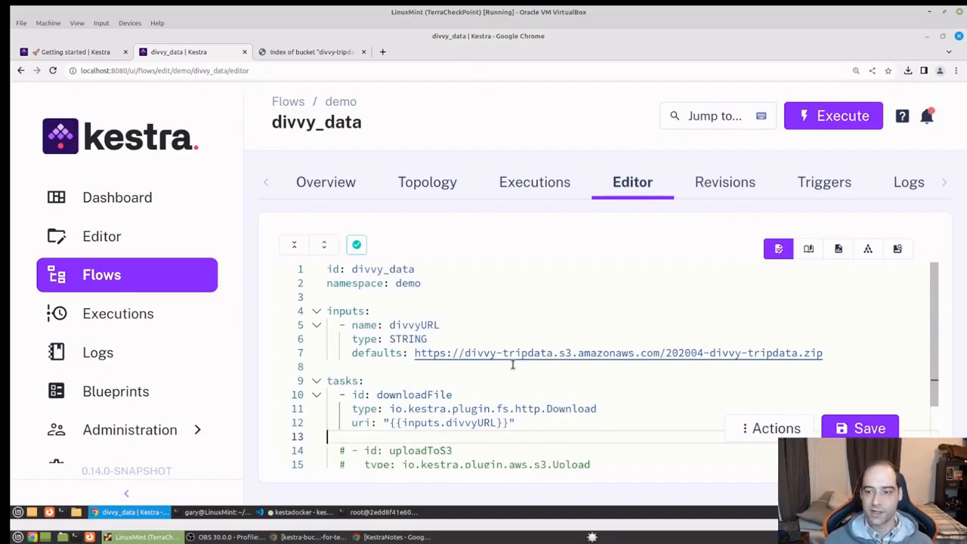
pyautogui.click(871, 425)
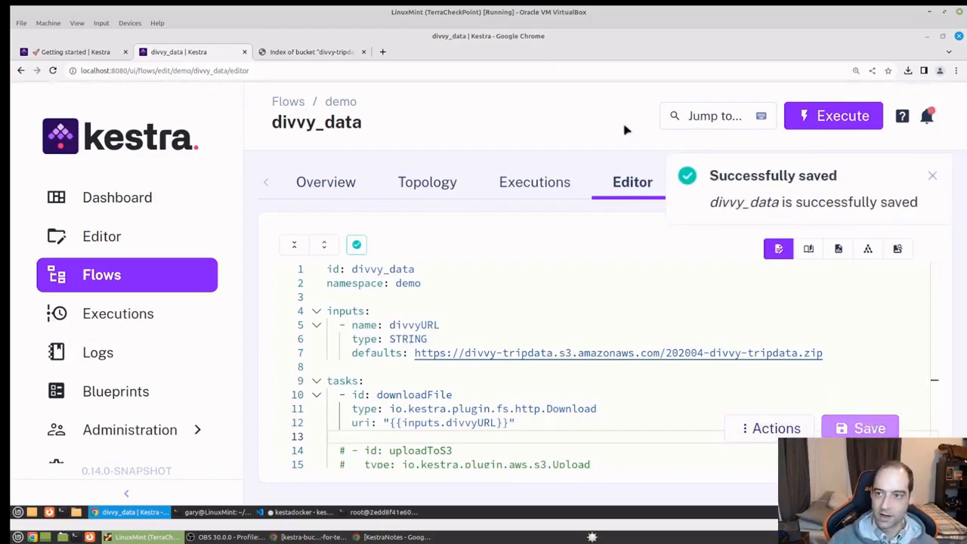
pyautogui.click(820, 115)
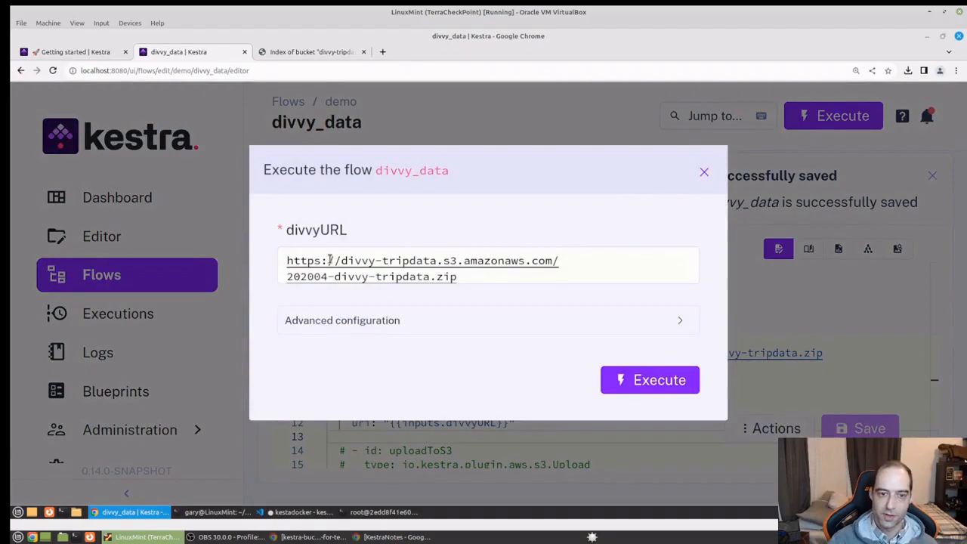
pyautogui.click(657, 381)
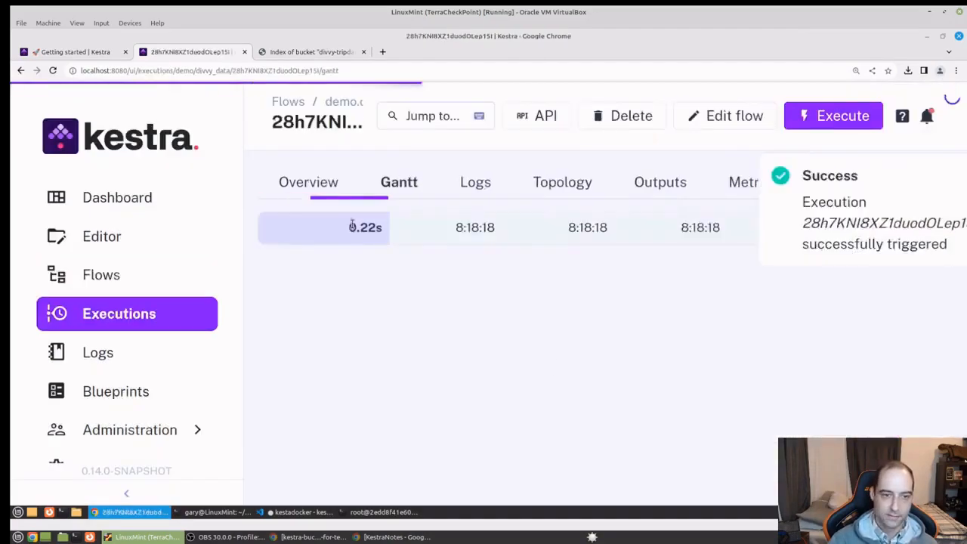
pyautogui.click(933, 176)
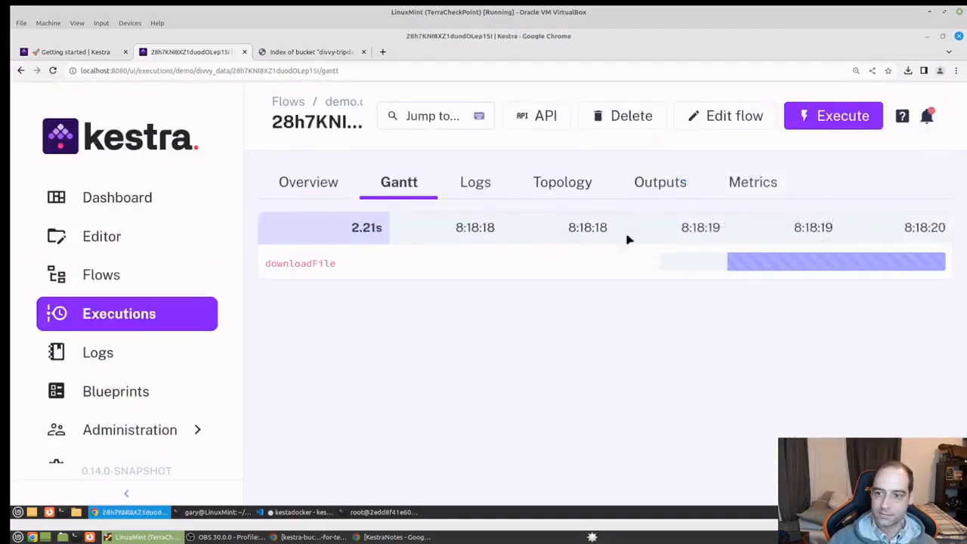
# Expand the downloadFile task's log in the execution and copy the downloaded zip's storage path, starting at demo/divvy-data.
pyautogui.click(805, 267)
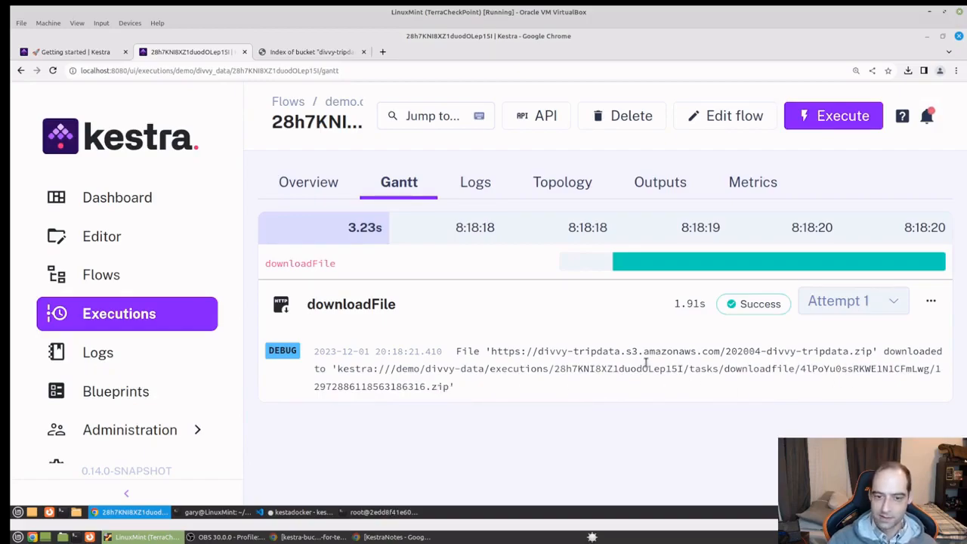
pyautogui.moveTo(452, 387); pyautogui.dragTo(396, 370)
pyautogui.rightClick(397, 369)
pyautogui.click(406, 377)
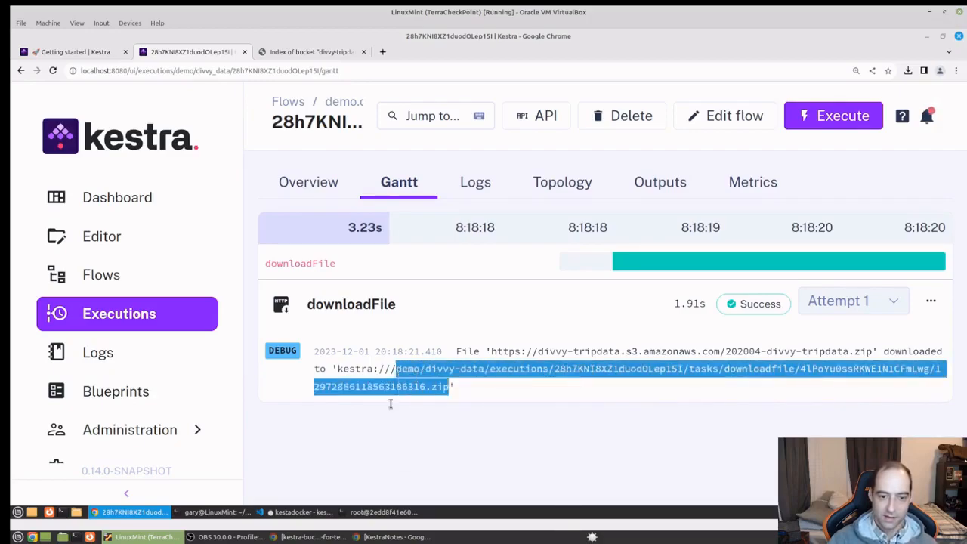
# Switch to the container's terminal, list the app folder, and go into data to list its contents.
pyautogui.click(390, 513)
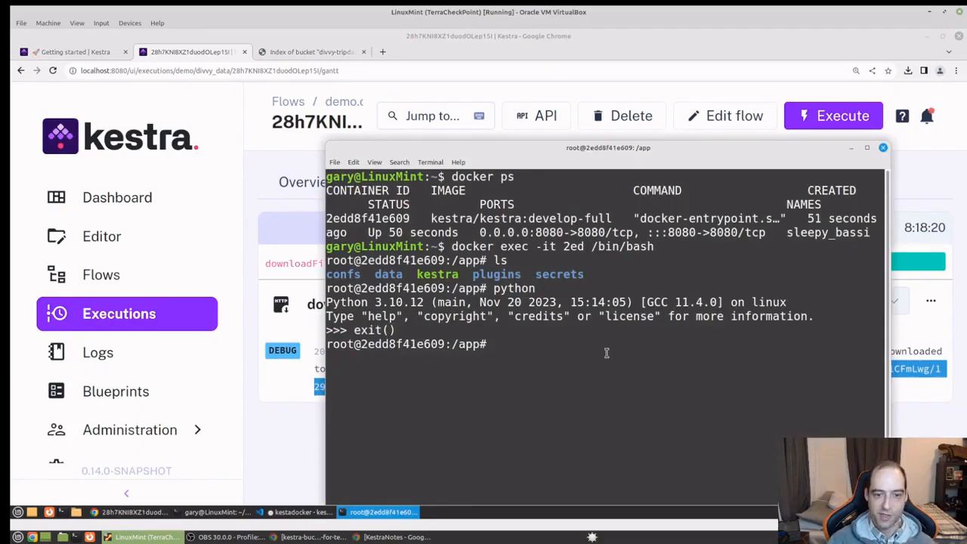
pyautogui.write('ls')
pyautogui.press('Return')
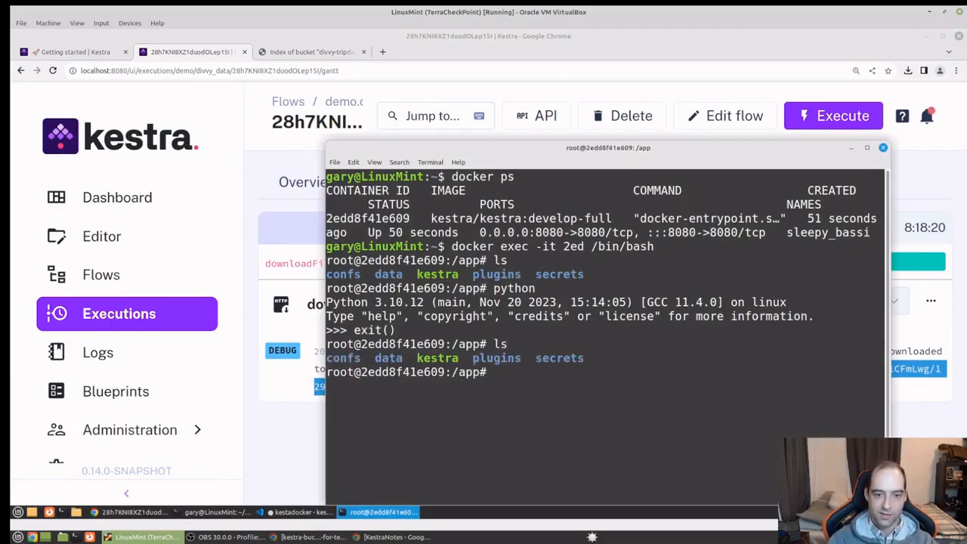
pyautogui.moveTo(501, 161); pyautogui.dragTo(535, 57)
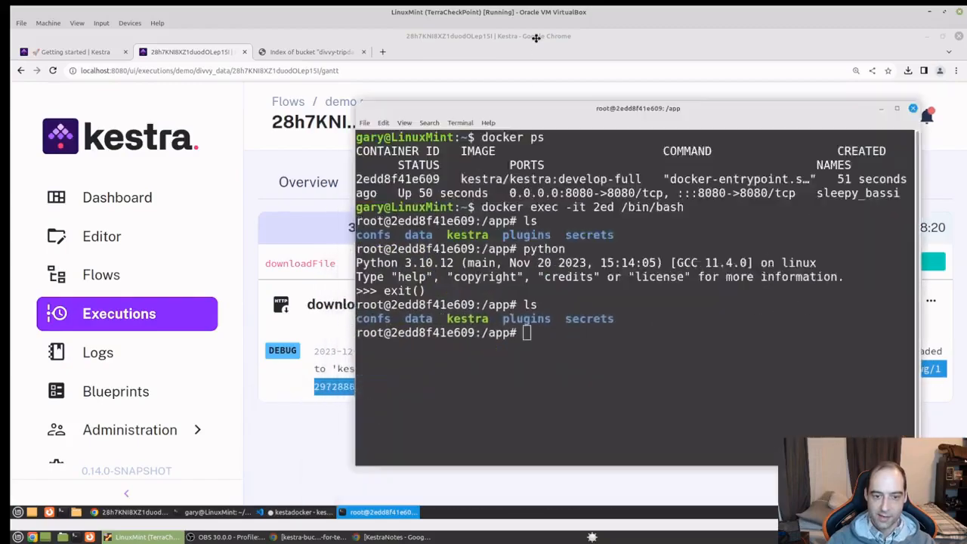
pyautogui.write('cd data')
pyautogui.press('Return')
pyautogui.write('ls')
pyautogui.press('Return')
# Go into the demo folder under /app/data and list its contents.
pyautogui.write('cd')
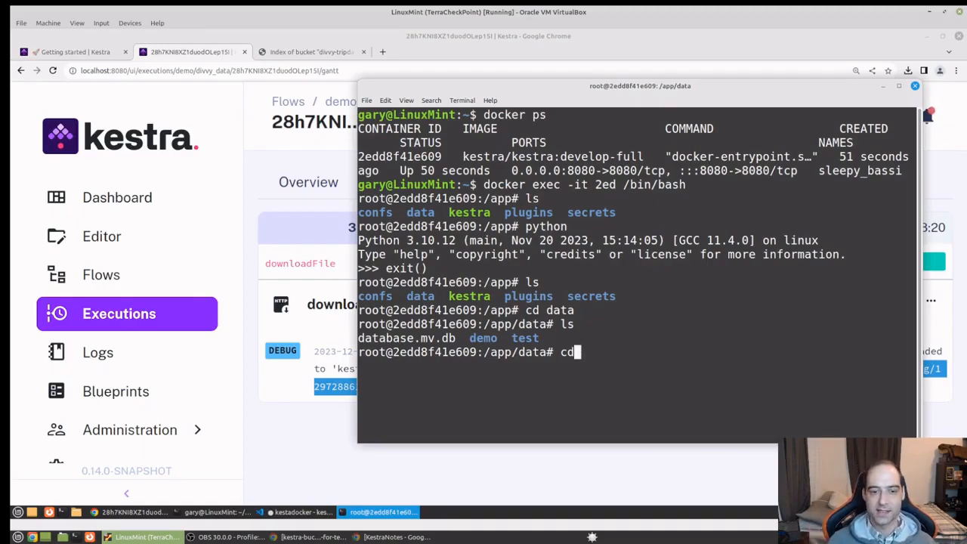
pyautogui.moveTo(456, 337); pyautogui.dragTo(356, 342)
pyautogui.click(595, 333)
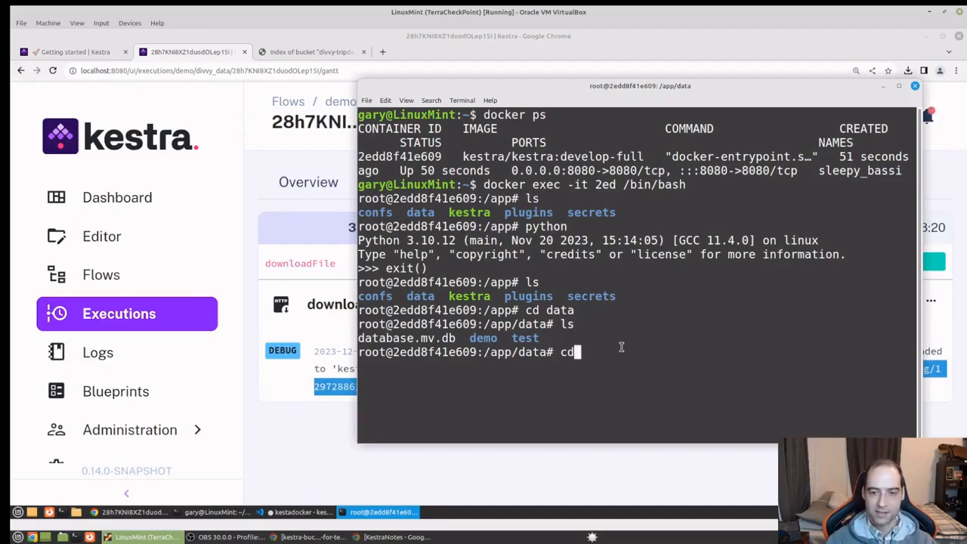
pyautogui.write('demo')
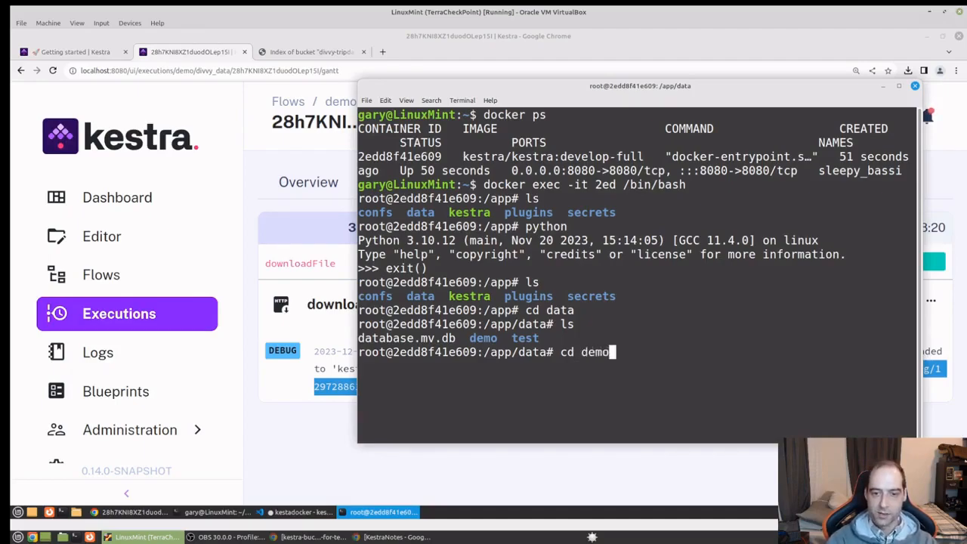
pyautogui.press('Return')
pyautogui.write('ls')
pyautogui.press('Return')
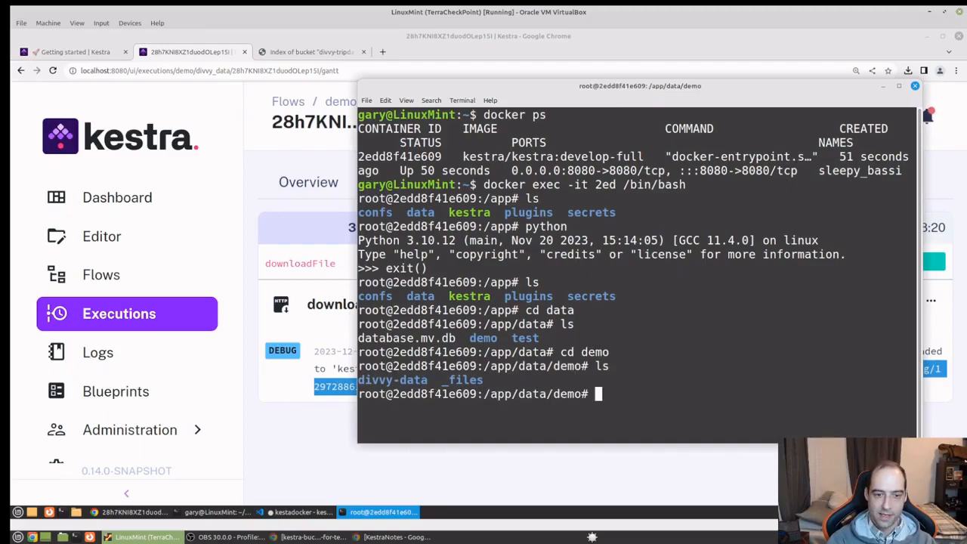
# Go into the divvy-data folder under /app/data/demo and list its contents.
pyautogui.moveTo(555, 101); pyautogui.dragTo(443, 62)
pyautogui.write('cd di')
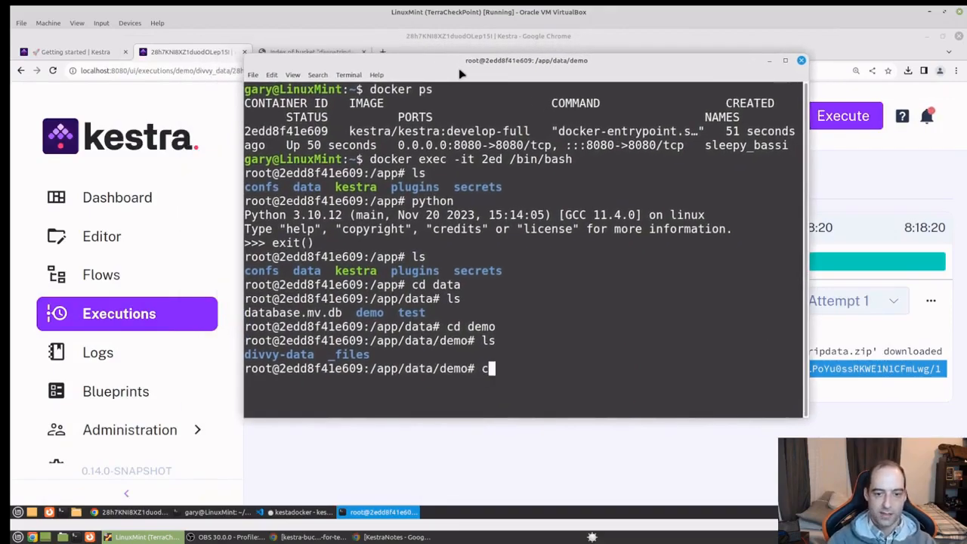
pyautogui.press('Tab')
pyautogui.press('Return')
pyautogui.write('ls')
pyautogui.press('Return')
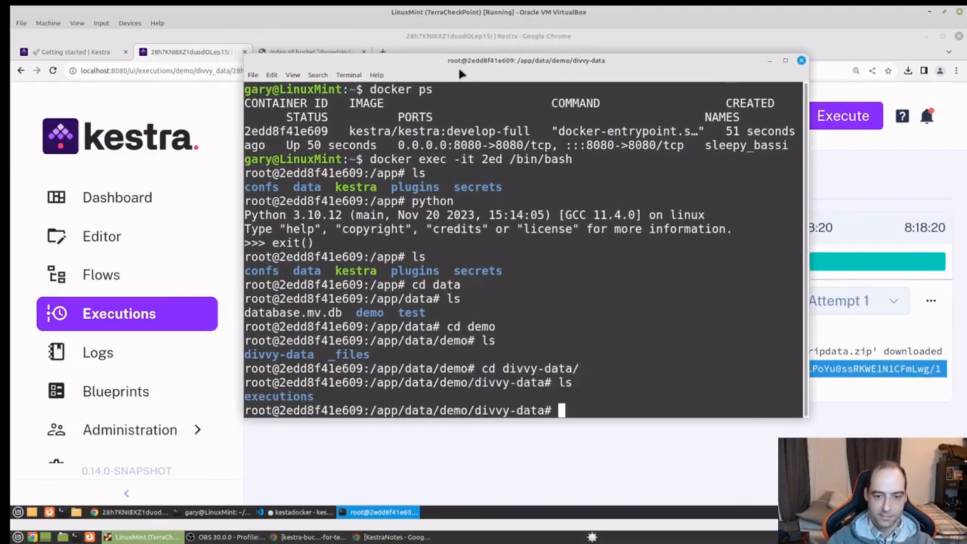
# Go into the executions folder inside divvy-data and list its contents.
pyautogui.write('cd exe')
pyautogui.press('Tab')
pyautogui.press('Return')
pyautogui.write('ls')
pyautogui.press('Return')
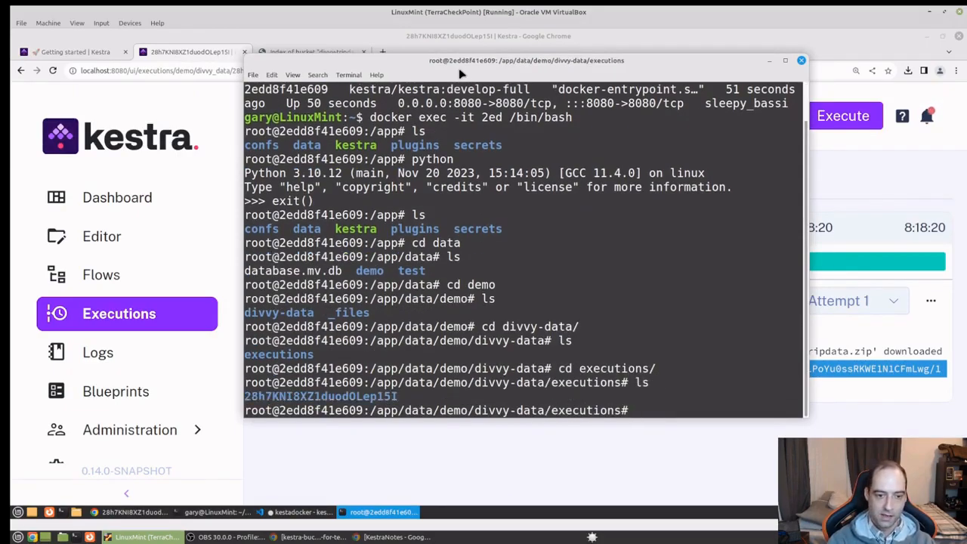
# Go into the execution's folder starting with 28h and list its contents.
pyautogui.write('cd')
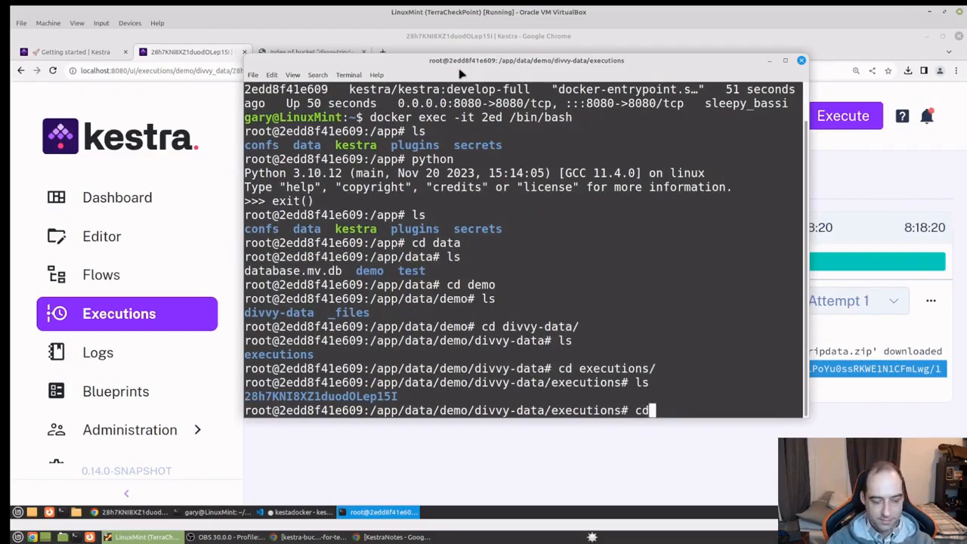
pyautogui.write('28')
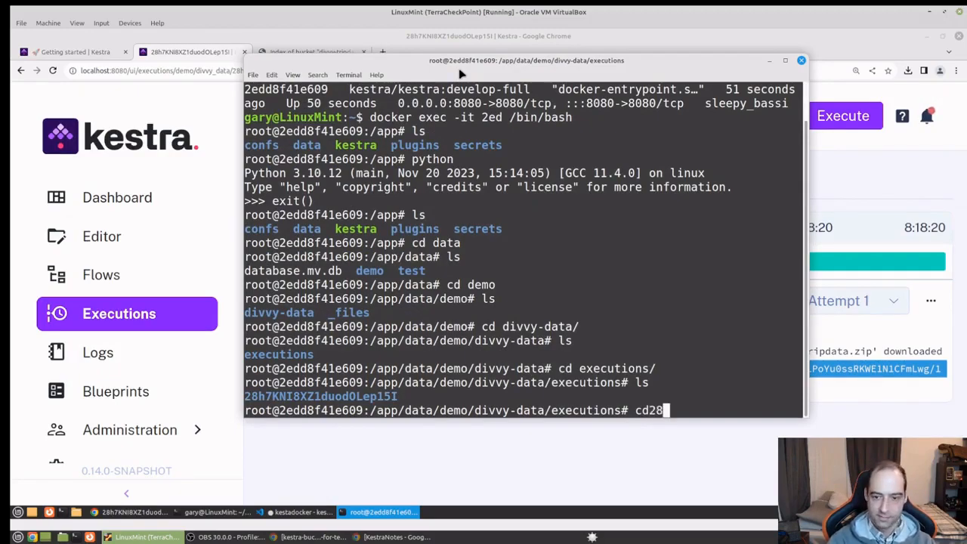
pyautogui.write('h')
pyautogui.press('BackSpace')
pyautogui.press('BackSpace')
pyautogui.press('BackSpace')
pyautogui.press('BackSpace')
pyautogui.write('d ')
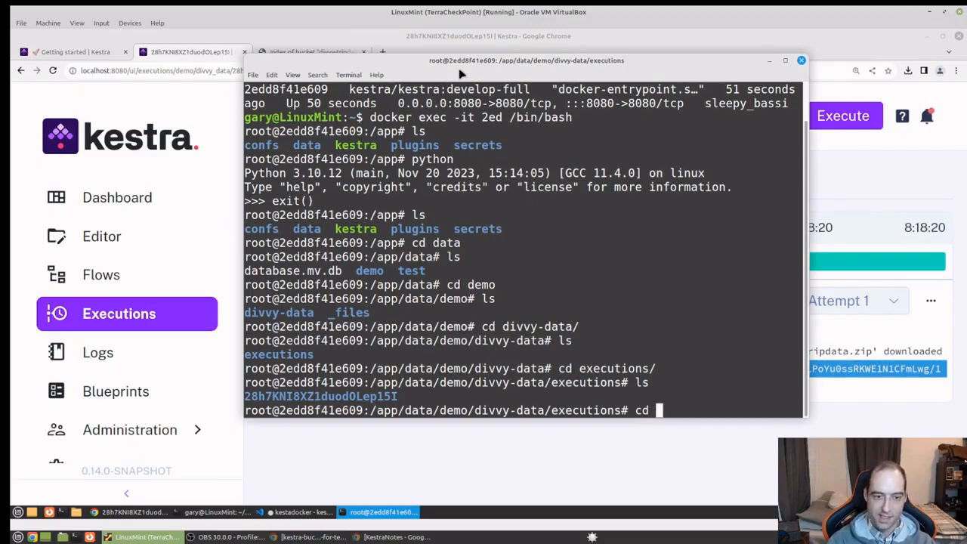
pyautogui.write('28')
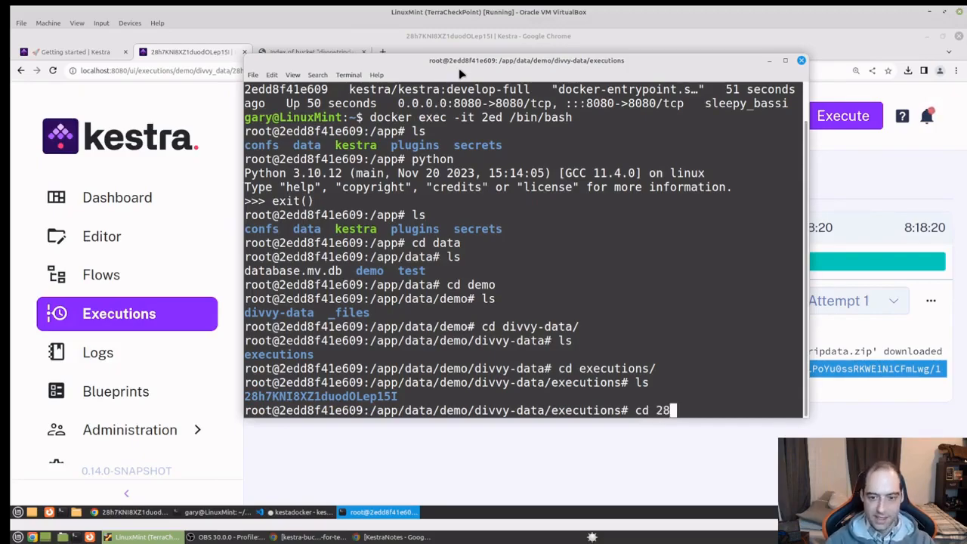
pyautogui.write('h')
pyautogui.press('Tab')
pyautogui.press('Return')
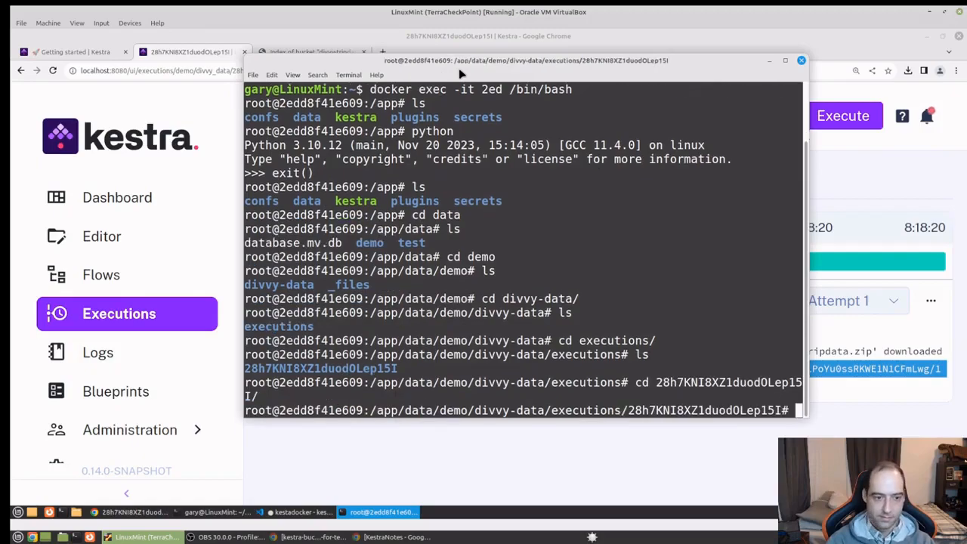
pyautogui.write('ls')
pyautogui.press('Return')
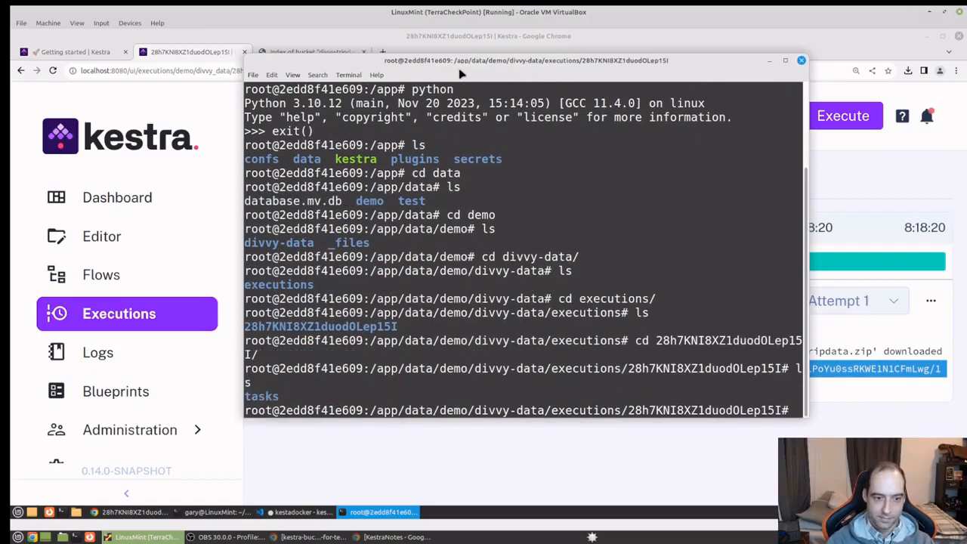
# Go into the execution's tasks folder and list its contents.
pyautogui.write('cd ta')
pyautogui.press('Tab')
pyautogui.press('Return')
pyautogui.write('l')
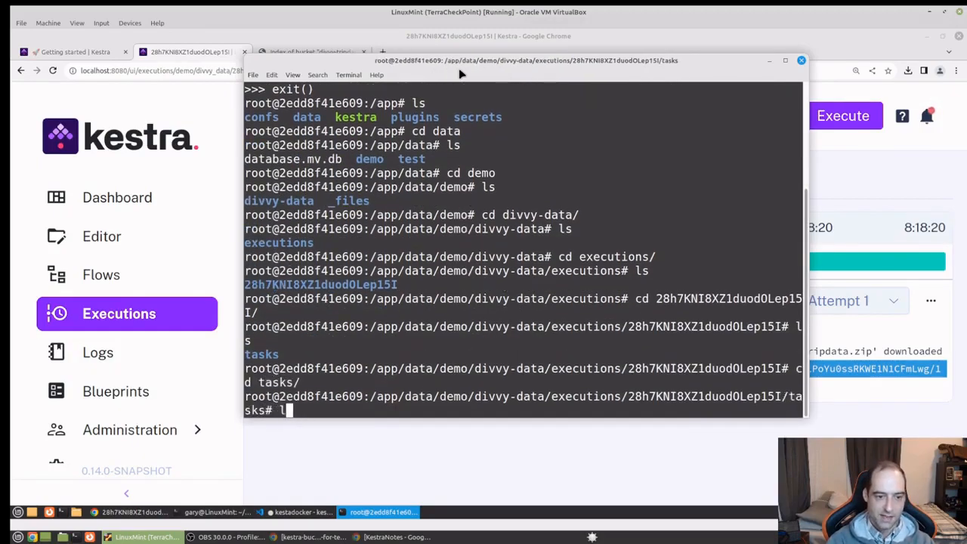
pyautogui.write('s')
pyautogui.press('Return')
# Go into the downloadfile folder inside tasks and list its contents.
pyautogui.write('cd do')
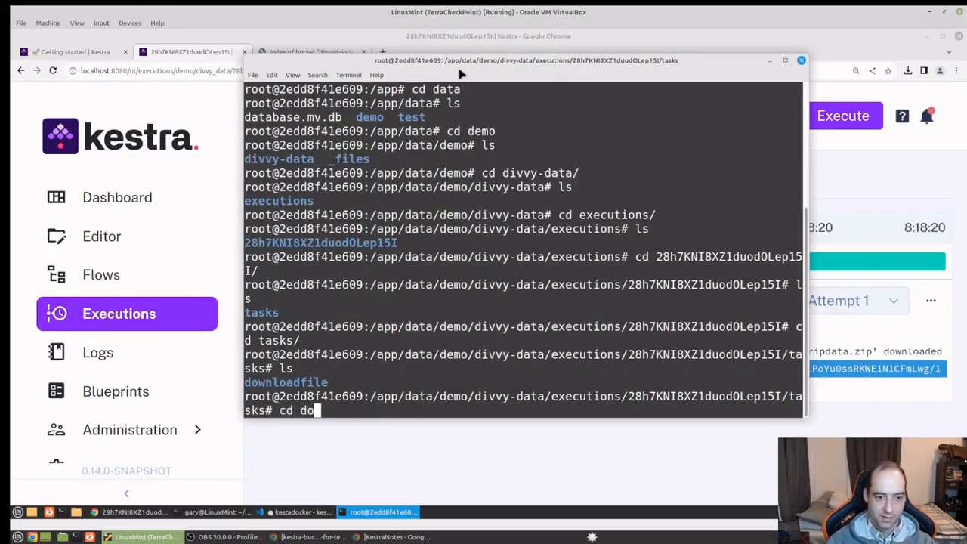
pyautogui.write('n')
pyautogui.press('Return')
pyautogui.write('cdj d')
pyautogui.press('BackSpace')
pyautogui.press('BackSpace')
pyautogui.press('BackSpace')
pyautogui.write('down')
pyautogui.press('Tab')
pyautogui.press('Return')
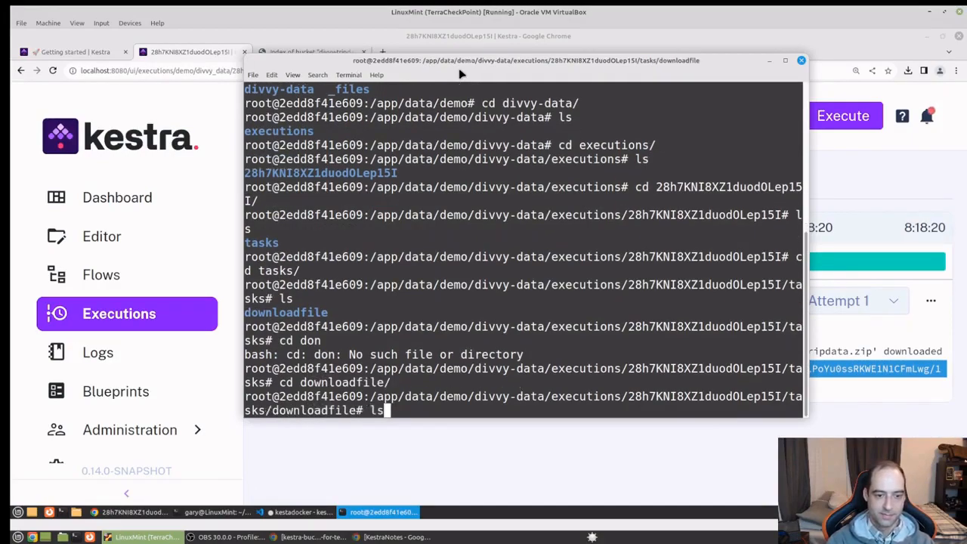
pyautogui.write('ls')
pyautogui.press('Return')
# Go into the task run folder starting with 4lPoYu inside downloadfile and list the files in it.
pyautogui.write('cd 4l')
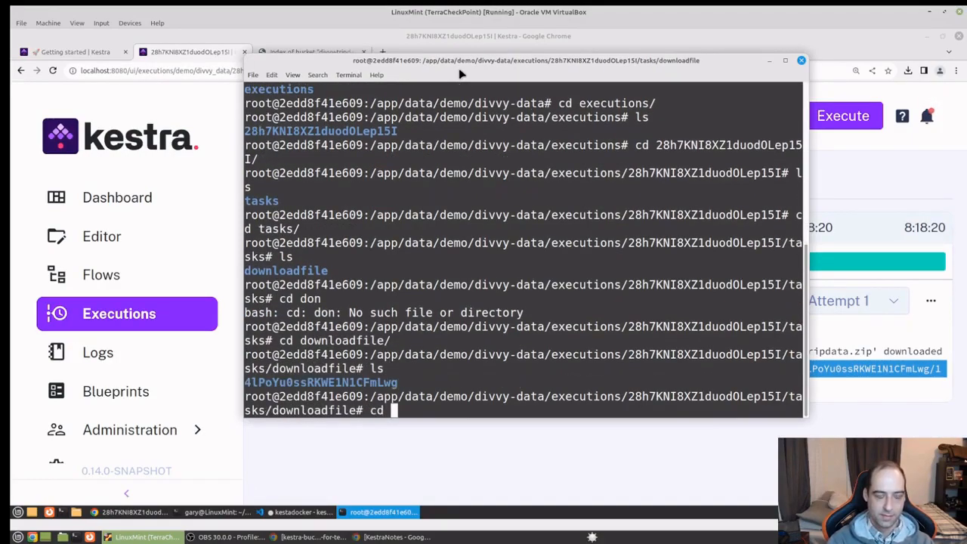
pyautogui.press('Tab')
pyautogui.press('Return')
pyautogui.write('ls')
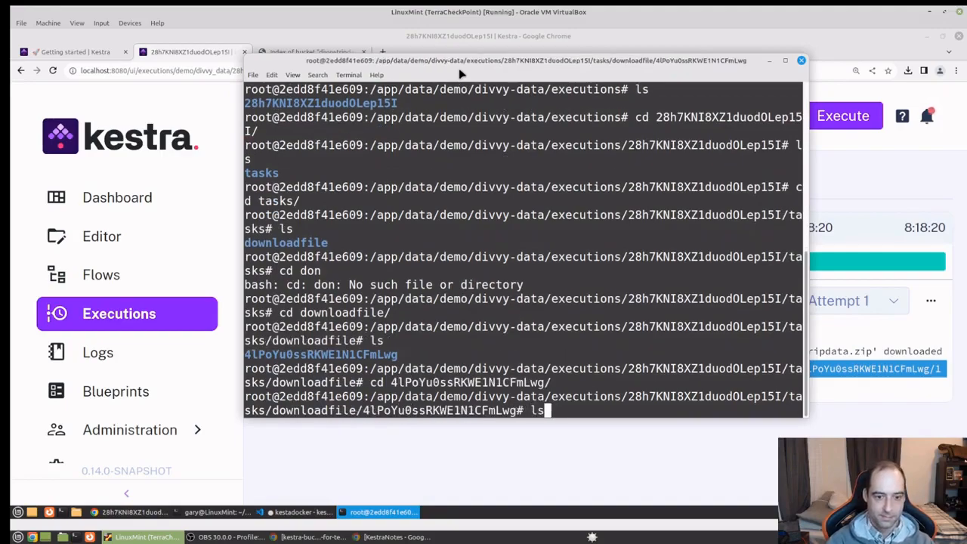
pyautogui.press('Return')
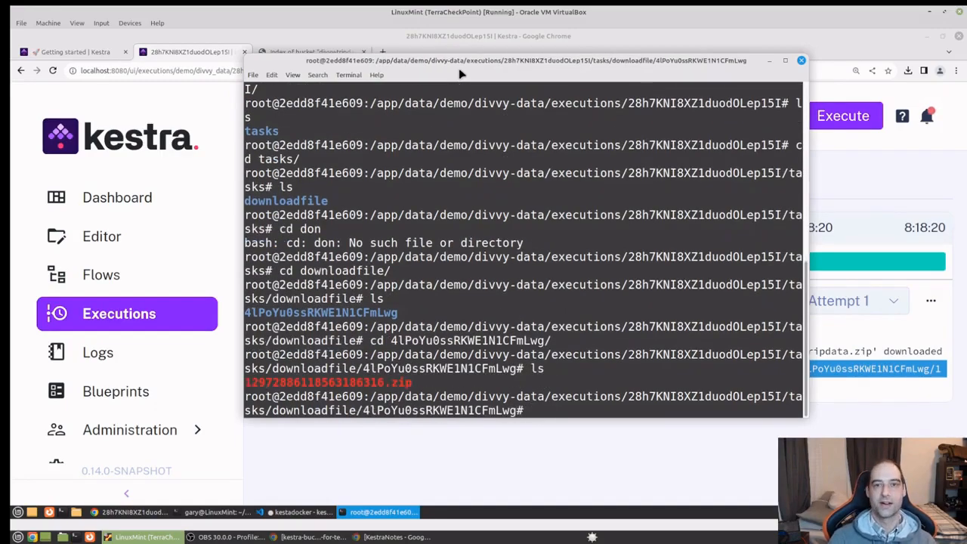
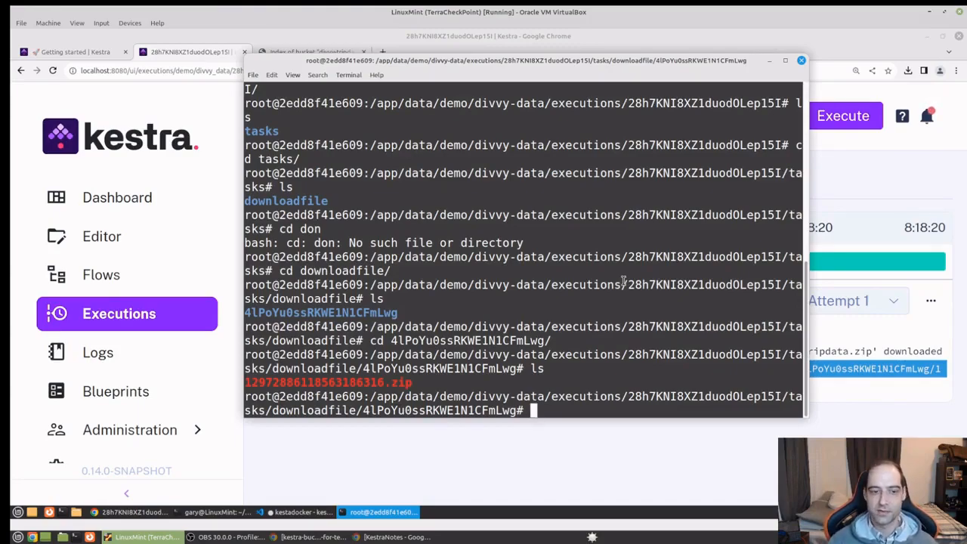
# Switch back to Kestra in the browser and open the divvy_data flow's source for editing.
pyautogui.click(890, 173)
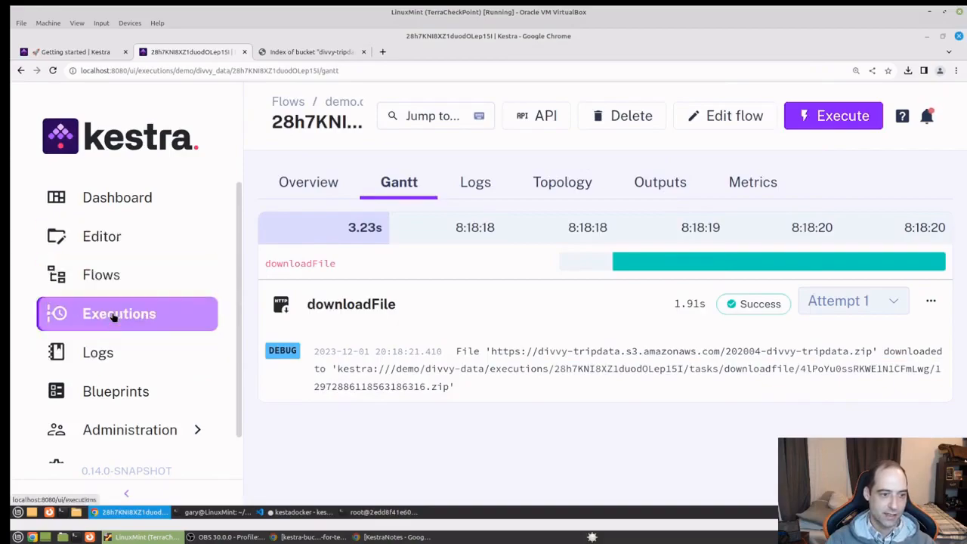
pyautogui.click(114, 281)
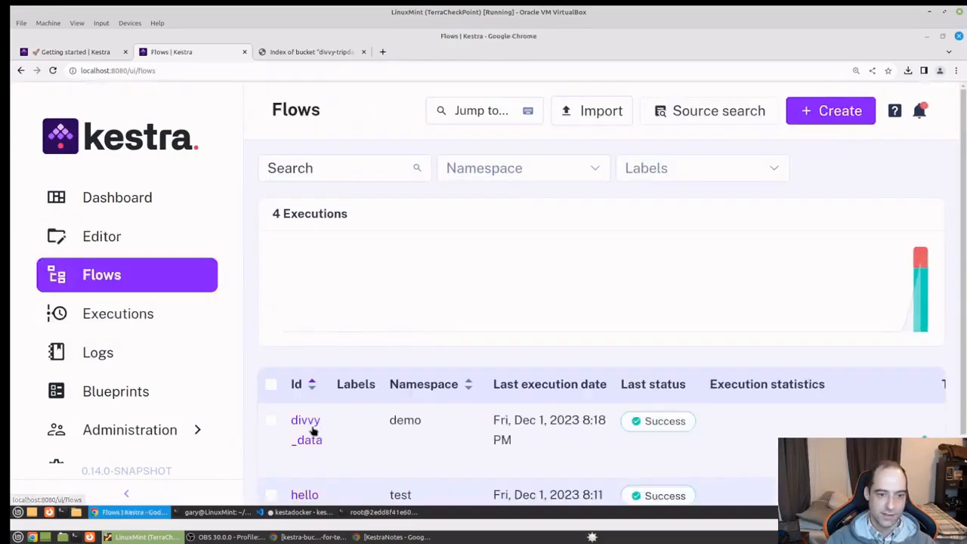
pyautogui.click(310, 367)
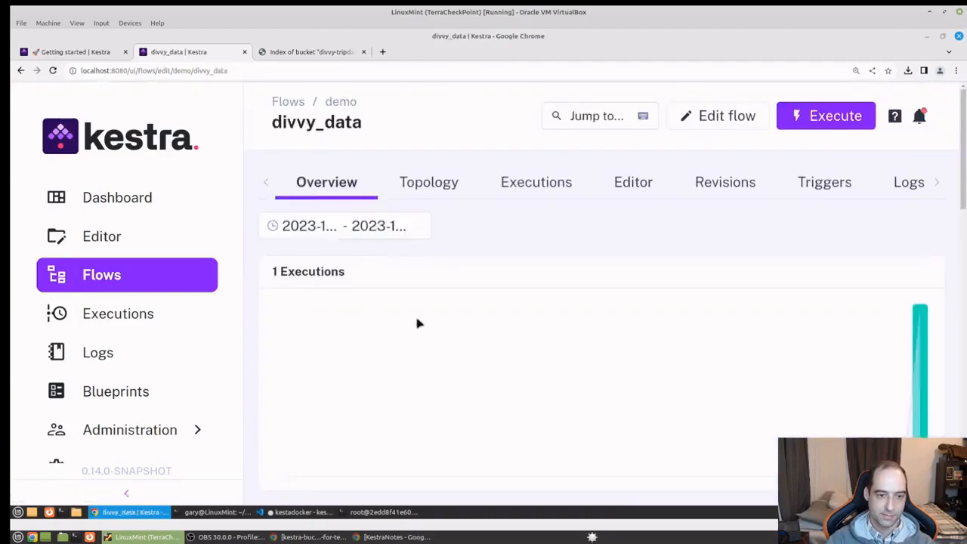
pyautogui.scroll(-1, 506, 376)
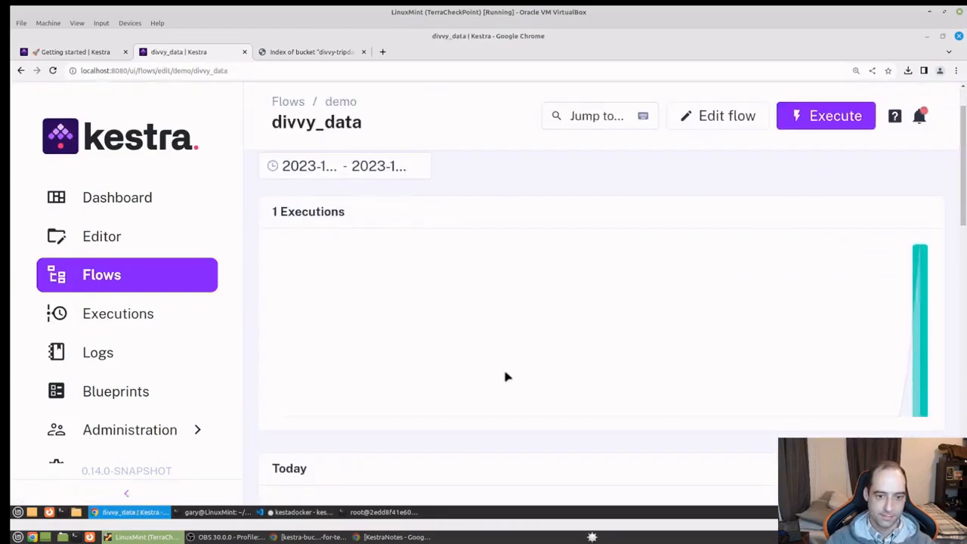
pyautogui.scroll(1, 506, 377)
pyautogui.click(633, 182)
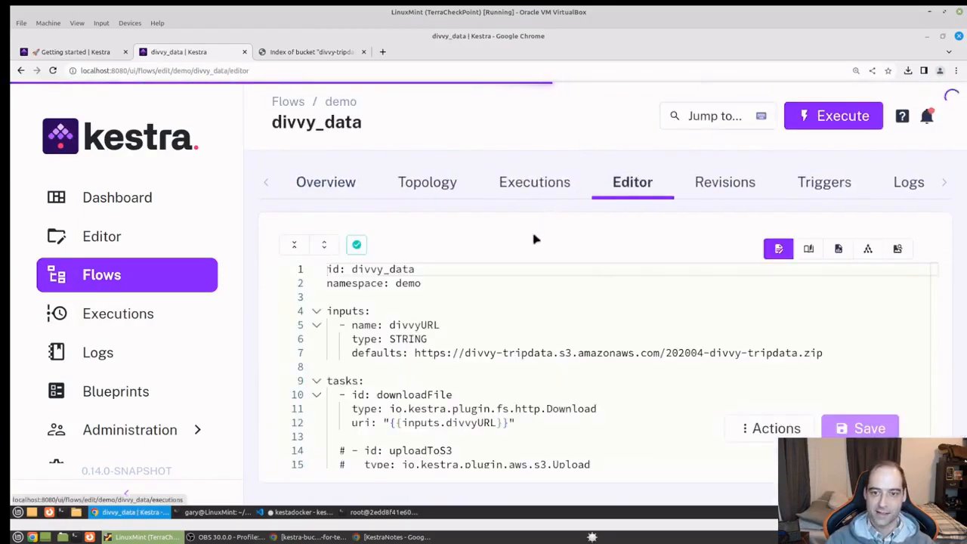
pyautogui.scroll(-1, 454, 376)
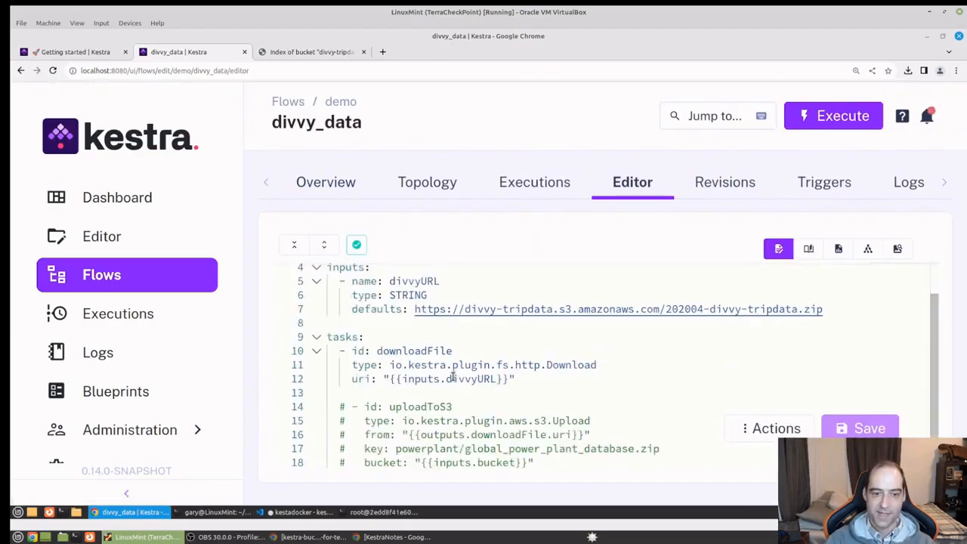
# Add two blank lines below the downloadFile task's uri in the divvy_data flow and save the flow.
pyautogui.click(414, 393)
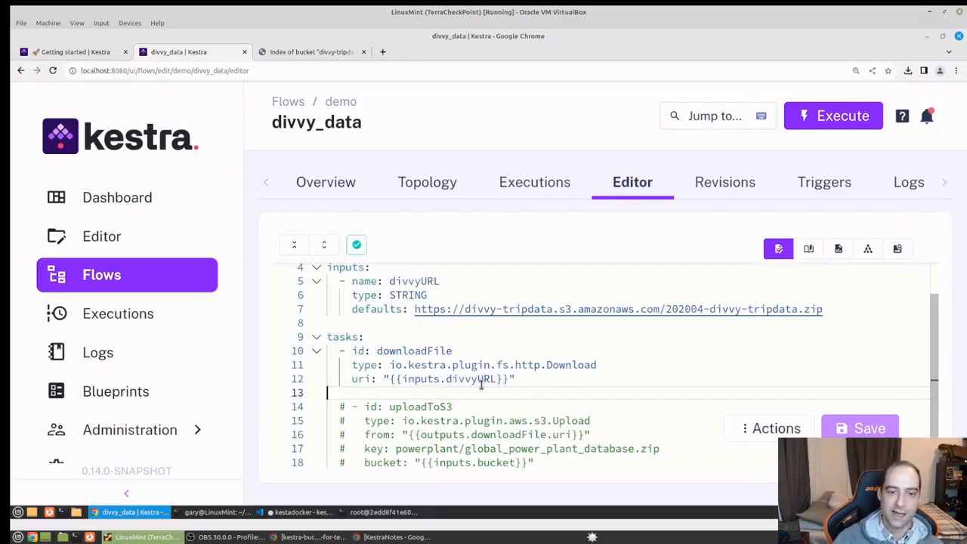
pyautogui.click(521, 380)
pyautogui.press('Return')
pyautogui.press('Return')
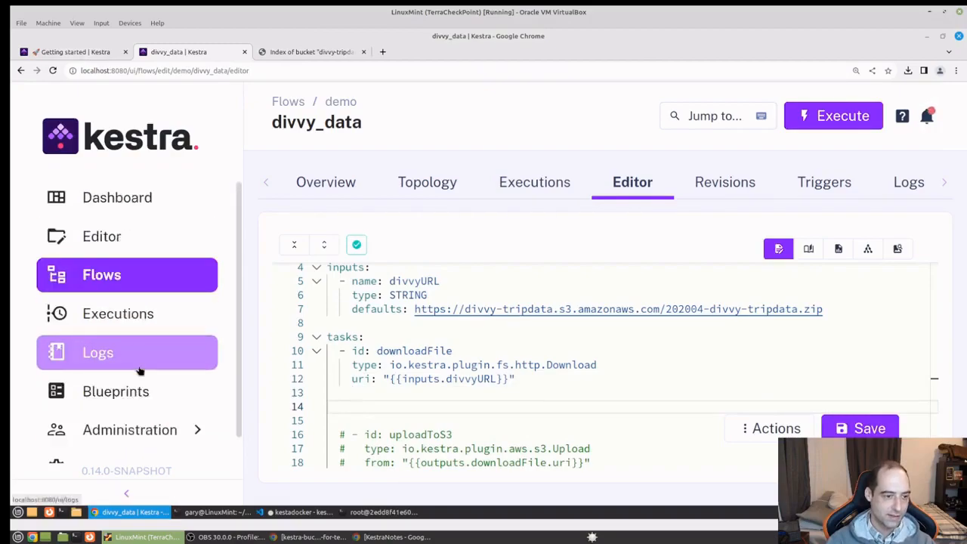
pyautogui.click(140, 394)
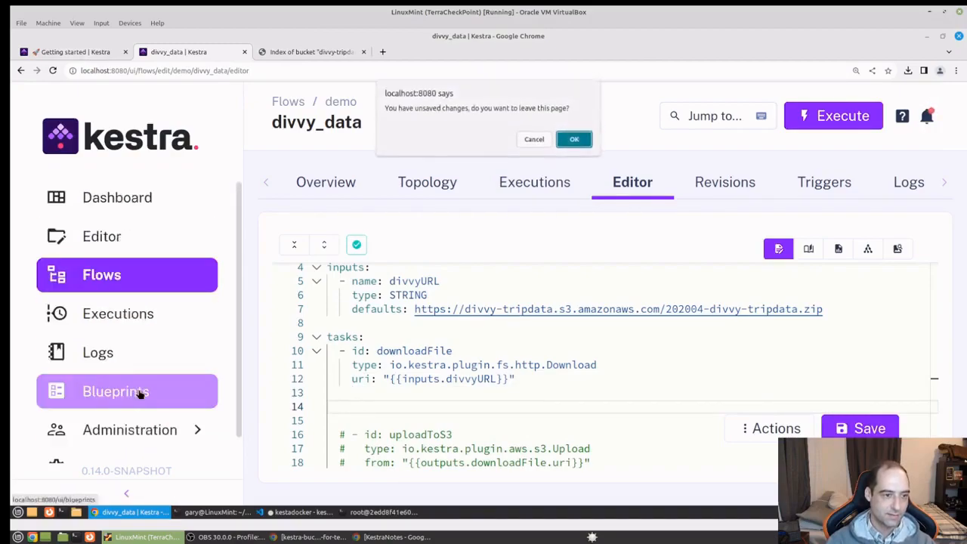
pyautogui.click(533, 139)
pyautogui.scroll(-2, 548, 373)
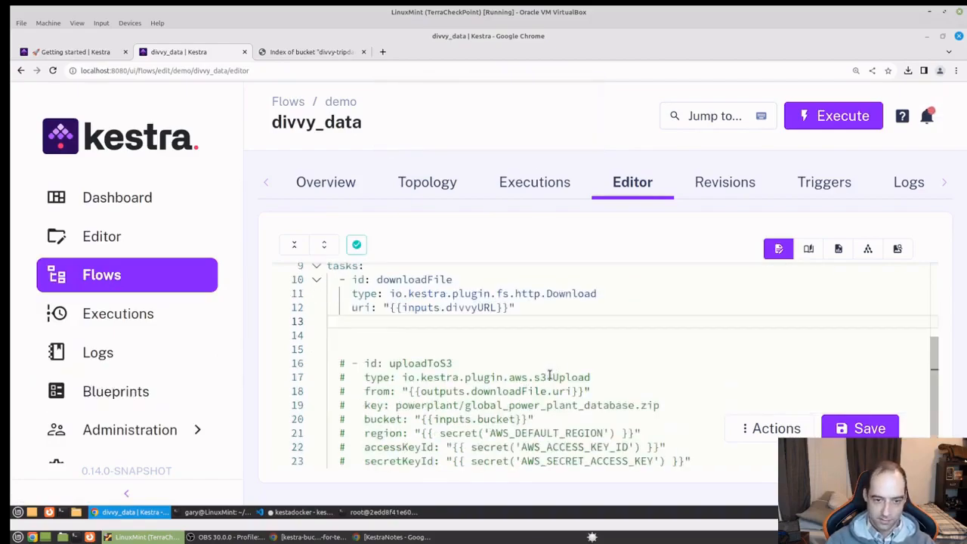
pyautogui.click(869, 428)
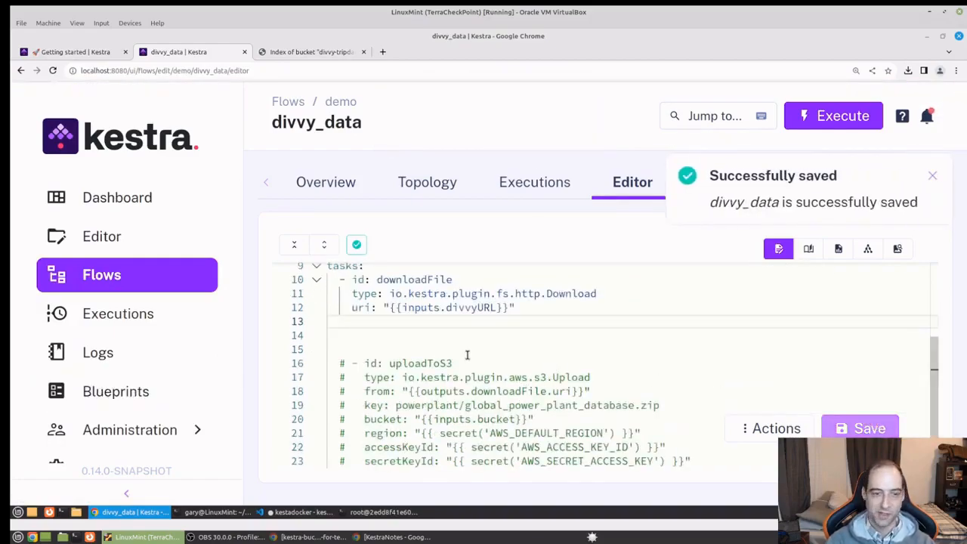
# Search the blueprints for unzip.
pyautogui.scroll(-1, 172, 384)
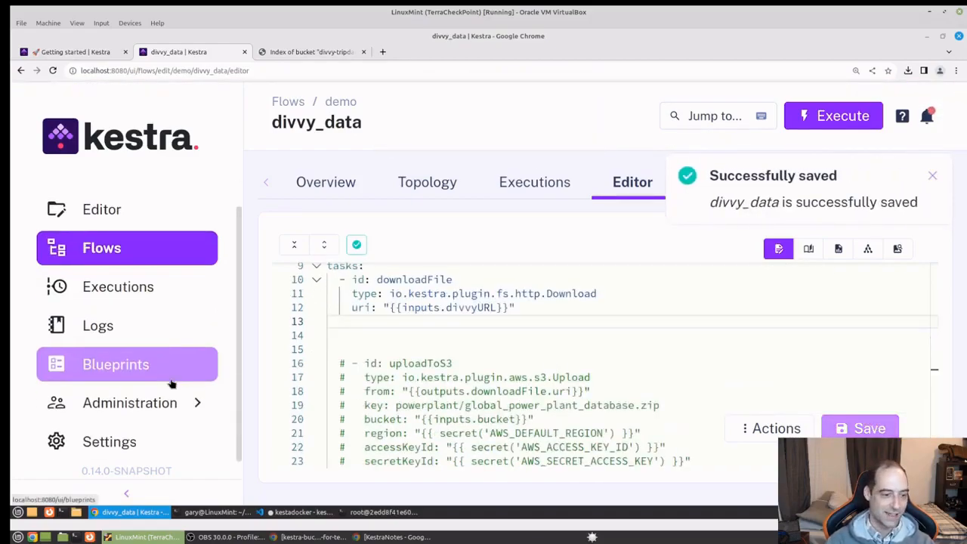
pyautogui.click(85, 366)
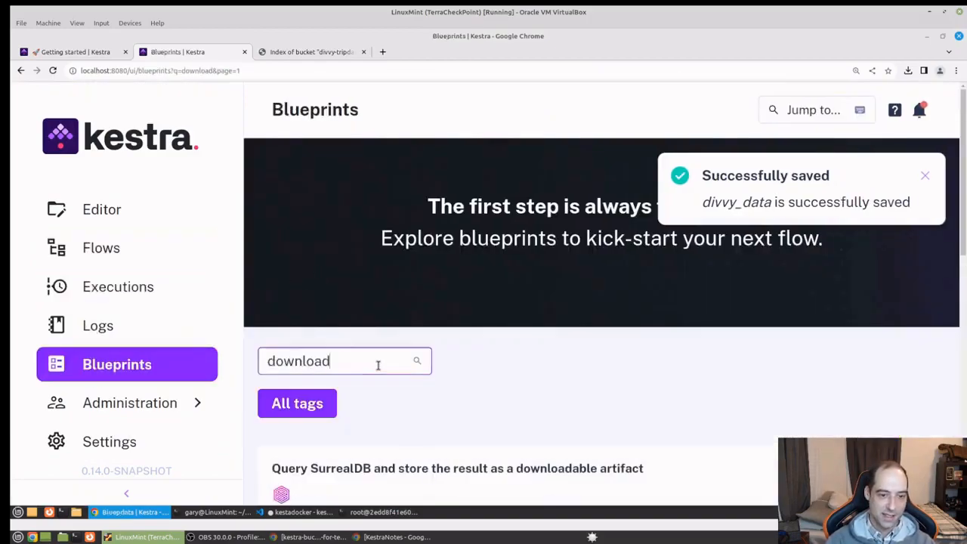
pyautogui.moveTo(301, 361); pyautogui.dragTo(203, 371)
pyautogui.moveTo(333, 361); pyautogui.dragTo(249, 365)
pyautogui.write('unzi')
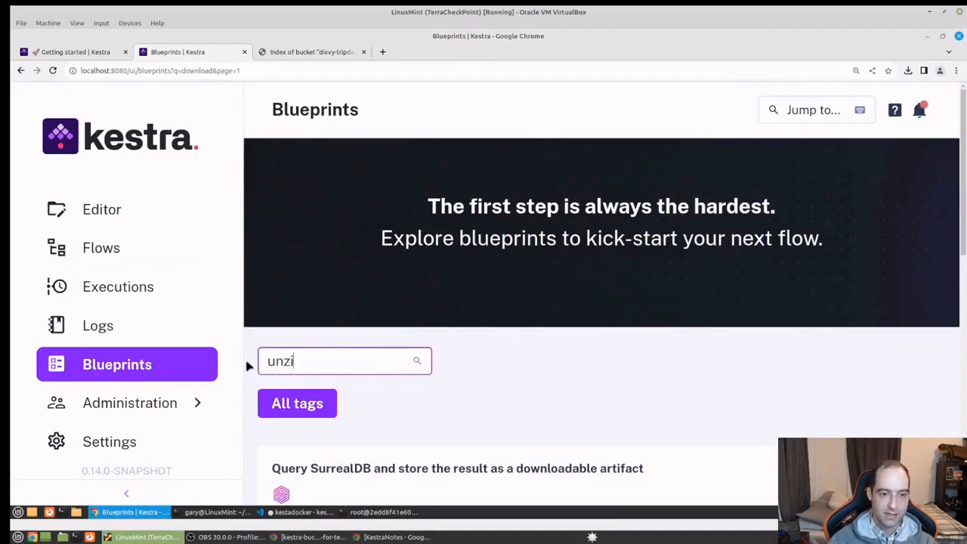
pyautogui.write('p')
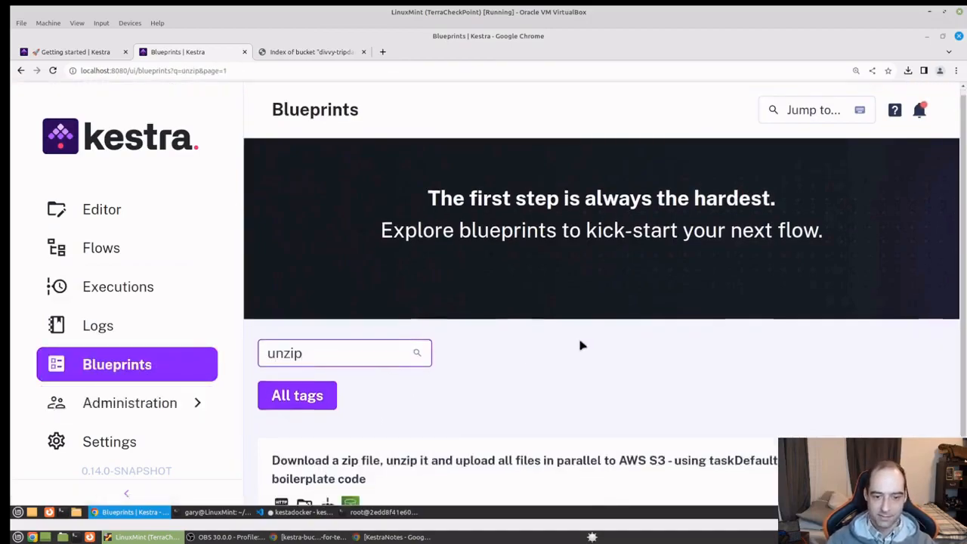
# Open the blueprint for downloading a zip file, unzipping it and uploading all files in parallel to AWS S3, and copy its unzip task.
pyautogui.scroll(-1, 580, 345)
pyautogui.click(341, 392)
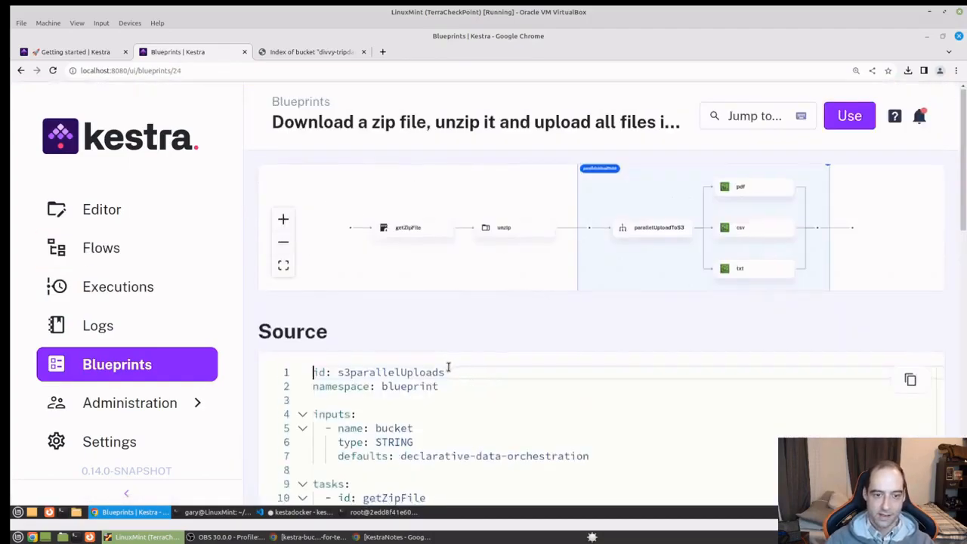
pyautogui.scroll(-2, 429, 371)
pyautogui.scroll(-1, 479, 387)
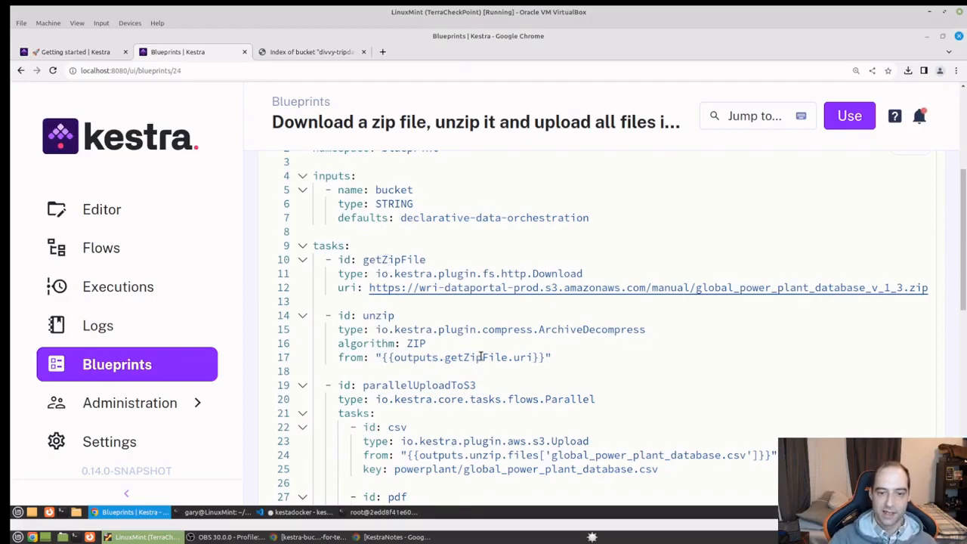
pyautogui.click(401, 257)
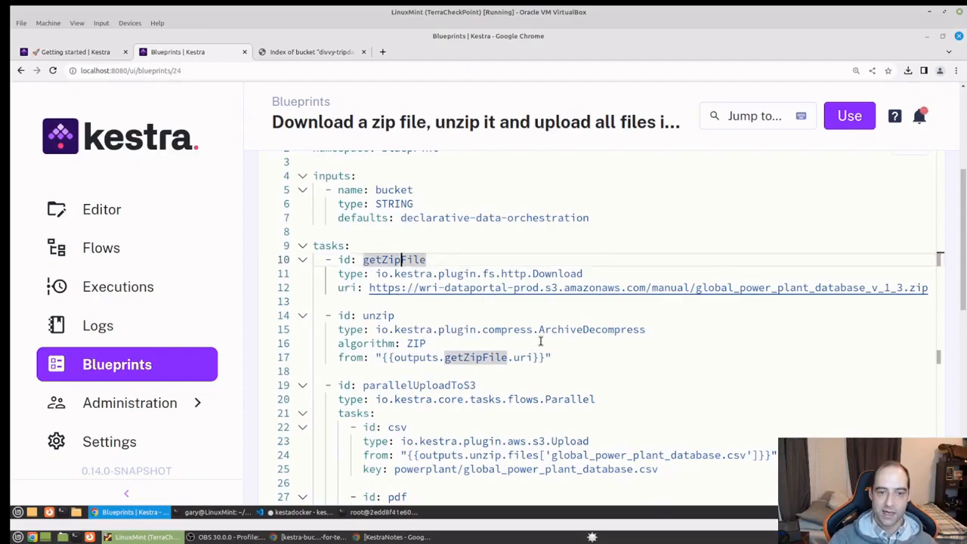
pyautogui.moveTo(554, 358); pyautogui.dragTo(294, 313)
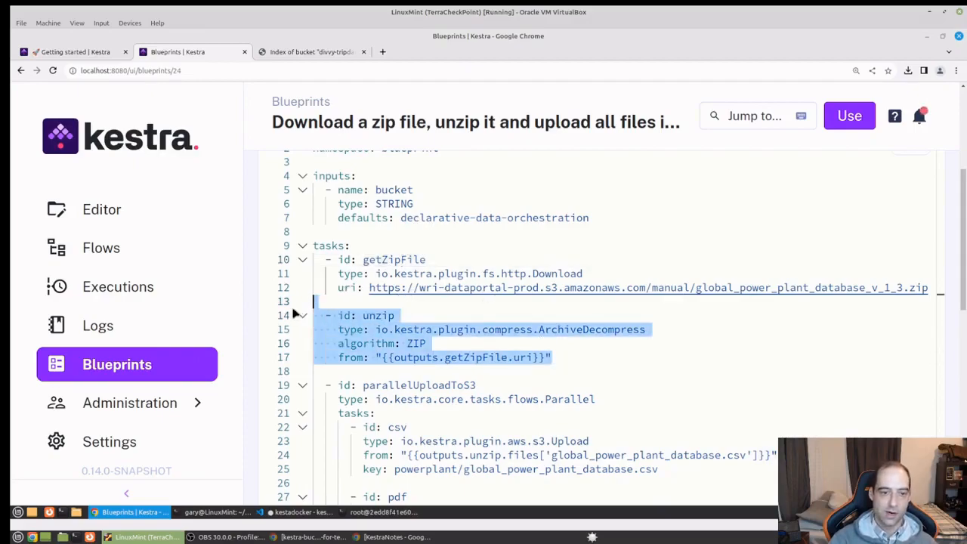
pyautogui.rightClick(368, 317)
pyautogui.click(409, 387)
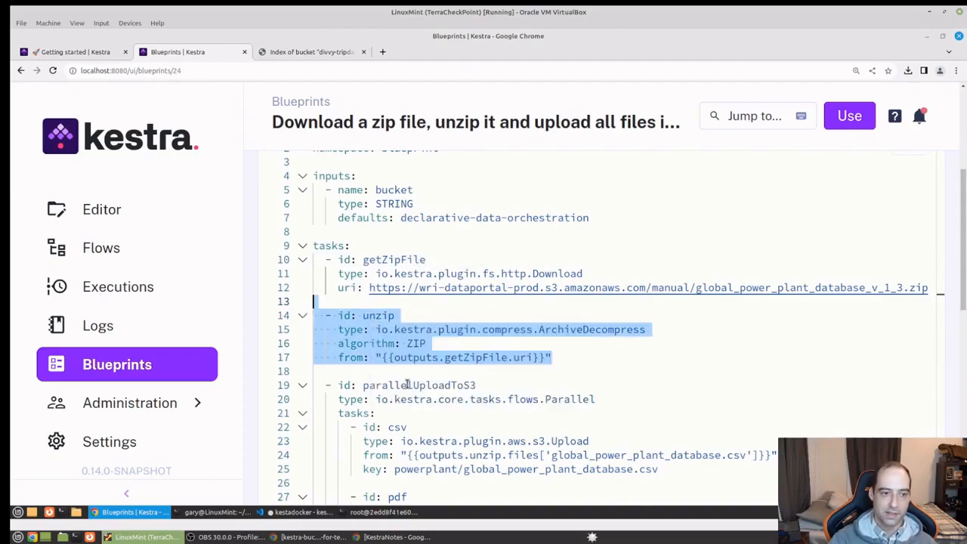
# Open the divvy_data flow's successful execution and view its outputs.
pyautogui.click(156, 253)
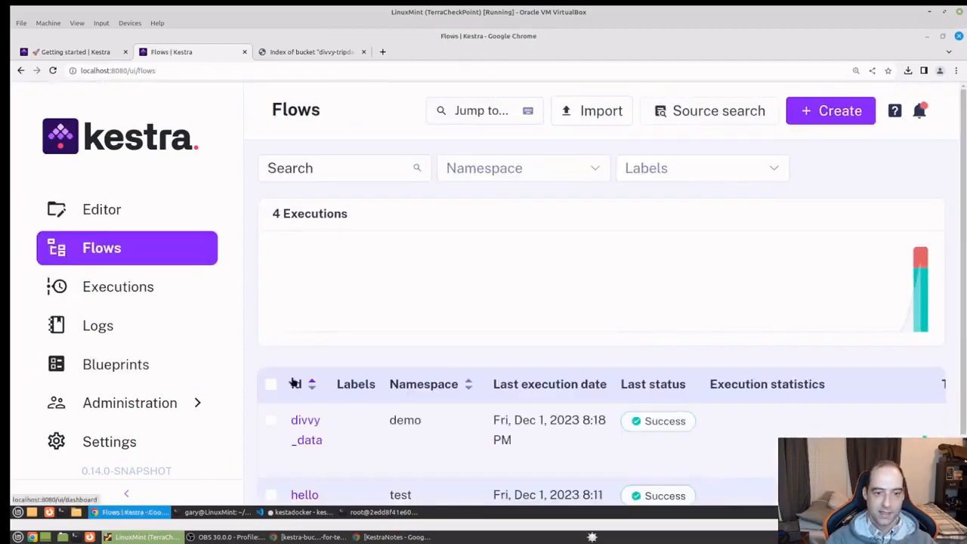
pyautogui.click(310, 431)
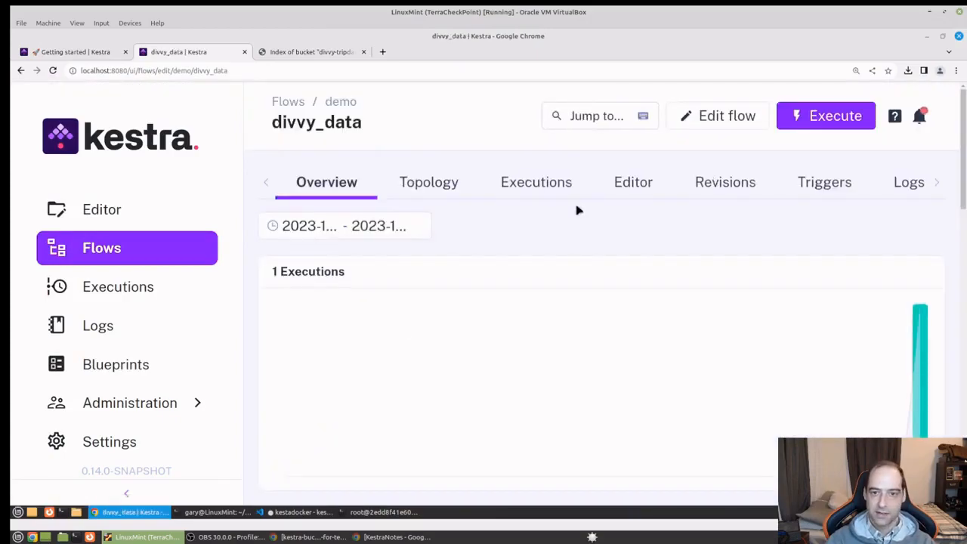
pyautogui.click(561, 184)
pyautogui.scroll(-1, 829, 422)
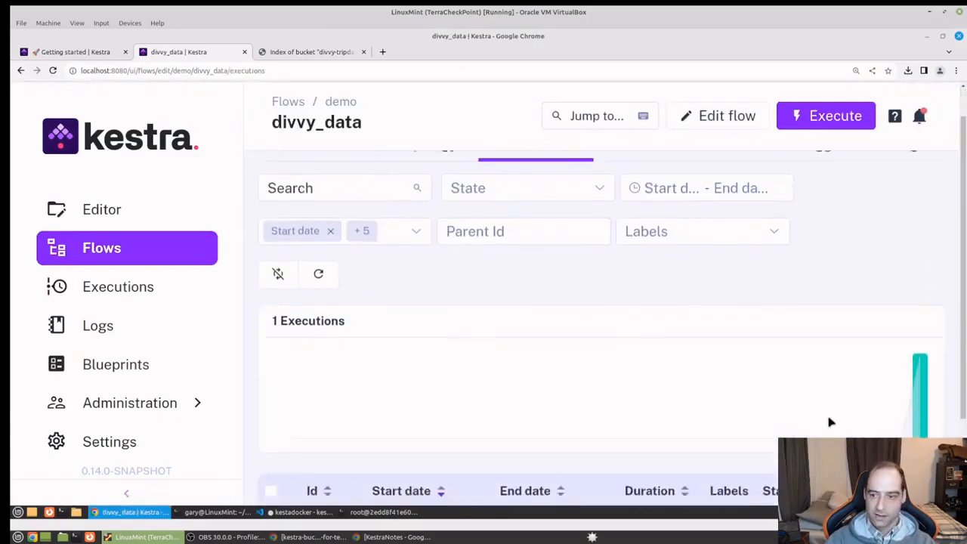
pyautogui.scroll(-3, 829, 422)
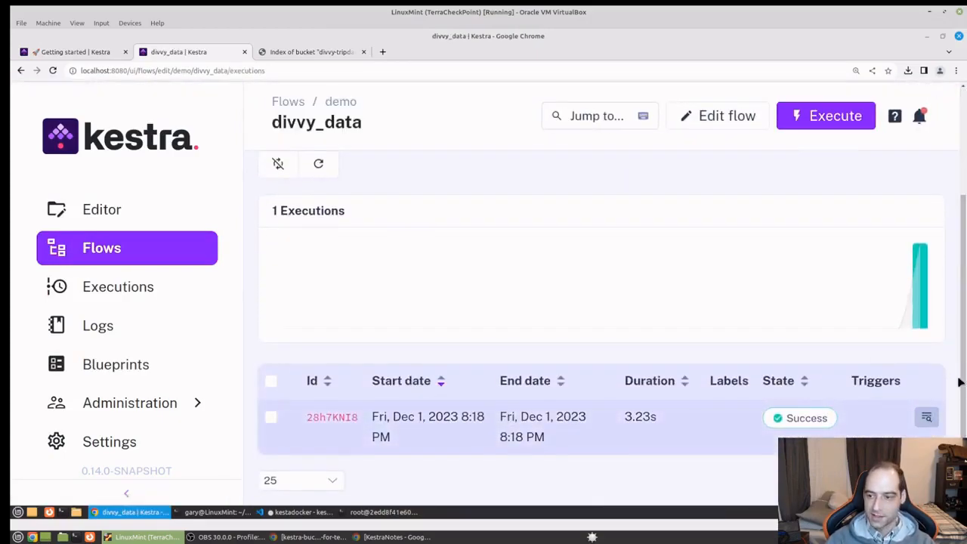
pyautogui.click(926, 417)
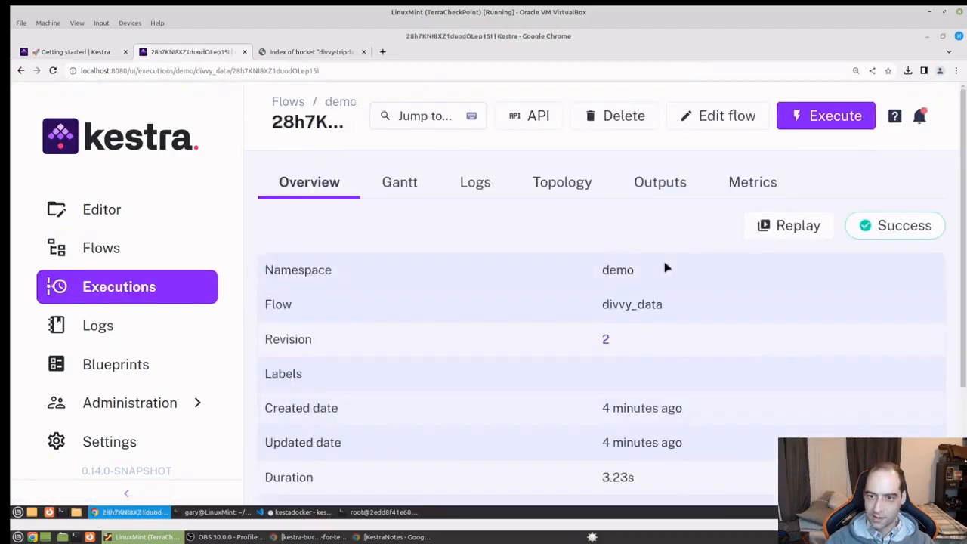
pyautogui.click(658, 184)
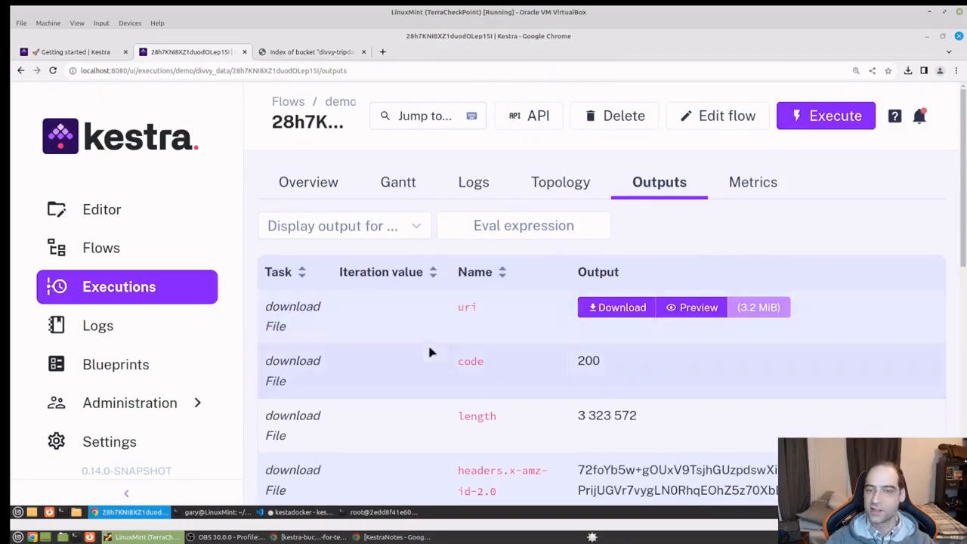
# Open the code editor for the demo namespace, collapse its file explorer and close getting-started.md so divvy_data.yml shows.
pyautogui.click(118, 249)
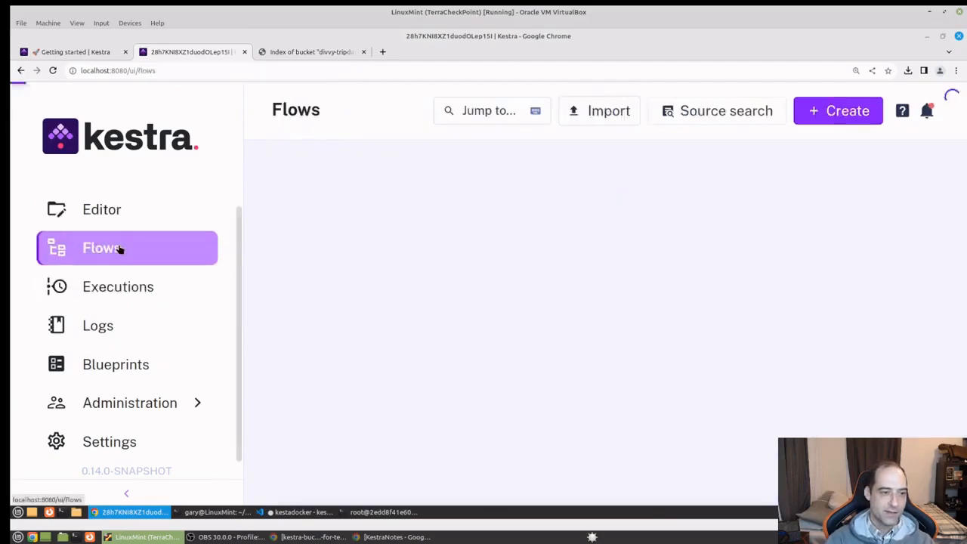
pyautogui.click(120, 225)
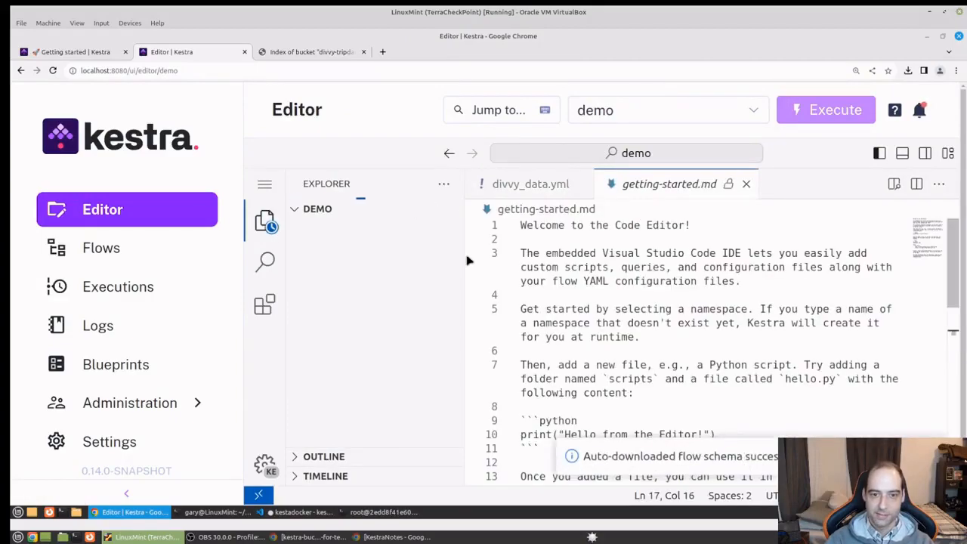
pyautogui.moveTo(465, 255); pyautogui.dragTo(345, 253)
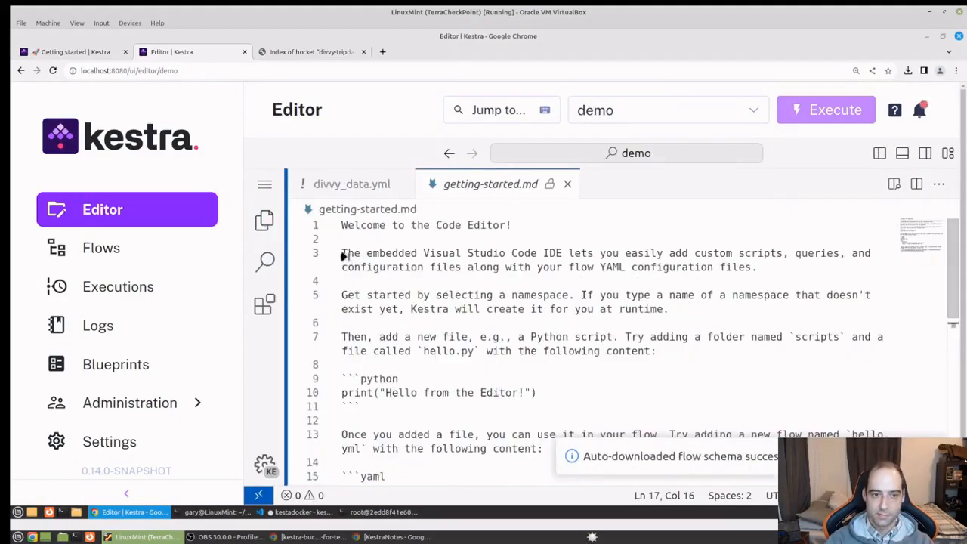
pyautogui.click(567, 184)
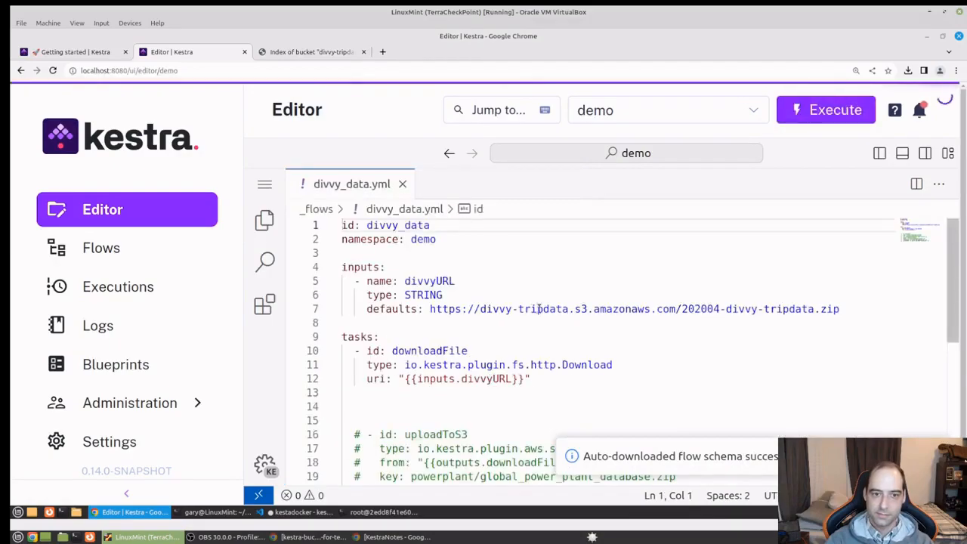
# Paste the copied unzip task below the downloadFile task in divvy_data.yml.
pyautogui.scroll(-3, 533, 308)
pyautogui.click(569, 277)
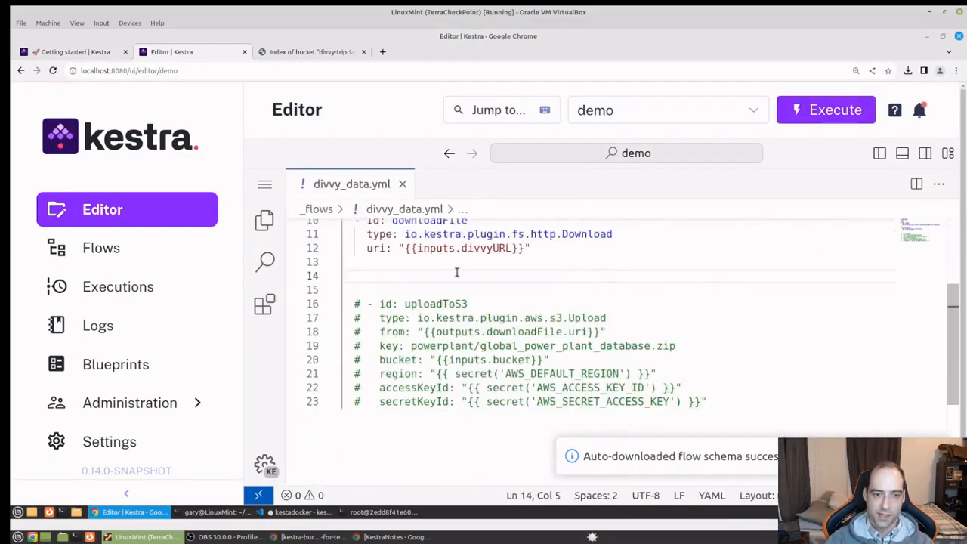
pyautogui.click(392, 268)
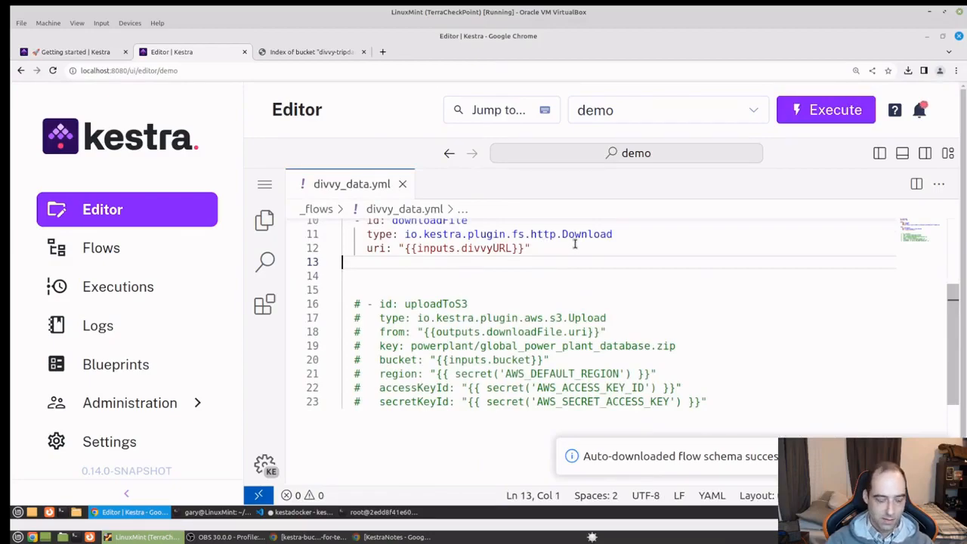
pyautogui.hotkey('ctrl', 'v')
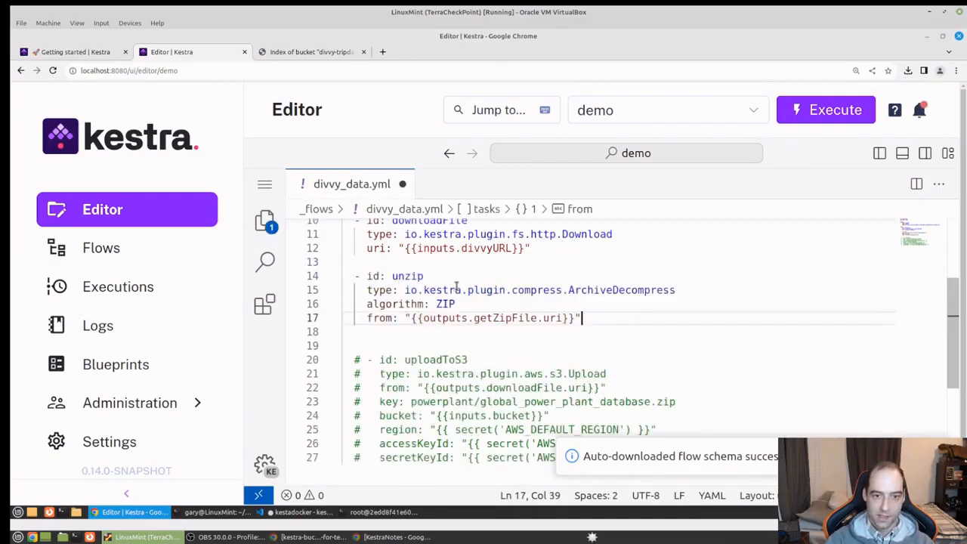
# Rename the downloadFile task's id to getDivvyData.
pyautogui.scroll(1, 444, 306)
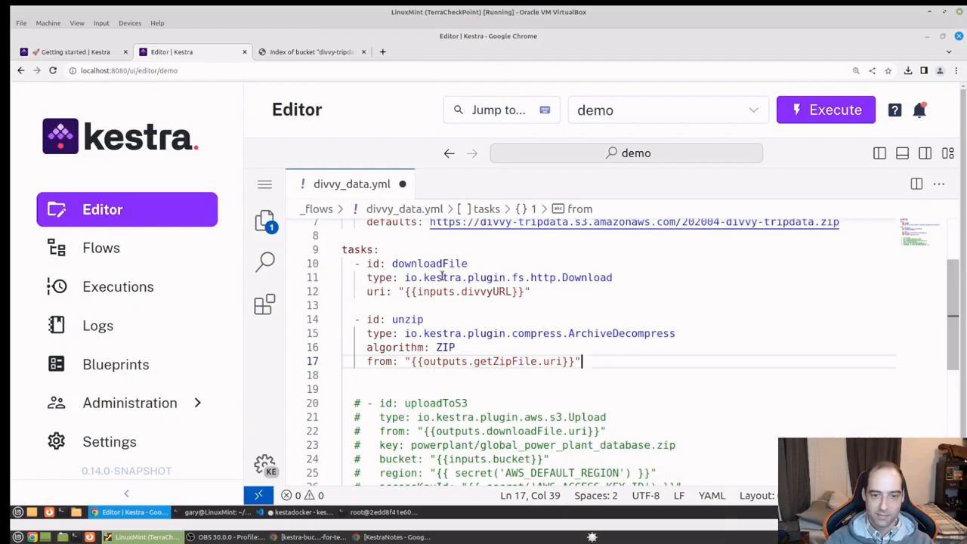
pyautogui.scroll(3, 440, 293)
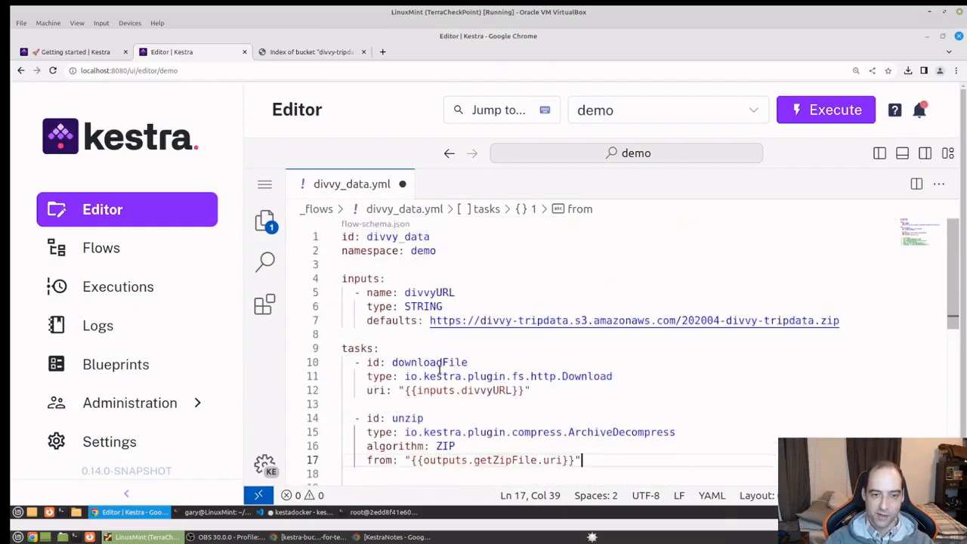
pyautogui.write('g')
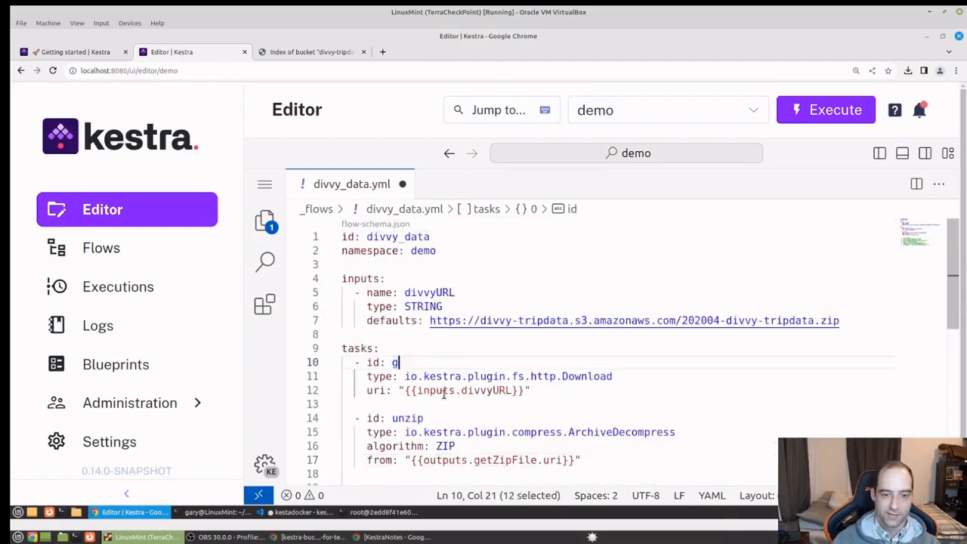
pyautogui.write('etDivvyData')
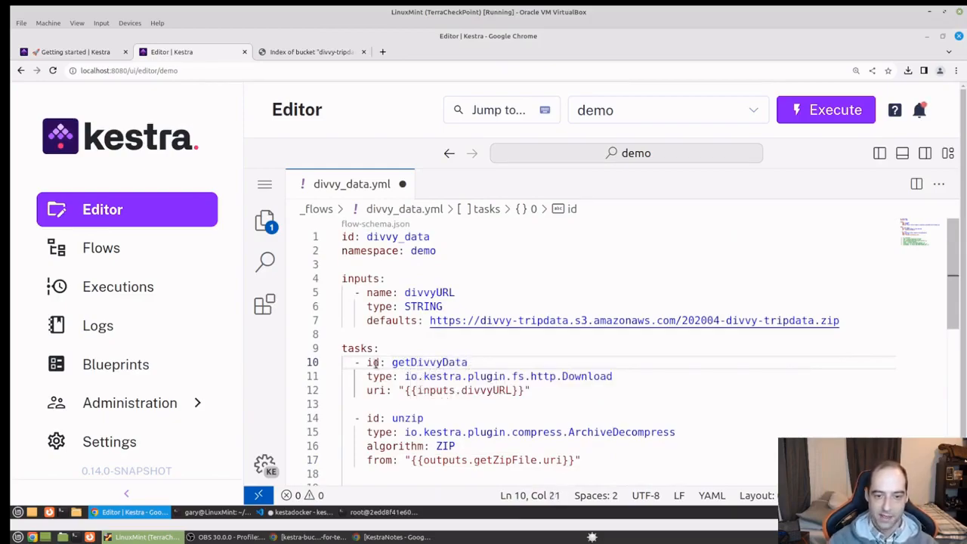
# Point the unzip task's from expression at the download task by replacing getZipFile with getDivvyData.
pyautogui.doubleClick(436, 361)
pyautogui.hotkey('ctrl', 'c')
pyautogui.scroll(-1, 528, 409)
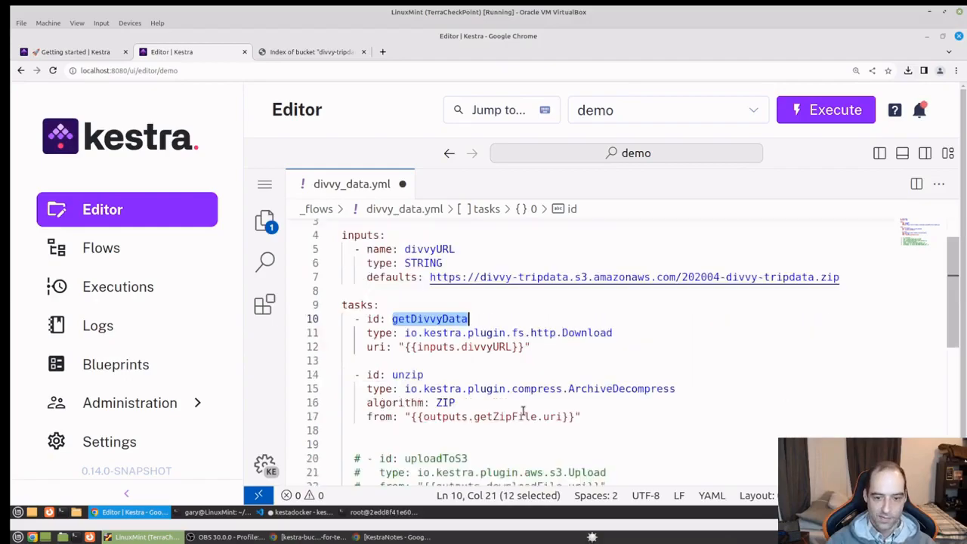
pyautogui.doubleClick(506, 416)
pyautogui.hotkey('ctrl', 'v')
pyautogui.click(646, 403)
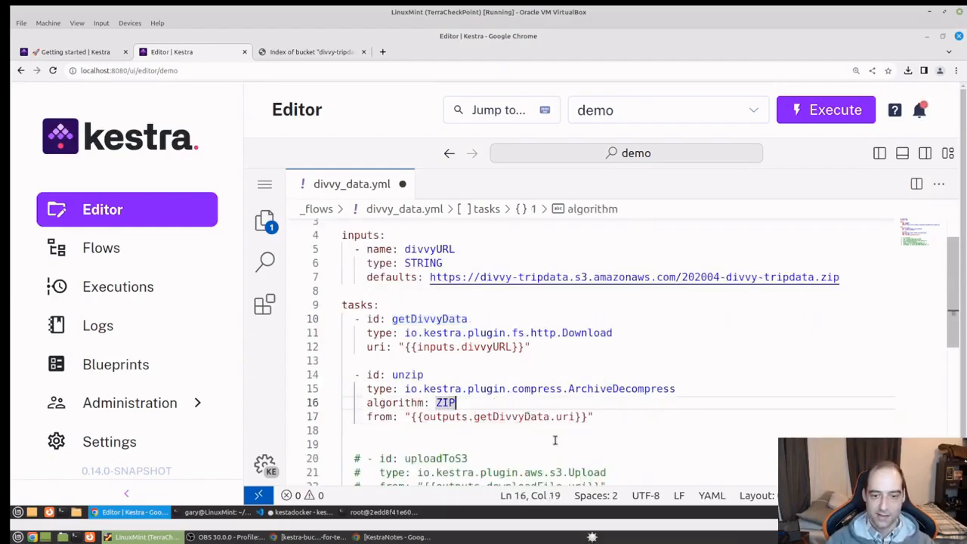
pyautogui.click(526, 441)
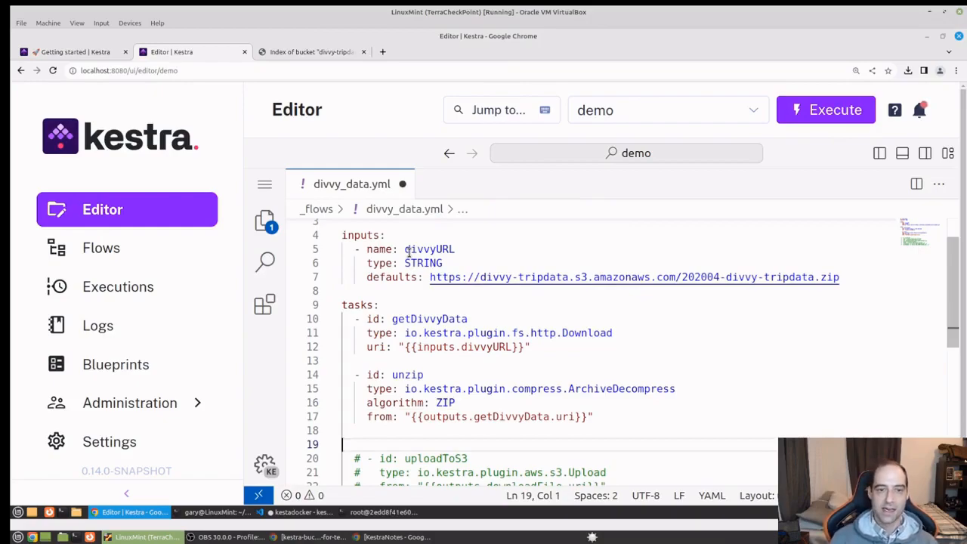
# Save and close the edited divvy_data.yml, and reopen it from the demo namespace's _flows folder.
pyautogui.click(403, 185)
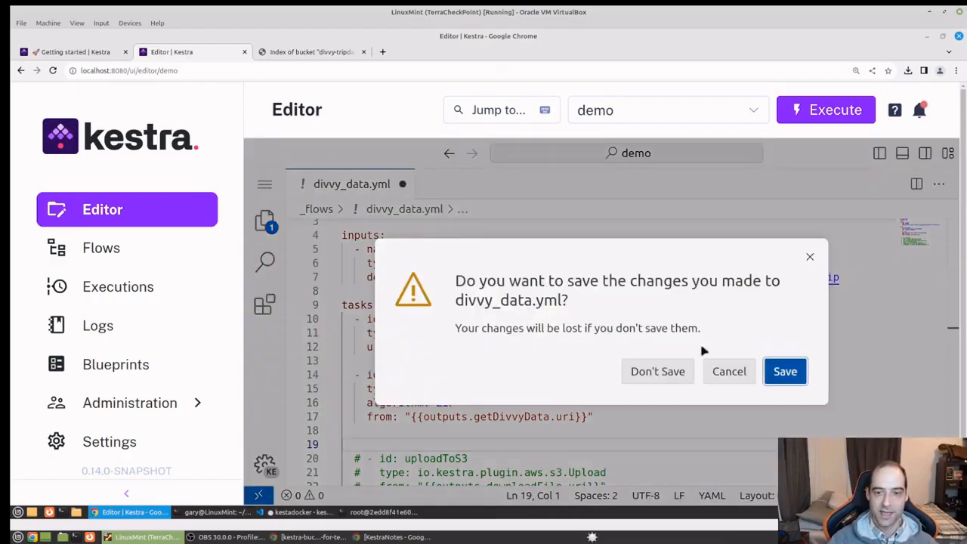
pyautogui.click(785, 370)
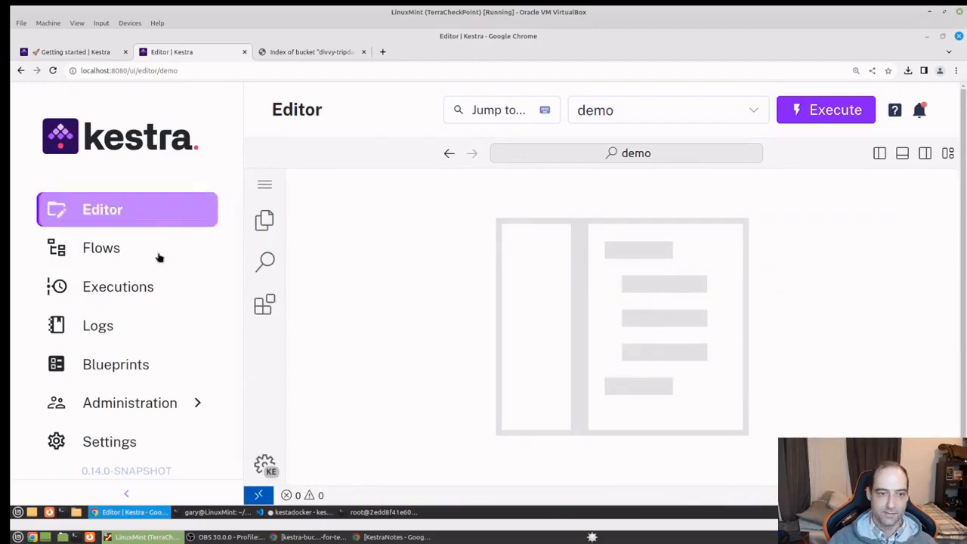
pyautogui.click(265, 221)
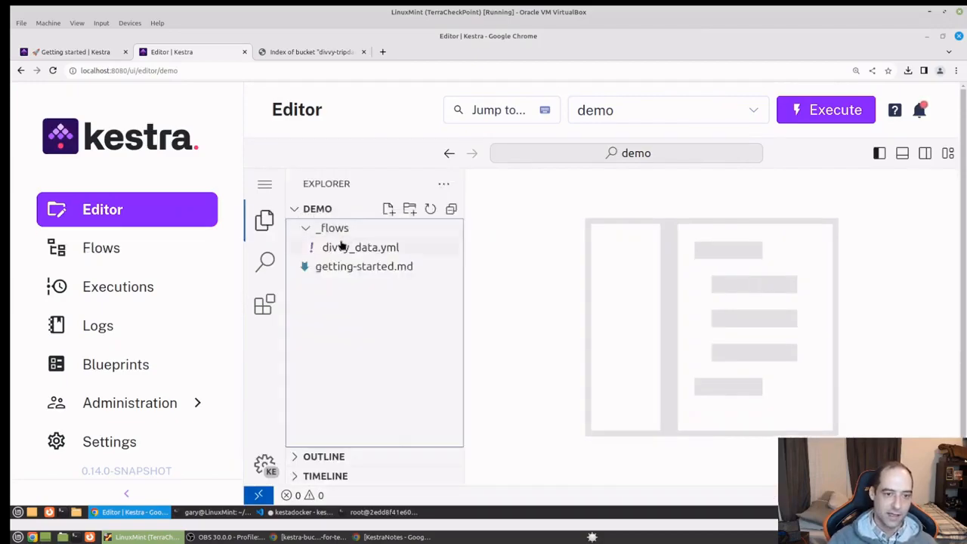
pyautogui.click(342, 247)
pyautogui.click(720, 310)
# Execute the divvy_data flow with the default divvyURL input and dismiss the notification.
pyautogui.click(850, 109)
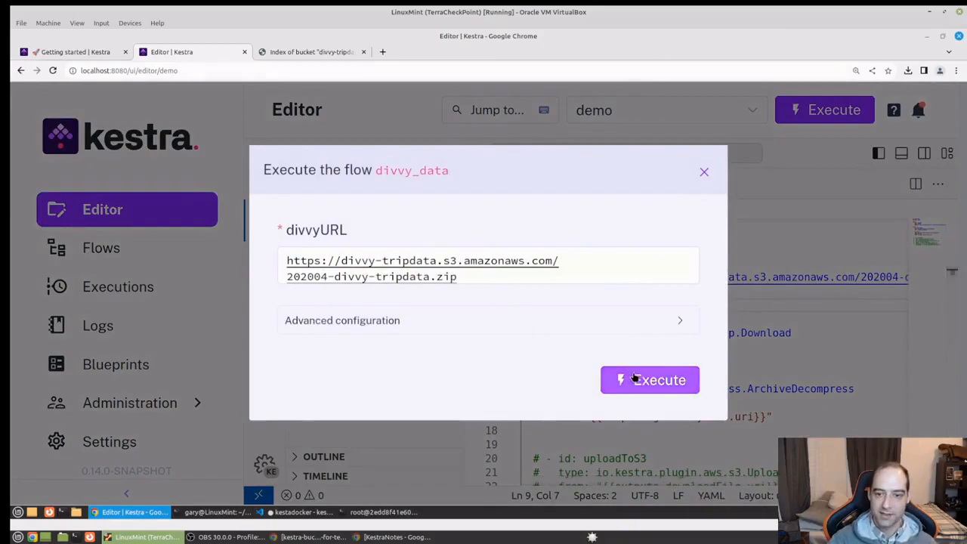
pyautogui.click(634, 375)
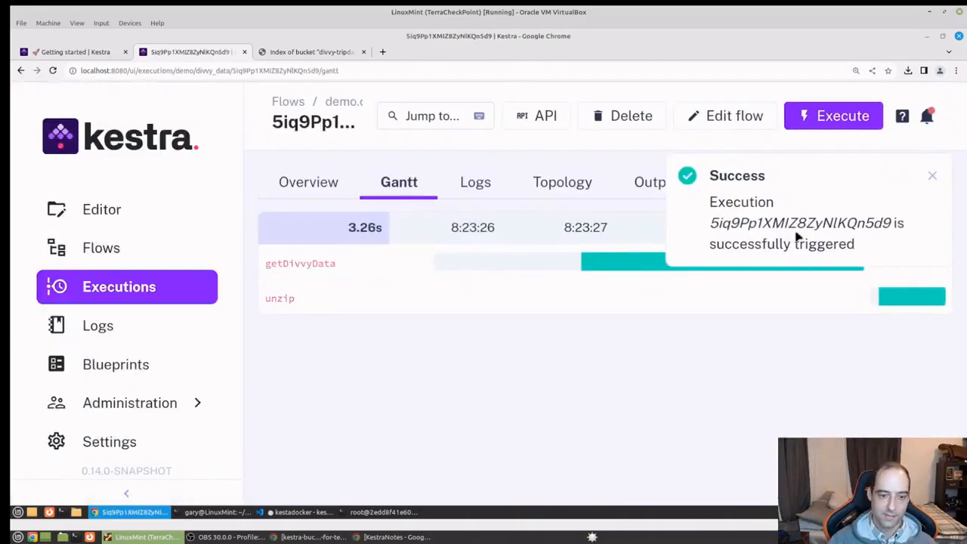
pyautogui.click(932, 175)
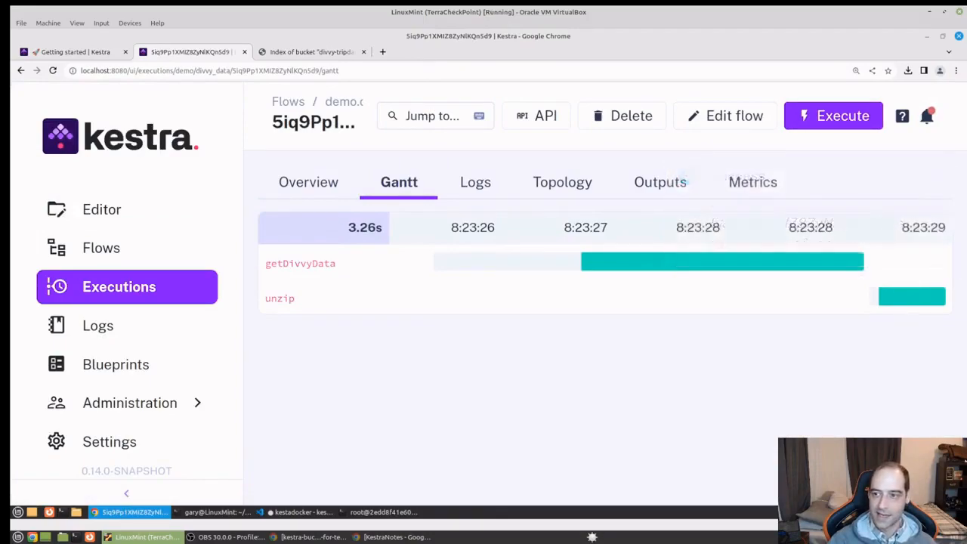
# Expand the unzip task in the execution's Gantt view and open its outputs.
pyautogui.click(923, 306)
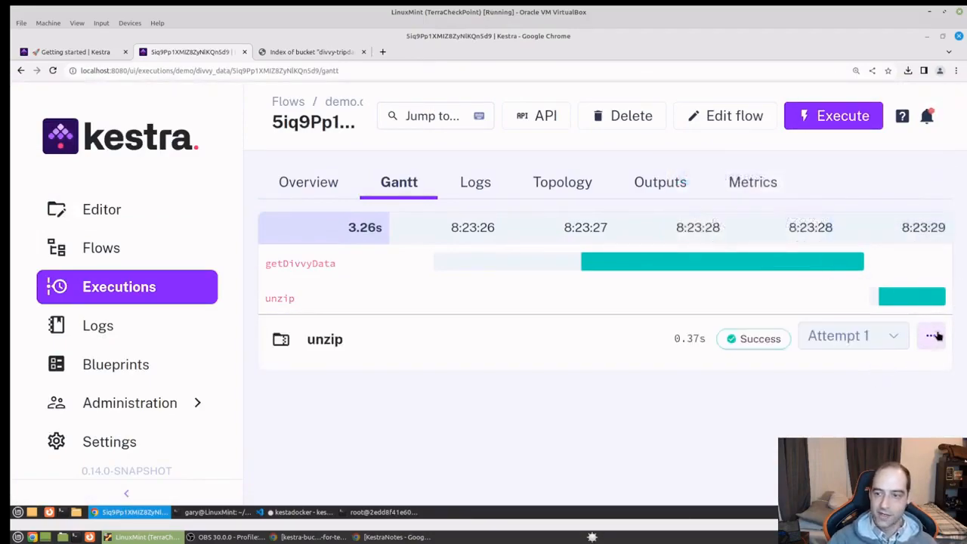
pyautogui.click(935, 336)
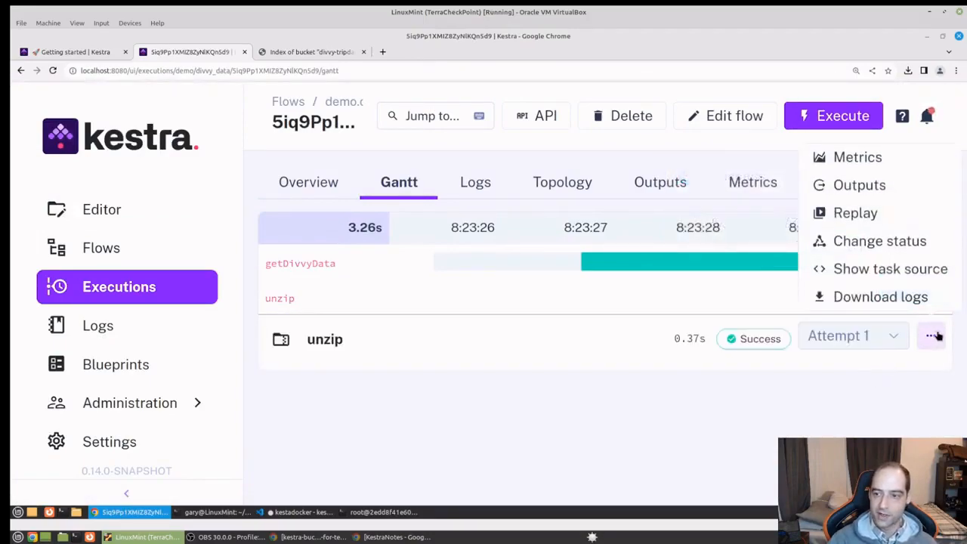
pyautogui.click(847, 184)
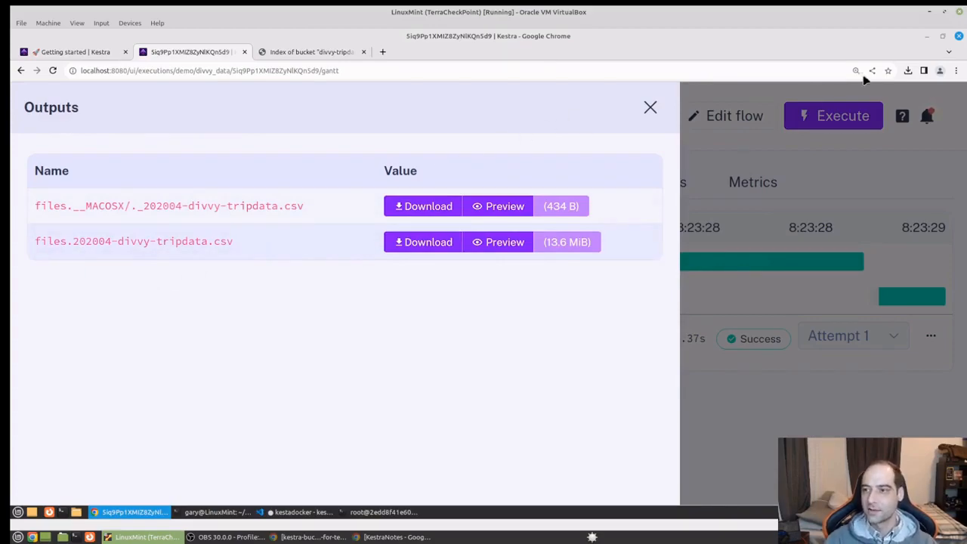
# Inspect the contents of the downloaded 202004-divvy-tripdata (1).zip, and close the archive and the task outputs.
pyautogui.click(908, 71)
pyautogui.click(829, 119)
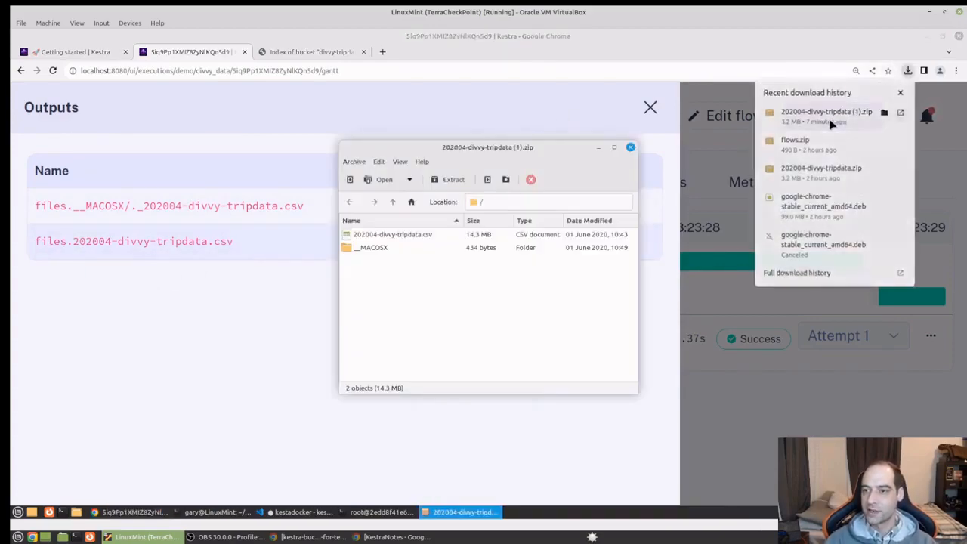
pyautogui.click(358, 237)
pyautogui.click(356, 250)
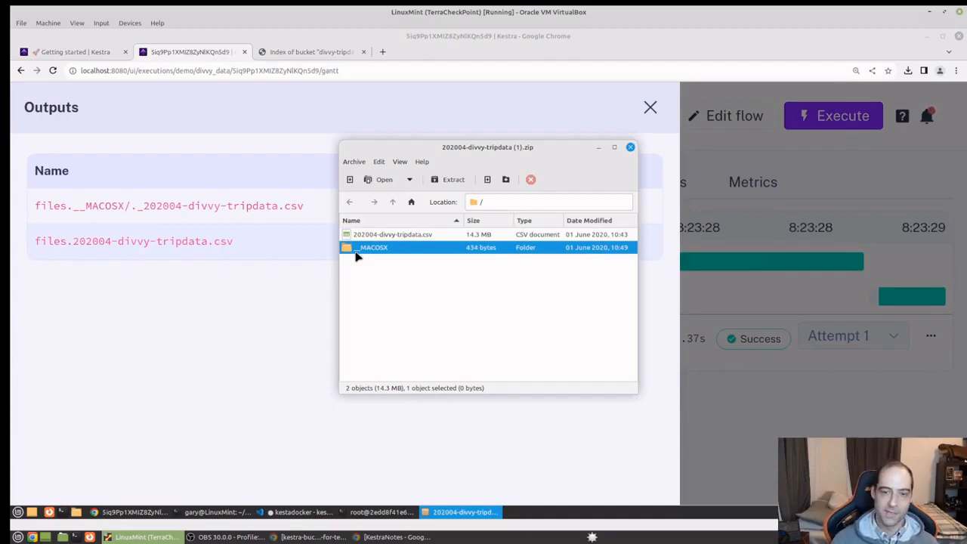
pyautogui.click(629, 147)
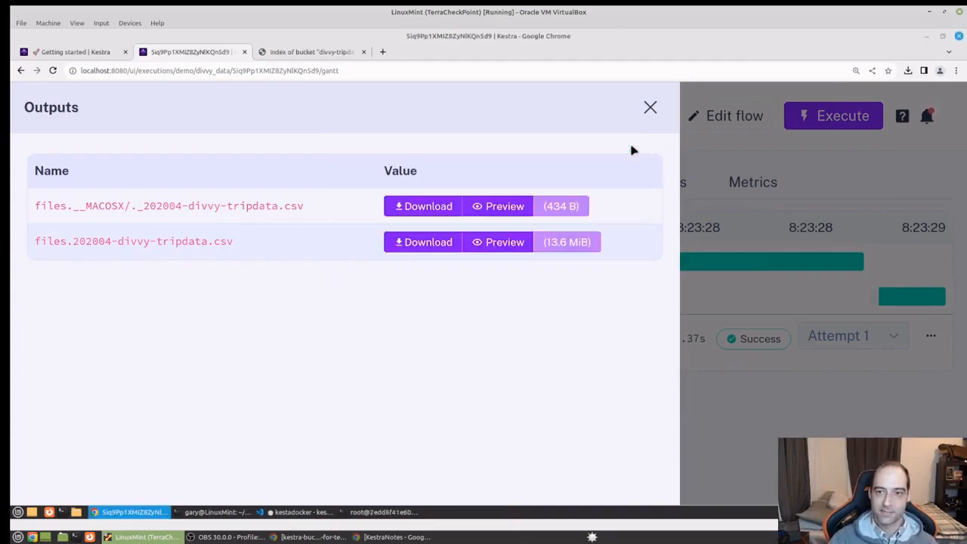
pyautogui.click(649, 106)
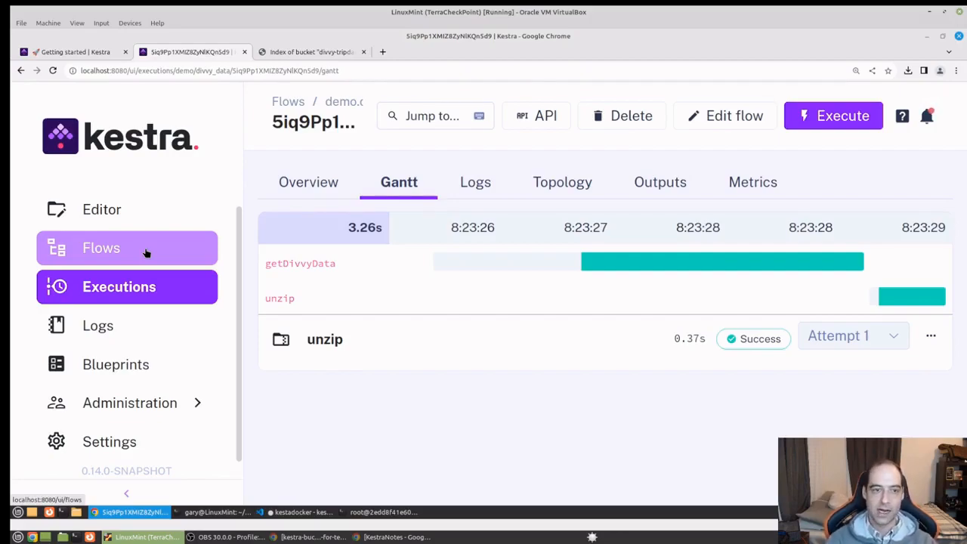
# Select the divvy_data flow in the flows list and export it as a zip file.
pyautogui.click(146, 253)
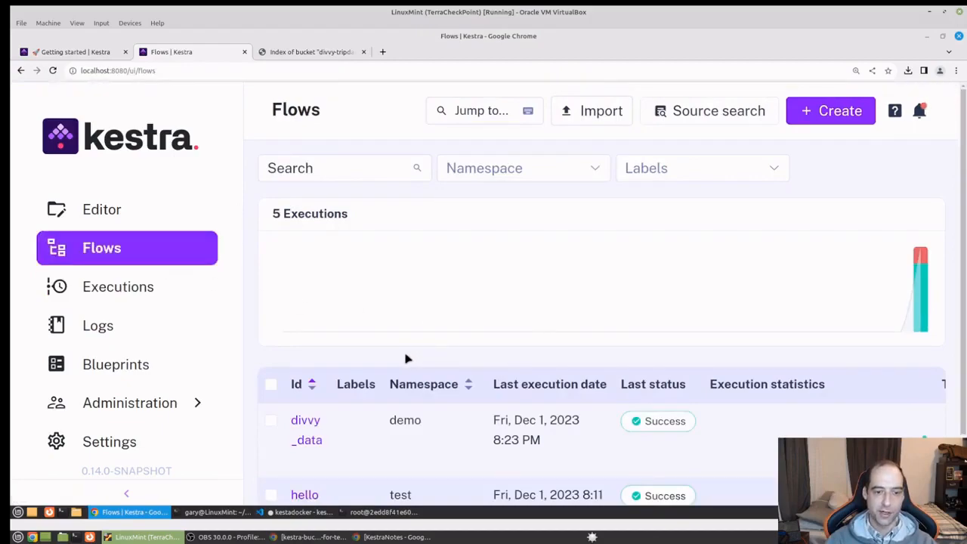
pyautogui.scroll(-2, 325, 374)
pyautogui.click(270, 361)
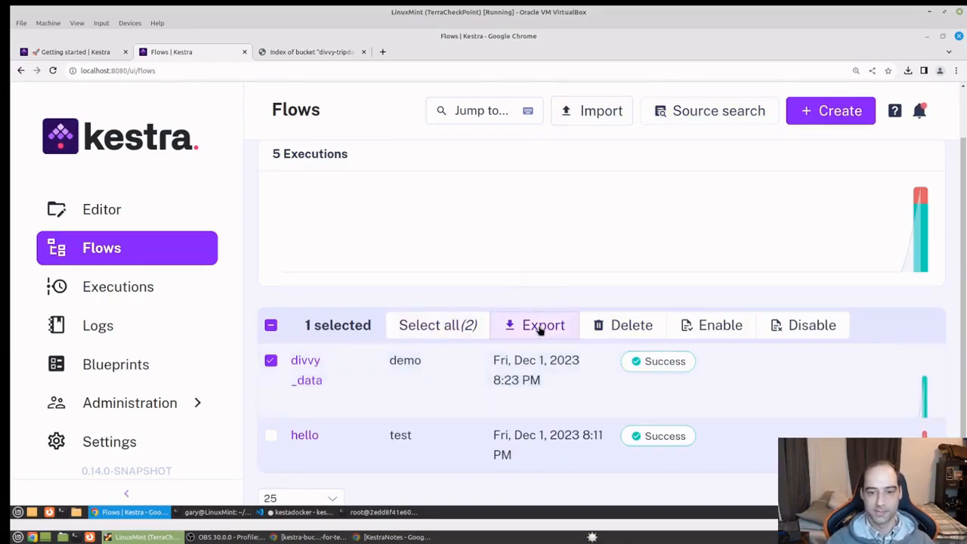
pyautogui.click(552, 326)
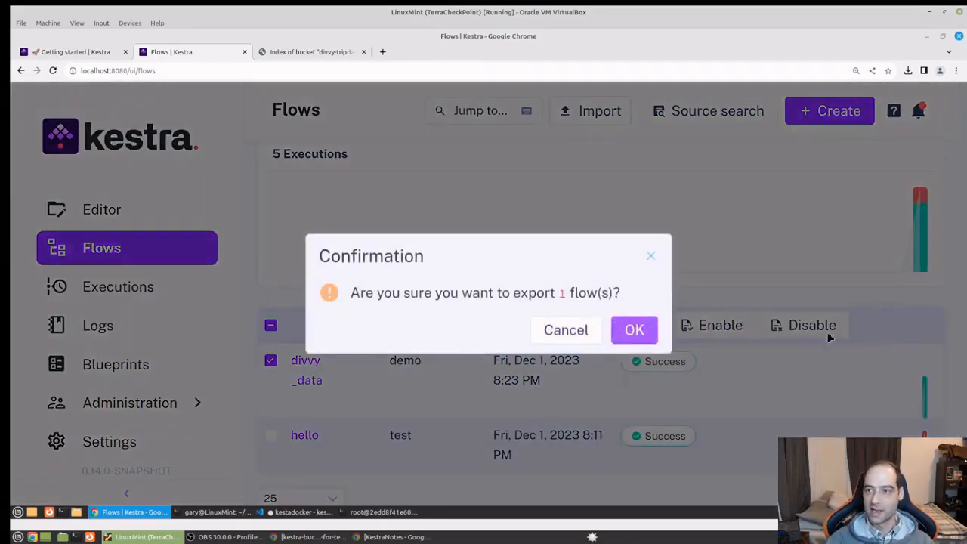
pyautogui.click(635, 329)
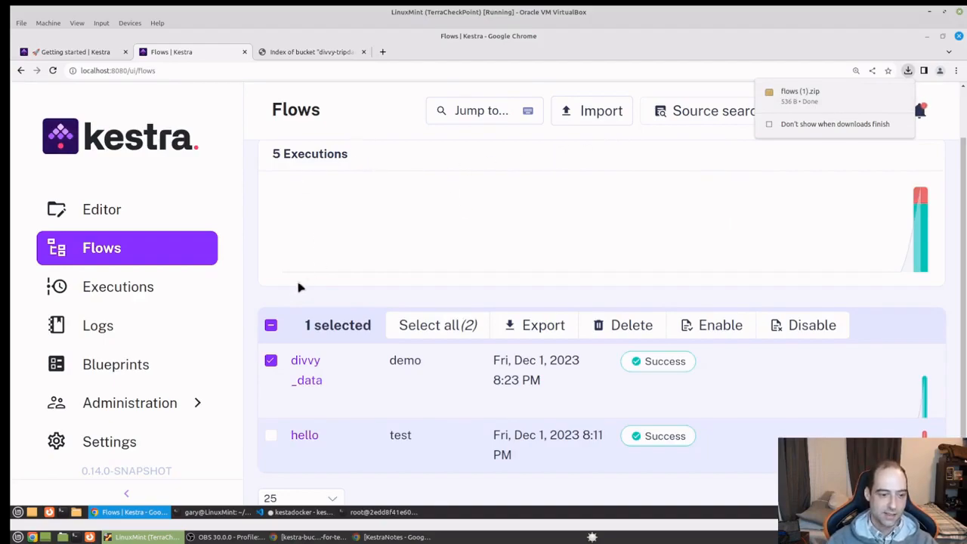
# Switch to Visual Studio Code and stop the running Kestra Docker container in its terminal.
pyautogui.moveTo(384, 513)
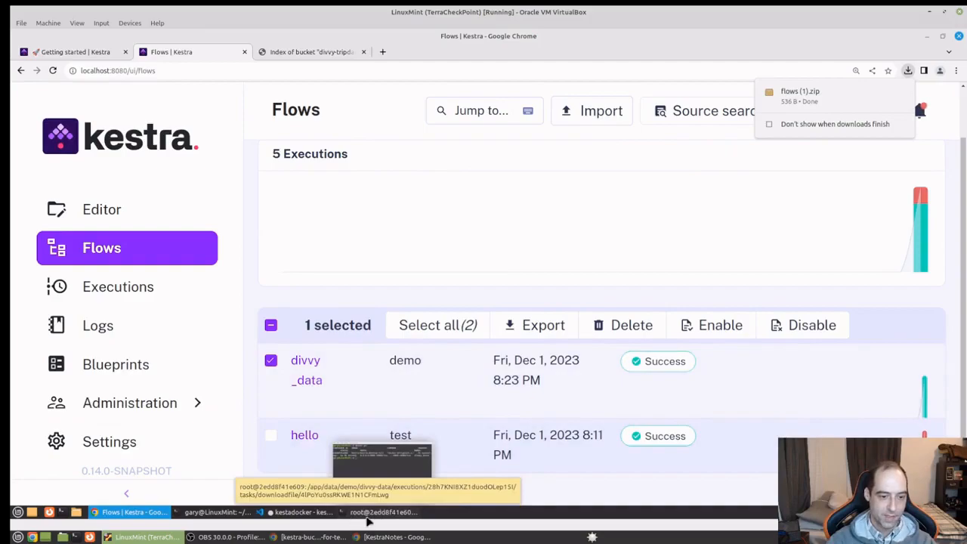
pyautogui.moveTo(223, 514)
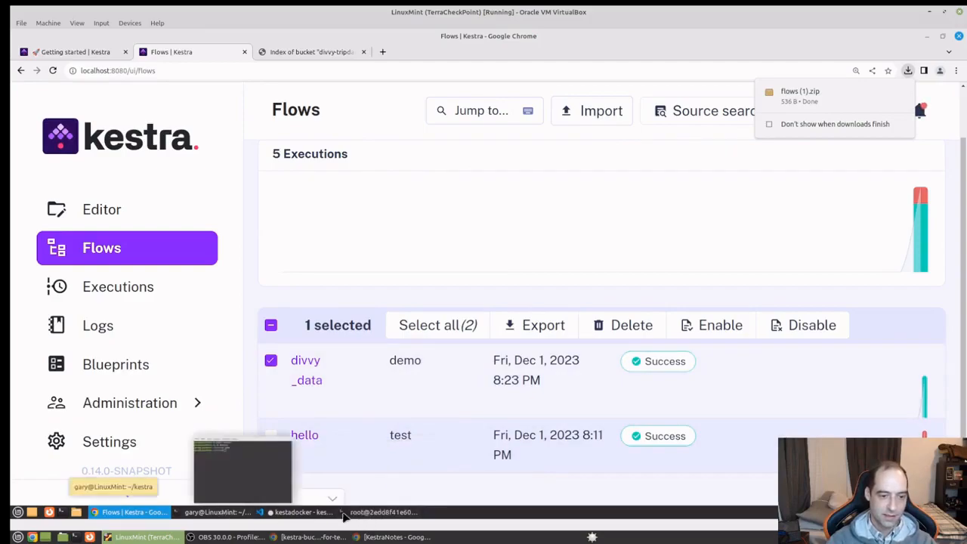
pyautogui.click(352, 481)
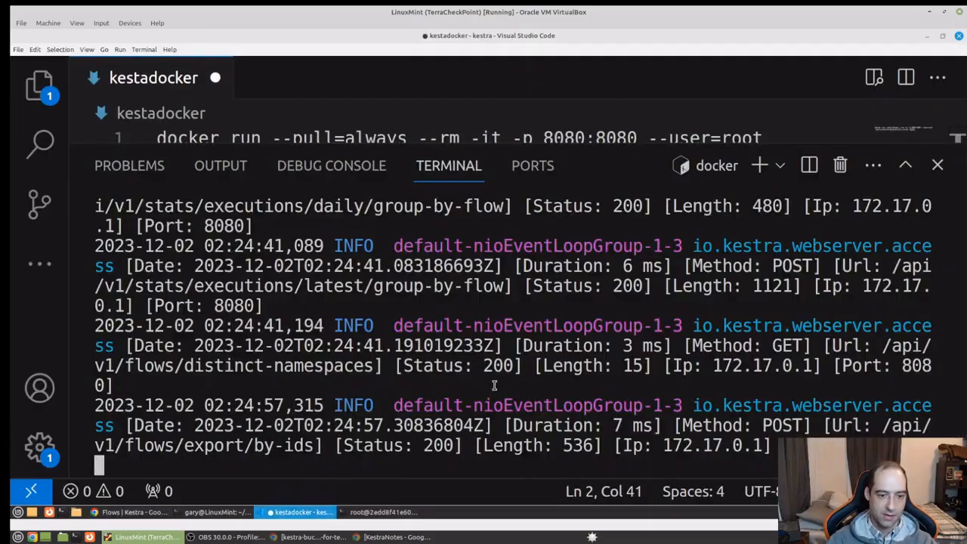
pyautogui.moveTo(368, 514)
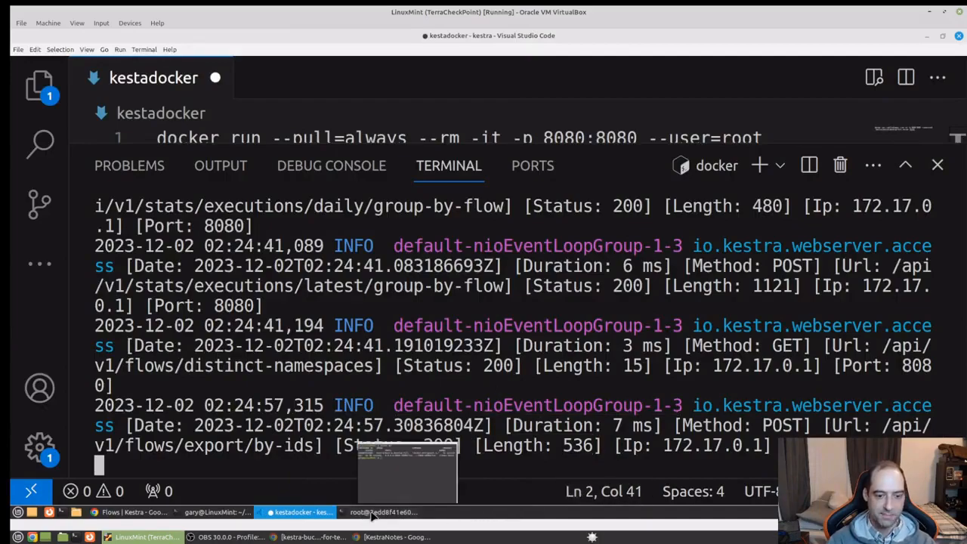
pyautogui.hotkey('ctrl', 'c')
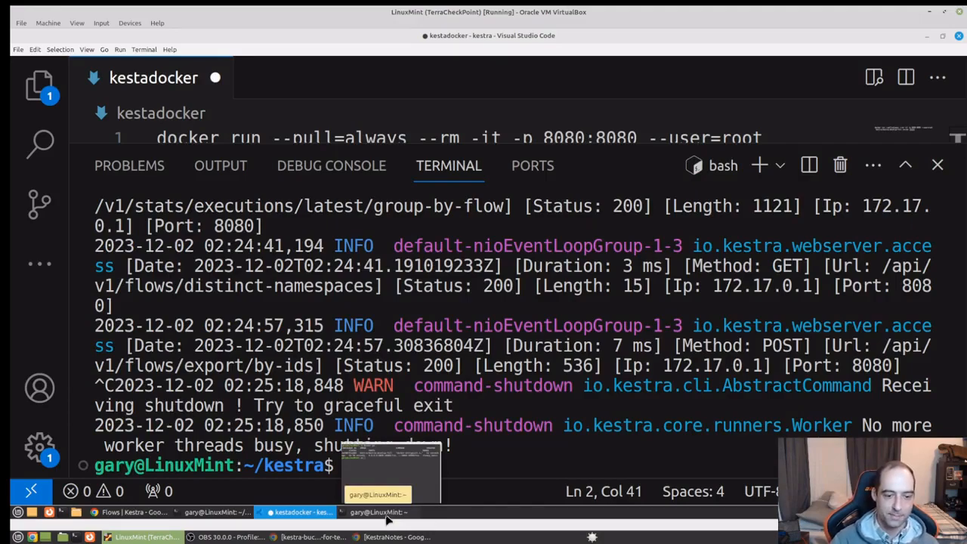
# Switch to the Google Cloud console and go from the kestra-bucket-for-test details back to the bucket list.
pyautogui.click(344, 537)
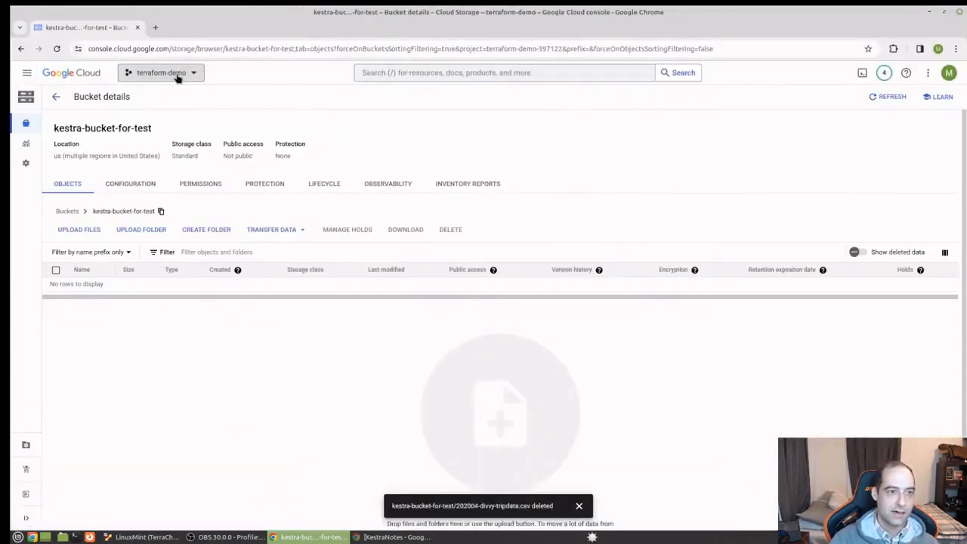
pyautogui.click(26, 76)
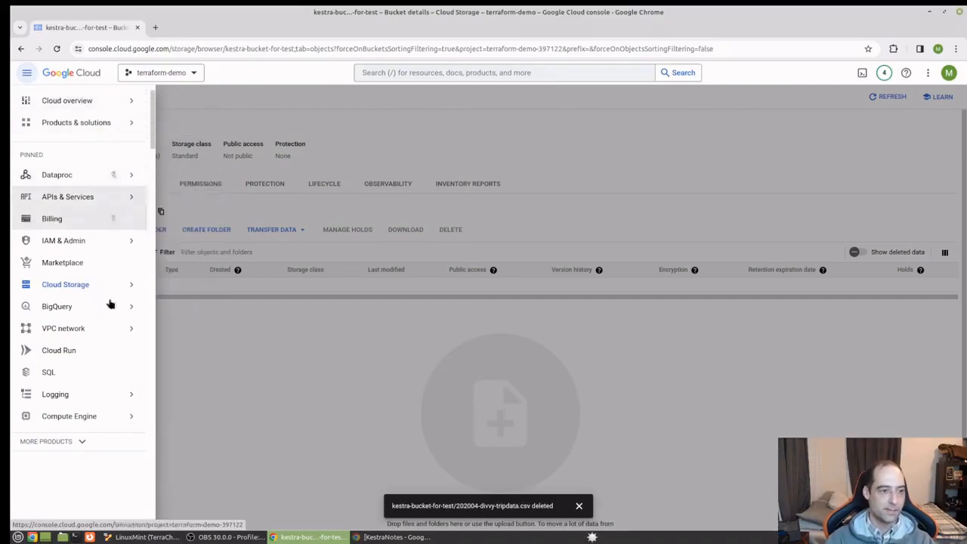
pyautogui.click(330, 371)
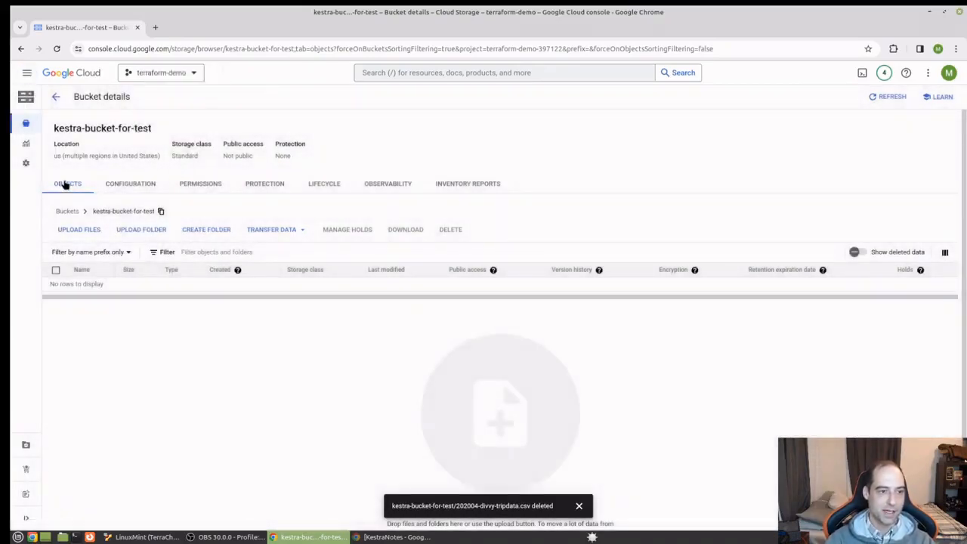
pyautogui.click(57, 99)
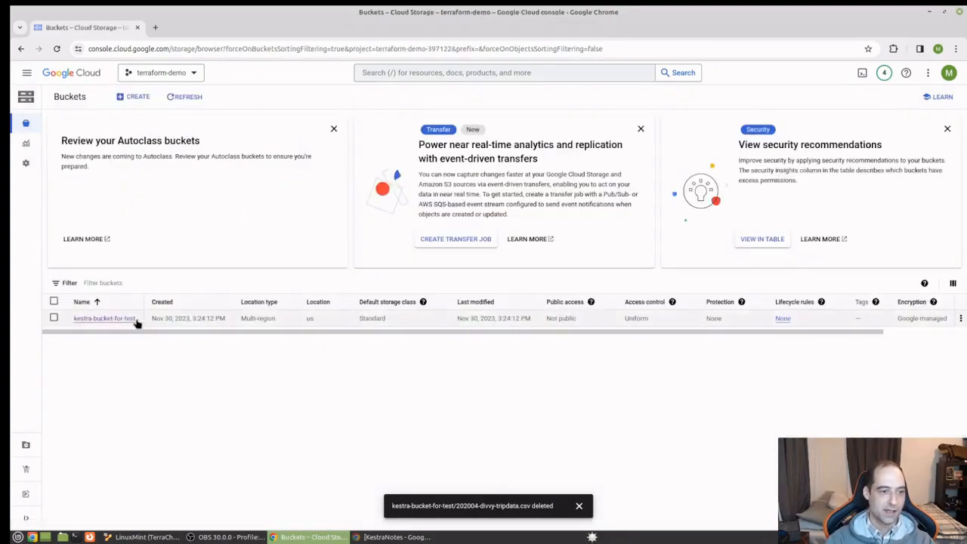
# Open the IAM & Admin service accounts page for the terraform-demo project.
pyautogui.click(18, 74)
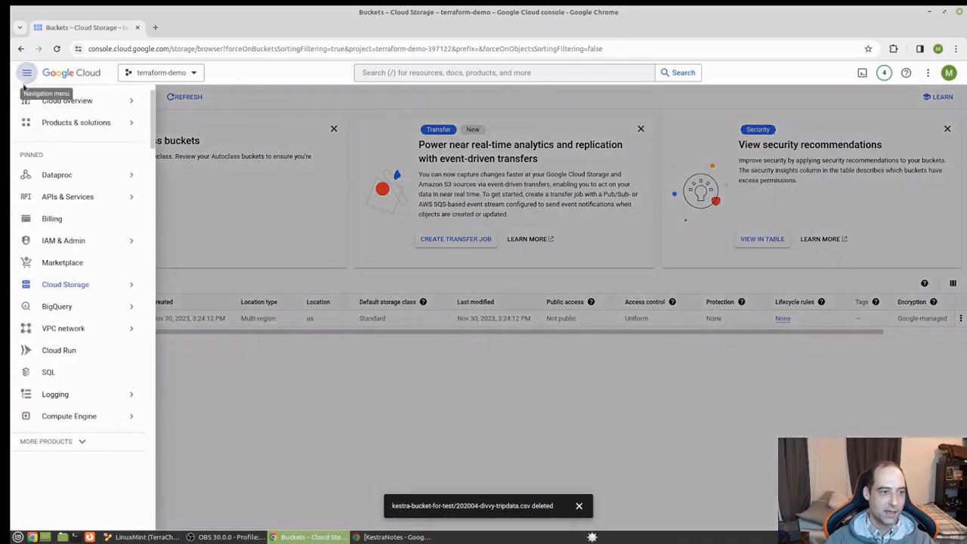
pyautogui.moveTo(84, 240)
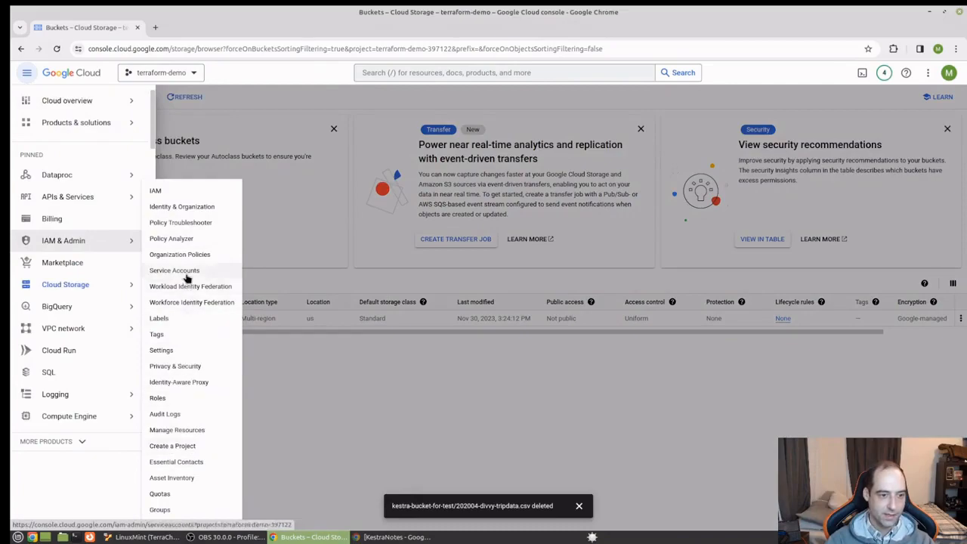
pyautogui.click(181, 272)
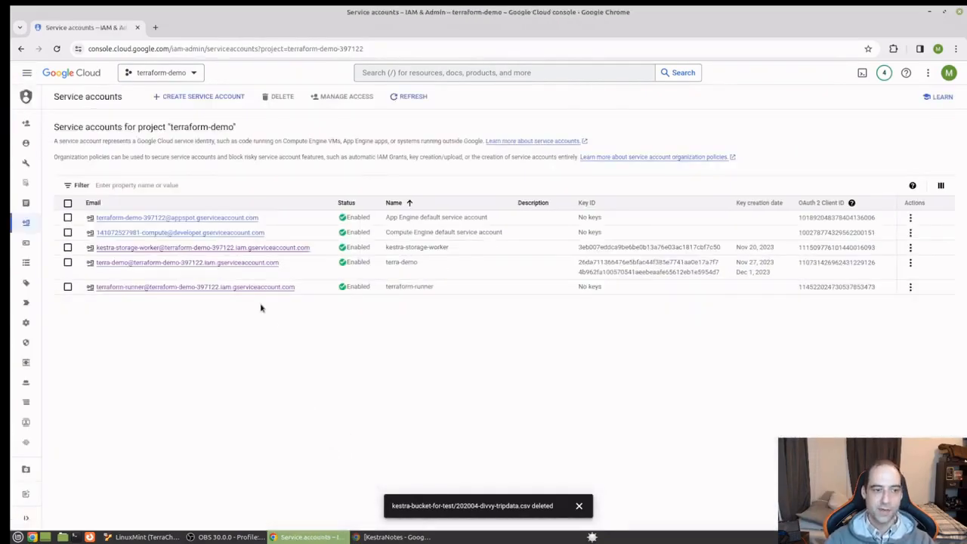
# Start creating a service account and name it kestra-bucket-pusher.
pyautogui.click(181, 98)
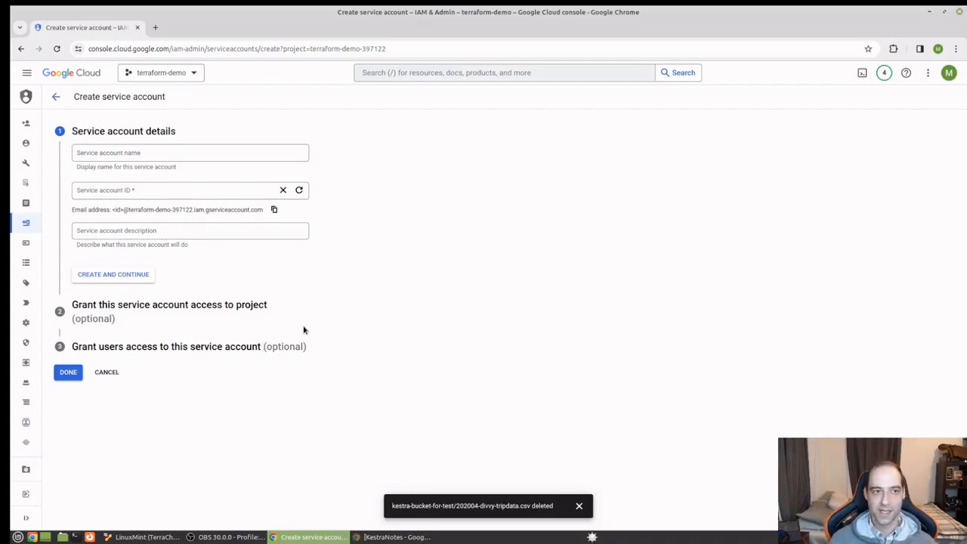
pyautogui.click(163, 190)
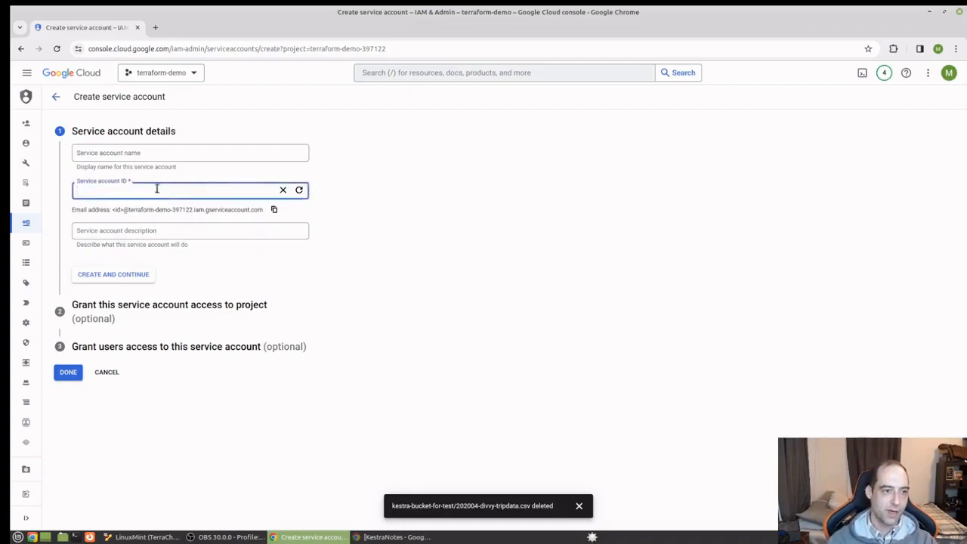
pyautogui.click(160, 152)
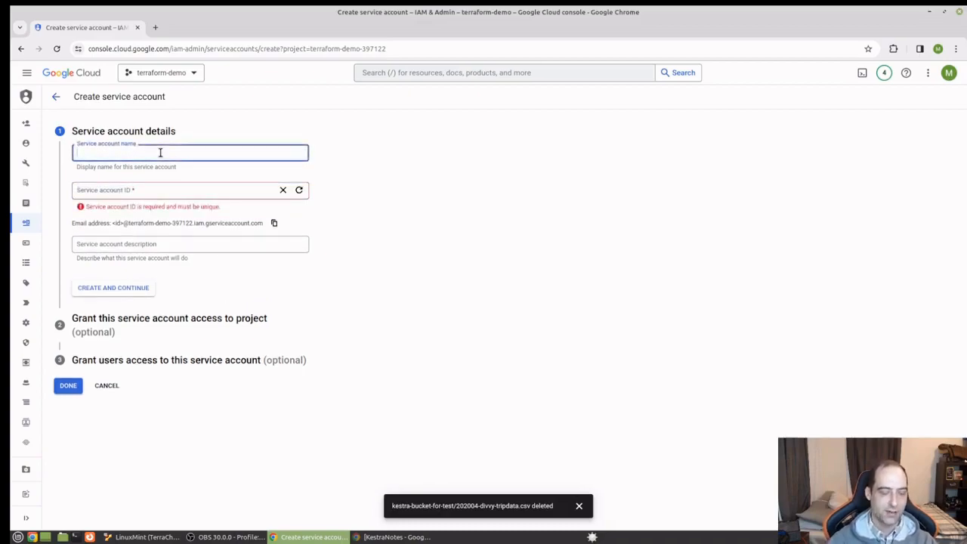
pyautogui.write('kestra')
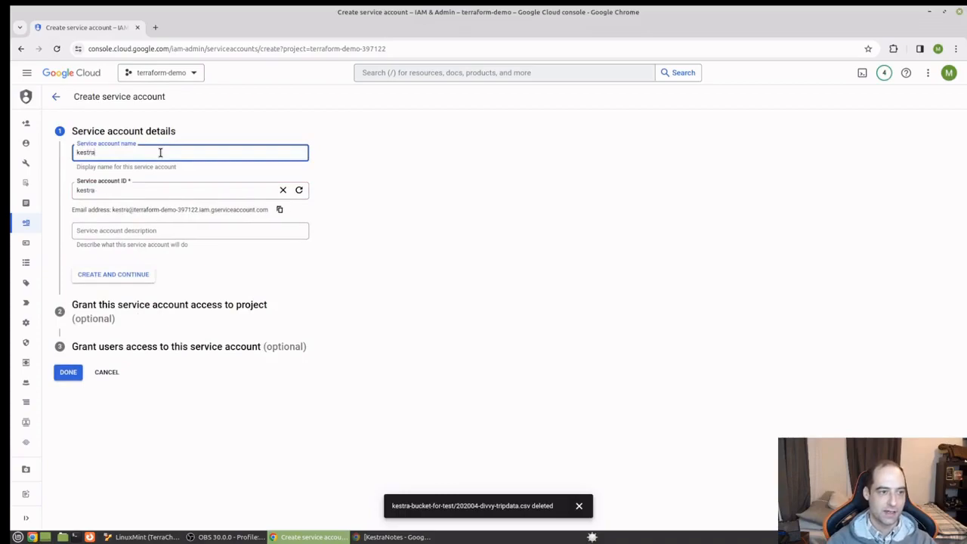
pyautogui.write('-bucke')
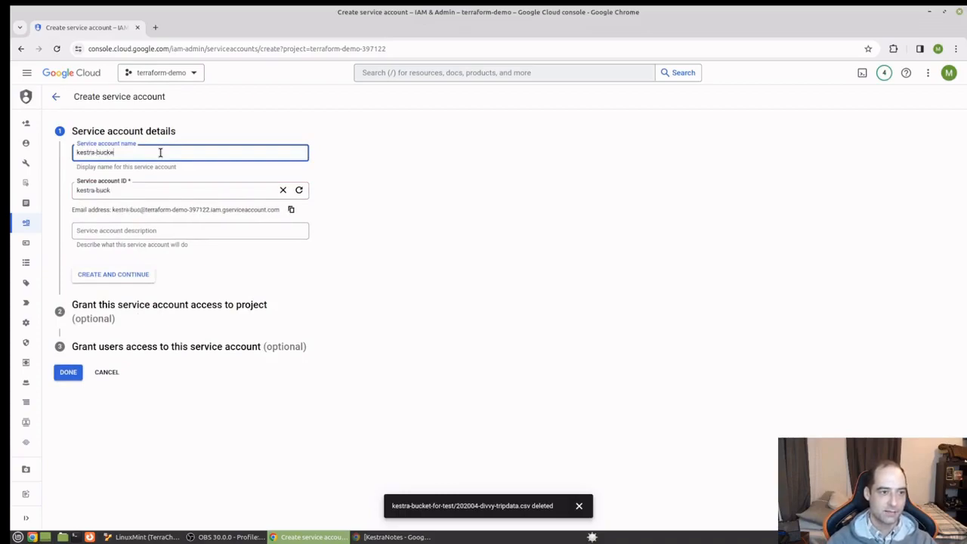
pyautogui.write('t-pusher')
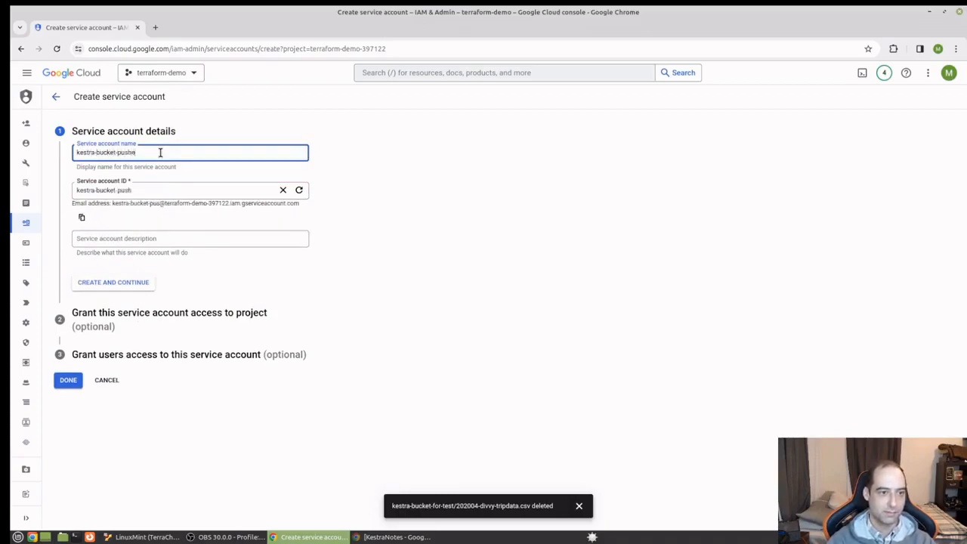
# Create the service account, grant it the Cloud Storage role Storage Object Creator, and finish the setup without granting user access.
pyautogui.click(105, 281)
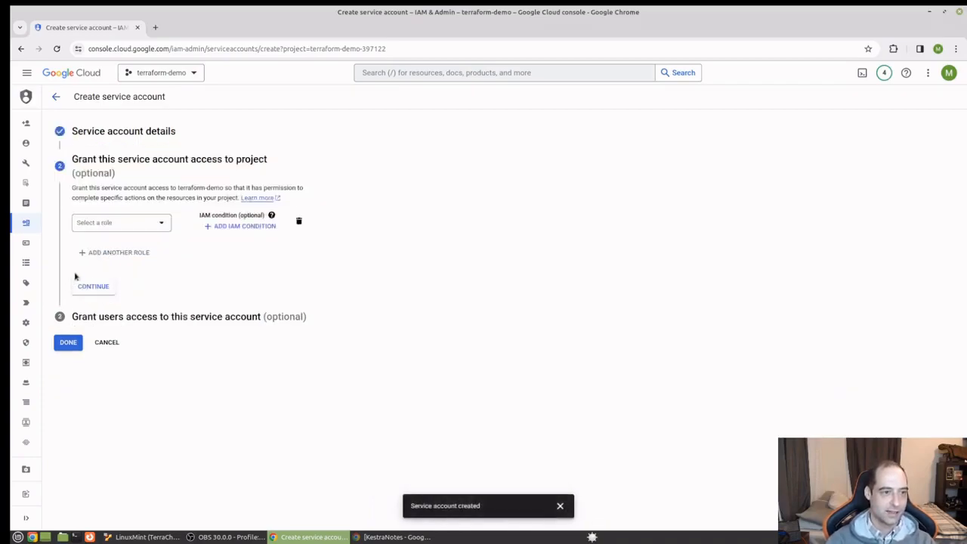
pyautogui.click(116, 222)
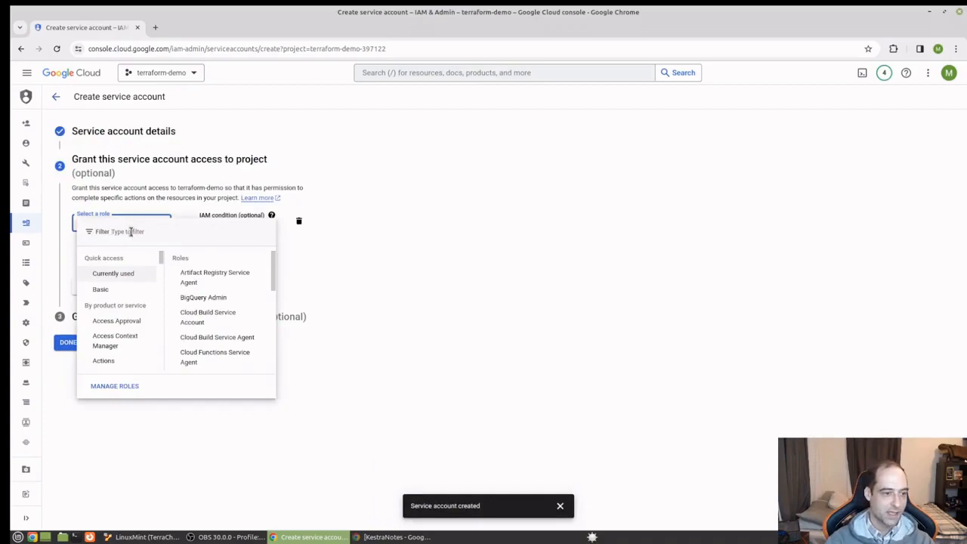
pyautogui.scroll(-15, 132, 351)
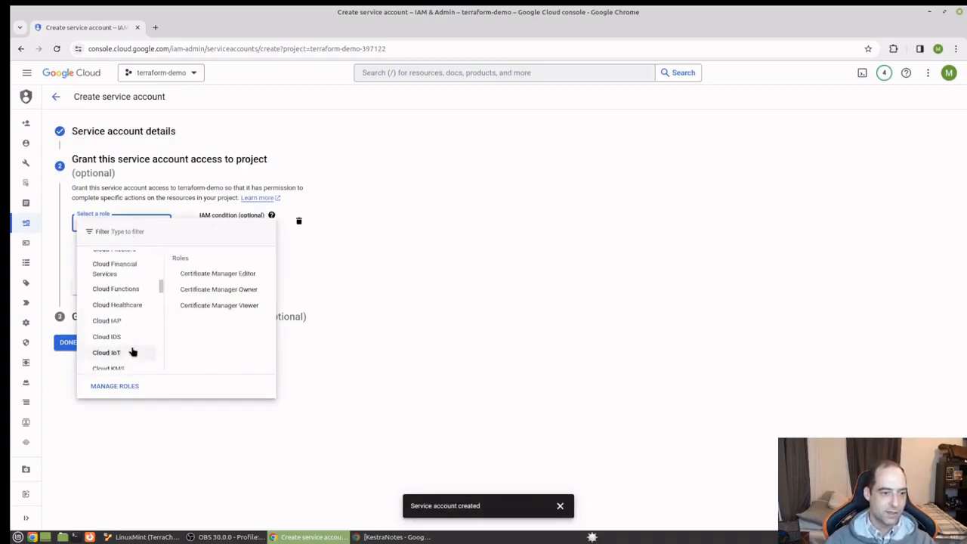
pyautogui.moveTo(132, 351)
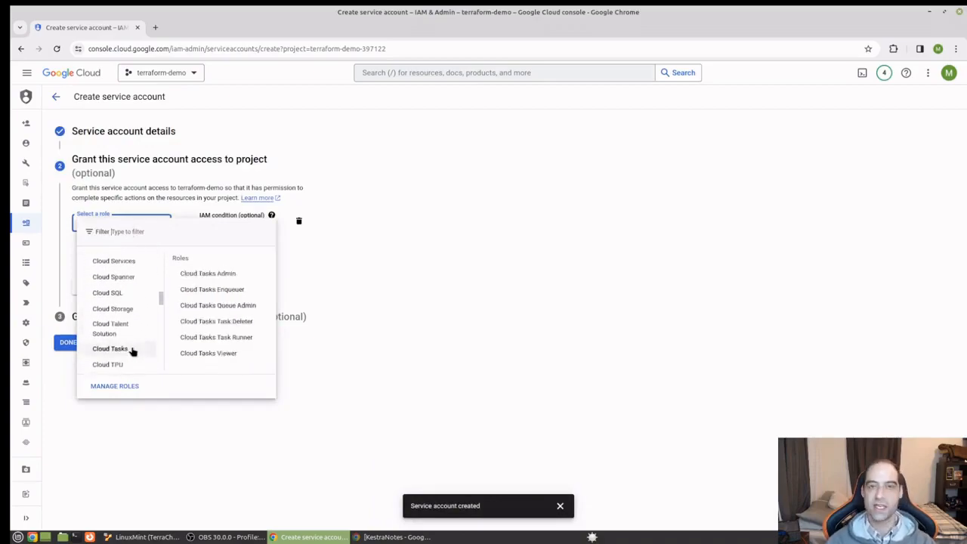
pyautogui.scroll(-3, 133, 351)
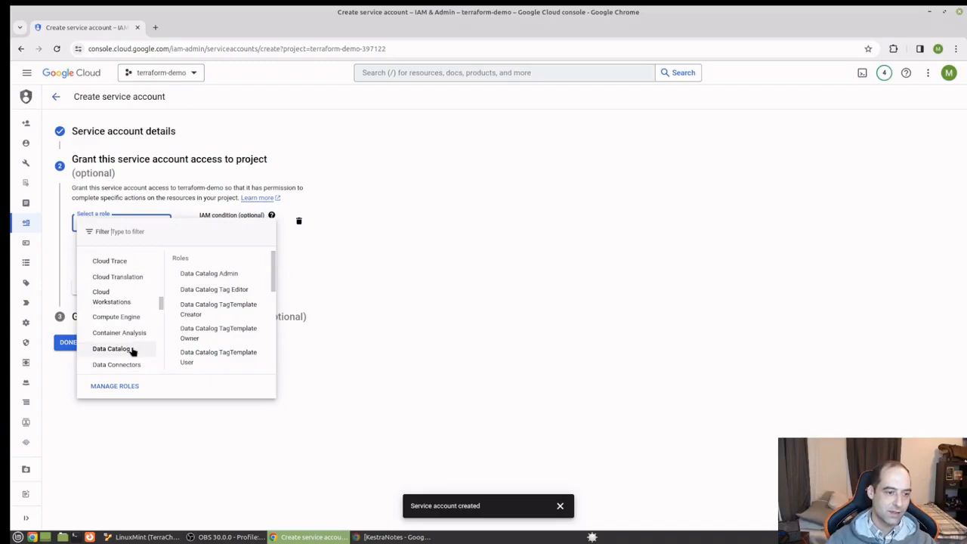
pyautogui.scroll(2, 132, 351)
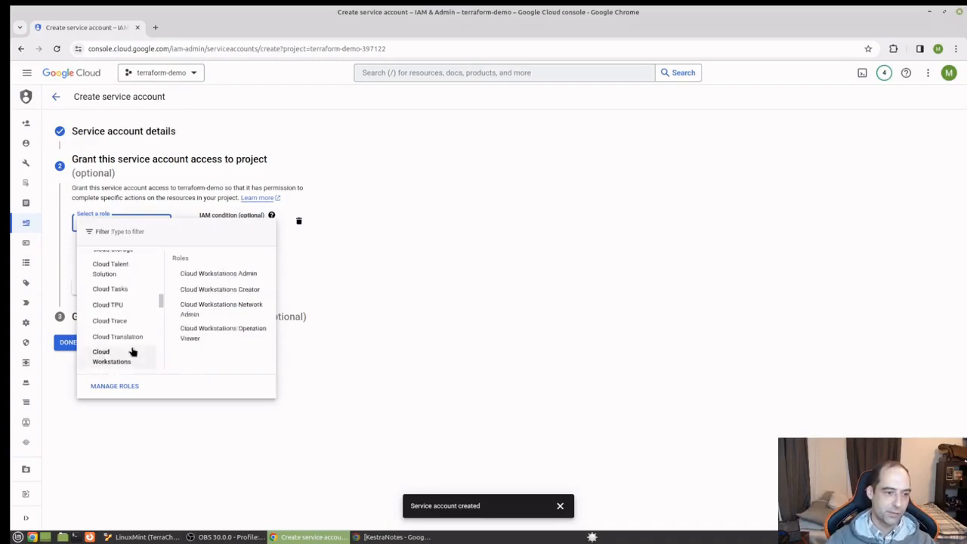
pyautogui.scroll(2, 132, 351)
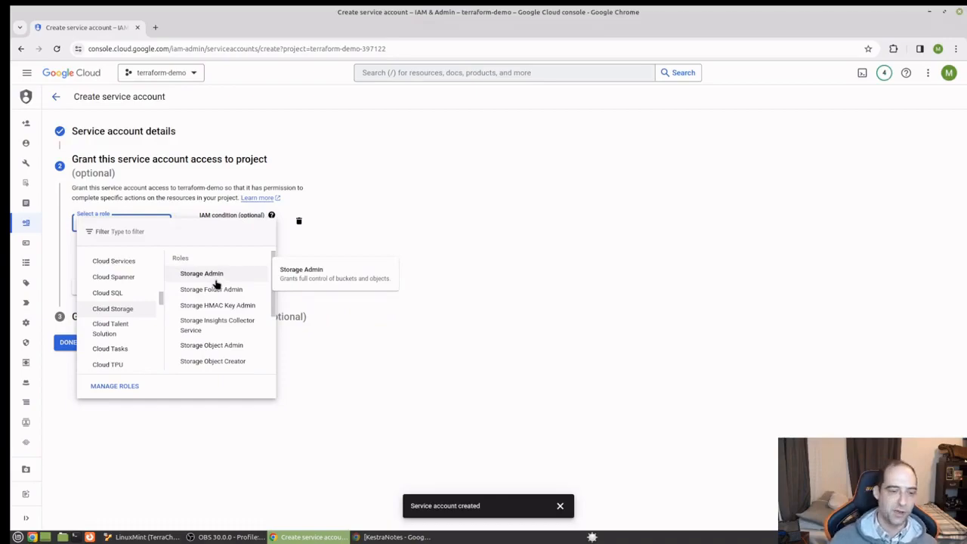
pyautogui.scroll(-3, 210, 336)
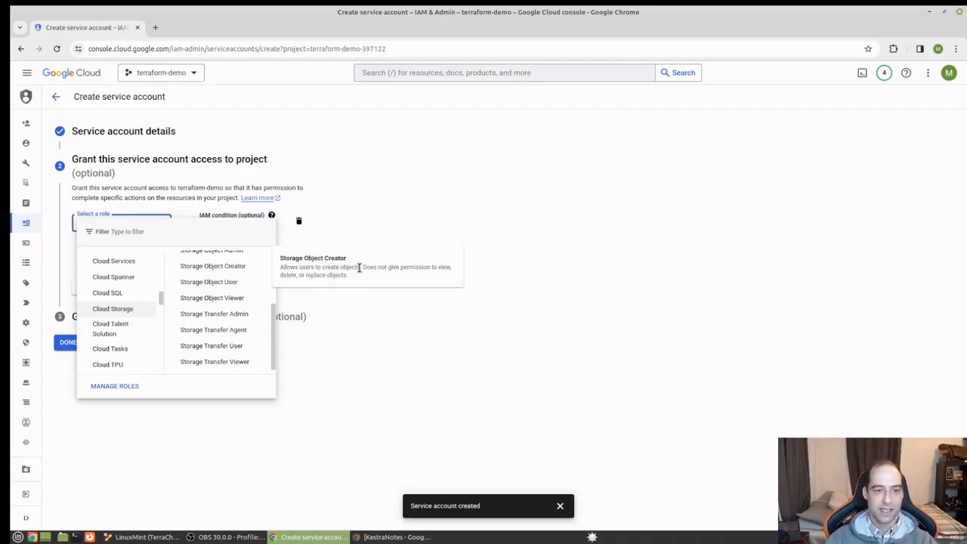
pyautogui.click(230, 270)
pyautogui.click(88, 311)
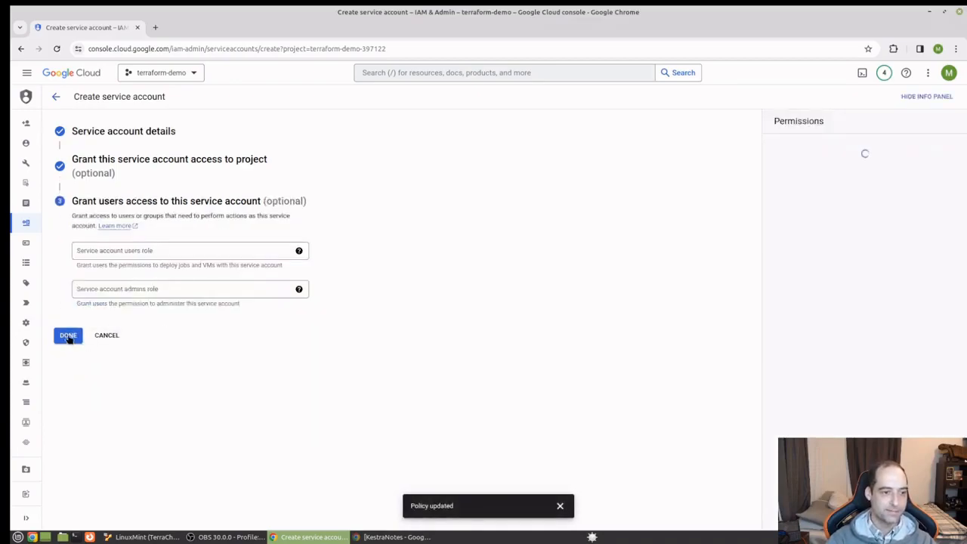
pyautogui.click(68, 337)
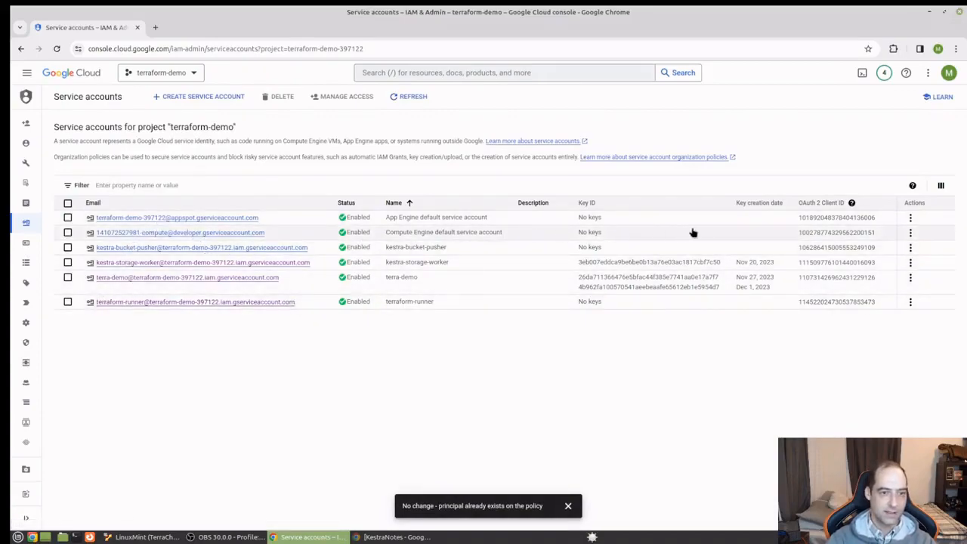
# Create and download a new JSON private key for the kestra-bucket-pusher service account.
pyautogui.click(909, 247)
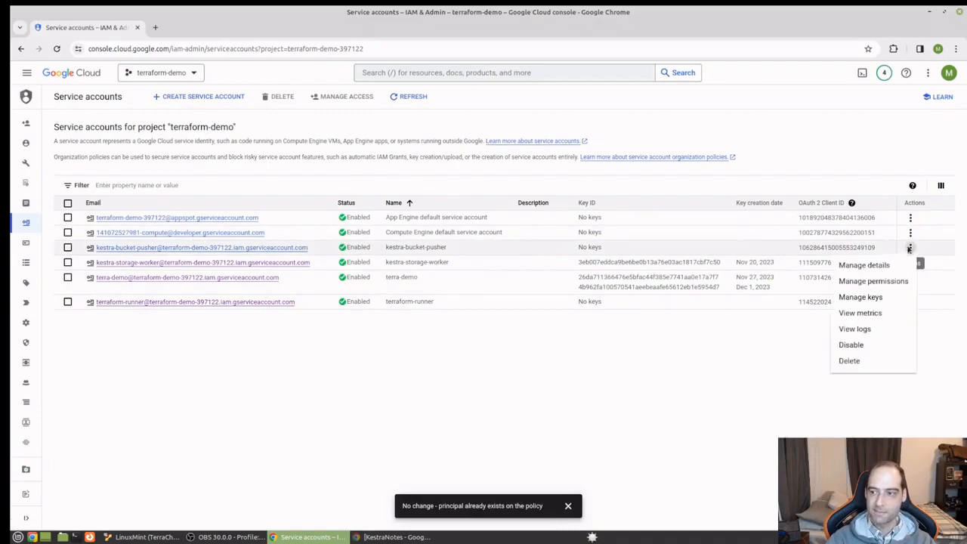
pyautogui.click(872, 302)
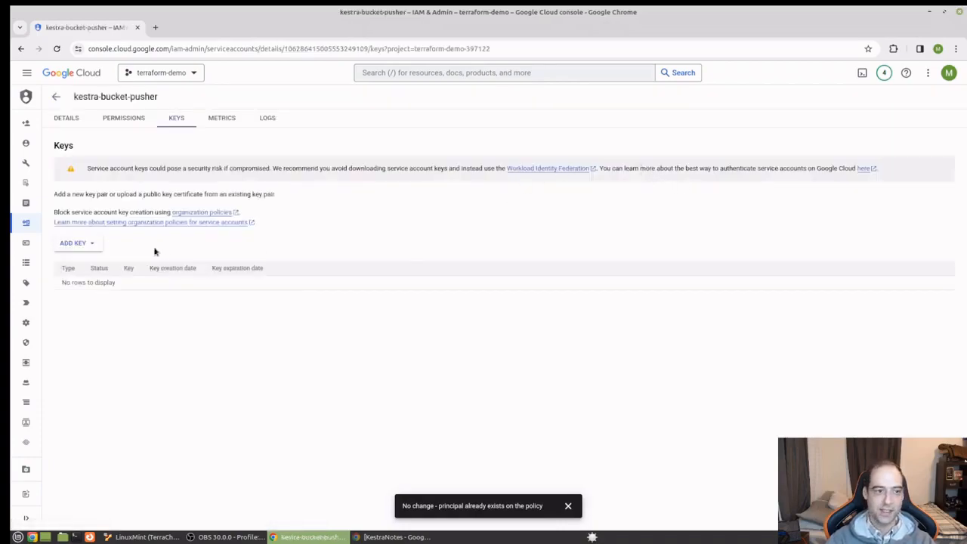
pyautogui.click(76, 243)
pyautogui.click(85, 262)
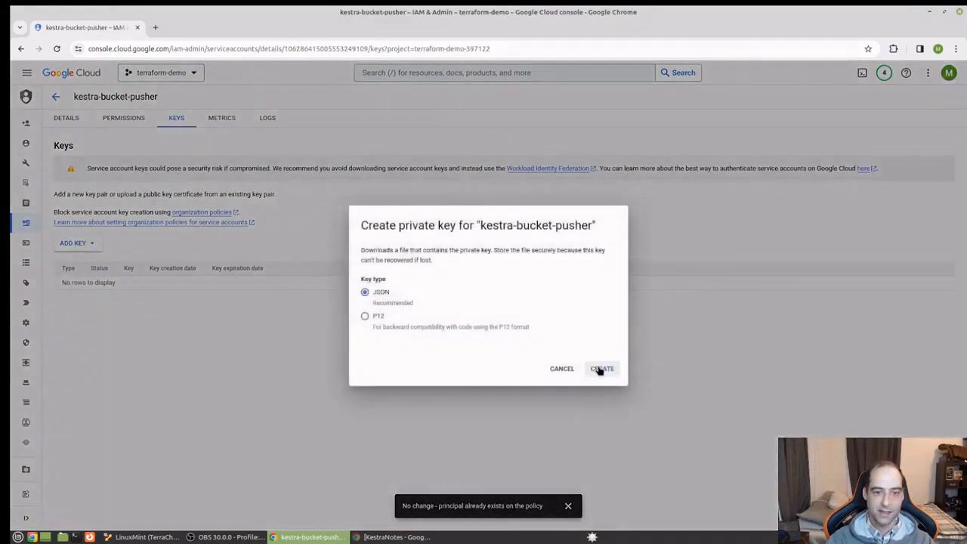
pyautogui.click(600, 369)
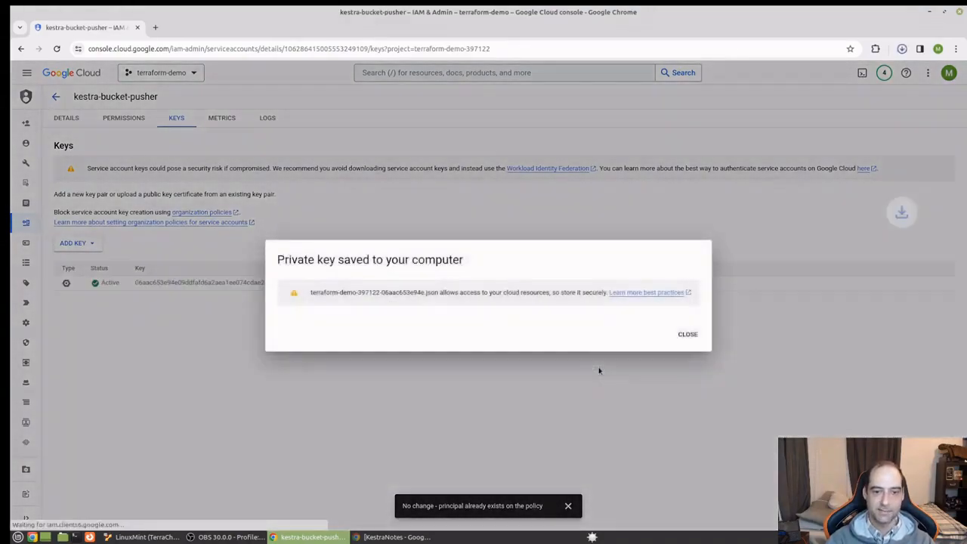
# Open the downloaded JSON key file and copy its entire contents.
pyautogui.click(798, 84)
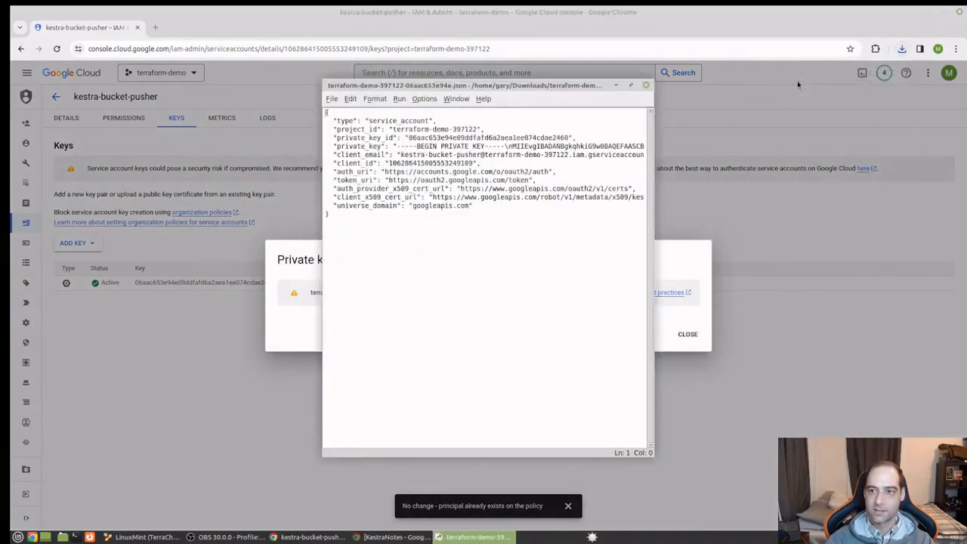
pyautogui.moveTo(346, 222); pyautogui.dragTo(327, 112)
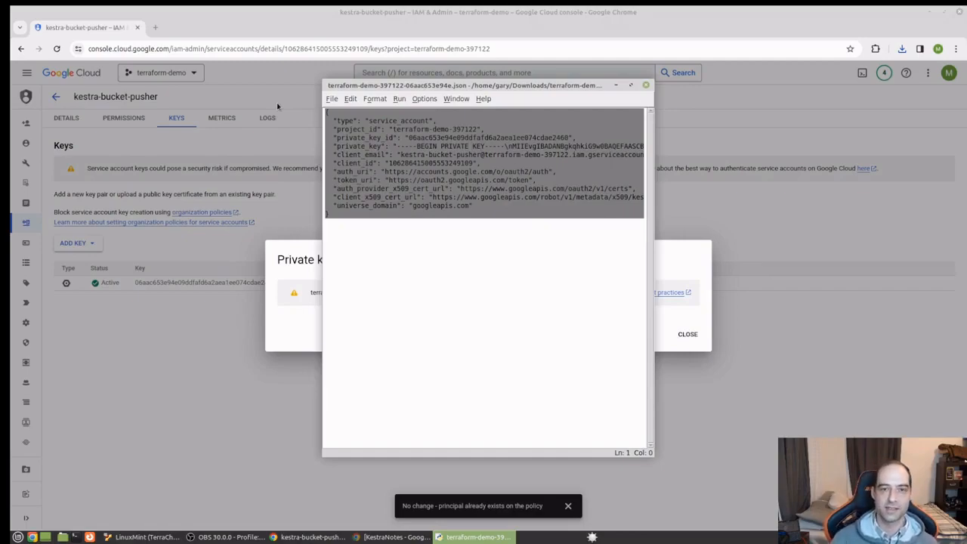
pyautogui.rightClick(409, 160)
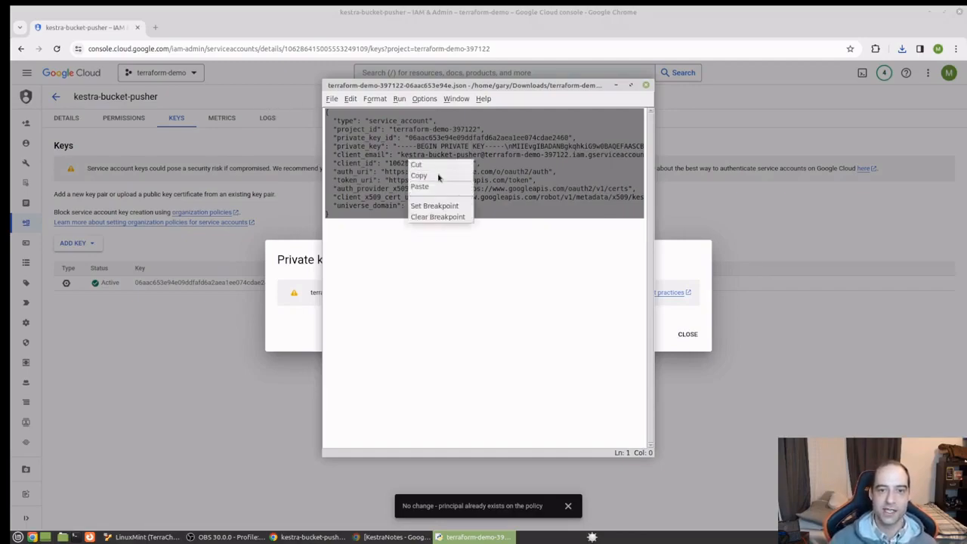
pyautogui.click(438, 176)
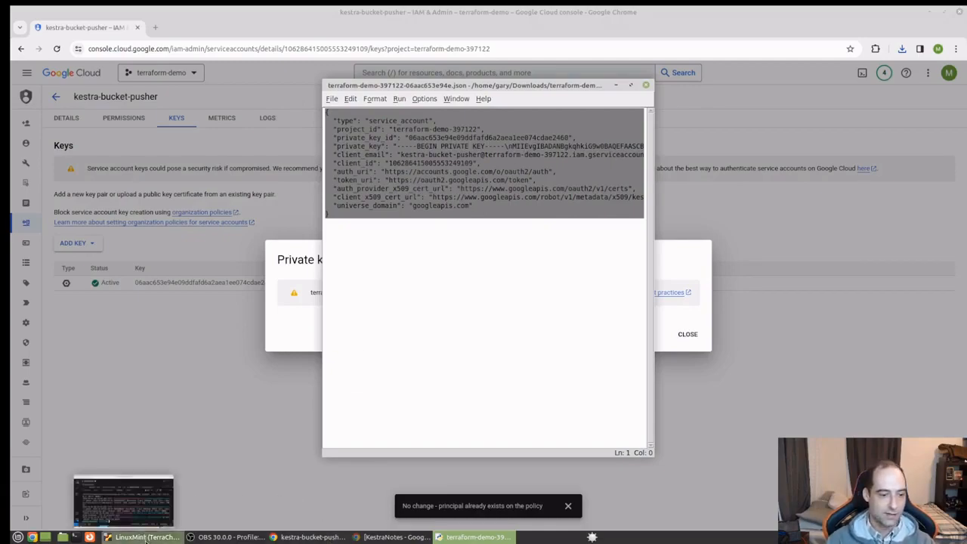
# Switch to the Visual Studio Code terminal, create my-creds.json with nano, paste the copied service account key into it and save the file.
pyautogui.click(146, 536)
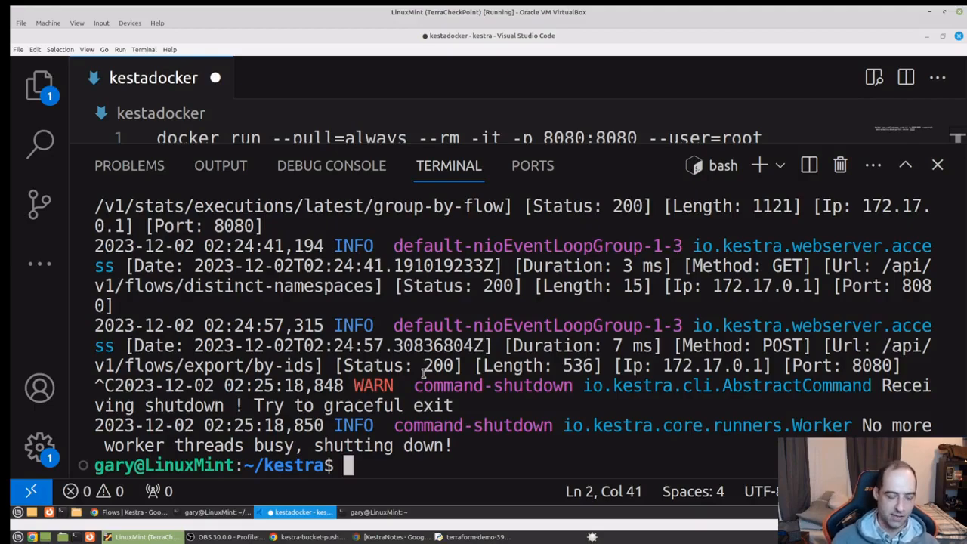
pyautogui.write('nano')
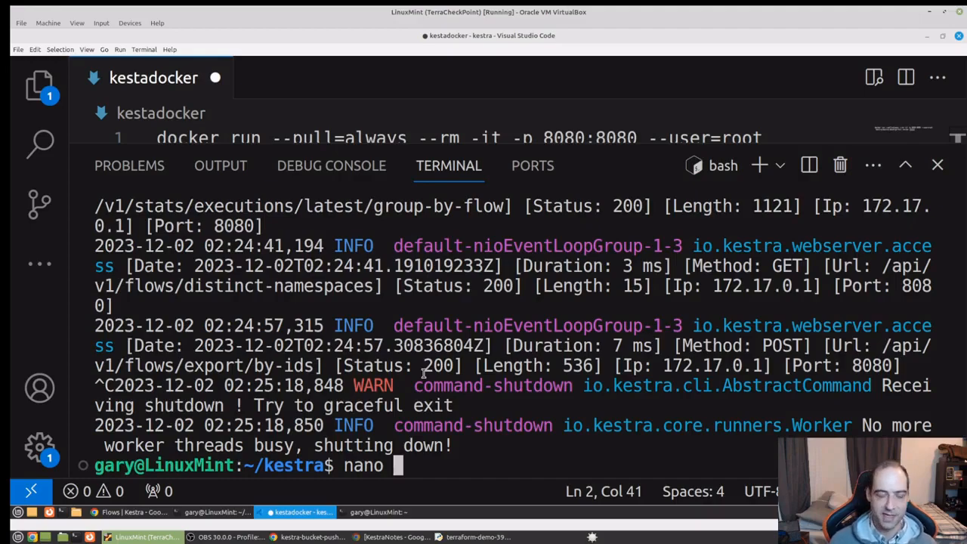
pyautogui.write('my-creds.json')
pyautogui.press('Return')
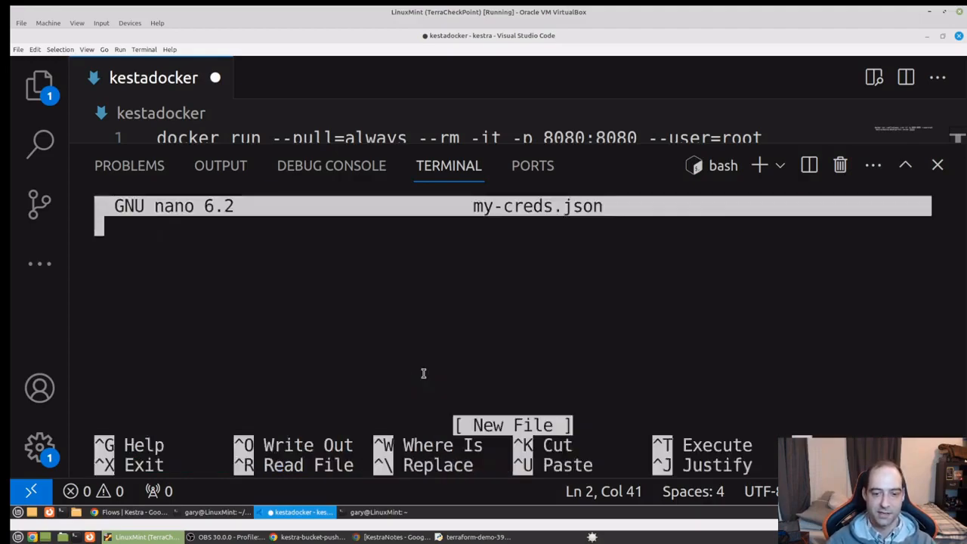
pyautogui.hotkey('ctrl', 'shift', 'v')
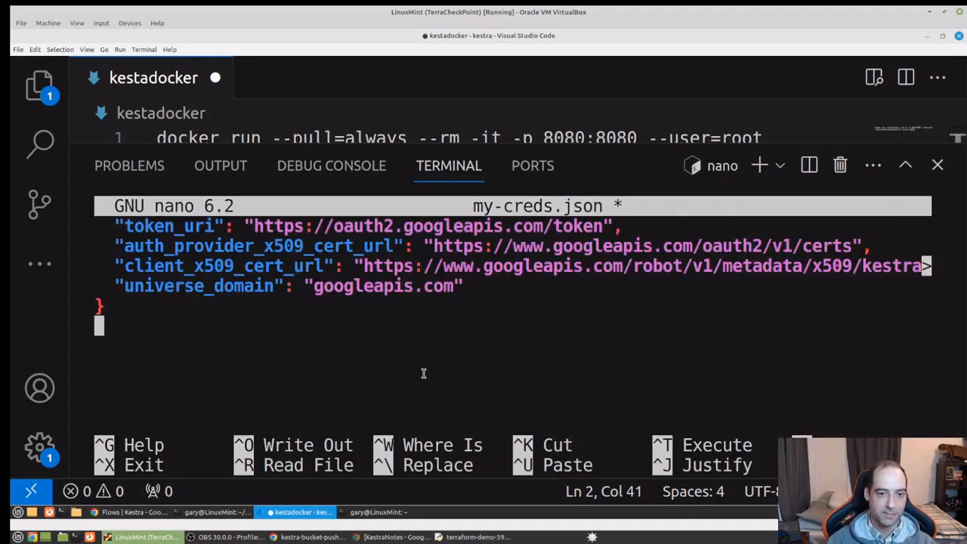
pyautogui.scroll(1, 423, 373)
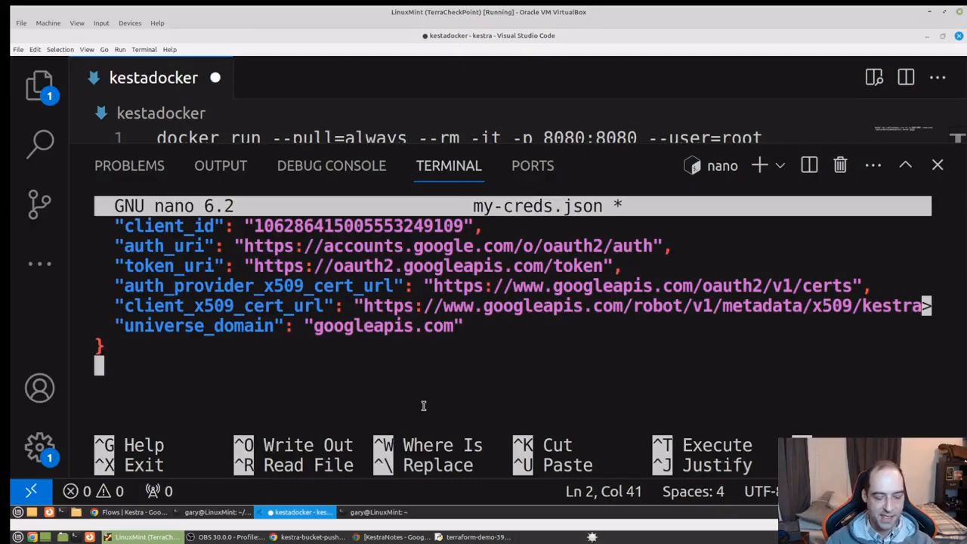
pyautogui.hotkey('ctrl', 'x')
pyautogui.press('y')
pyautogui.press('Return')
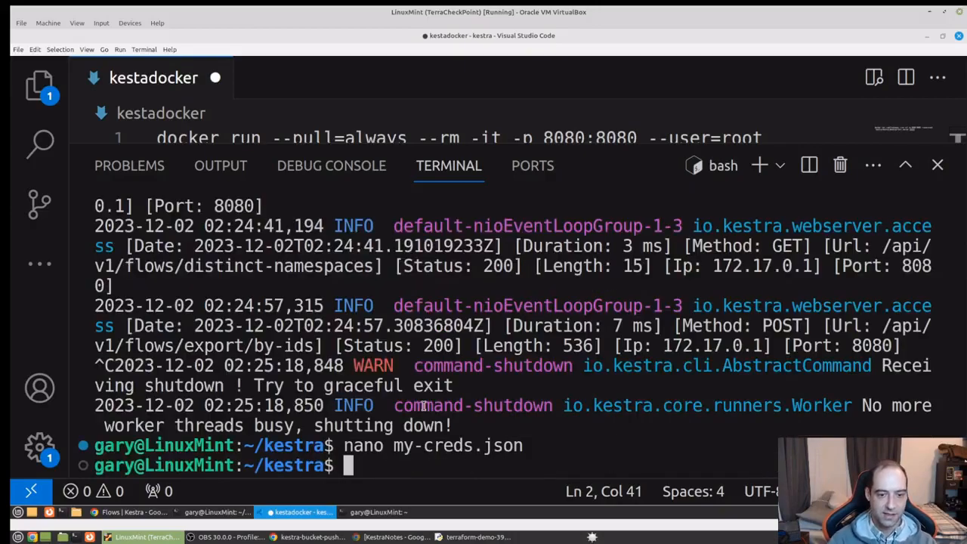
# Print the contents of my-creds.json in the terminal with cat to check the saved key file.
pyautogui.write('cat ')
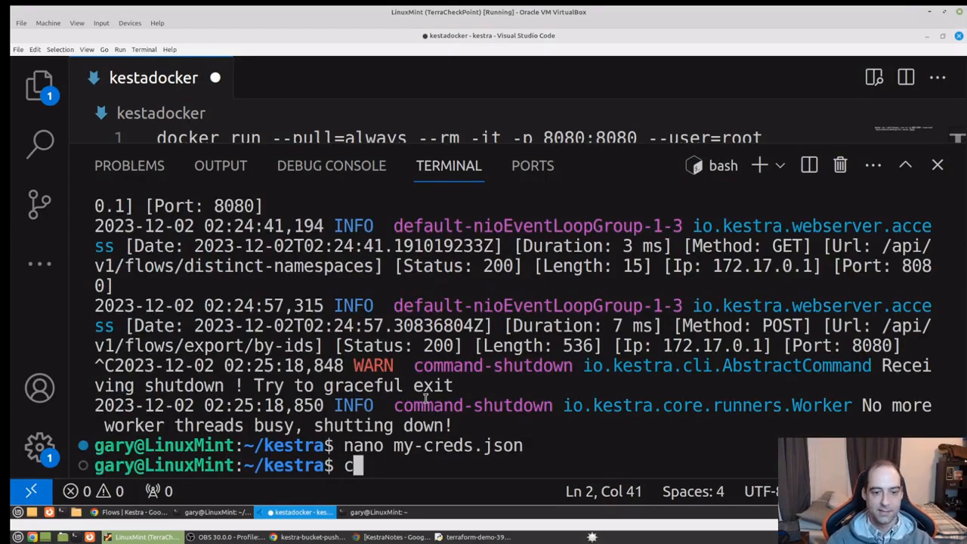
pyautogui.write('my-creds.json')
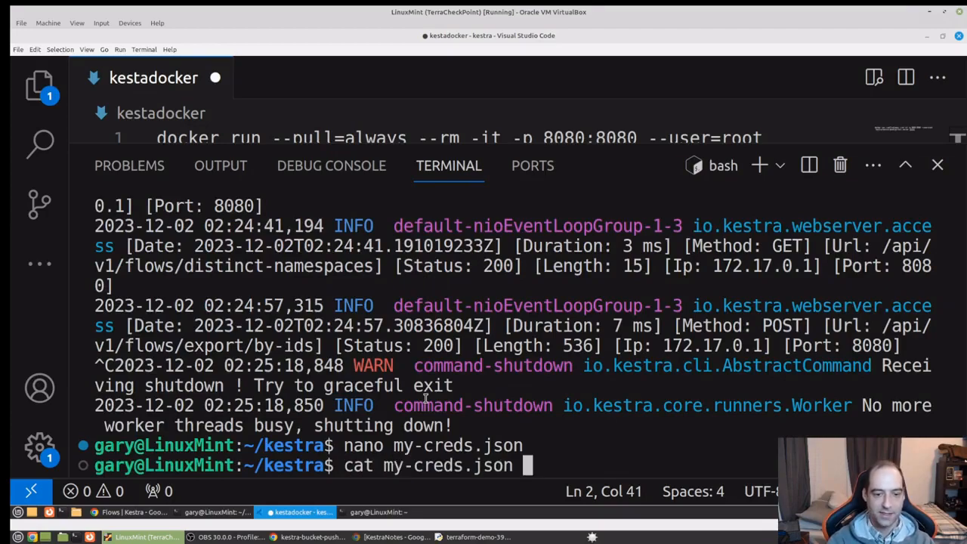
pyautogui.press('Return')
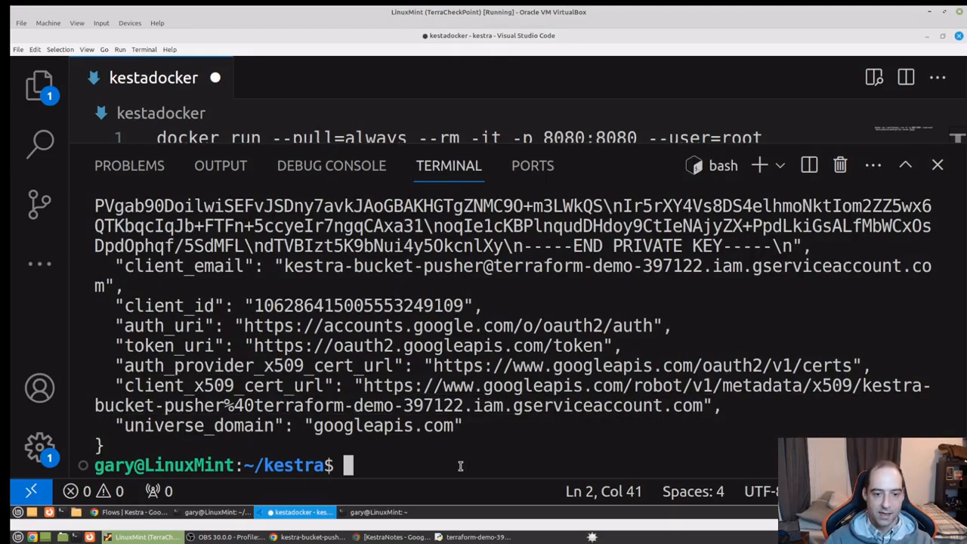
# Recall the earlier docker run command for the kestra/kestra:develop-full local server at the terminal prompt without running it.
pyautogui.press('Up')
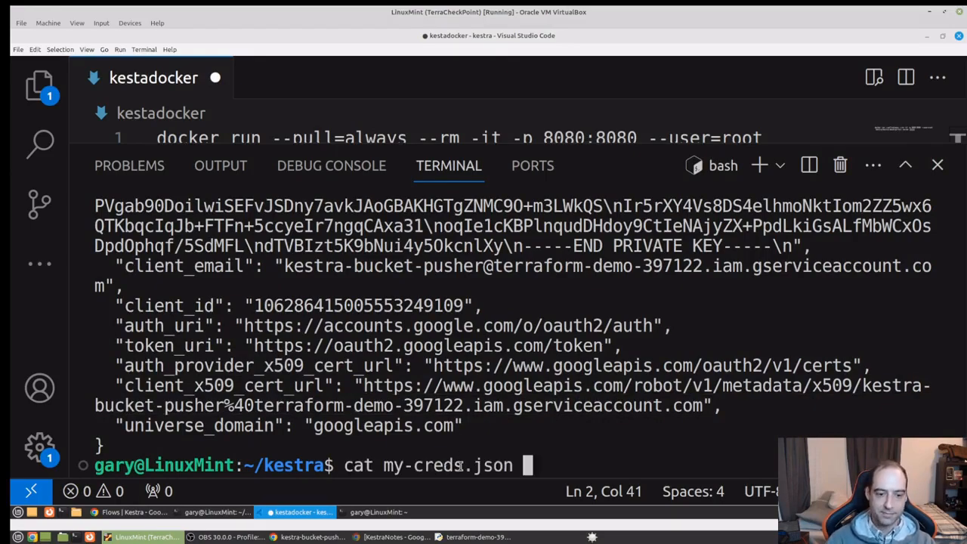
pyautogui.press('Up')
pyautogui.press('Up')
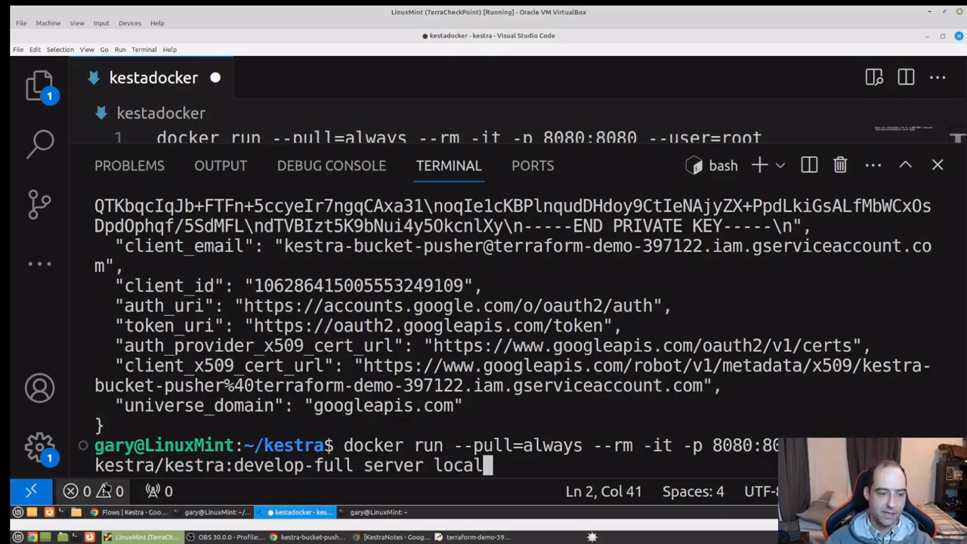
# Switch to Chrome, search for kestra secrets in a new tab, and read how the Managing Secrets documentation uses base64-encoded environment variables.
pyautogui.click(131, 513)
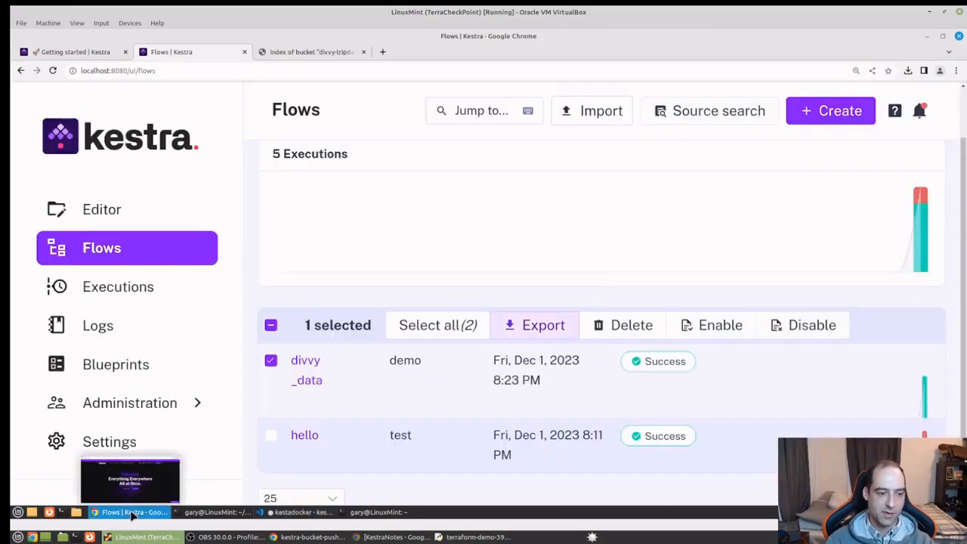
pyautogui.click(383, 51)
pyautogui.write('kest')
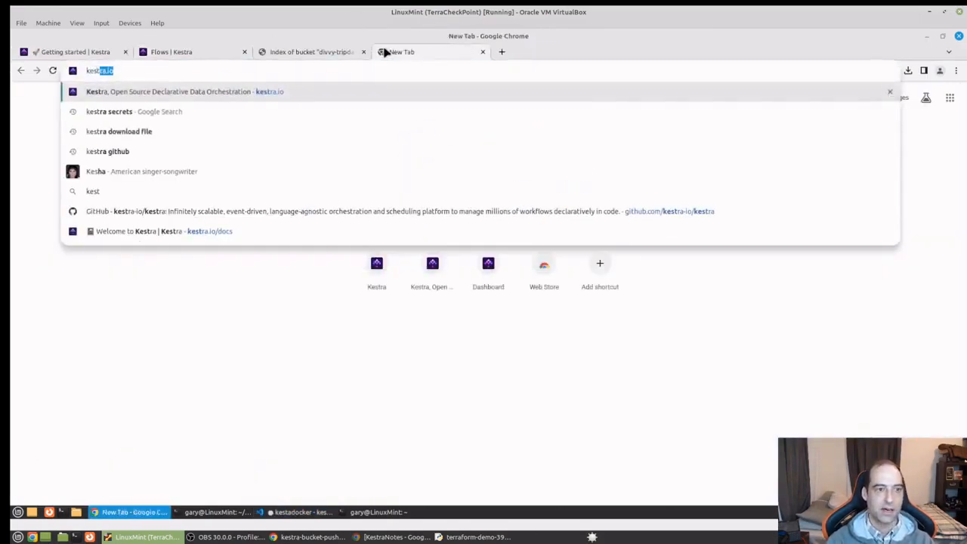
pyautogui.write('ra se')
pyautogui.press('Return')
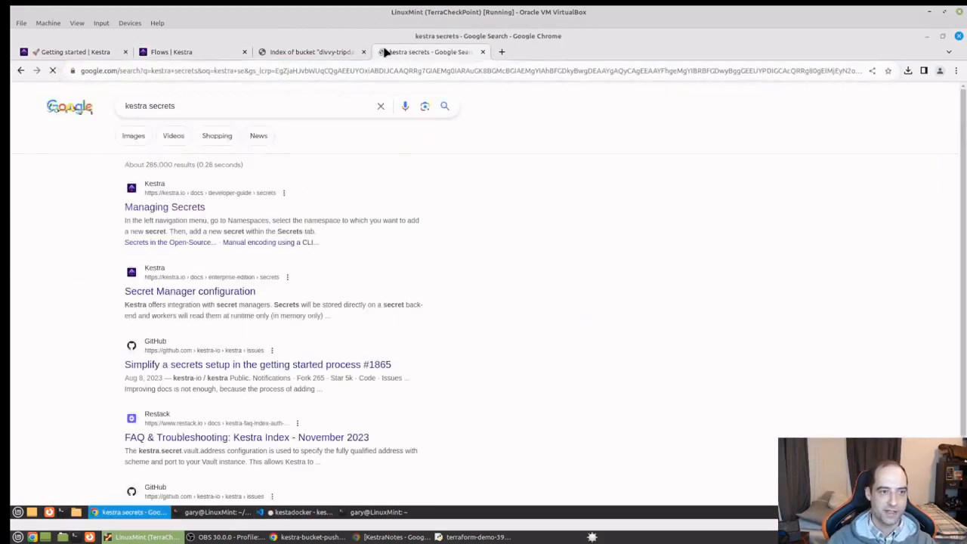
pyautogui.click(200, 213)
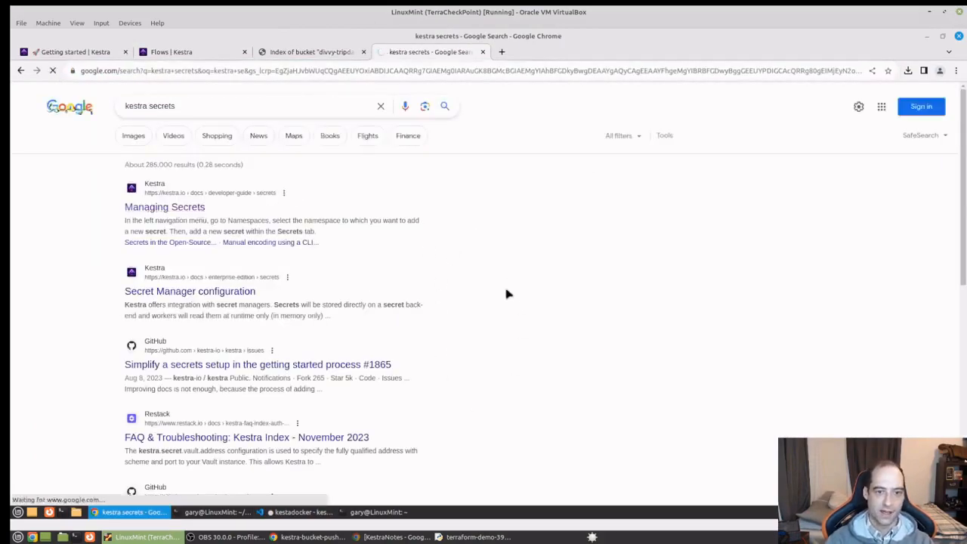
pyautogui.scroll(-5, 466, 287)
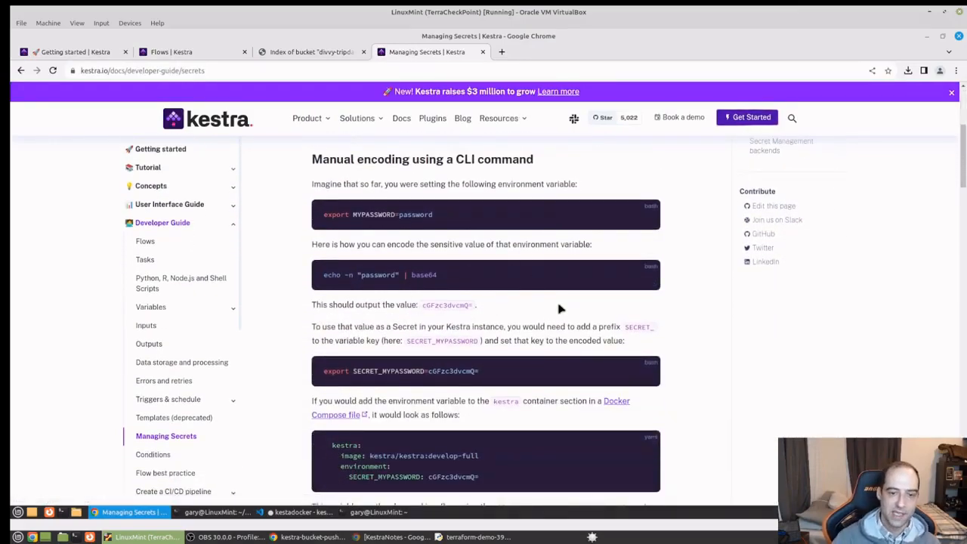
pyautogui.scroll(-6, 553, 313)
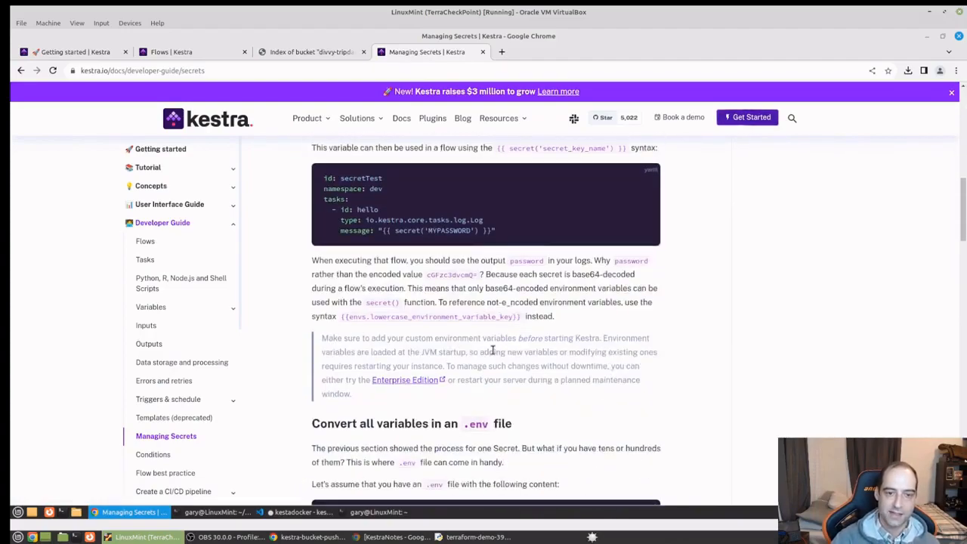
# Read how the Managing Secrets documentation encodes all .env variables into .env_encoded and references them in Docker Compose and a flow.
pyautogui.scroll(-3, 492, 351)
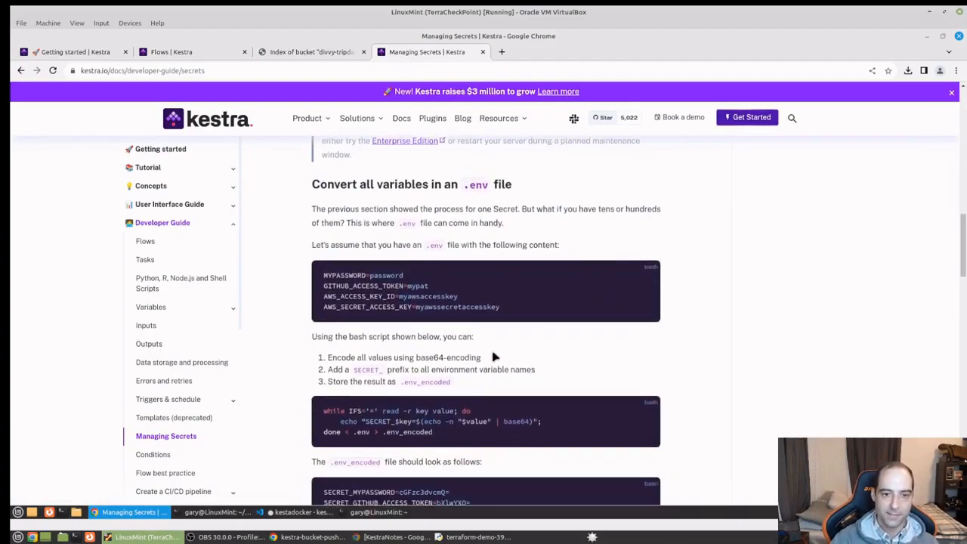
pyautogui.scroll(-2, 492, 357)
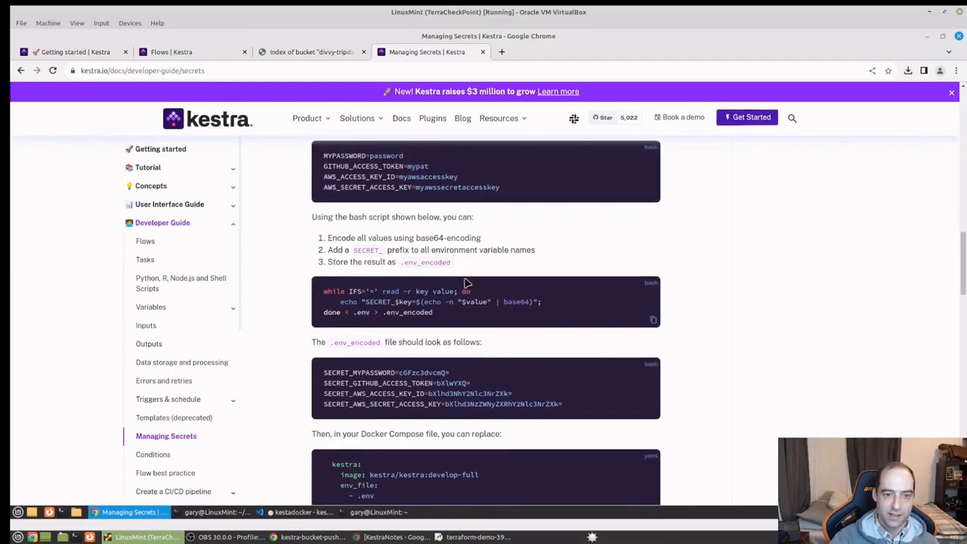
pyautogui.scroll(-2, 733, 324)
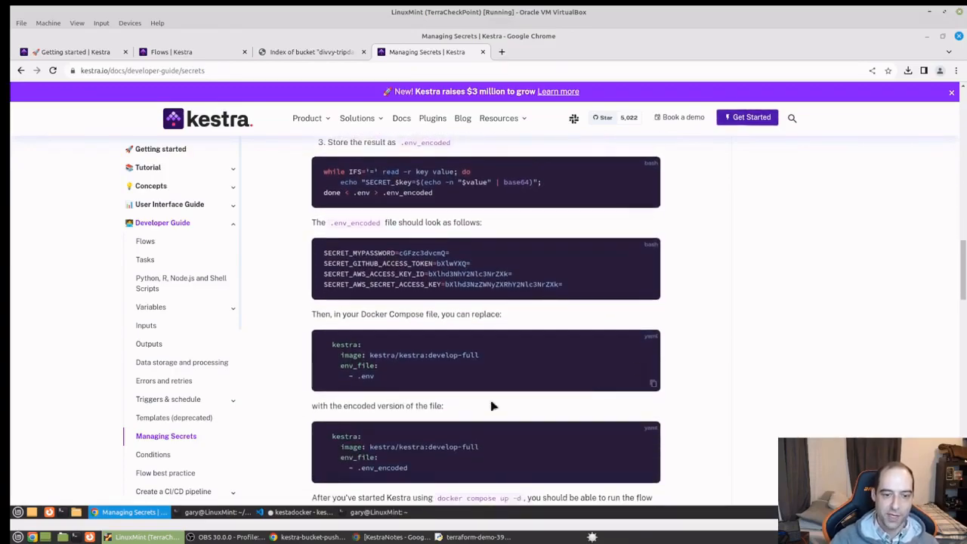
pyautogui.scroll(-2, 404, 382)
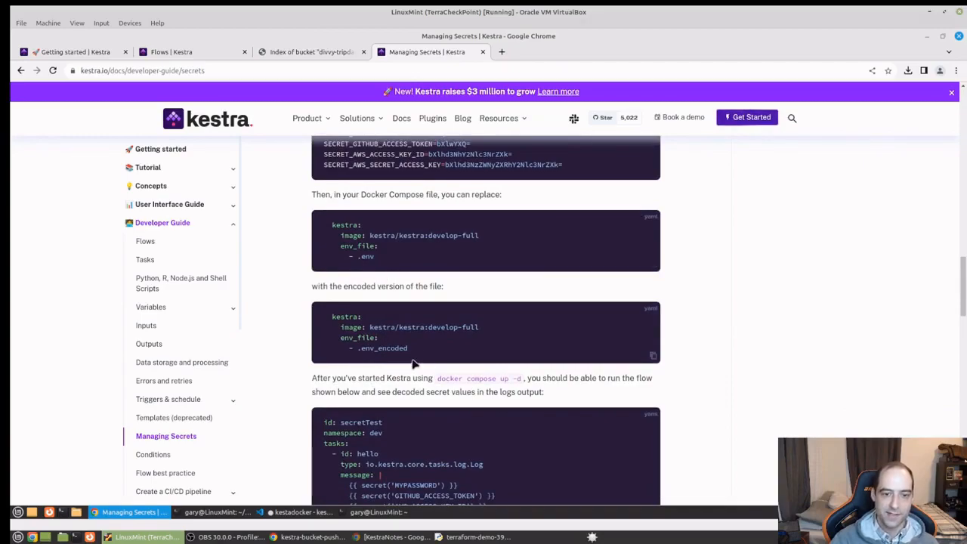
pyautogui.scroll(-2, 422, 359)
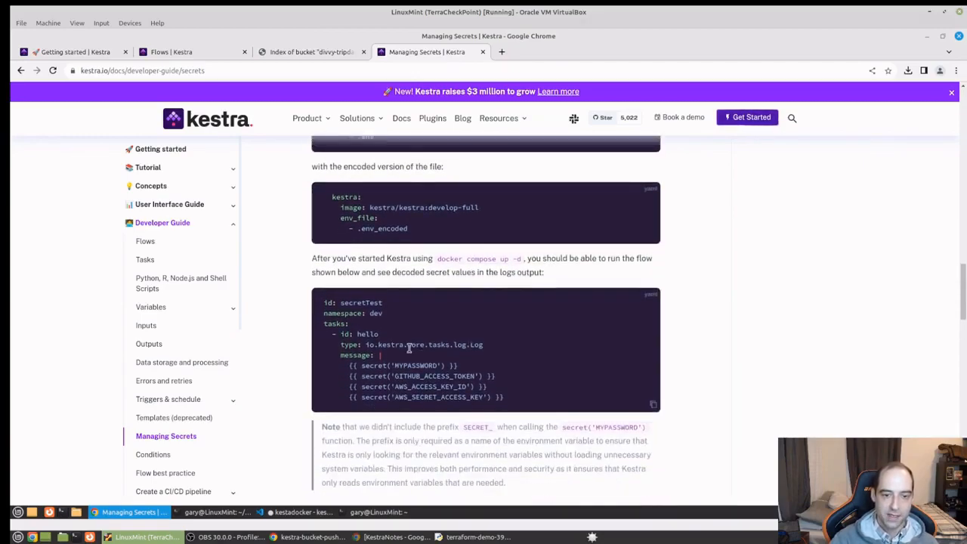
# Switch to the Visual Studio Code terminal and insert the option -e SECRET_GCP_CREDS= before the image name in the recalled docker run command.
pyautogui.click(319, 511)
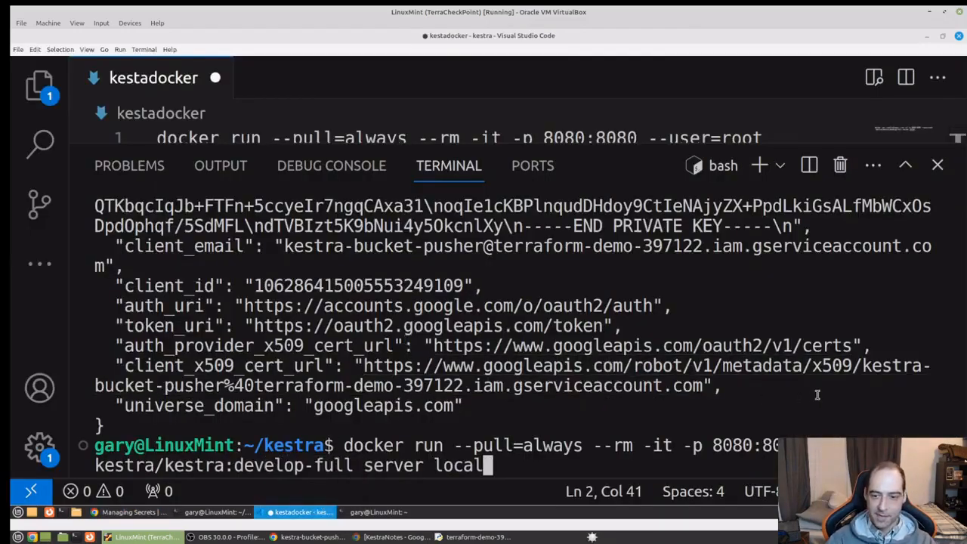
pyautogui.press('Left')
pyautogui.press('Left')
pyautogui.press('Left')
pyautogui.press('Left')
pyautogui.press('Left')
pyautogui.press('Left')
pyautogui.press('Left')
pyautogui.press('Left')
pyautogui.press('Left')
pyautogui.press('Left')
pyautogui.press('Left')
pyautogui.press('Left')
pyautogui.press('Left')
pyautogui.press('Left')
pyautogui.press('Left')
pyautogui.press('Left')
pyautogui.press('Left')
pyautogui.press('Left')
pyautogui.press('Left')
pyautogui.press('Left')
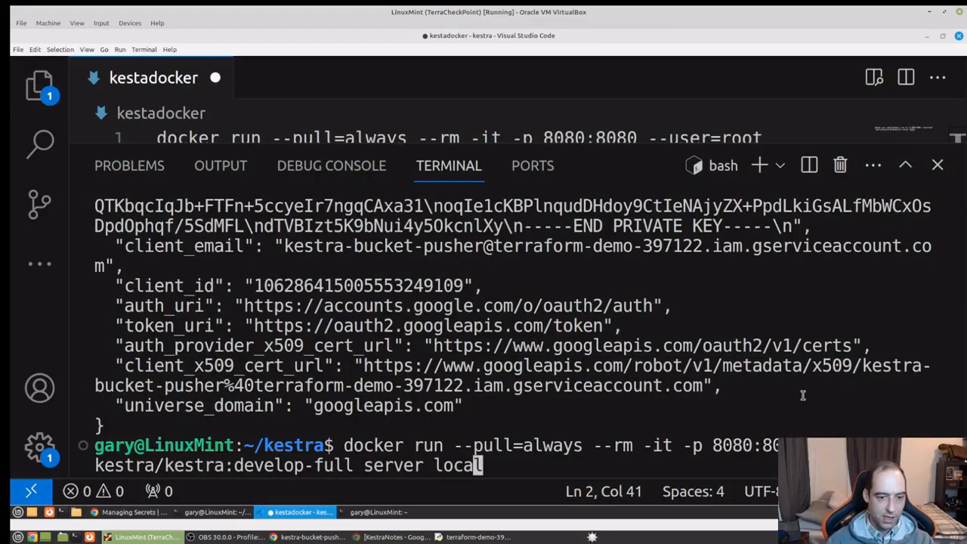
pyautogui.press('Left')
pyautogui.press('Left')
pyautogui.press('Left')
pyautogui.press('Left')
pyautogui.press('Left')
pyautogui.press('Left')
pyautogui.press('Left')
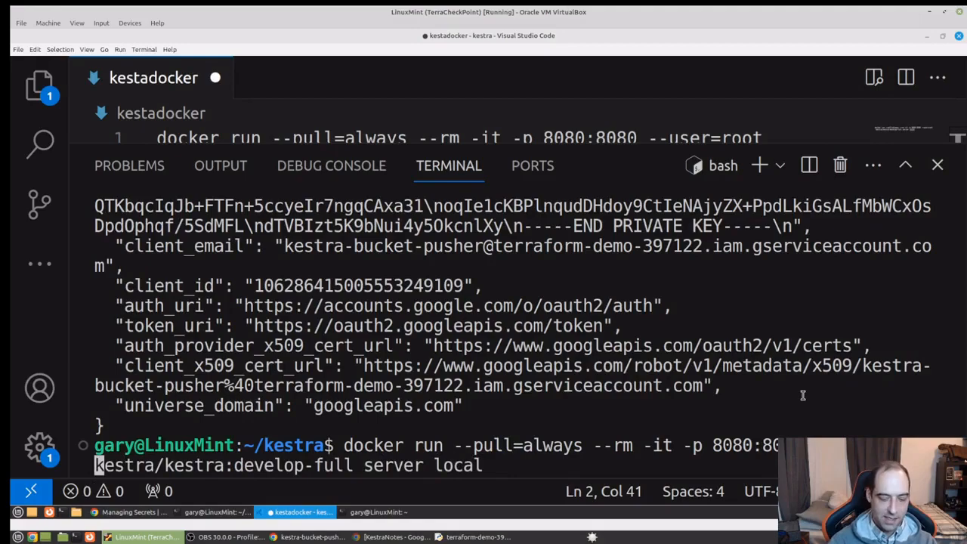
pyautogui.write('-e ')
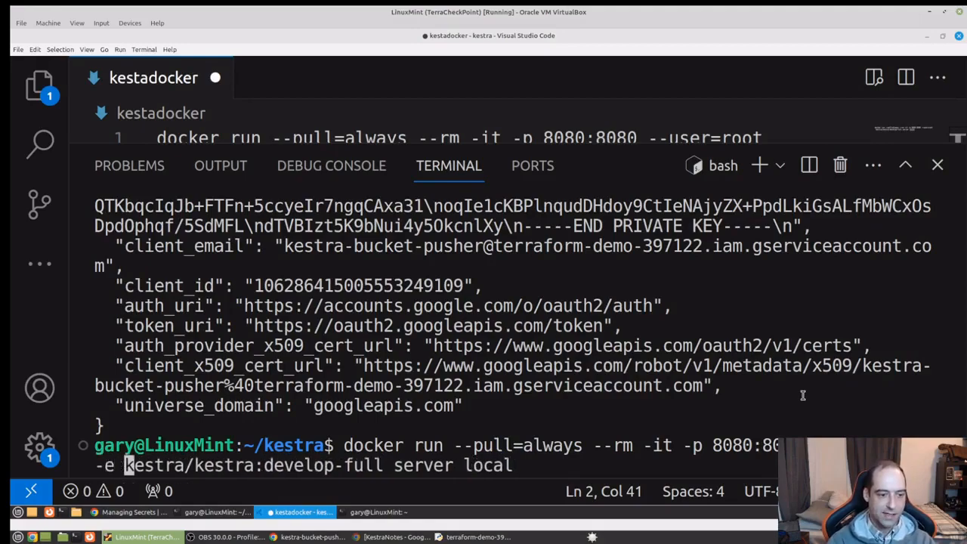
pyautogui.write('SECRET_')
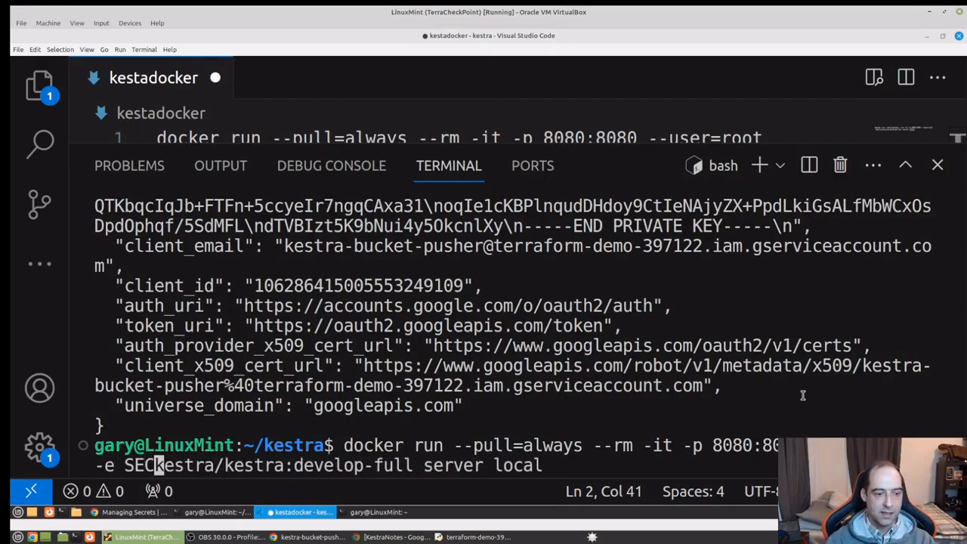
pyautogui.write('C')
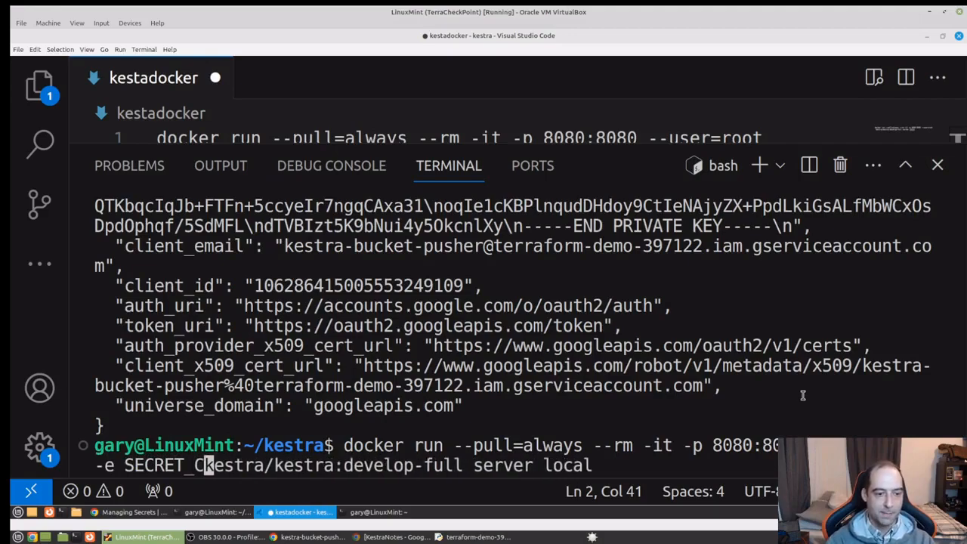
pyautogui.press('BackSpace')
pyautogui.write('GCP')
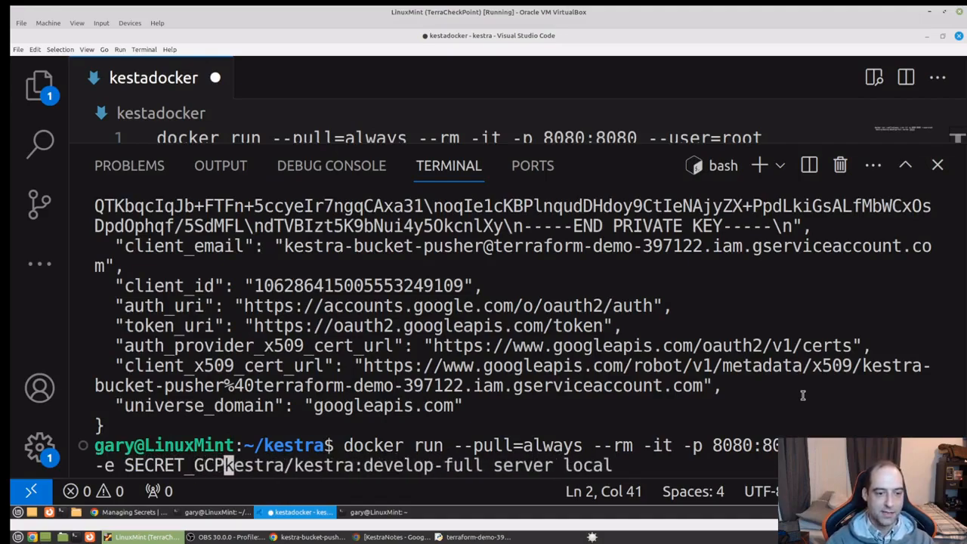
pyautogui.write('_')
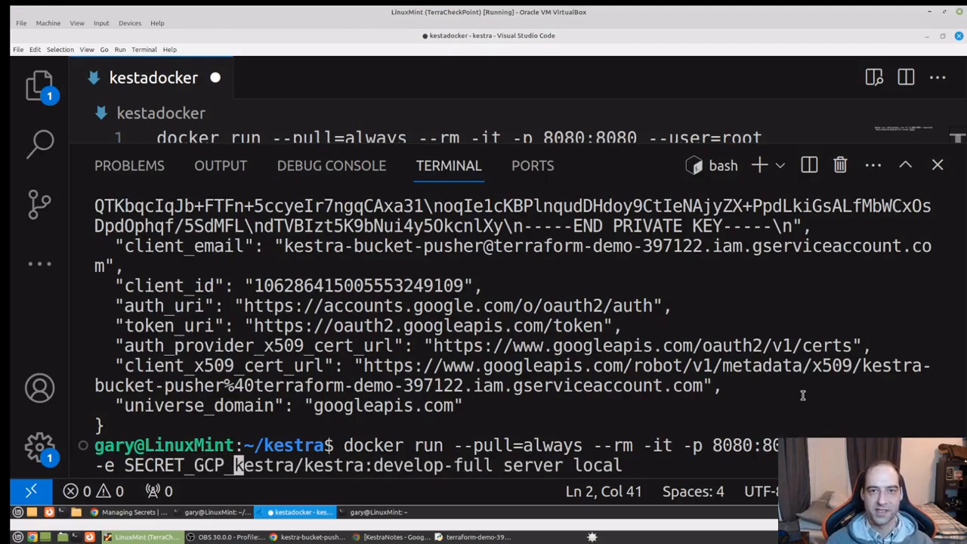
pyautogui.write('CREDS')
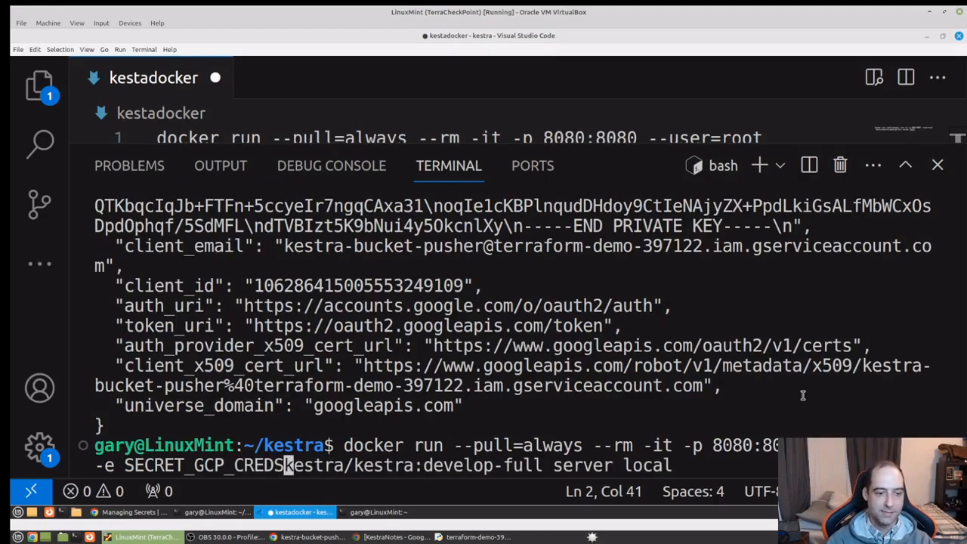
pyautogui.write('=')
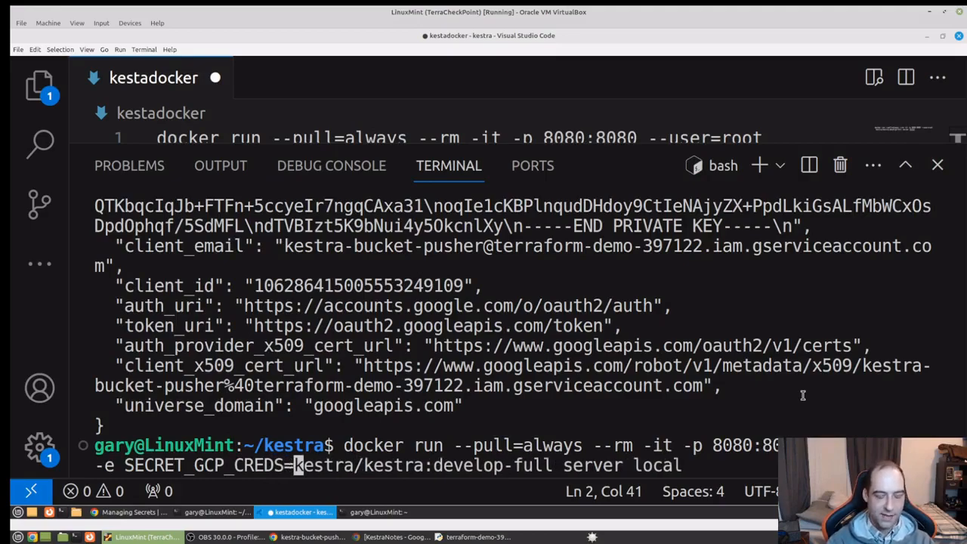
# Set SECRET_GCP_CREDS to "$(base64 -w 0 my-creds.json)" in the docker run command and run it to start the Kestra server.
pyautogui.write('"')
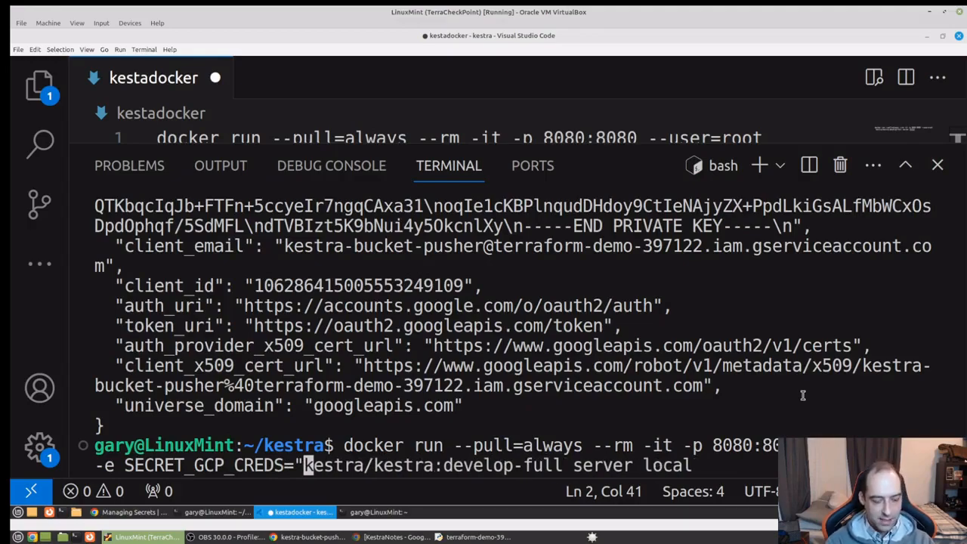
pyautogui.write('$(')
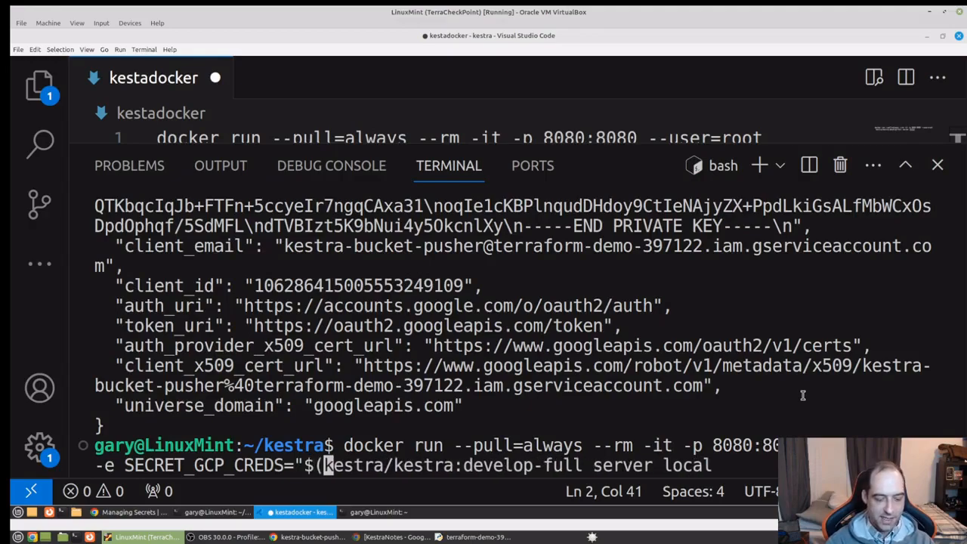
pyautogui.write('base64')
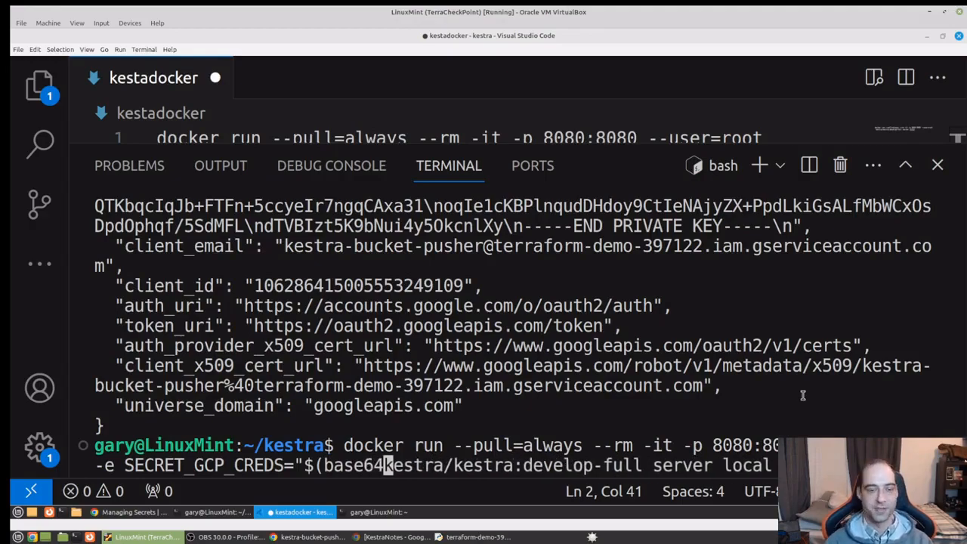
pyautogui.write(' -')
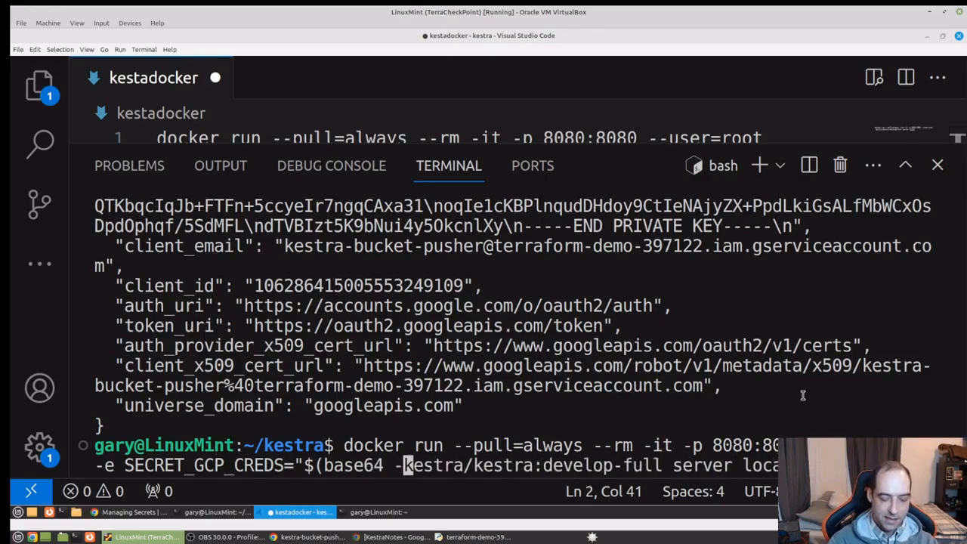
pyautogui.write('w ')
pyautogui.write('-o')
pyautogui.press('BackSpace')
pyautogui.press('BackSpace')
pyautogui.write('0 ')
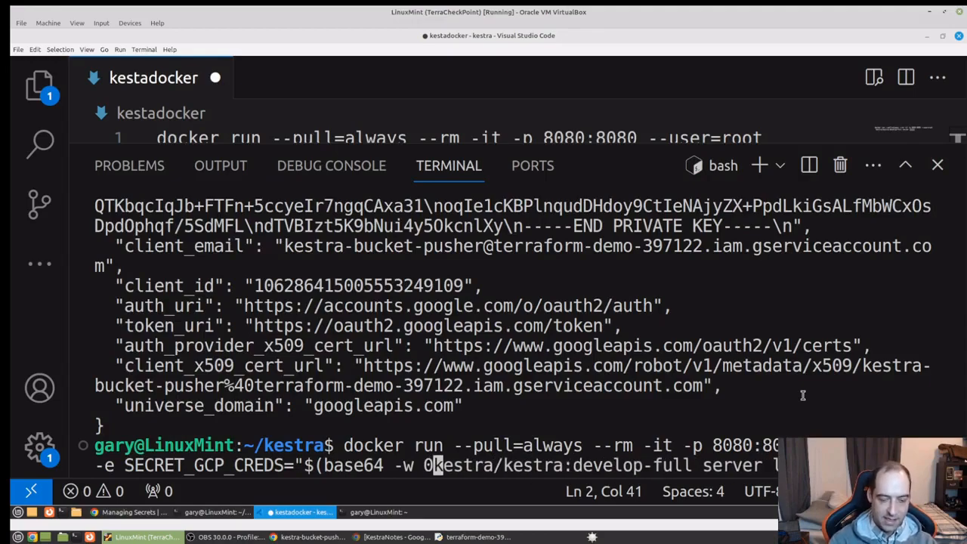
pyautogui.write('mycreds')
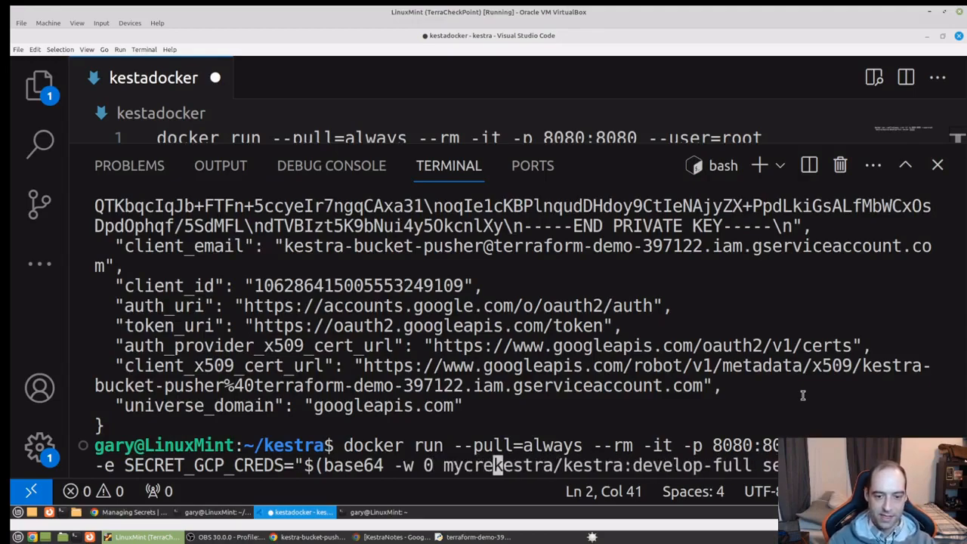
pyautogui.press('BackSpace')
pyautogui.press('BackSpace')
pyautogui.press('BackSpace')
pyautogui.press('BackSpace')
pyautogui.press('BackSpace')
pyautogui.write('-creds.')
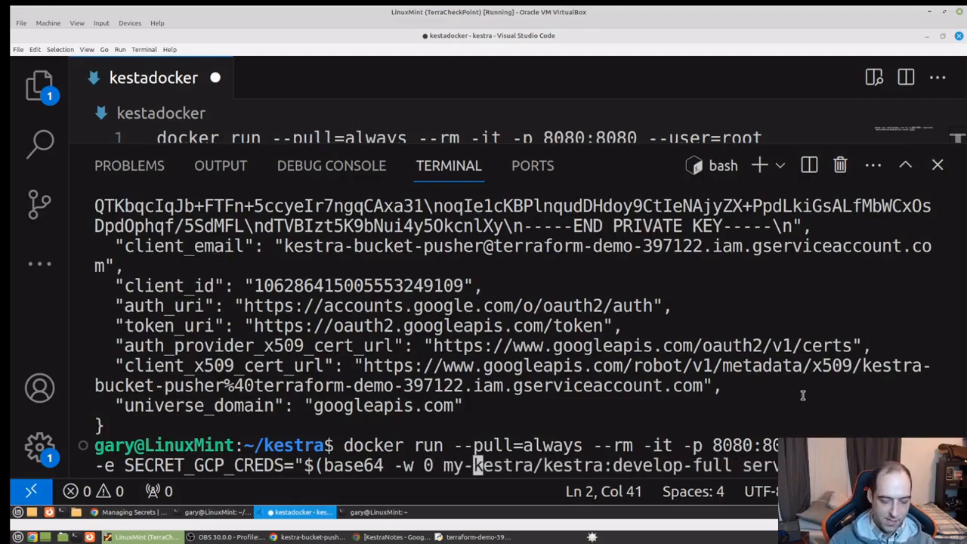
pyautogui.write('json')
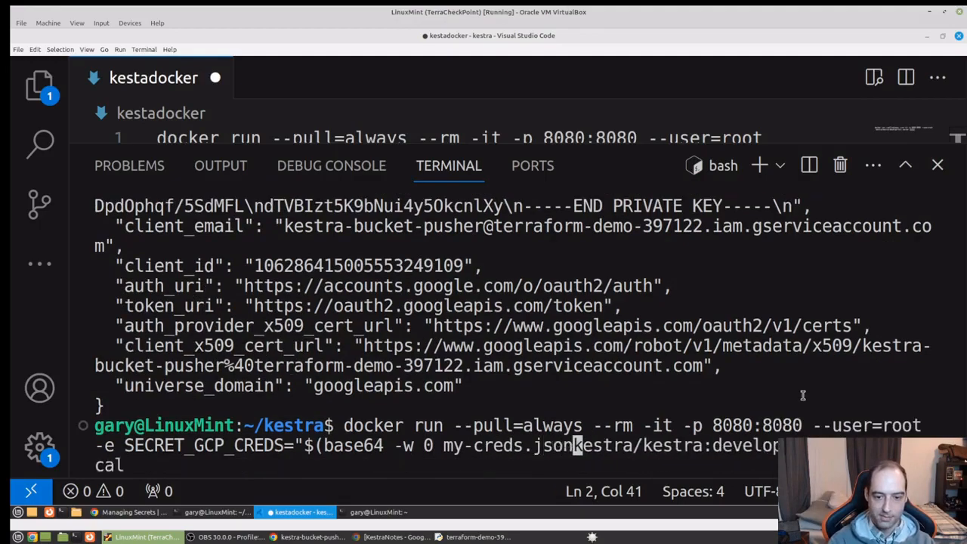
pyautogui.write(')')
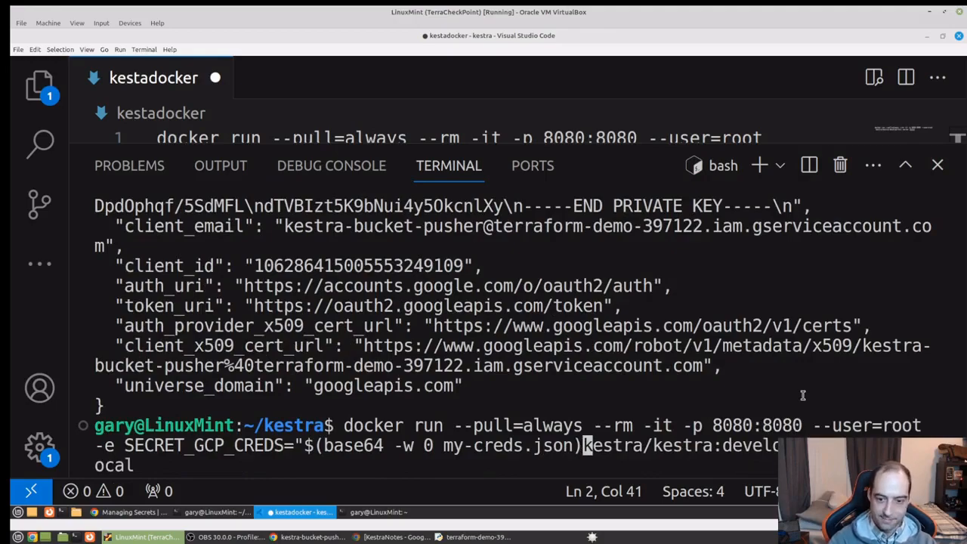
pyautogui.write(':')
pyautogui.press('BackSpace')
pyautogui.press('BackSpace')
pyautogui.write('"')
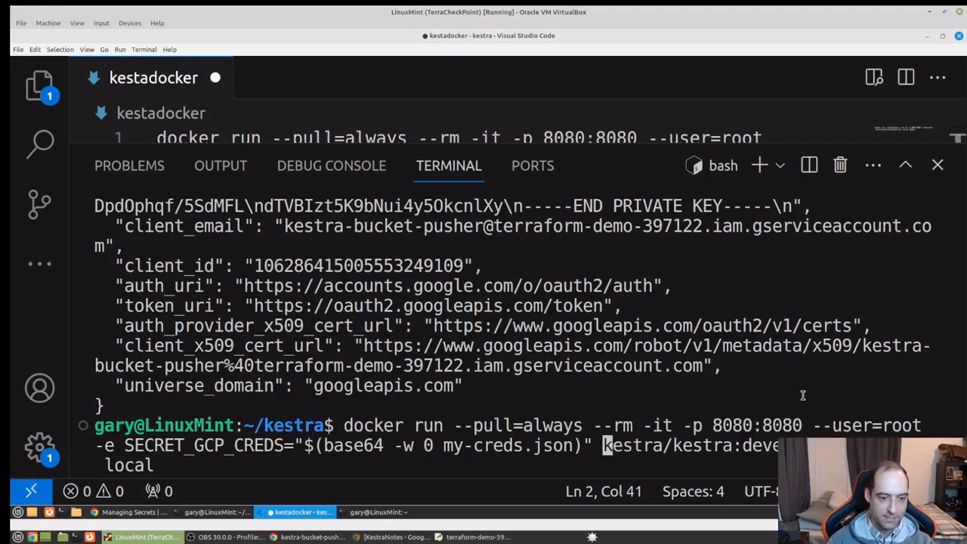
pyautogui.press('Return')
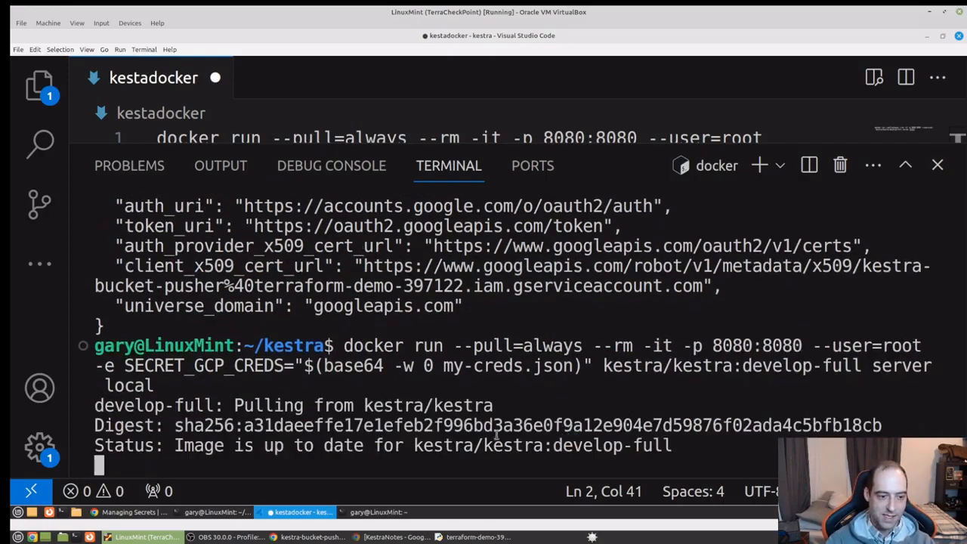
# Switch to the separate terminal window, clear it, change into the kestra directory and list its files.
pyautogui.click(404, 513)
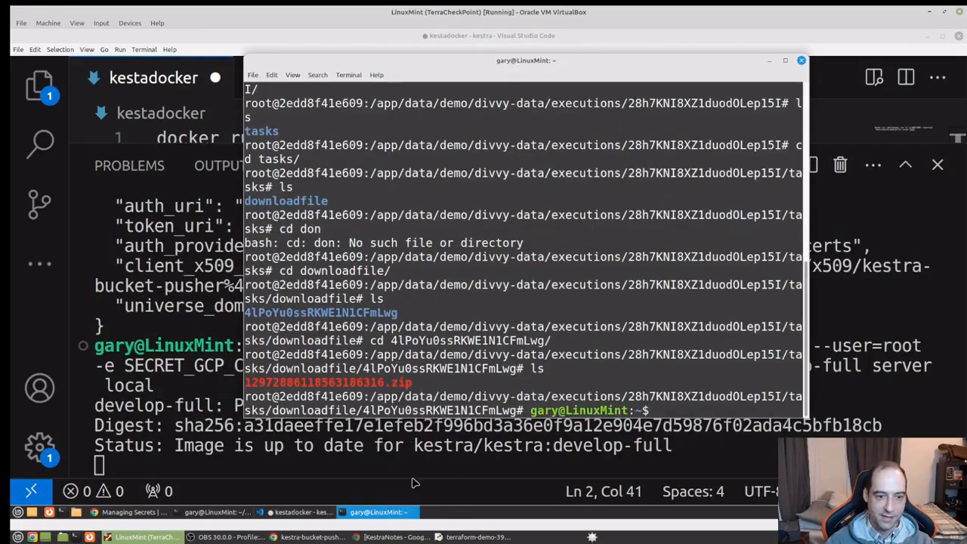
pyautogui.hotkey('ctrl', 'l')
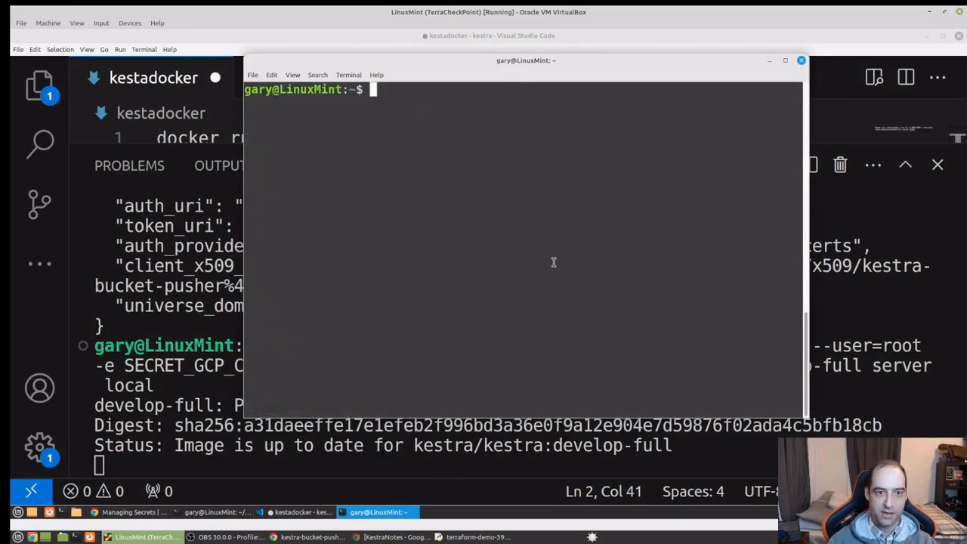
pyautogui.write('cd ke')
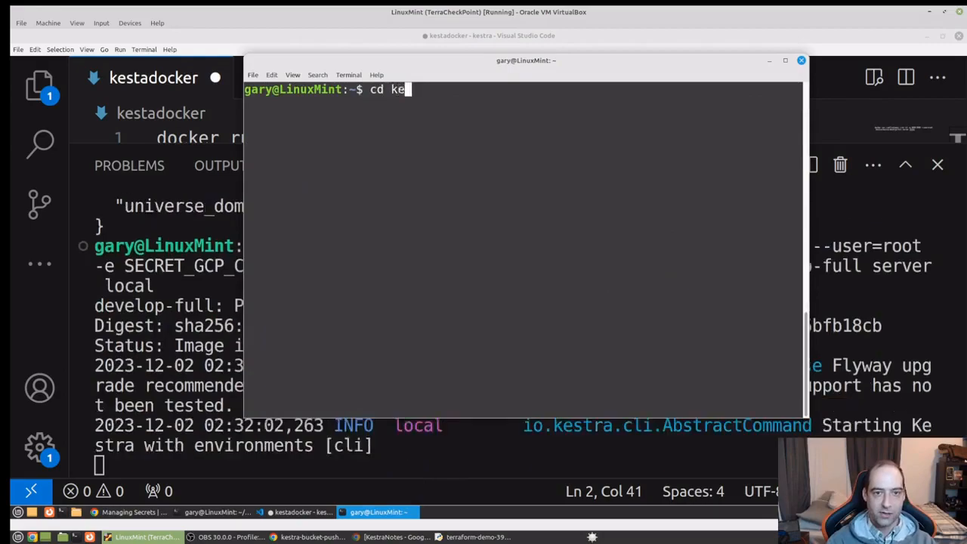
pyautogui.press('Tab')
pyautogui.press('Return')
pyautogui.write('ls')
pyautogui.press('Return')
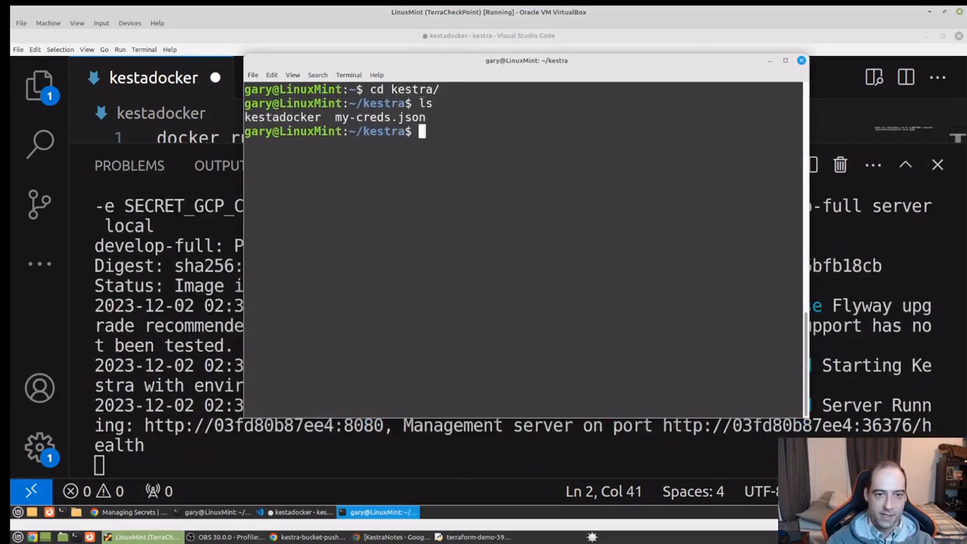
# Write the command base64 --input=my-creds.json at the kestra directory prompt.
pyautogui.write('base')
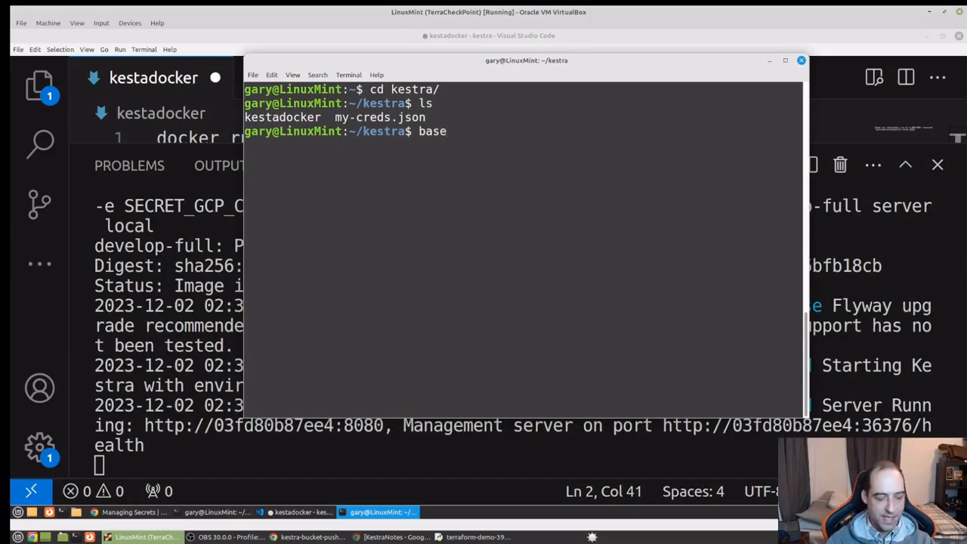
pyautogui.write('64')
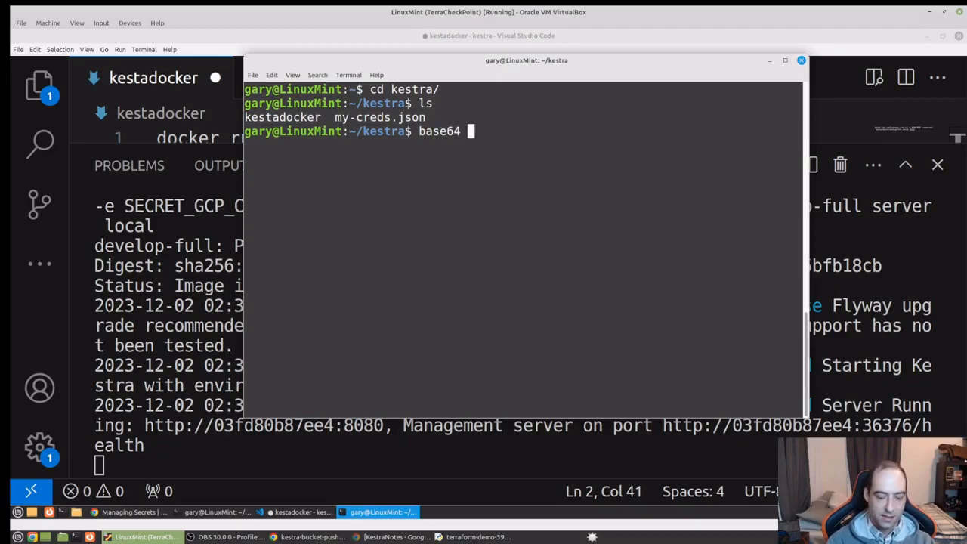
pyautogui.write(' -w 0')
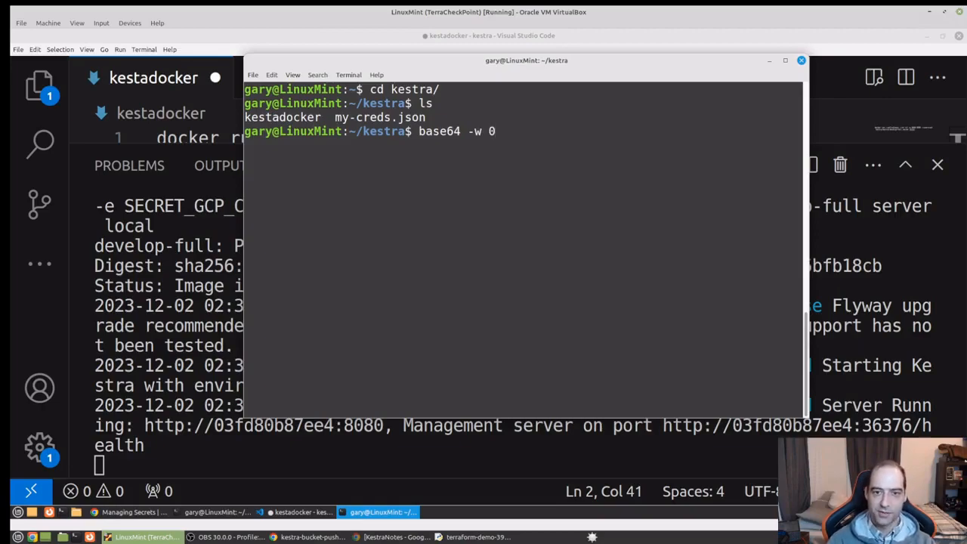
pyautogui.press('BackSpace')
pyautogui.press('BackSpace')
pyautogui.press('BackSpace')
pyautogui.press('BackSpace')
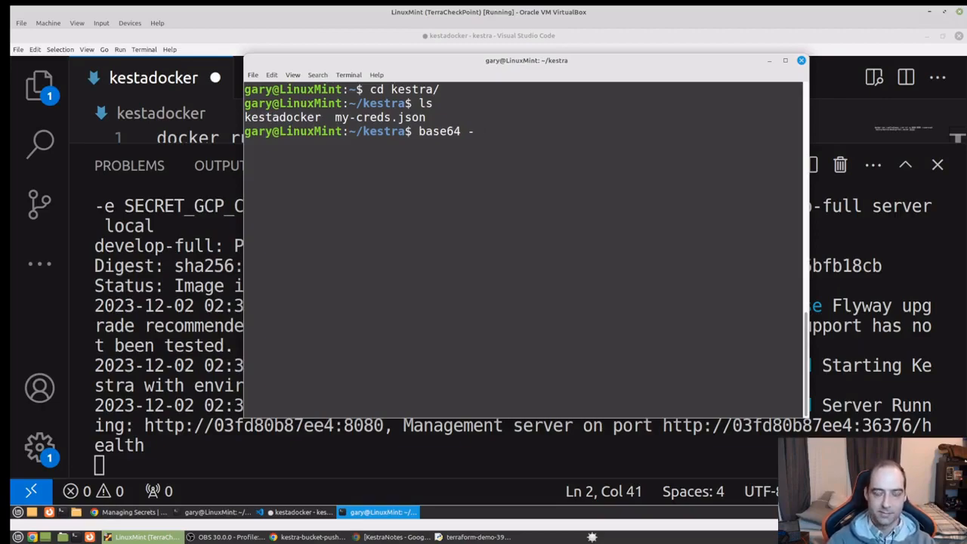
pyautogui.write('-input=my-creds.jsonn')
pyautogui.press('BackSpace')
pyautogui.press('BackSpace')
pyautogui.write('n')
pyautogui.press('BackSpace')
pyautogui.write('n')
pyautogui.hotkey('ctrl', 'Left')
pyautogui.hotkey('ctrl', 'Left')
pyautogui.hotkey('ctrl', 'Left')
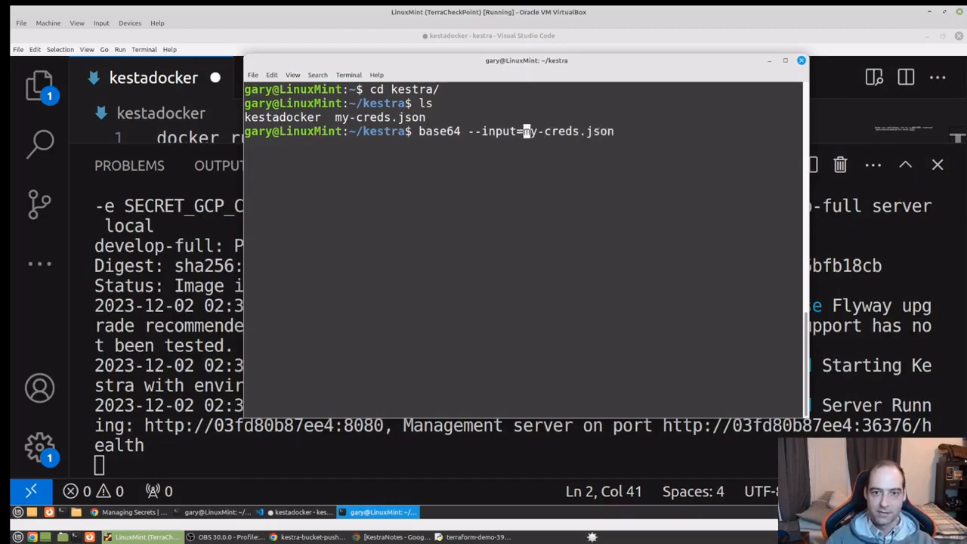
# Replace the --input= option with -w 0 and run the base64 command on my-creds.json.
pyautogui.press('BackSpace')
pyautogui.press('BackSpace')
pyautogui.press('BackSpace')
pyautogui.press('BackSpace')
pyautogui.press('BackSpace')
pyautogui.press('BackSpace')
pyautogui.press('BackSpace')
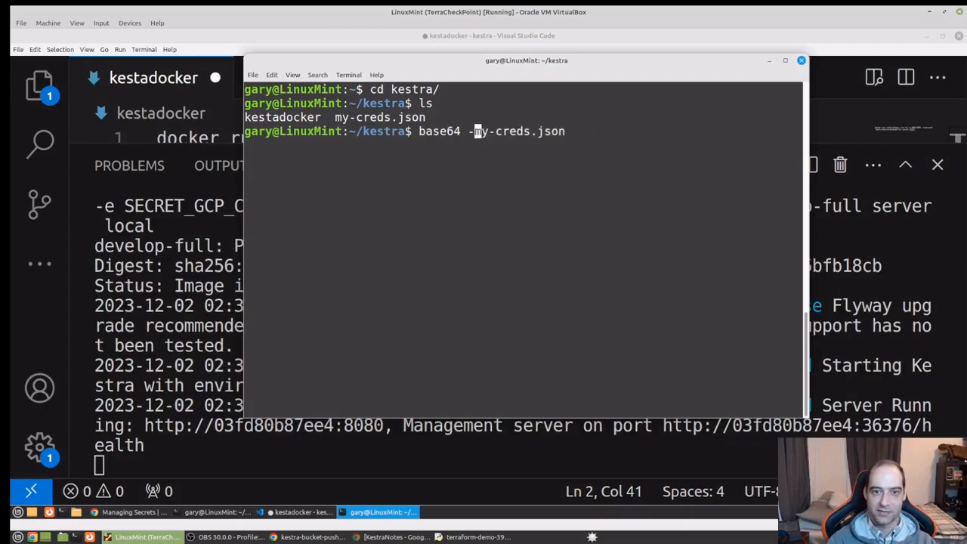
pyautogui.write('w 0')
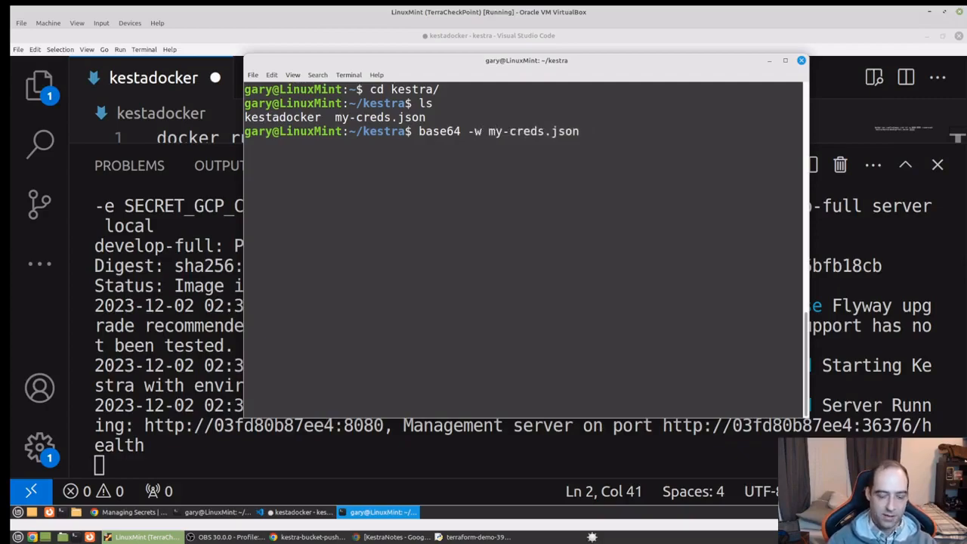
pyautogui.press('Return')
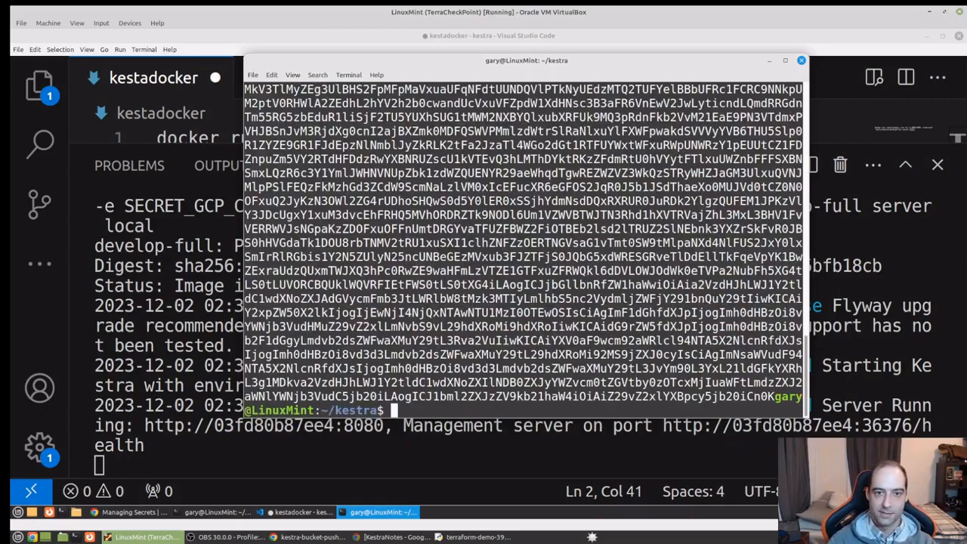
# Rerun the base64 encoding of my-creds.json with its output appended to a file named test, and list the directory.
pyautogui.press('Up')
pyautogui.write('>>')
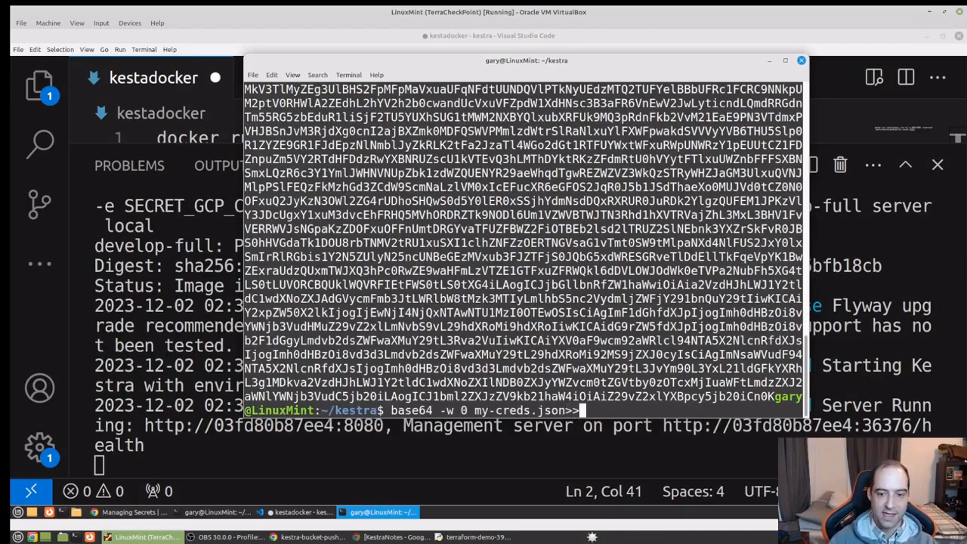
pyautogui.write('tex')
pyautogui.write('test')
pyautogui.press('Return')
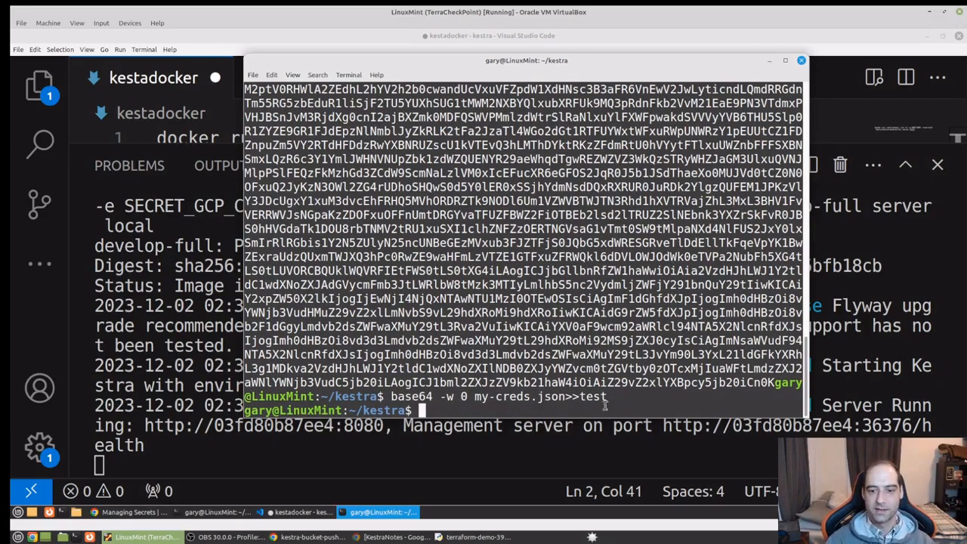
pyautogui.moveTo(608, 398); pyautogui.dragTo(533, 398)
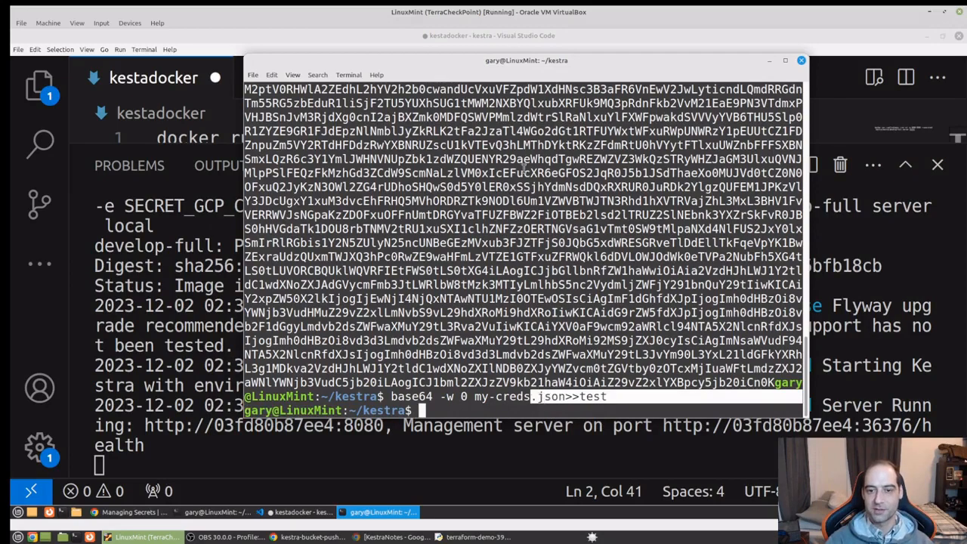
pyautogui.click(642, 402)
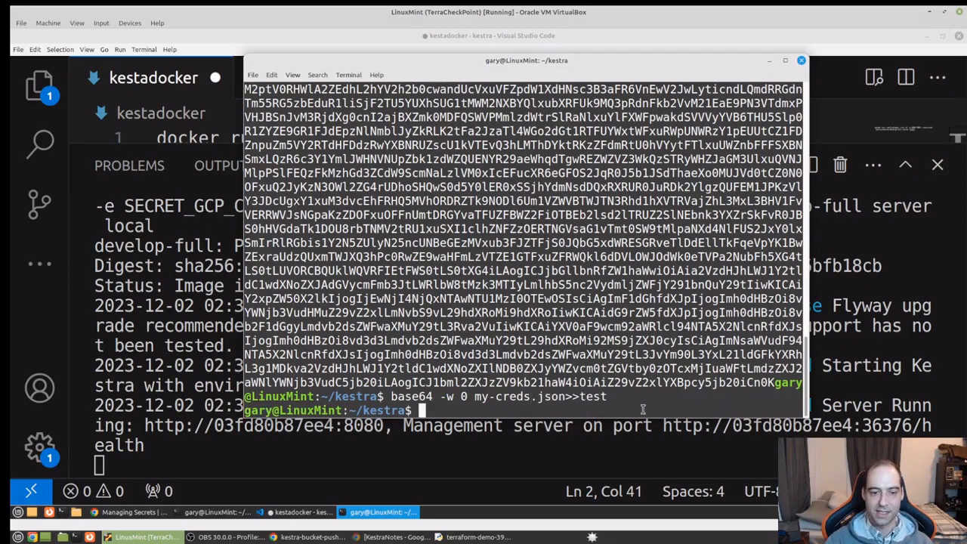
pyautogui.write('ls')
pyautogui.press('Return')
# Decode the test file with cat test |base64 -d and review the decoded service account JSON.
pyautogui.write('cat test |b')
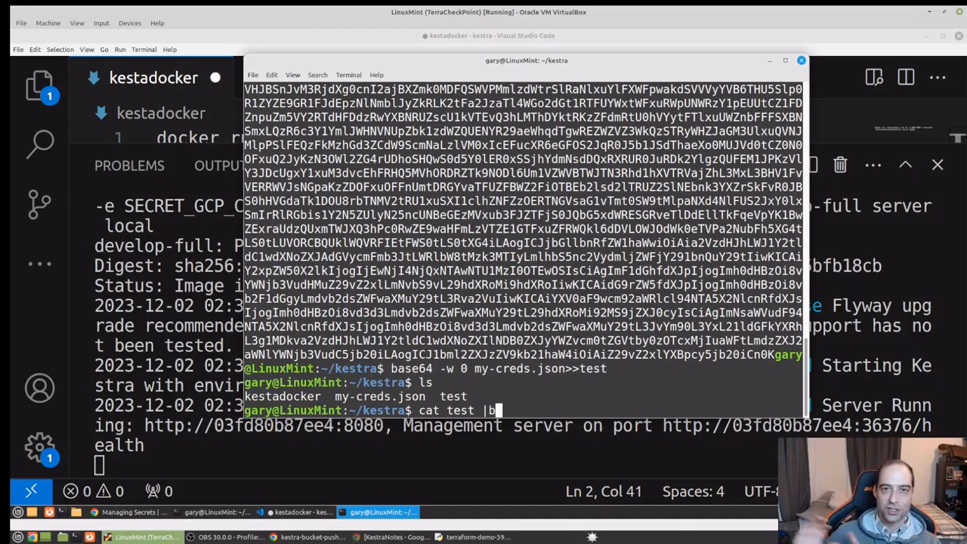
pyautogui.write('ase6')
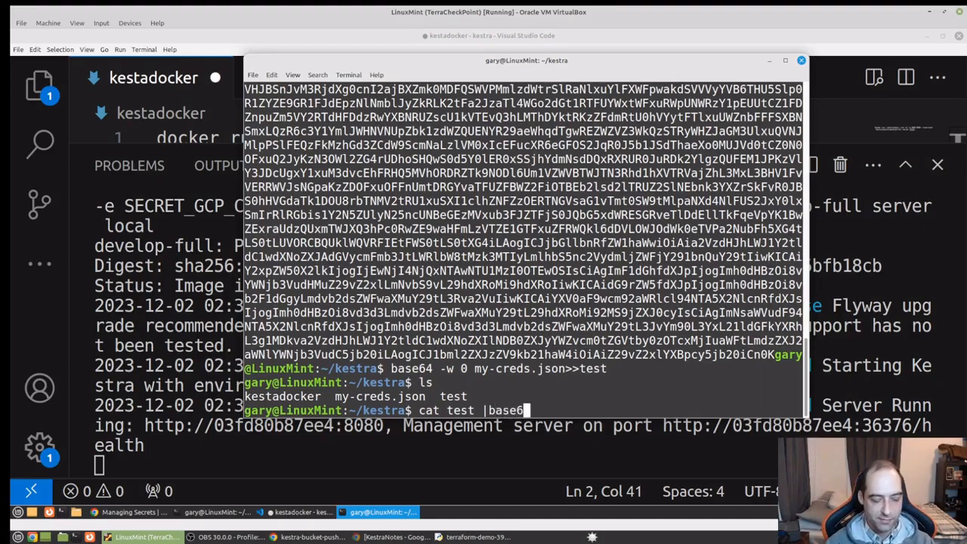
pyautogui.write('4 -d')
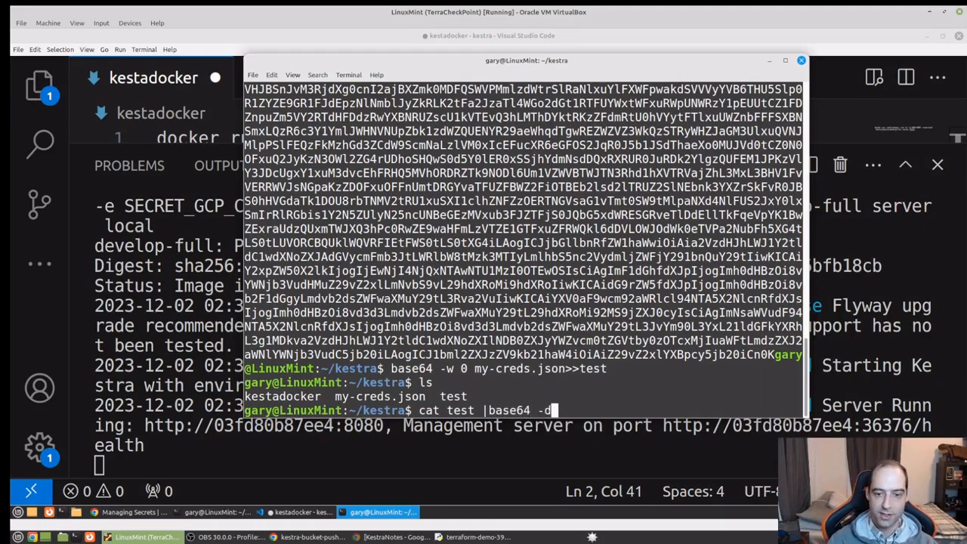
pyautogui.press('Return')
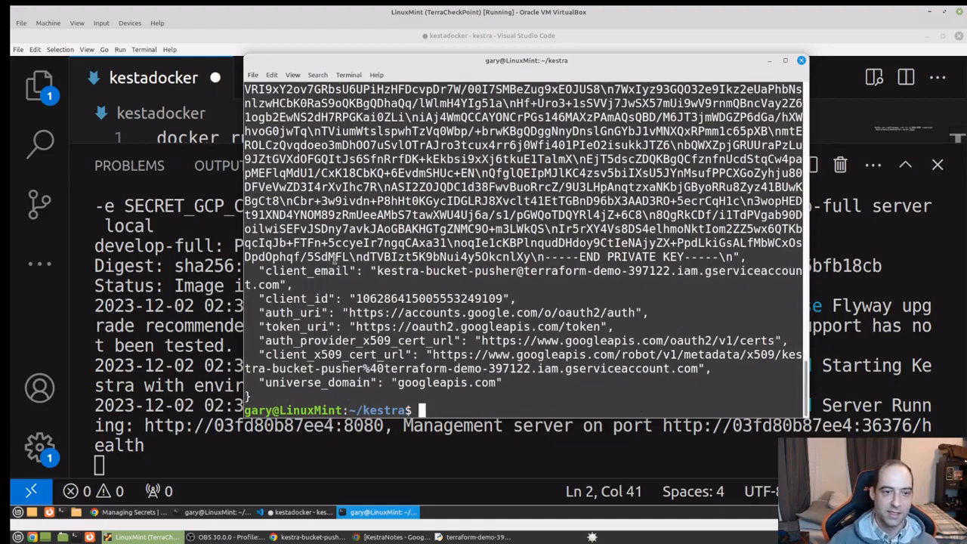
pyautogui.scroll(5, 299, 249)
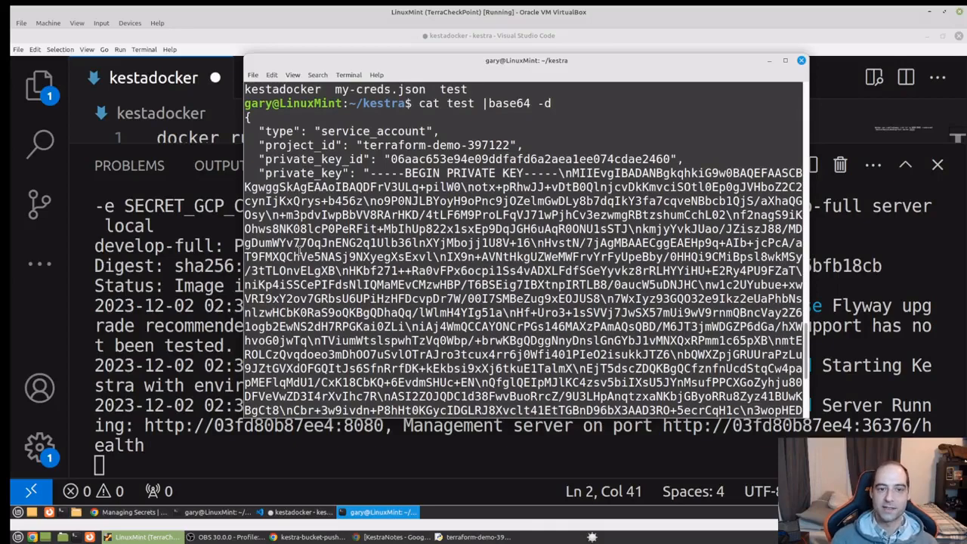
pyautogui.scroll(-5, 484, 325)
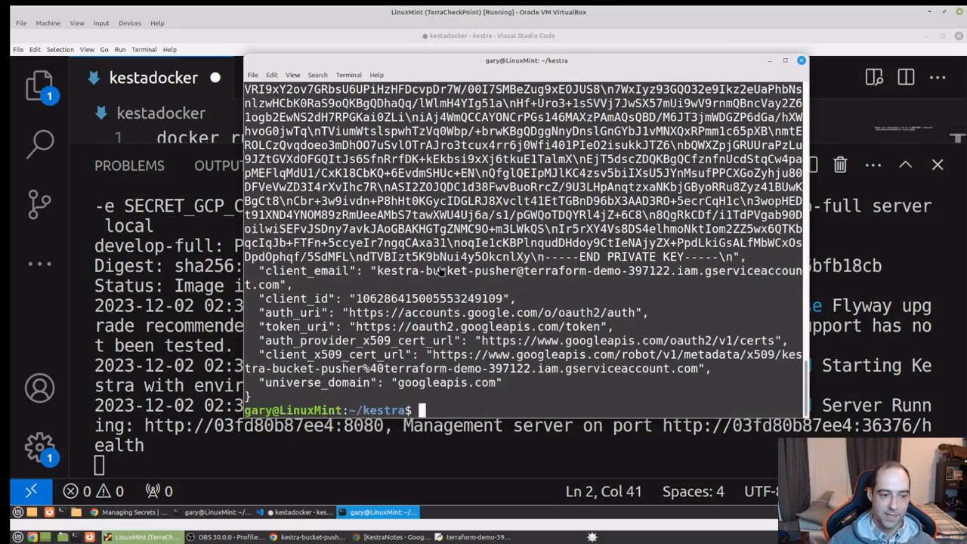
# List the running Docker containers and open an interactive /bin/bash shell in the kestra/kestra:develop-full container.
pyautogui.write('docker ps')
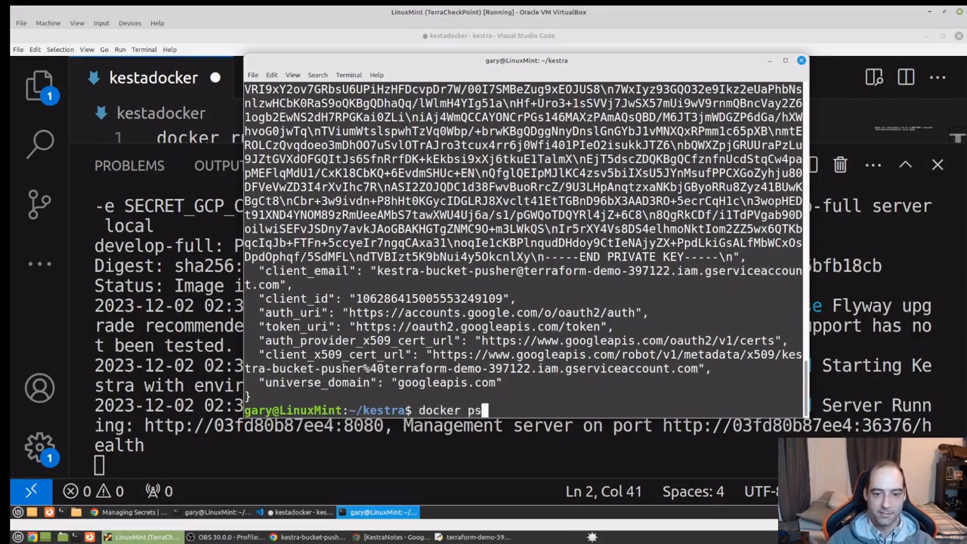
pyautogui.press('Return')
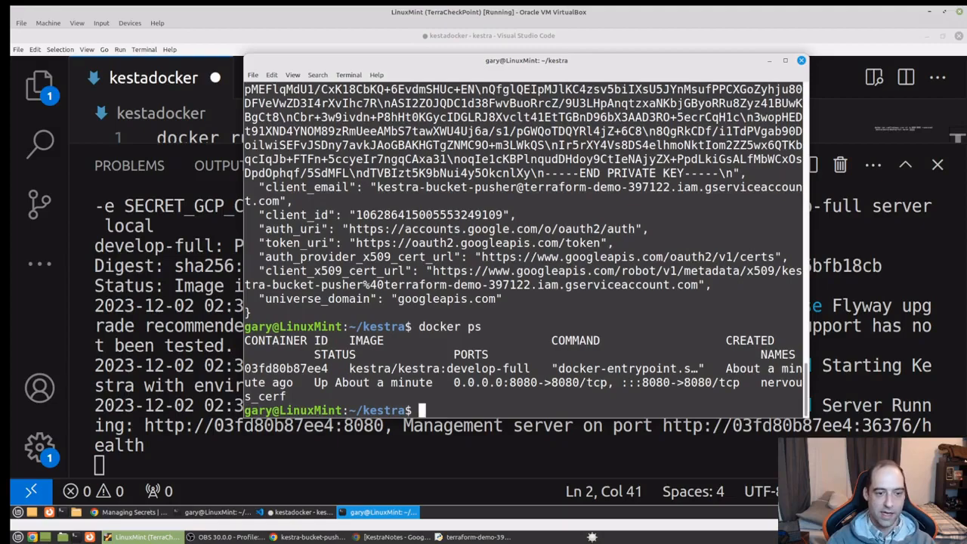
pyautogui.write('docker')
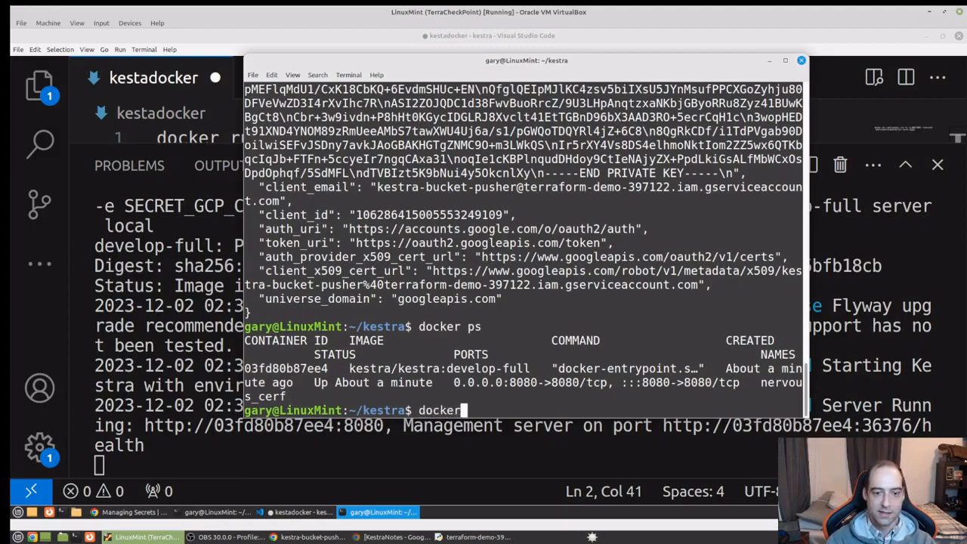
pyautogui.write(' exec -')
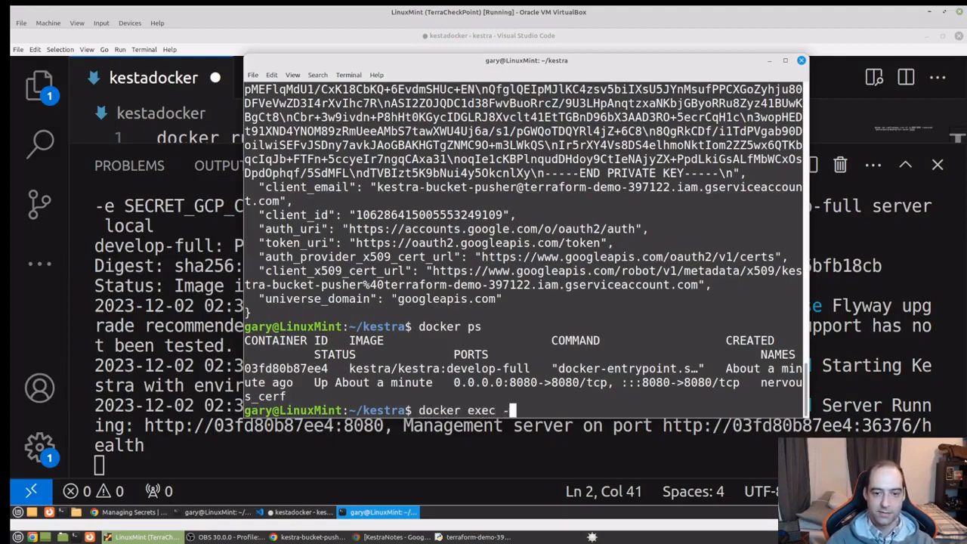
pyautogui.write('it 0')
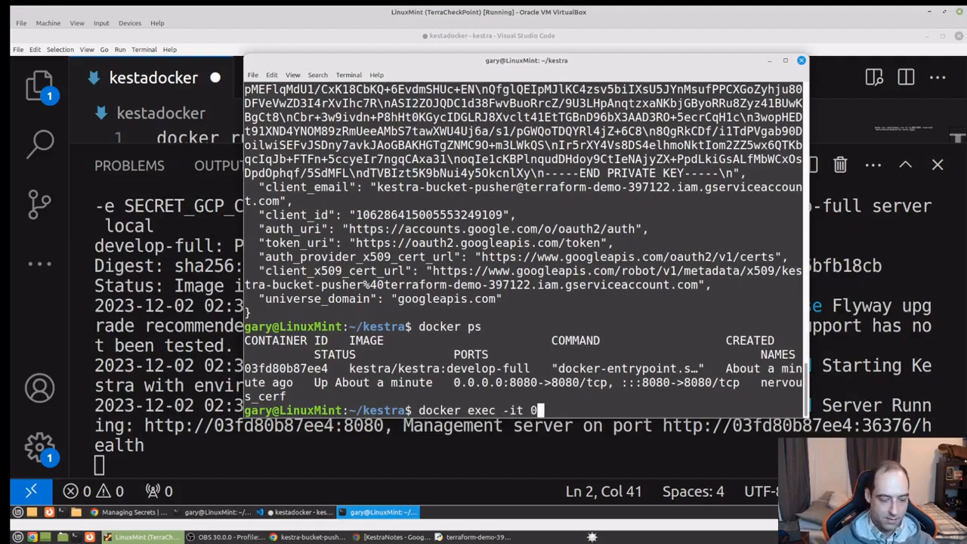
pyautogui.write('3f /')
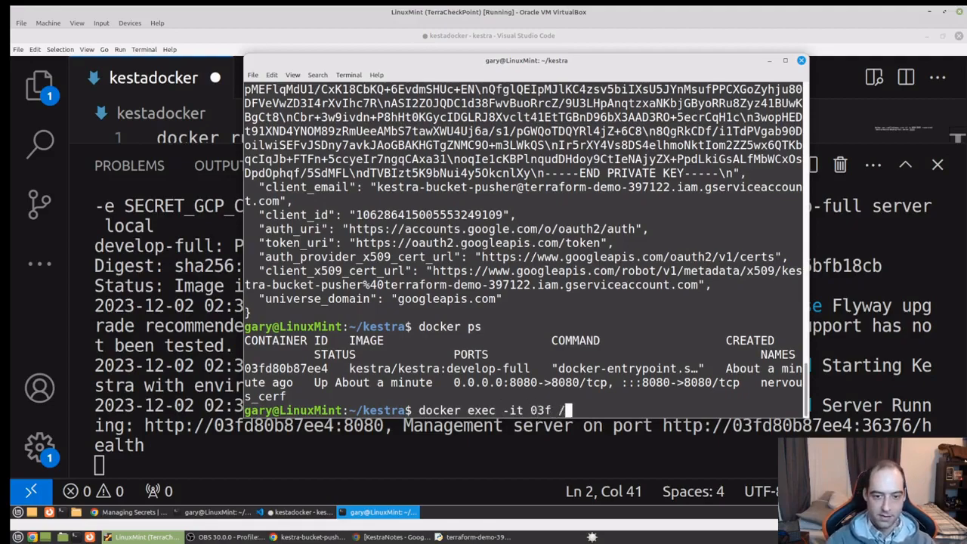
pyautogui.write('bin/bash')
pyautogui.press('Return')
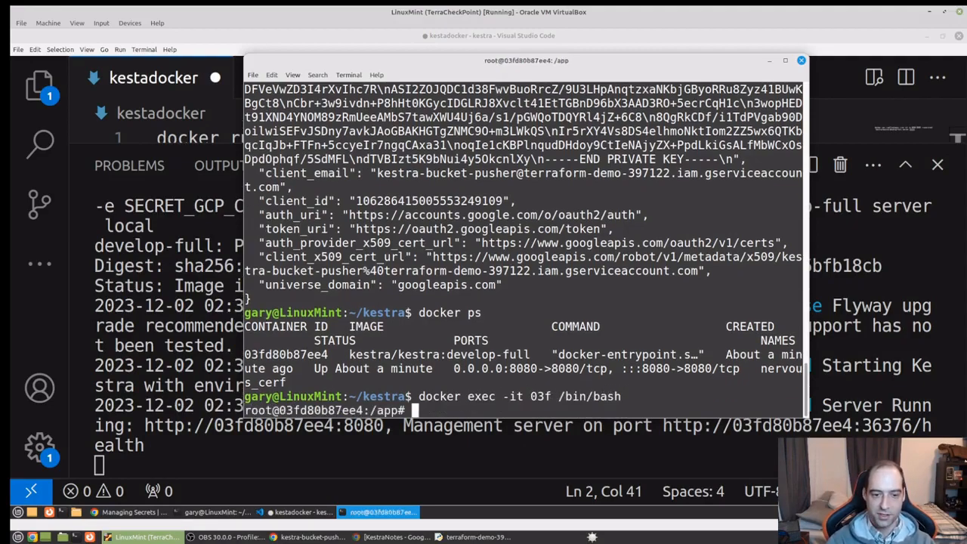
# Print the SECRET_GCP_CREDS environment variable inside the container with echo.
pyautogui.write('echo ')
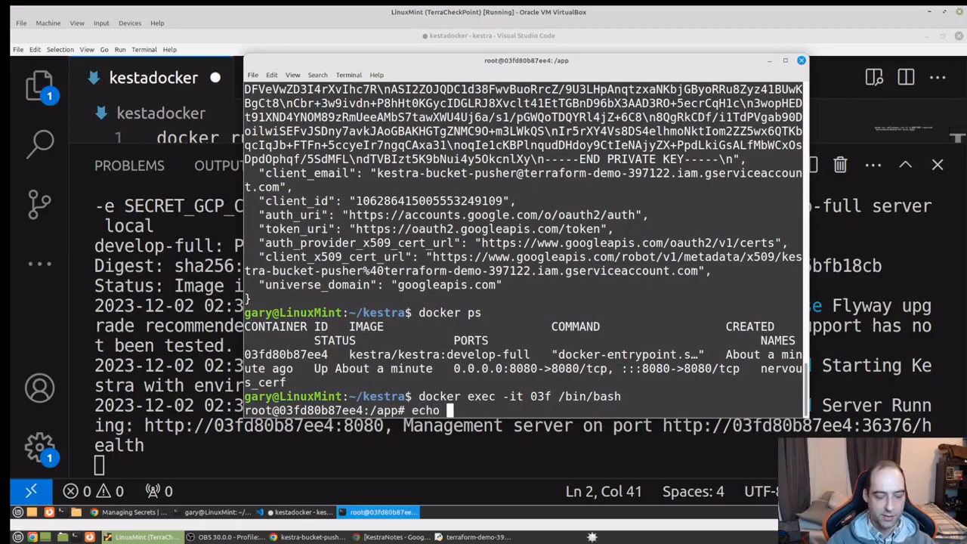
pyautogui.write('$')
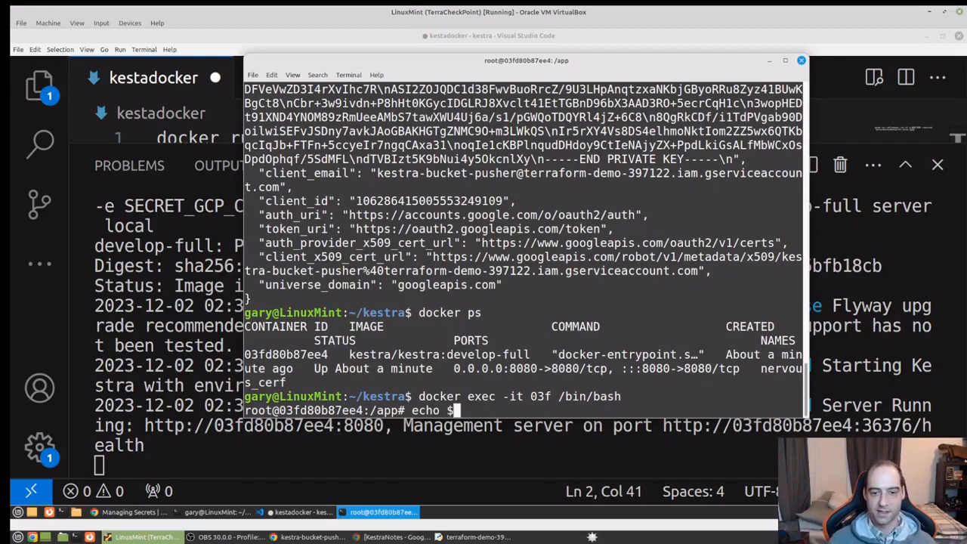
pyautogui.write('SECR')
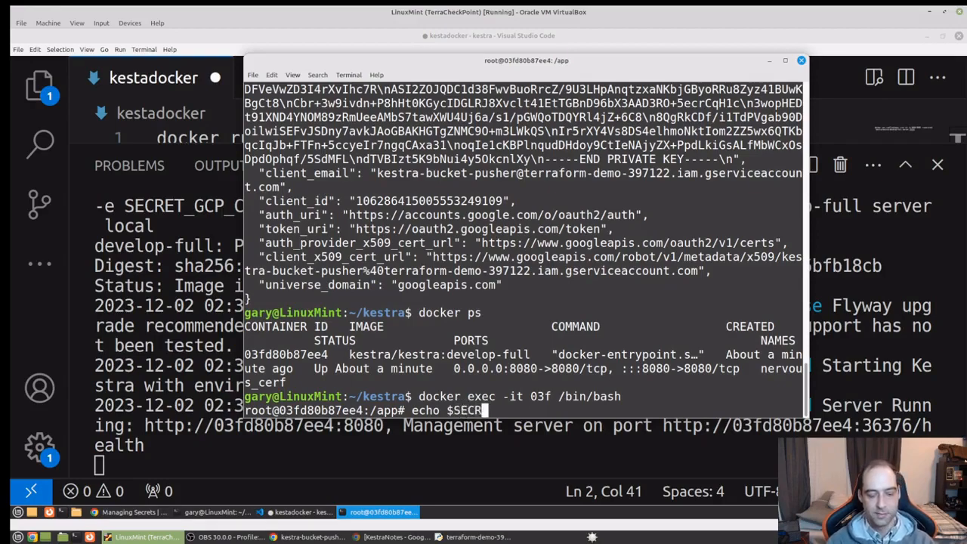
pyautogui.write('ET_')
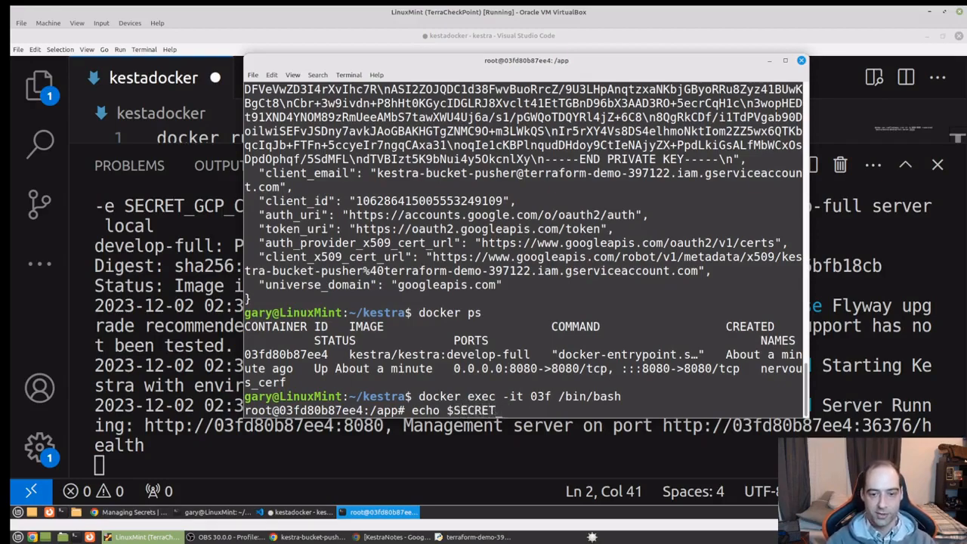
pyautogui.write('GCP')
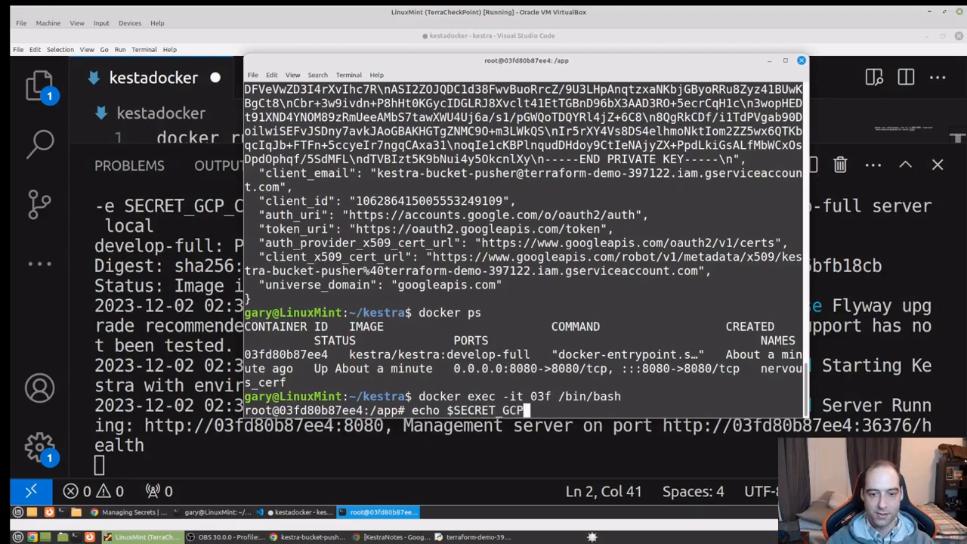
pyautogui.write('_CREDS')
pyautogui.press('Return')
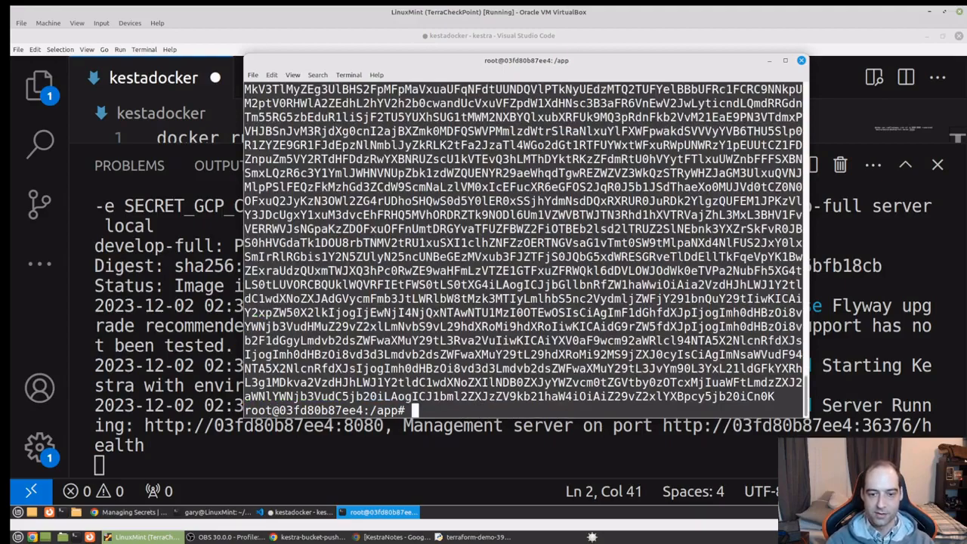
# Decode the container's SECRET_GCP_CREDS value by piping the echo command into base64 -d.
pyautogui.press('Up')
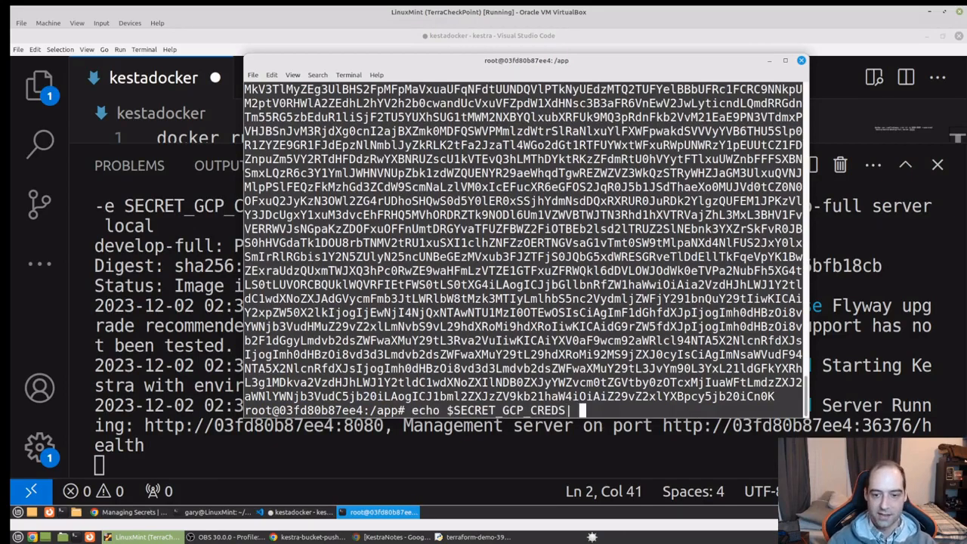
pyautogui.write('|bas')
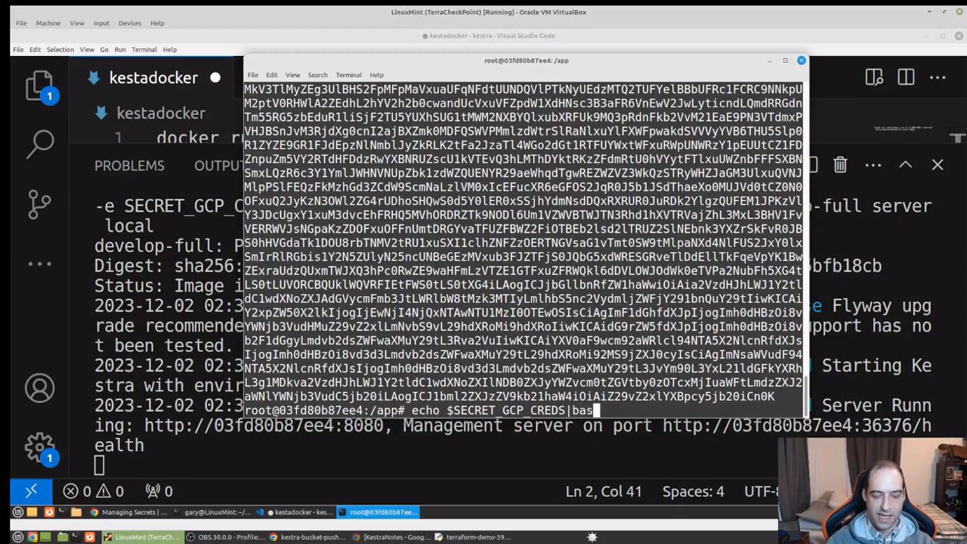
pyautogui.write('e64 -d')
pyautogui.press('Return')
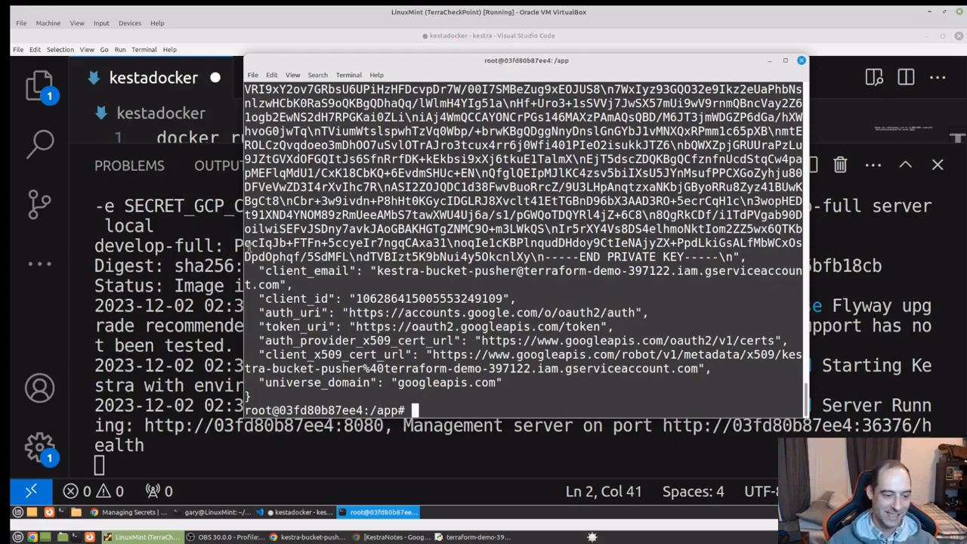
# Switch to Chrome and reload the Kestra Flows page at localhost:8080.
pyautogui.click(134, 512)
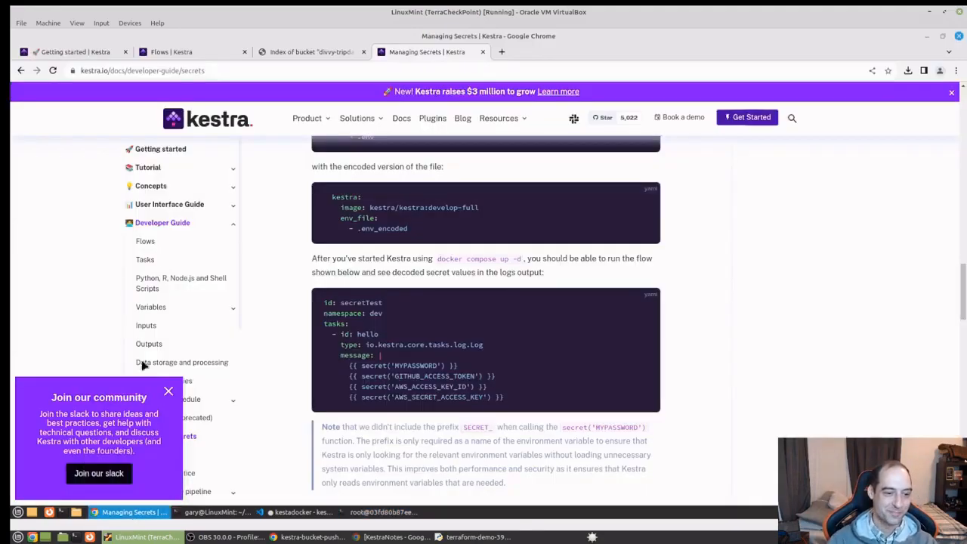
pyautogui.click(54, 71)
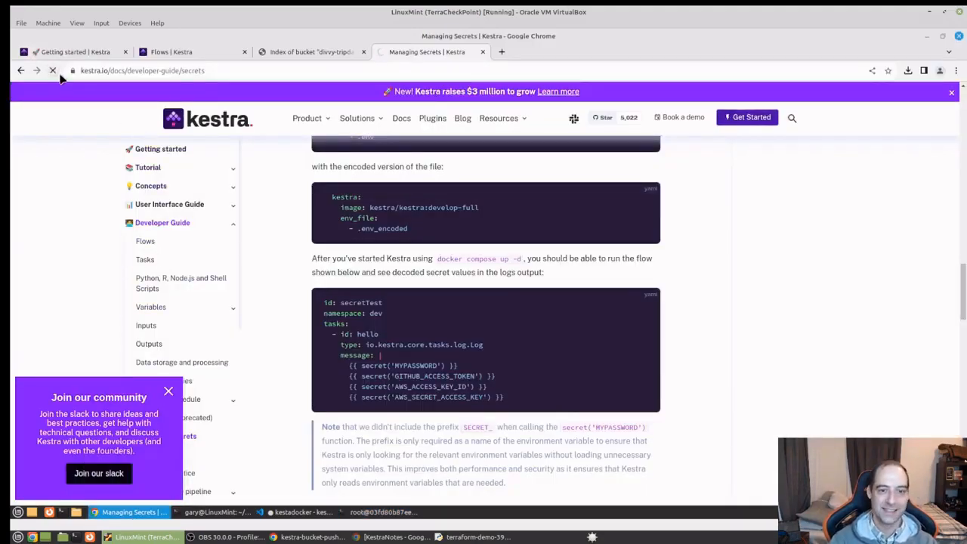
pyautogui.click(317, 52)
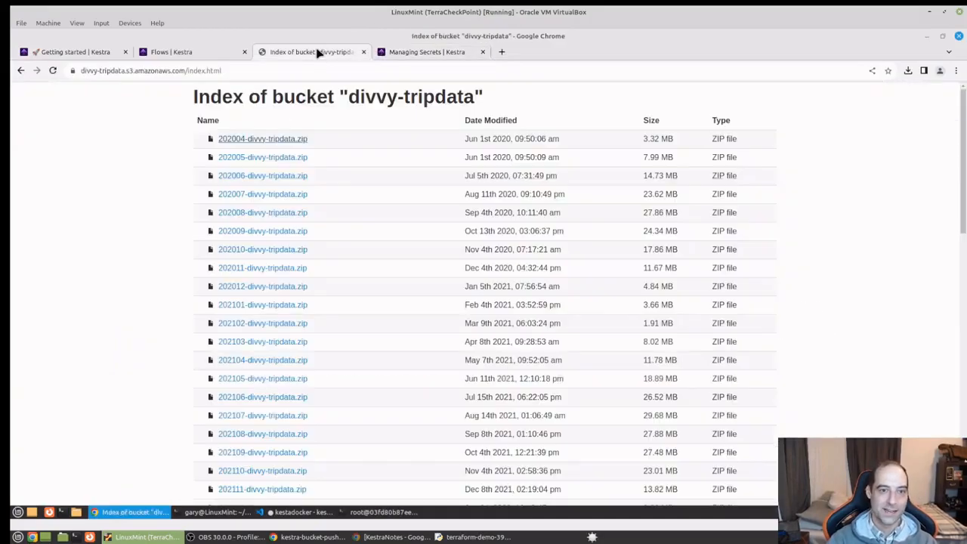
pyautogui.click(186, 57)
pyautogui.click(53, 70)
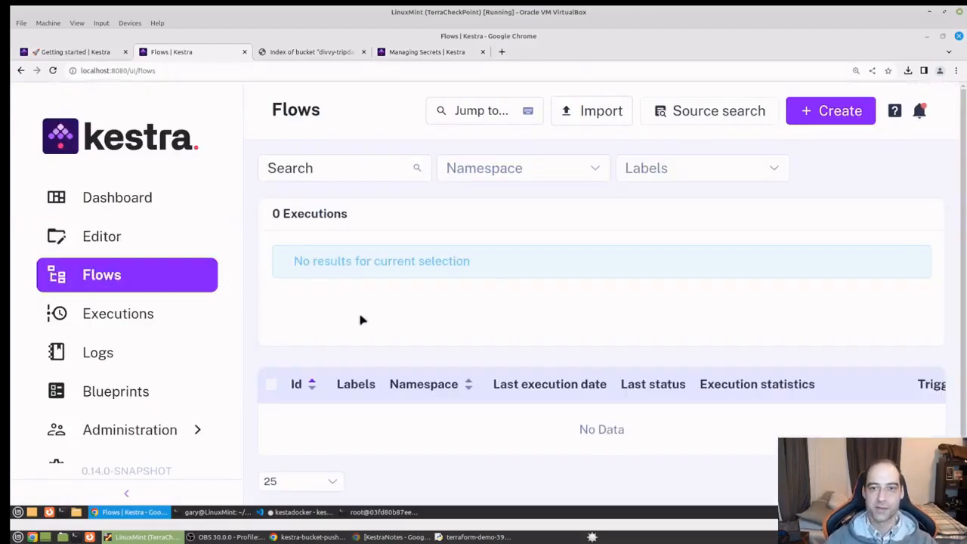
# Import the flows archive "flows (1).zip" from the Downloads folder into Kestra and refresh the flow list.
pyautogui.click(595, 112)
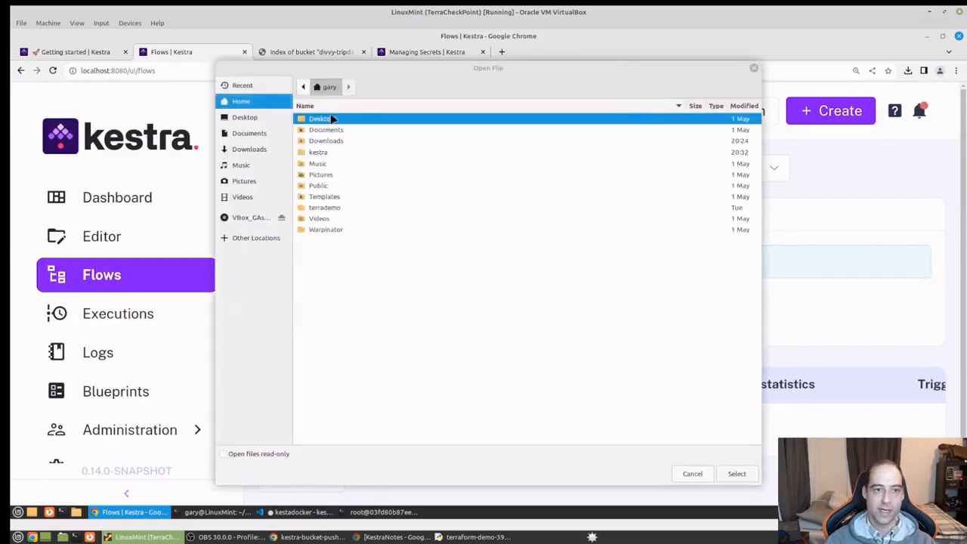
pyautogui.doubleClick(330, 130)
pyautogui.click(329, 88)
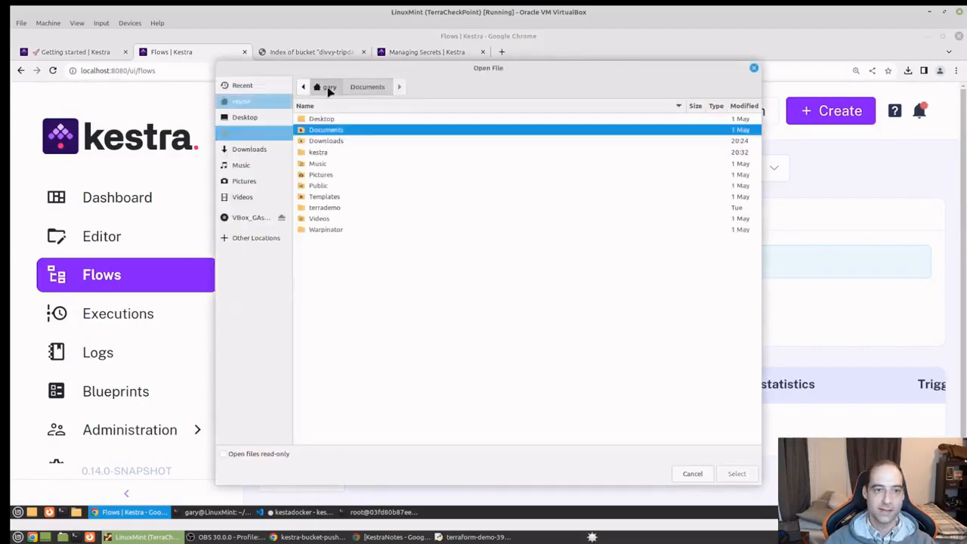
pyautogui.doubleClick(329, 141)
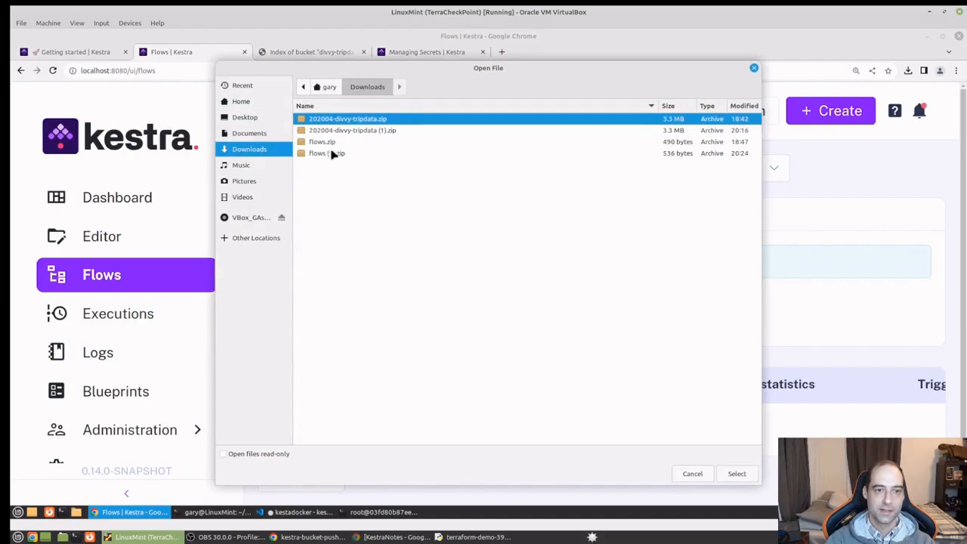
pyautogui.click(332, 155)
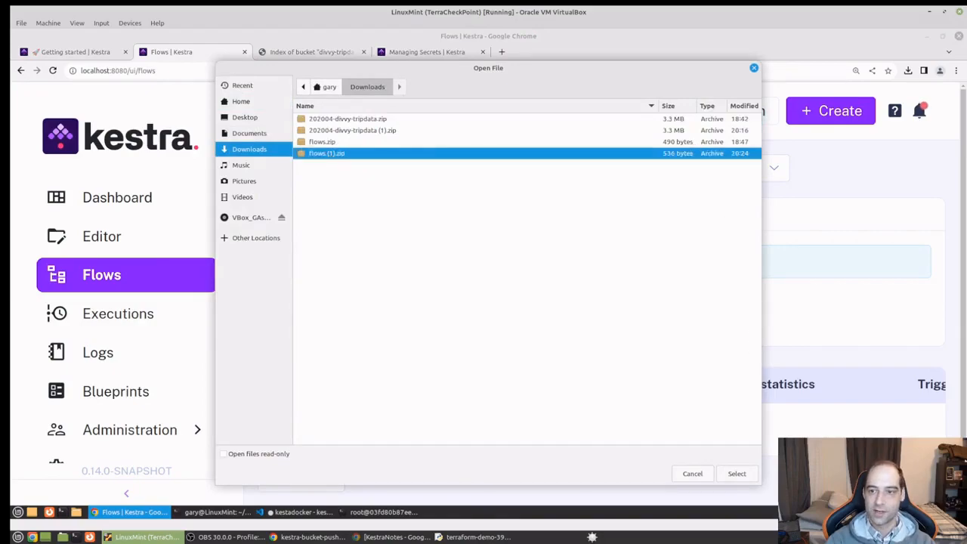
pyautogui.click(736, 473)
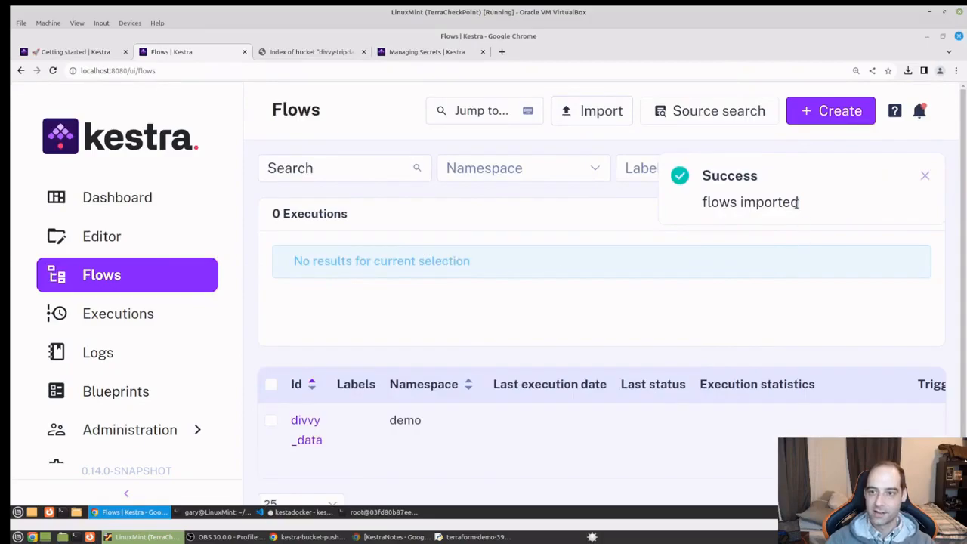
pyautogui.click(53, 70)
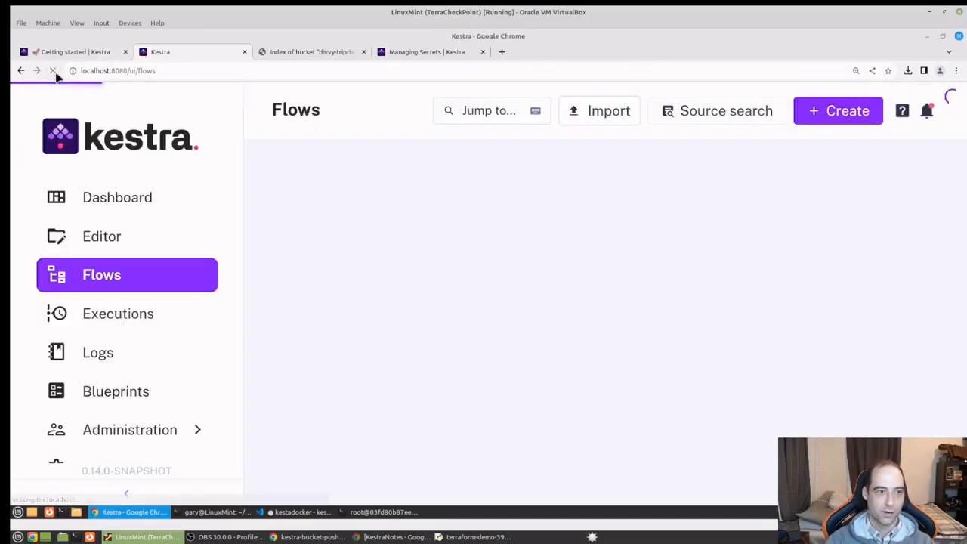
# View the imported divvy_data flow and open its divvy_data.yml file in the demo namespace's code editor.
pyautogui.click(313, 423)
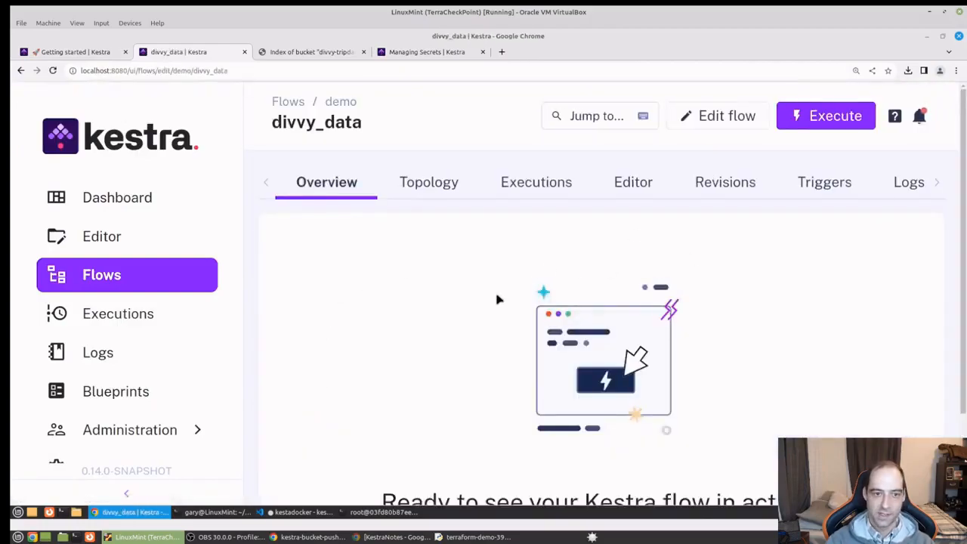
pyautogui.scroll(-3, 496, 300)
pyautogui.scroll(3, 499, 302)
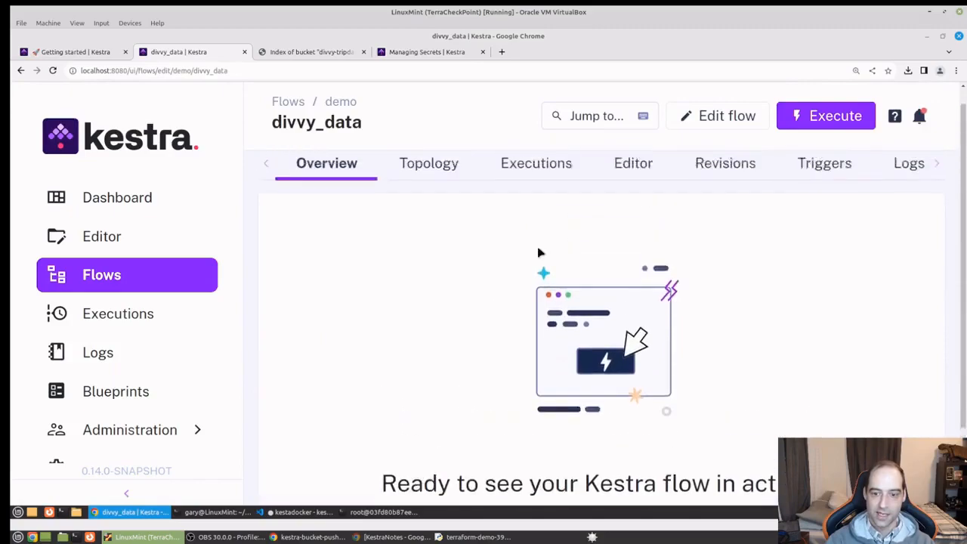
pyautogui.click(630, 183)
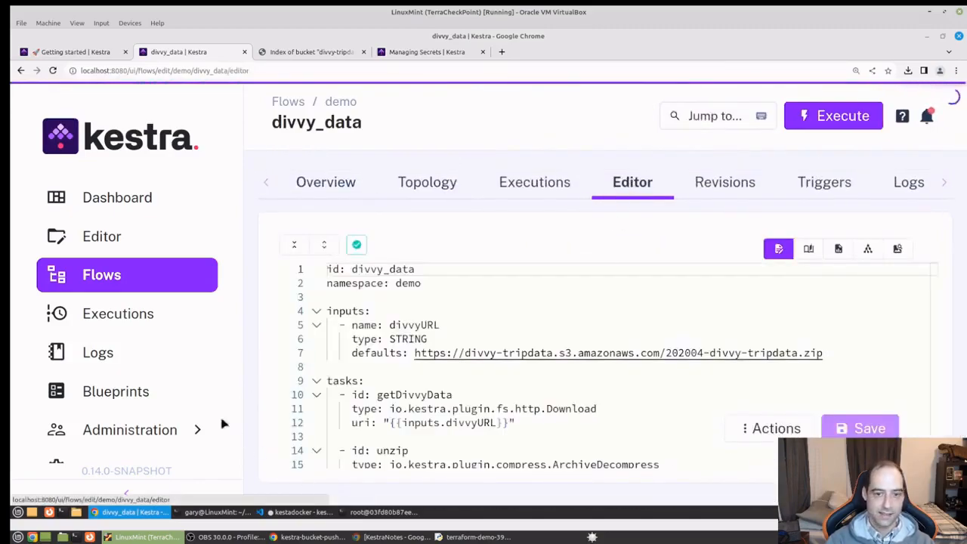
pyautogui.click(156, 244)
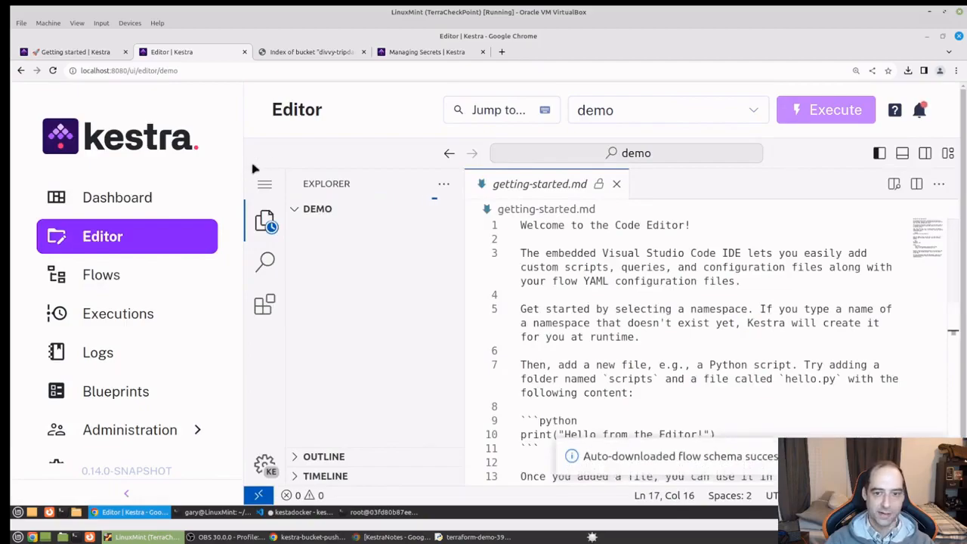
pyautogui.click(616, 185)
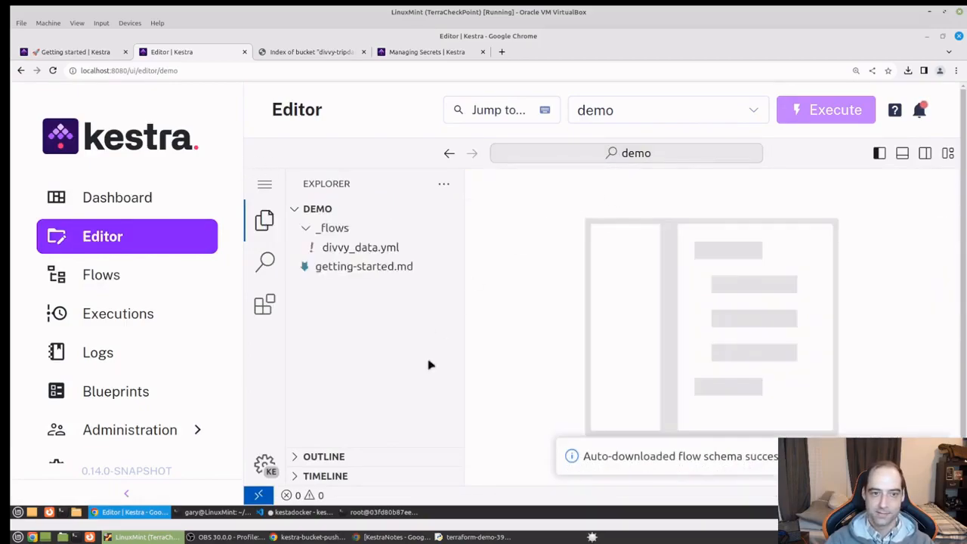
pyautogui.click(338, 256)
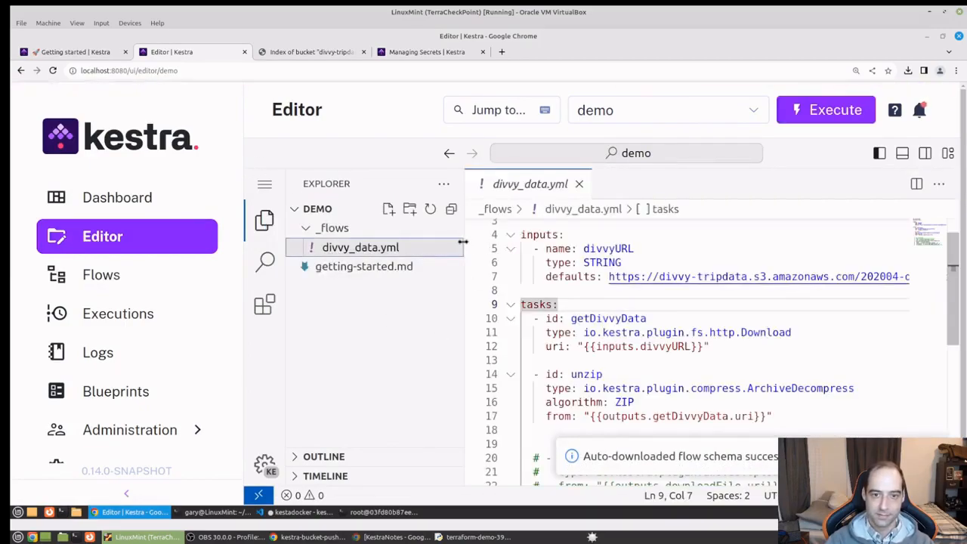
# Hide the file explorer, collapse the Kestra navigation and enlarge the page to 200% to review the divvy_data.yml tasks.
pyautogui.click(264, 220)
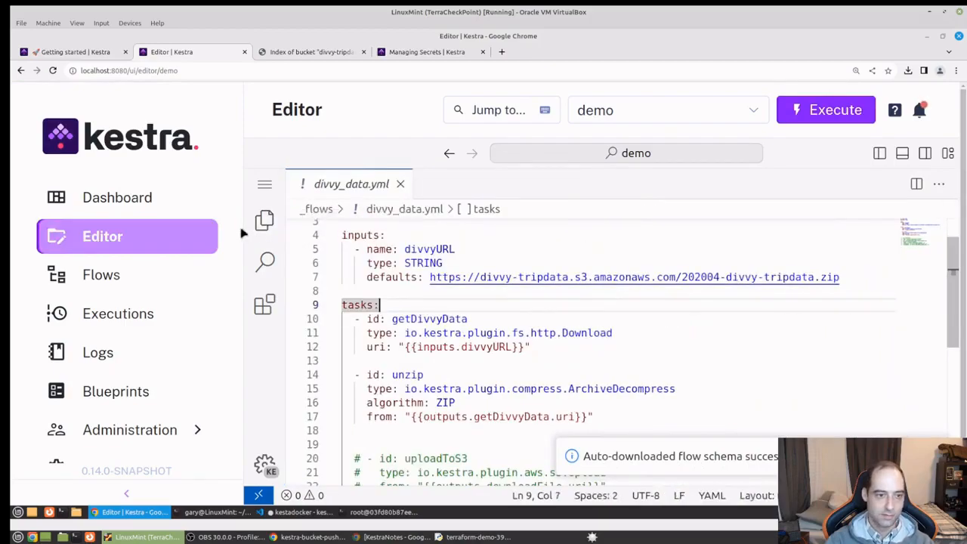
pyautogui.click(130, 494)
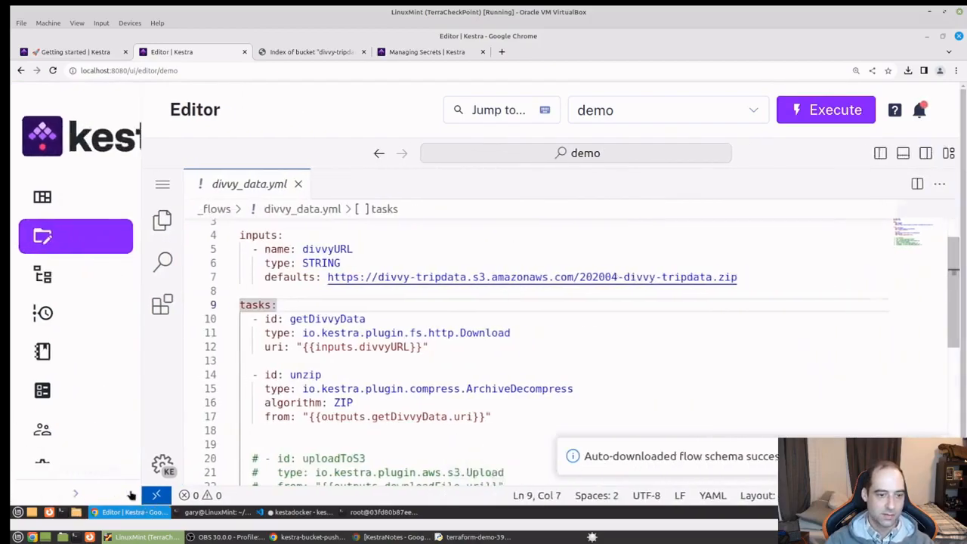
pyautogui.doubleClick(605, 337)
pyautogui.hotkey('ctrl', '+')
pyautogui.hotkey('ctrl', '+')
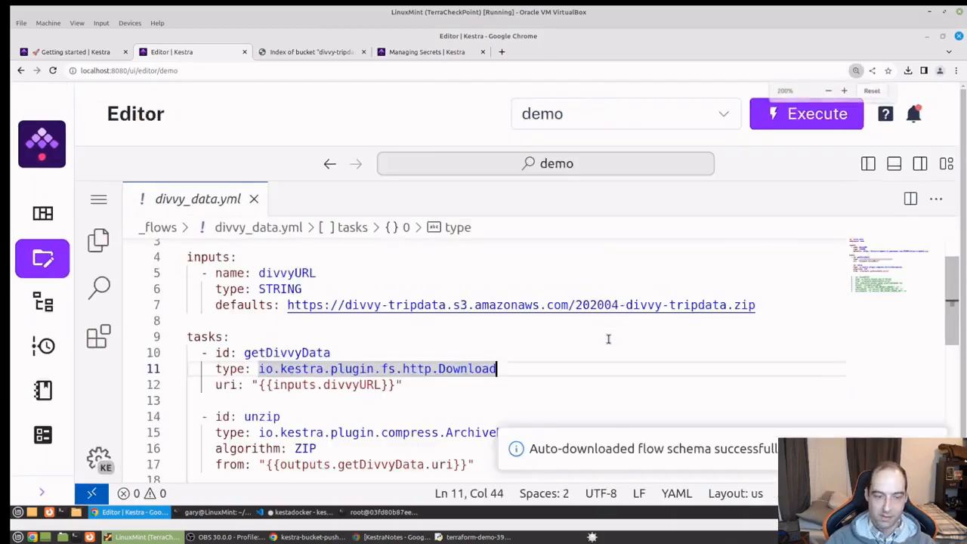
pyautogui.hotkey('ctrl', '-')
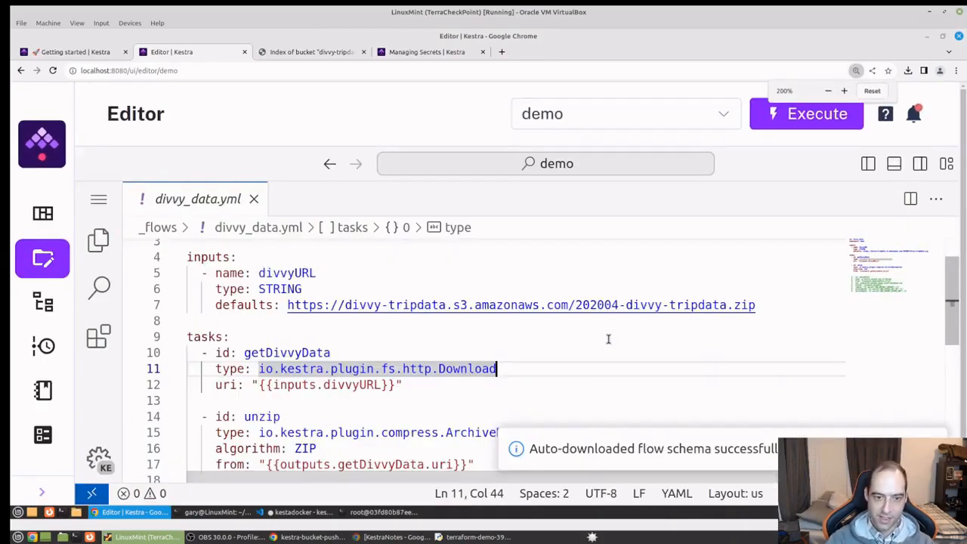
pyautogui.scroll(-5, 494, 274)
pyautogui.scroll(3, 529, 398)
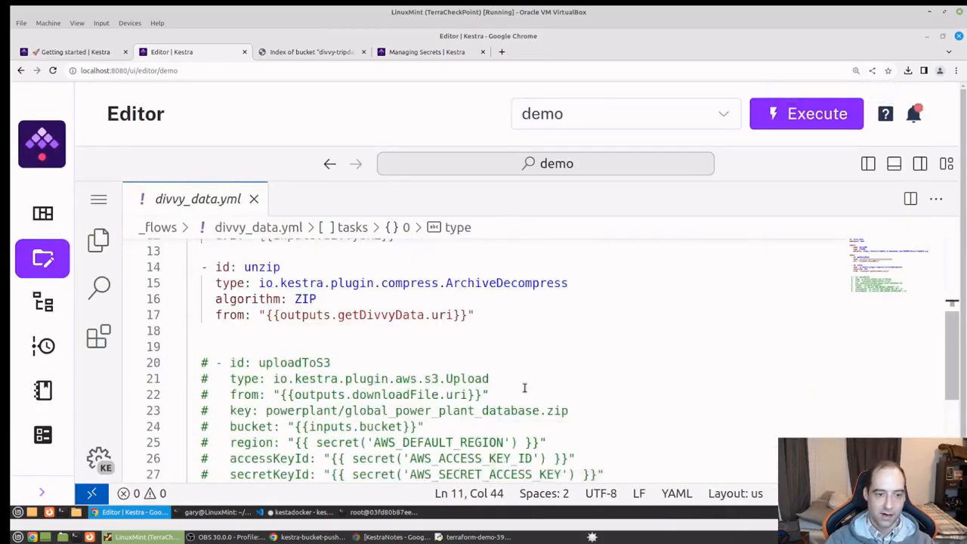
# Load the localhost Kestra site in place of the divvy-tripdata bucket index and open its Blueprints page.
pyautogui.click(317, 53)
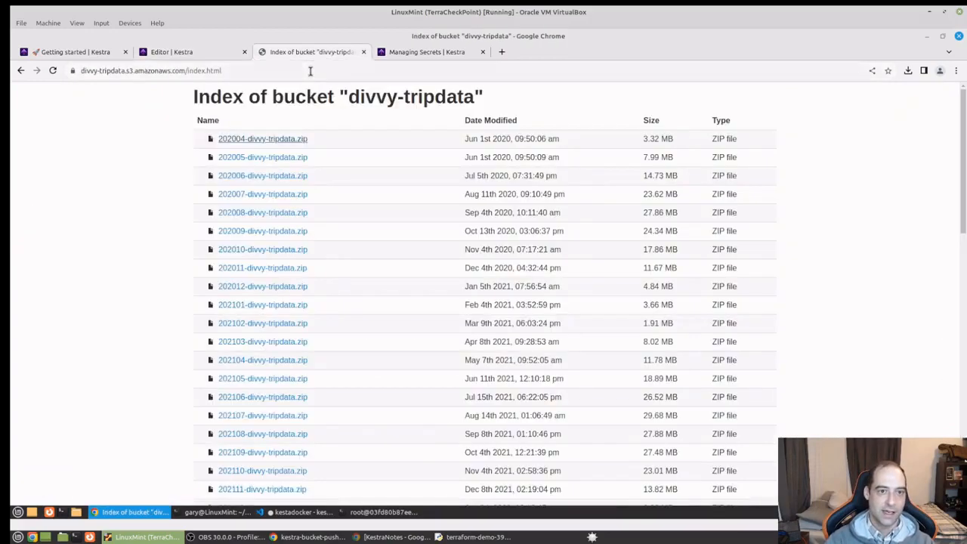
pyautogui.click(309, 71)
pyautogui.write('localhost')
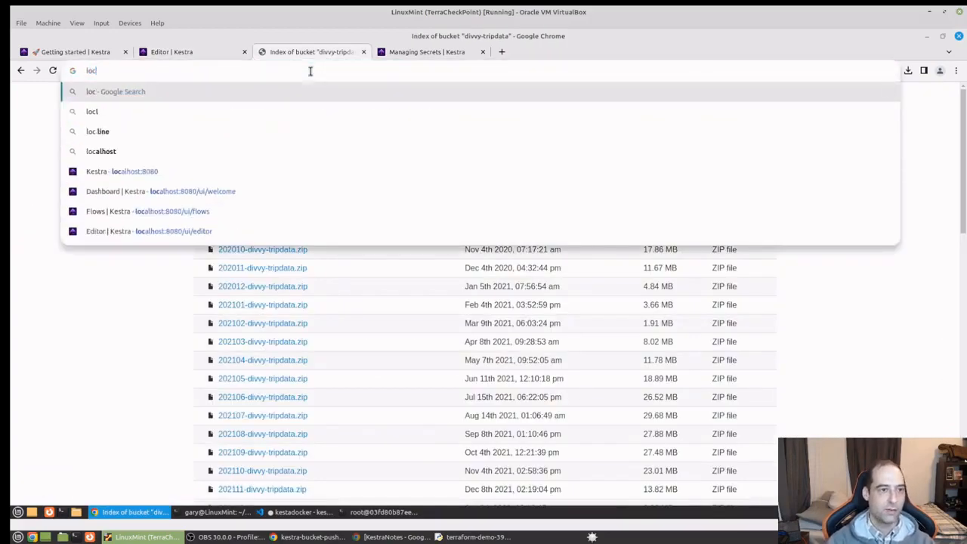
pyautogui.press('Return')
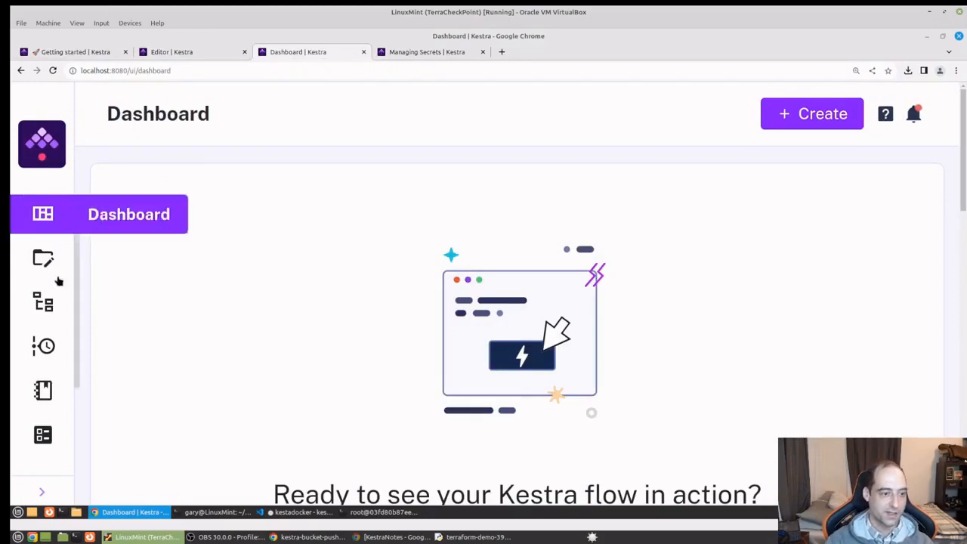
pyautogui.click(42, 434)
# Search the blueprints for "upload gcp" and broaden the search to "upload".
pyautogui.click(195, 404)
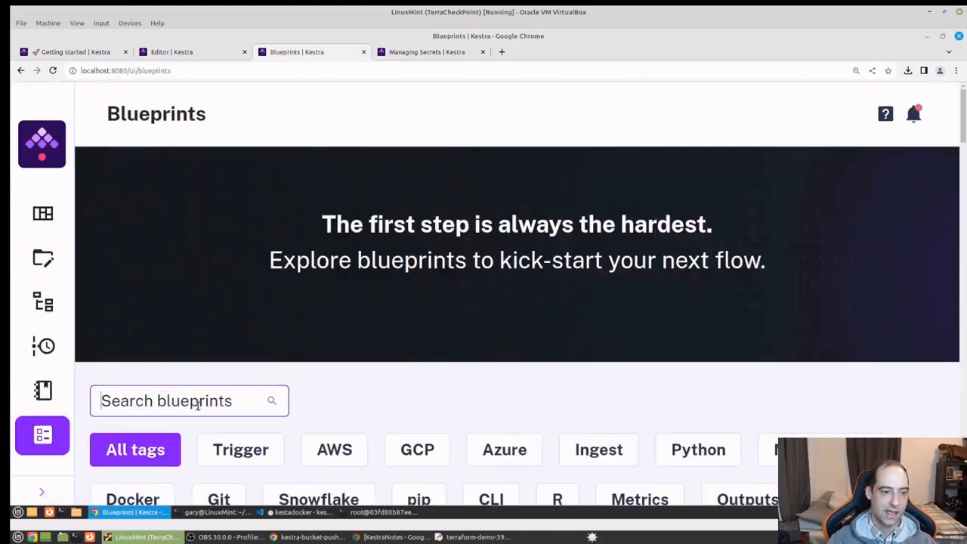
pyautogui.write('upload gcp')
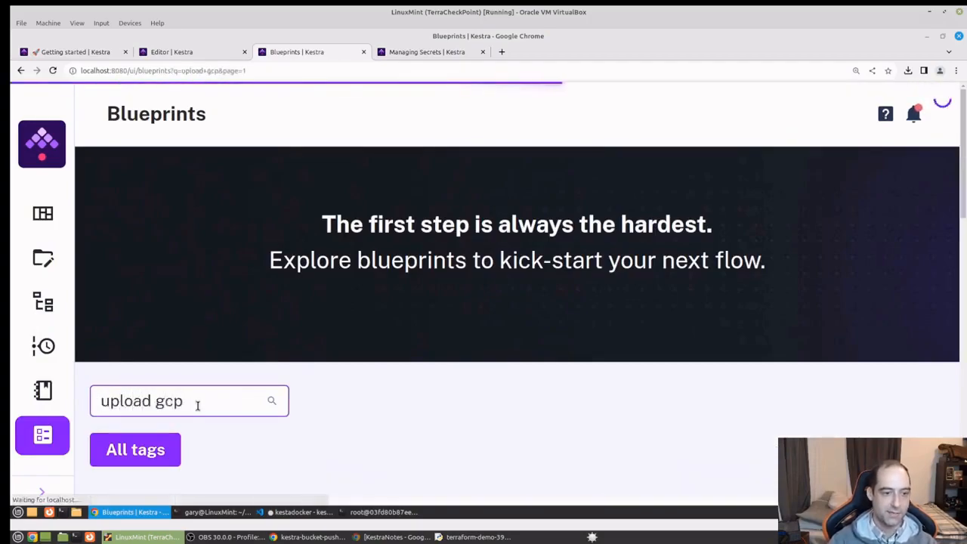
pyautogui.scroll(-2, 237, 373)
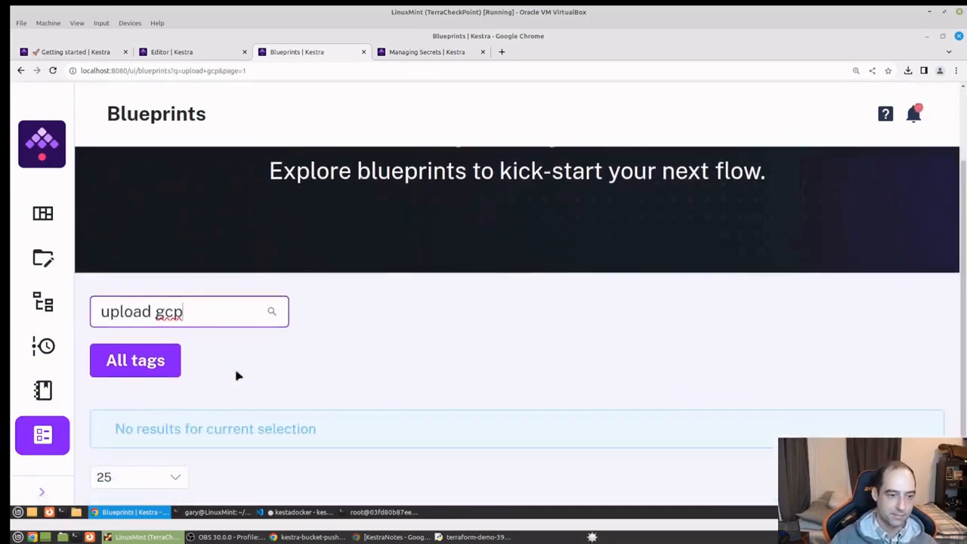
pyautogui.doubleClick(158, 312)
pyautogui.press('BackSpace')
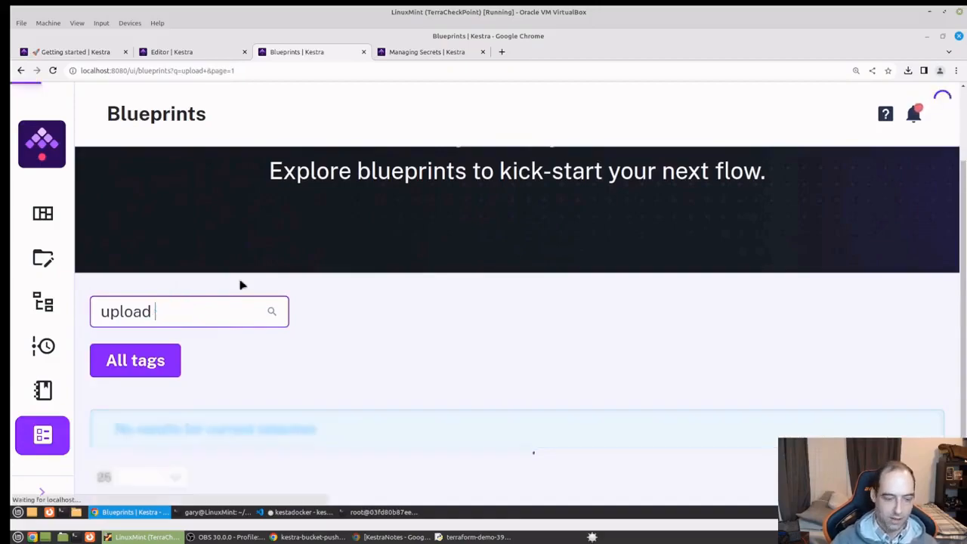
# Find and open the "Download data and upload to Google Cloud Storage" blueprint in the upload search results.
pyautogui.scroll(-3, 567, 272)
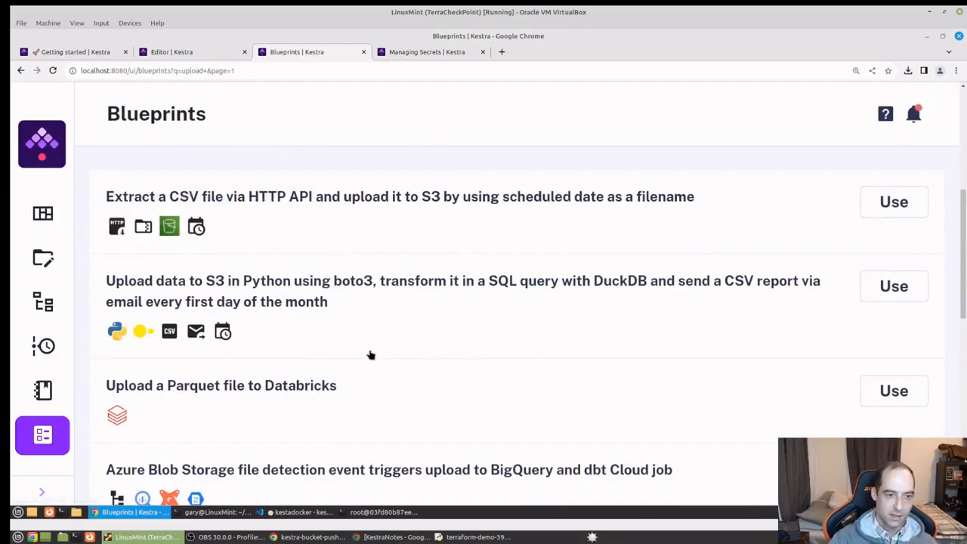
pyautogui.scroll(-2, 371, 355)
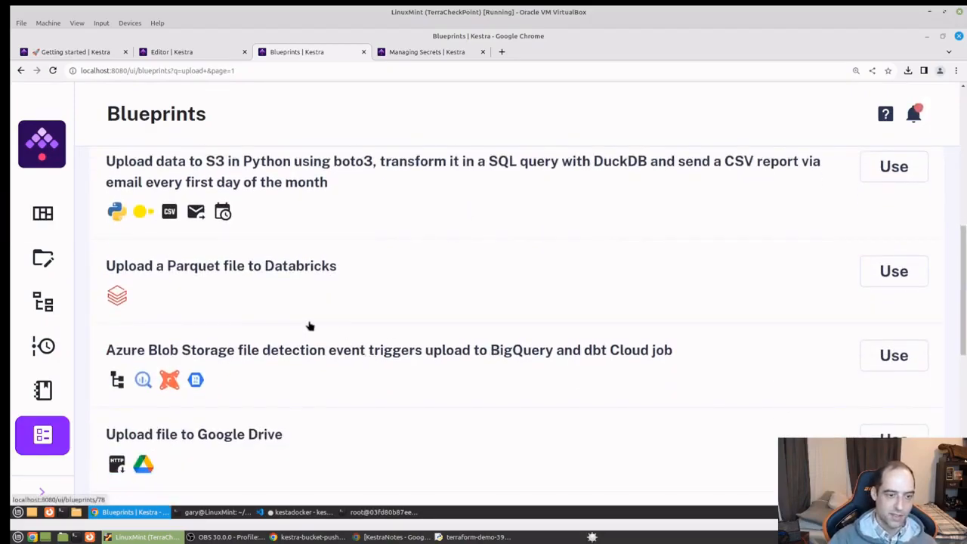
pyautogui.scroll(-1, 355, 323)
pyautogui.scroll(-1, 325, 325)
pyautogui.scroll(-2, 274, 333)
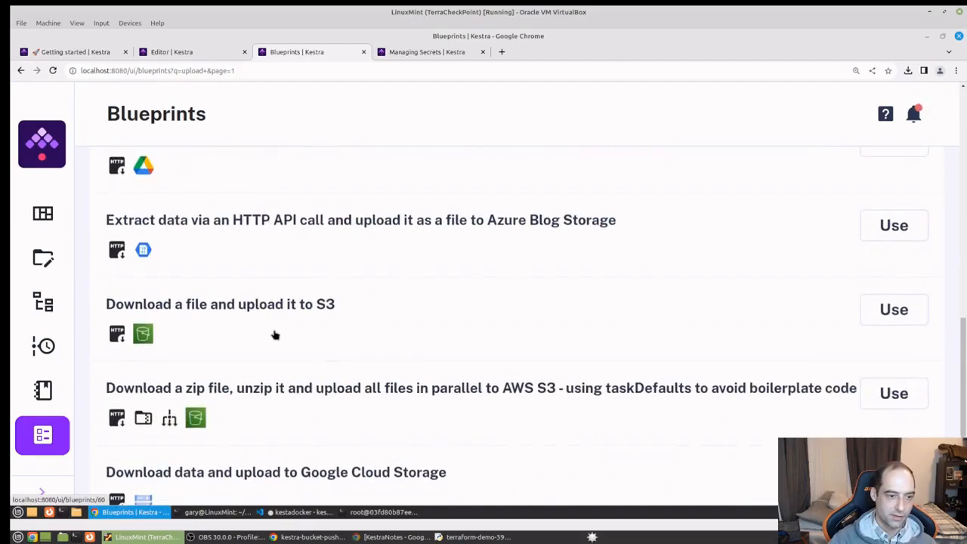
pyautogui.scroll(-3, 317, 326)
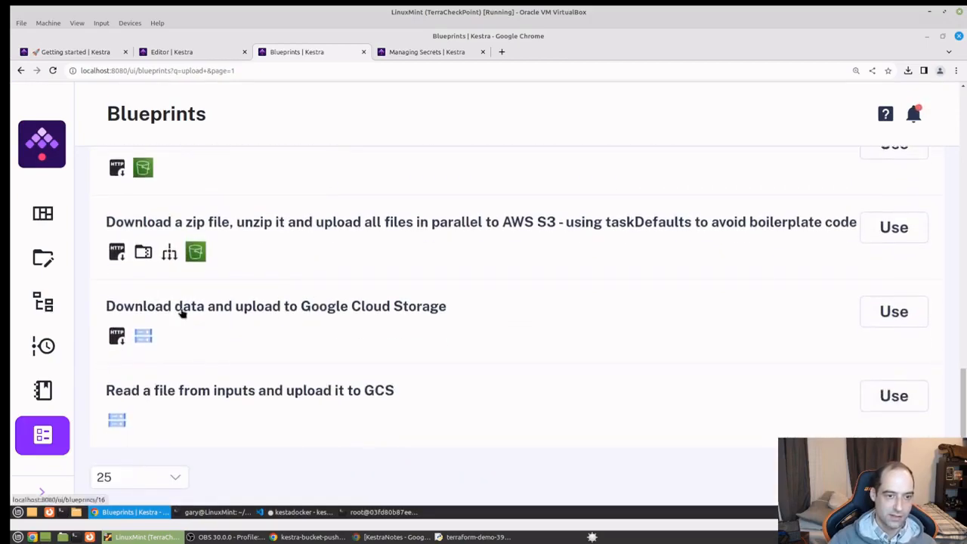
pyautogui.click(293, 317)
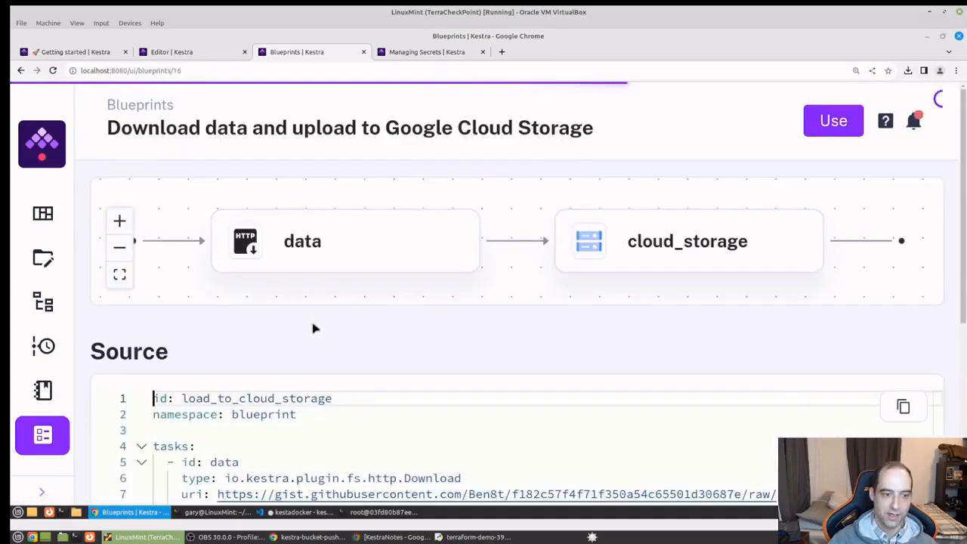
# Copy the cloud_storage task from the blueprint's source and return to the divvy_data.yml editor.
pyautogui.scroll(-4, 316, 328)
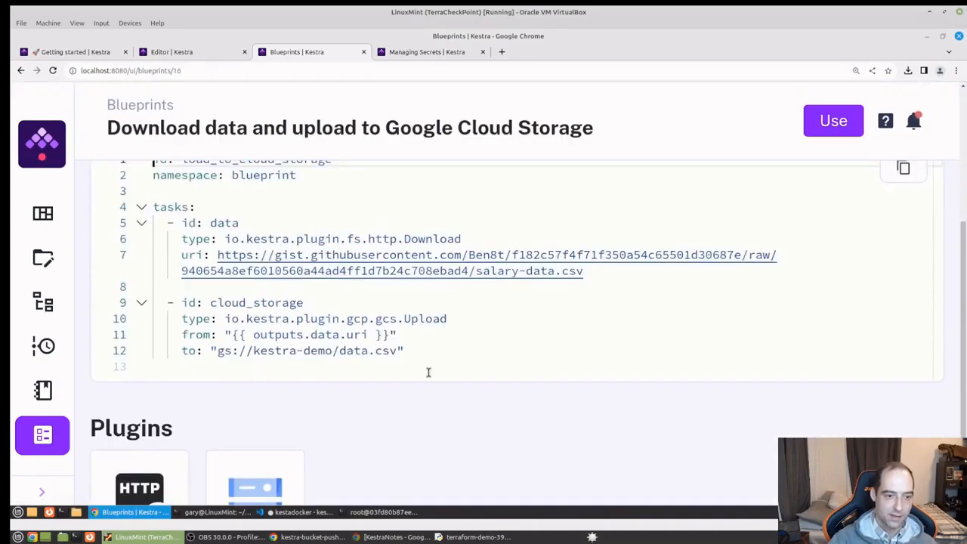
pyautogui.moveTo(406, 350); pyautogui.dragTo(144, 310)
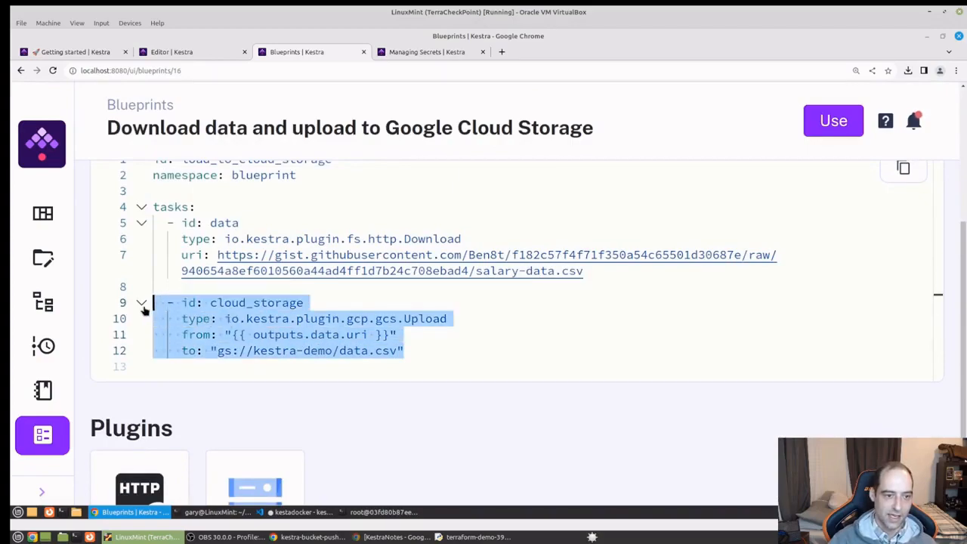
pyautogui.rightClick(229, 312)
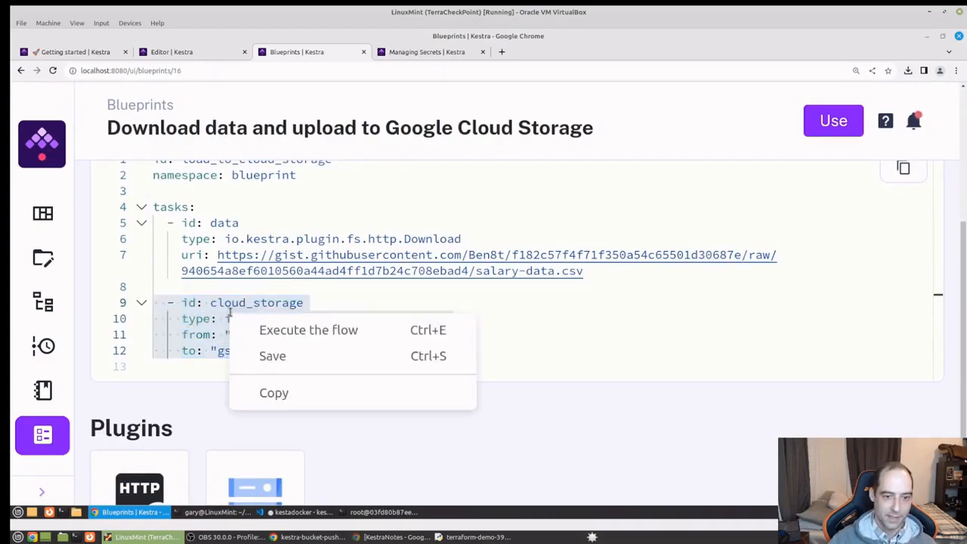
pyautogui.click(268, 393)
pyautogui.click(175, 54)
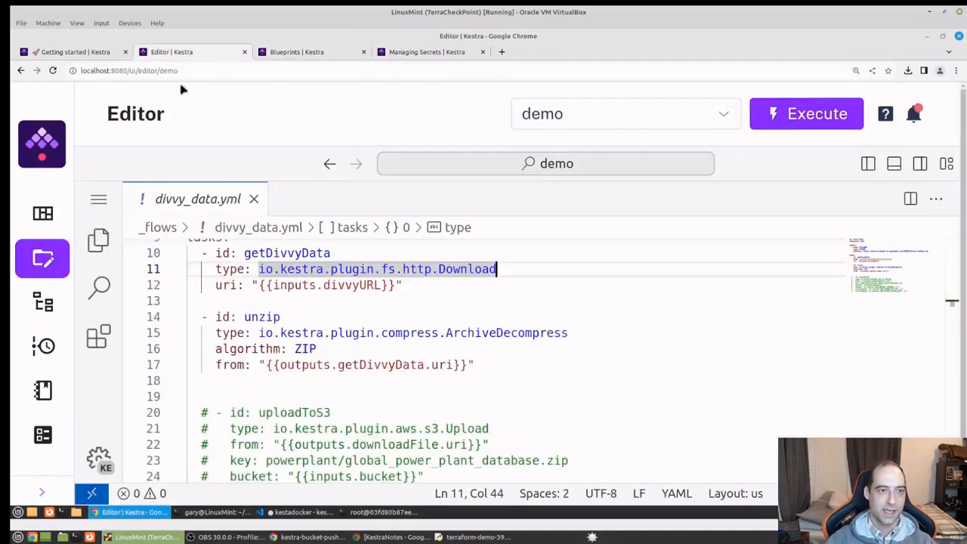
pyautogui.scroll(3, 300, 339)
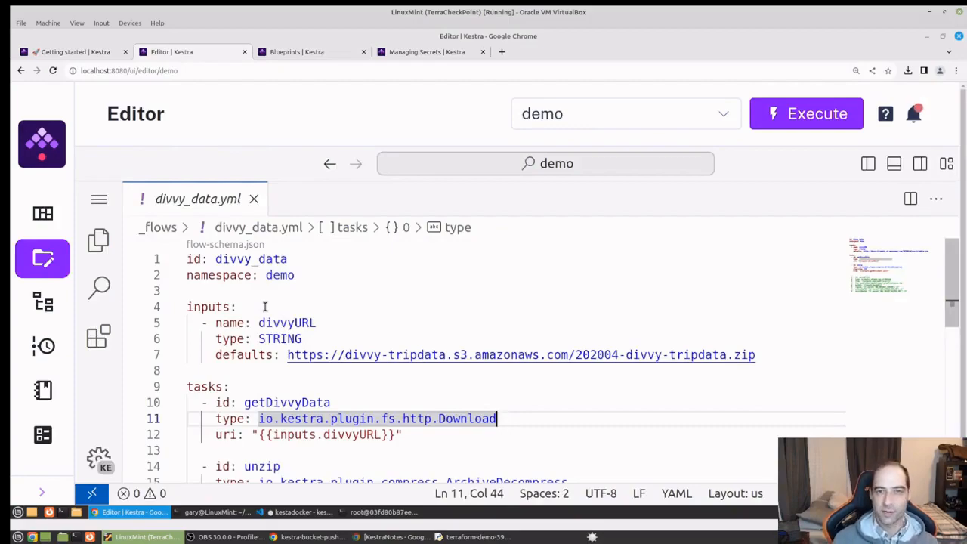
pyautogui.click(265, 306)
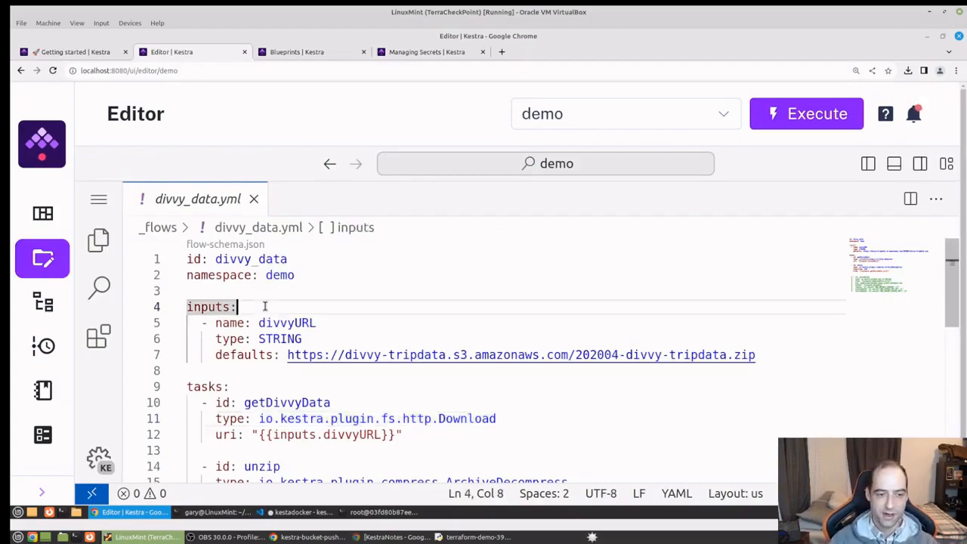
pyautogui.press('Return')
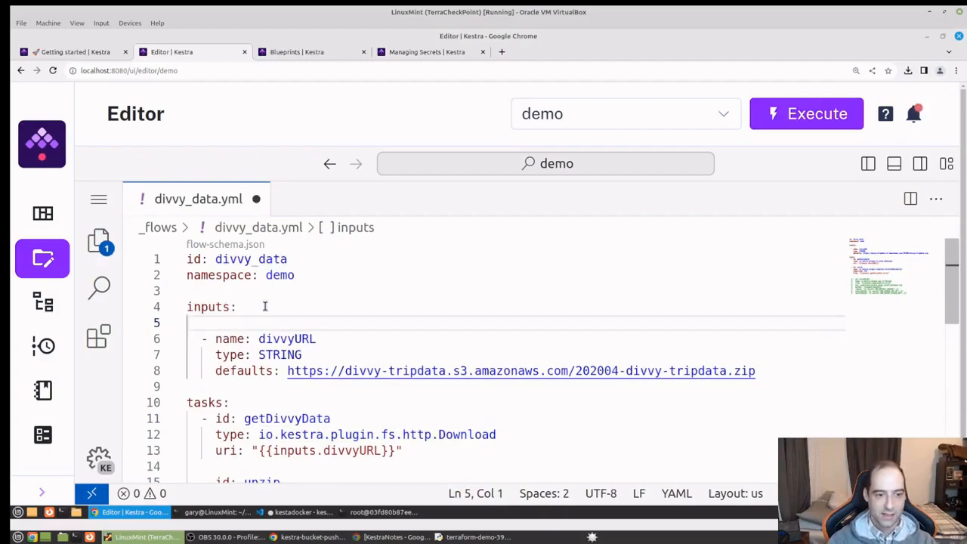
pyautogui.press('Tab')
pyautogui.write('-name:')
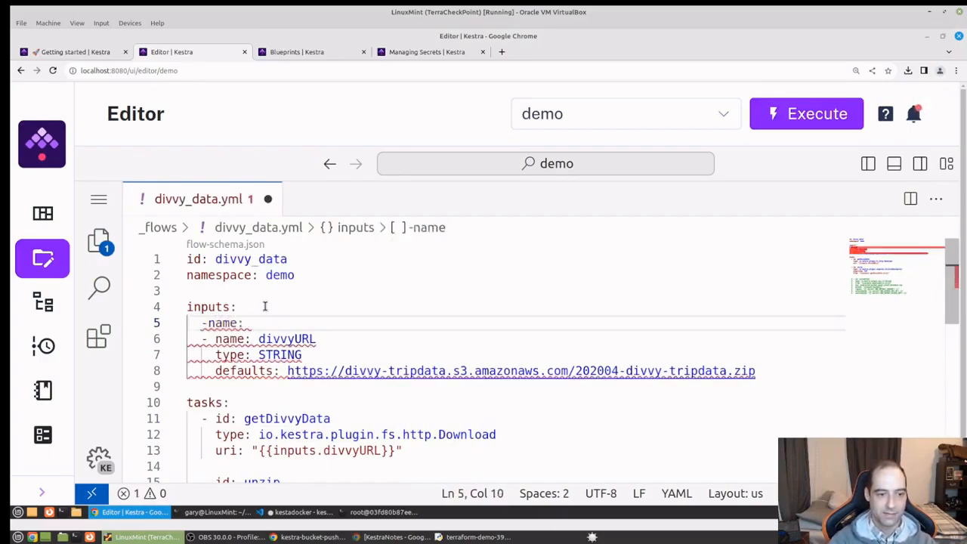
pyautogui.press('BackSpace')
pyautogui.press('BackSpace')
pyautogui.press('BackSpace')
pyautogui.press('BackSpace')
pyautogui.press('BackSpace')
pyautogui.press('BackSpace')
pyautogui.press('BackSpace')
pyautogui.press('BackSpace')
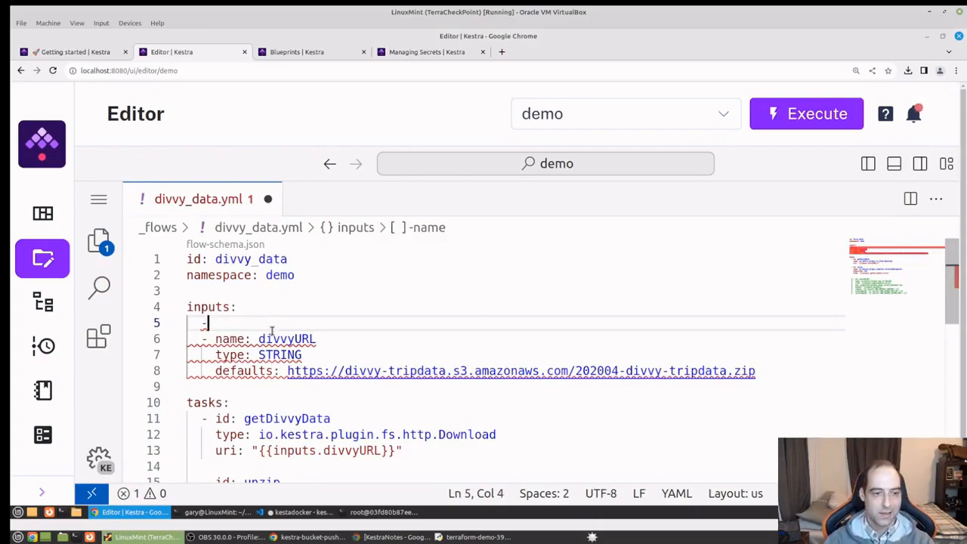
pyautogui.press('BackSpace')
# Replace the commented-out uploadToS3 task below the unzip task with the copied cloud_storage task.
pyautogui.scroll(-7, 276, 334)
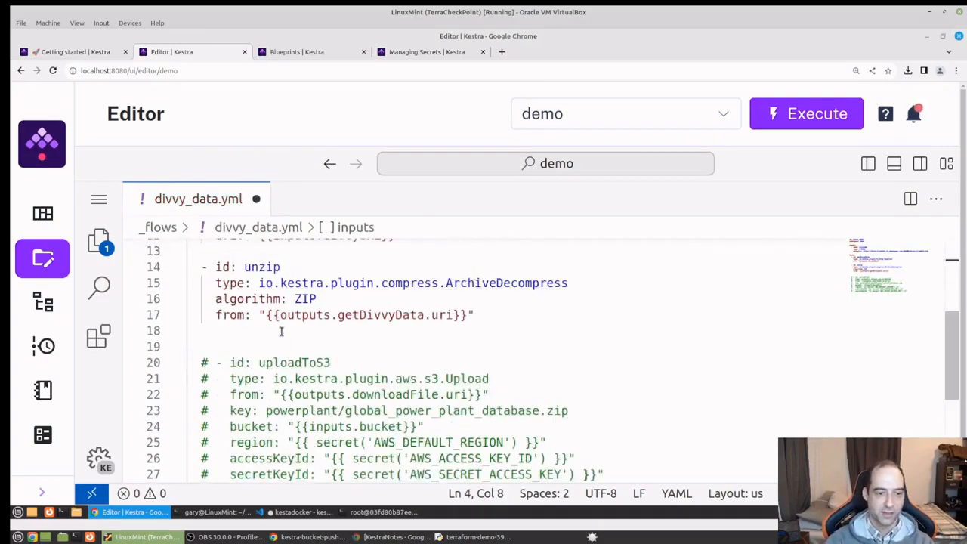
pyautogui.scroll(-2, 367, 320)
pyautogui.scroll(4, 367, 319)
pyautogui.moveTo(622, 458); pyautogui.dragTo(167, 335)
pyautogui.hotkey('ctrl', 'v')
pyautogui.click(411, 306)
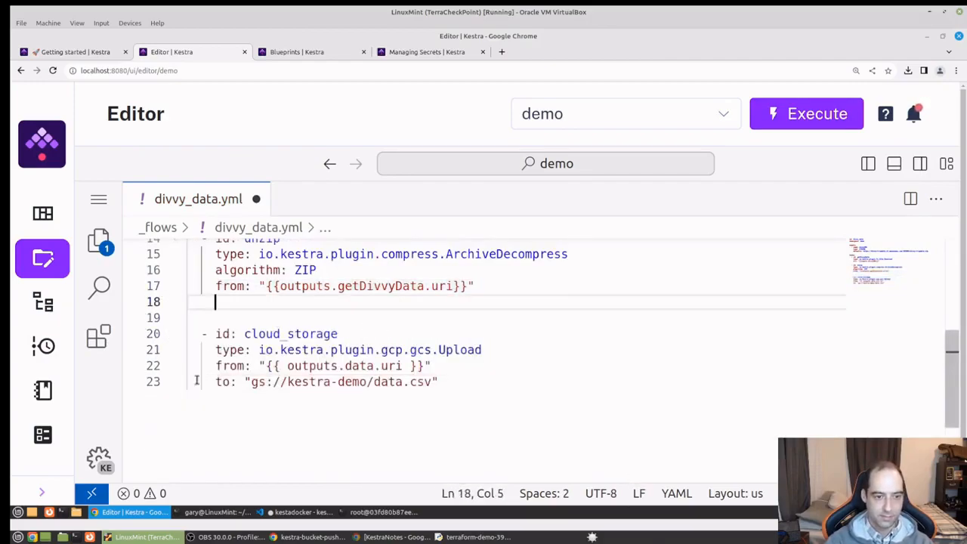
pyautogui.click(281, 337)
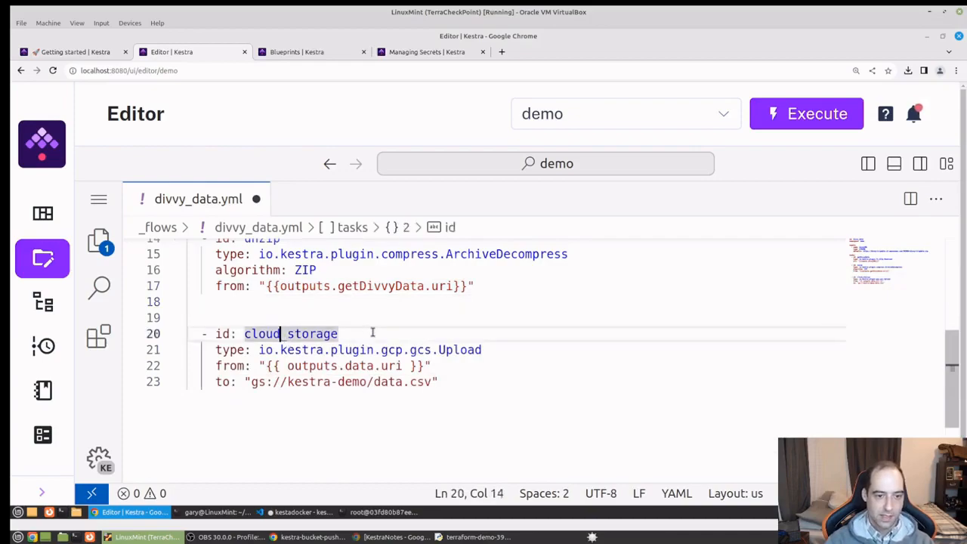
pyautogui.click(400, 365)
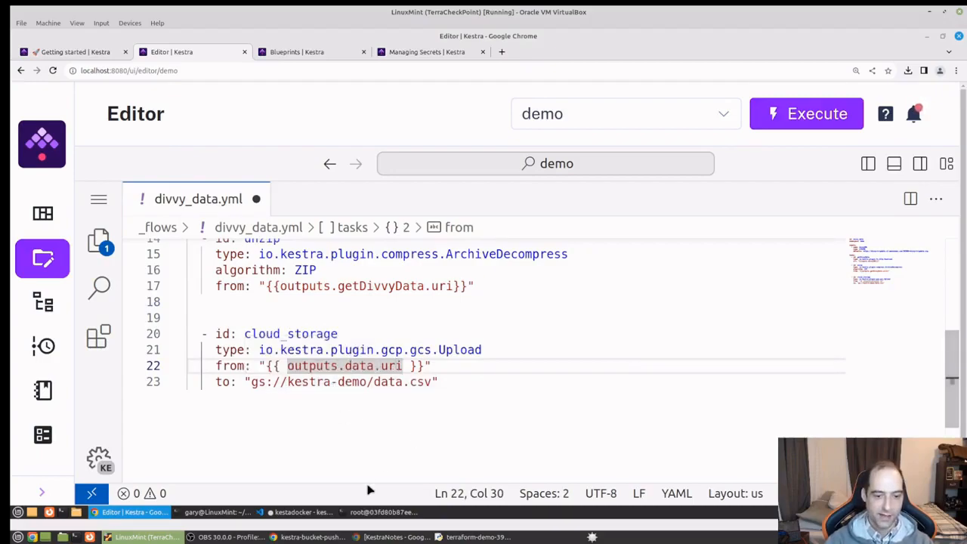
# Switch to the Google Cloud console, close the saved-key notice and copy the gsutil URI from the kestra-bucket-for-test bucket's configuration.
pyautogui.click(325, 506)
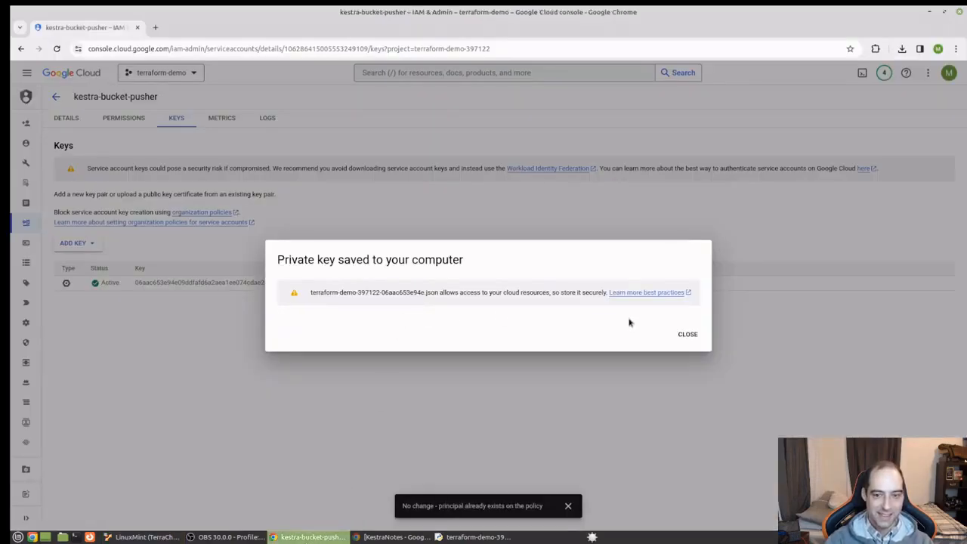
pyautogui.click(683, 335)
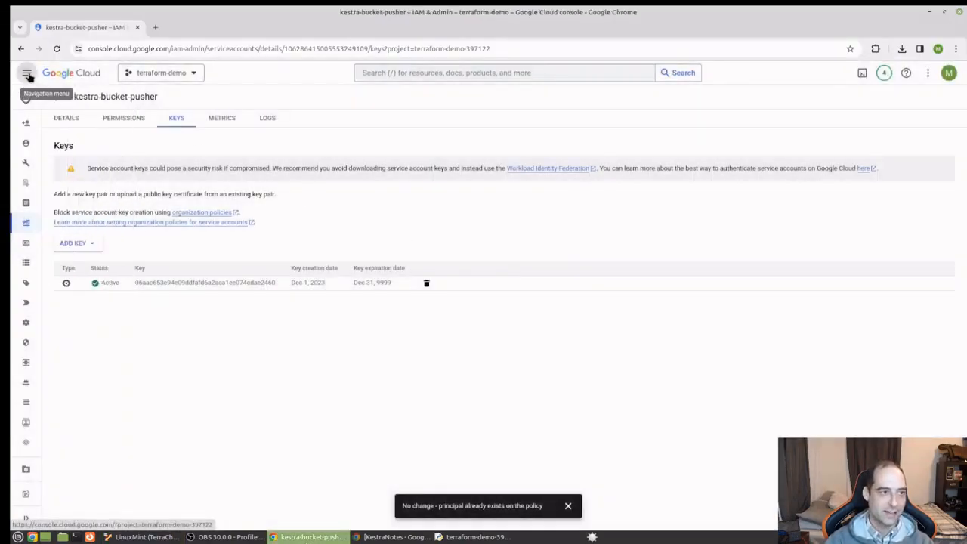
pyautogui.click(26, 73)
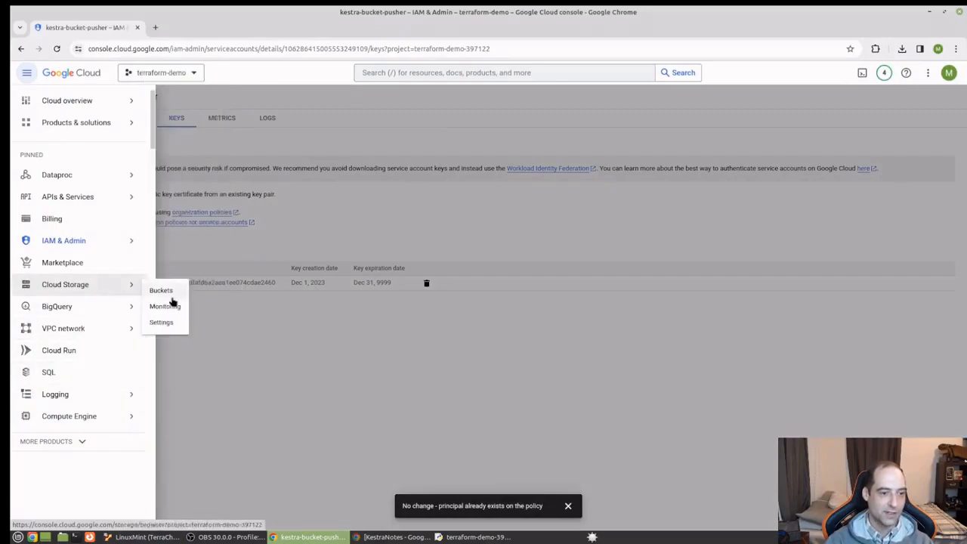
pyautogui.click(169, 293)
pyautogui.click(82, 318)
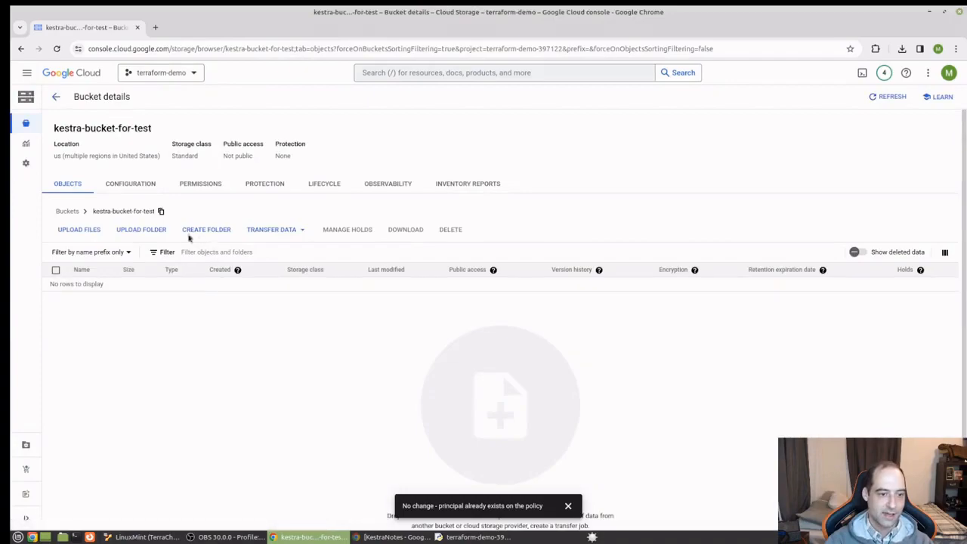
pyautogui.click(114, 188)
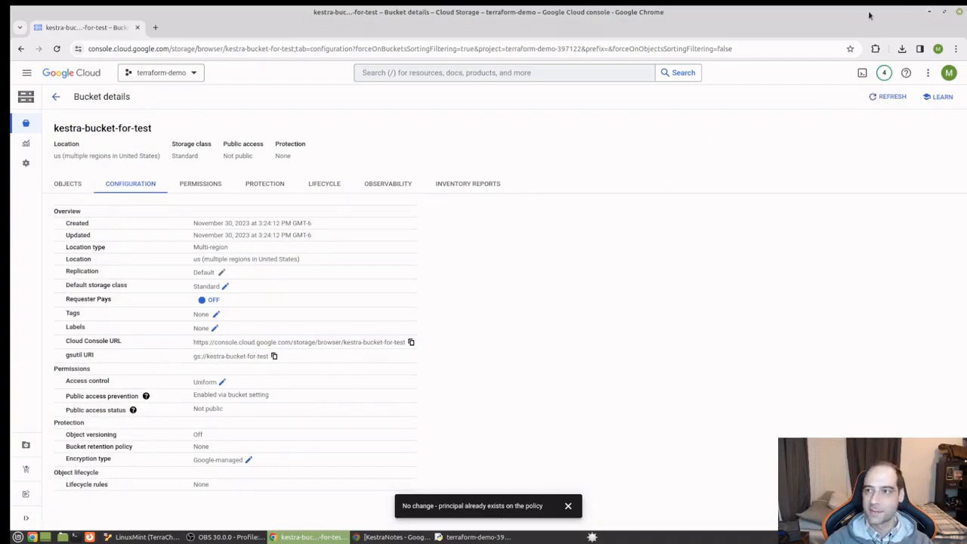
# Back in divvy_data.yml, replace the bucket in the cloud_storage task's "to" path with gs://kestra-bucket-for-test.
pyautogui.hotkey('alt', 'Tab')
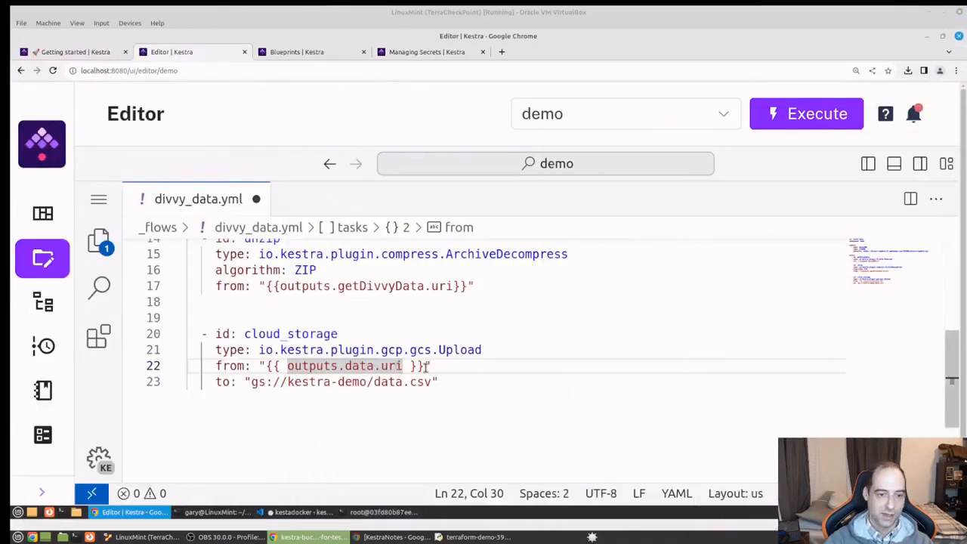
pyautogui.click(430, 317)
pyautogui.doubleClick(356, 382)
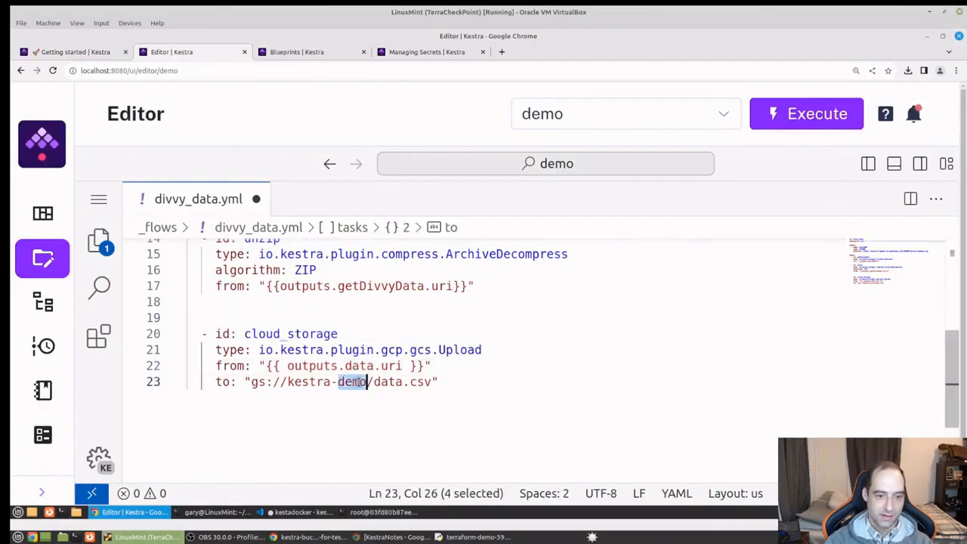
pyautogui.click(374, 381)
pyautogui.moveTo(364, 382); pyautogui.dragTo(250, 383)
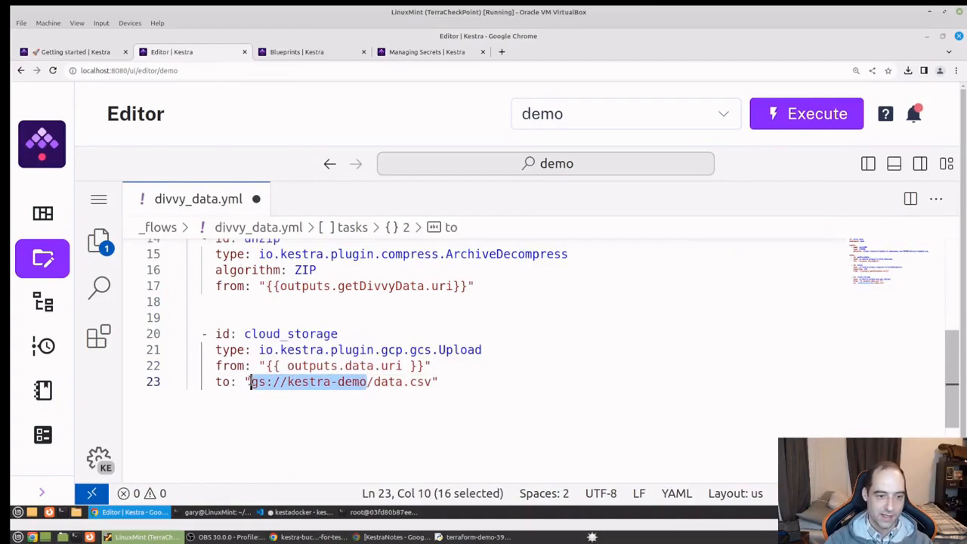
pyautogui.hotkey('ctrl', 'v')
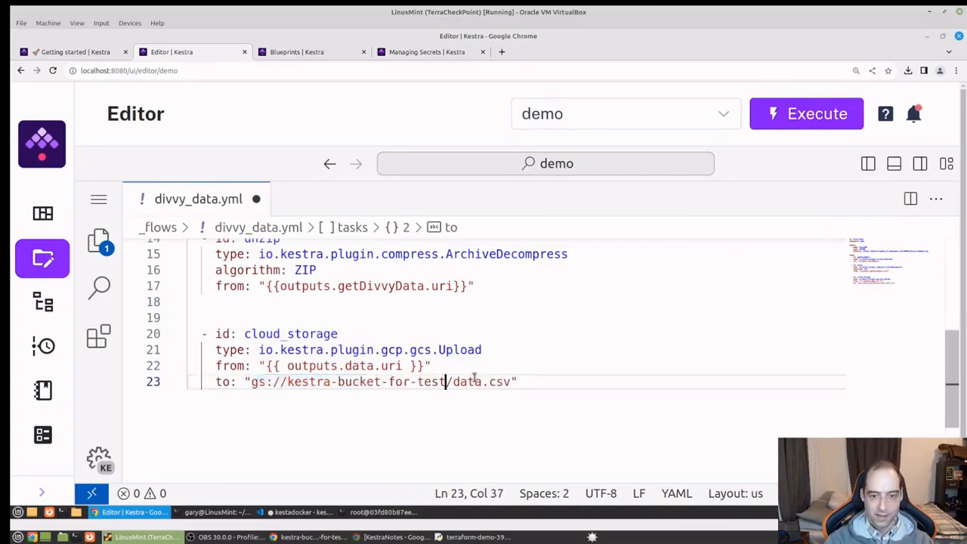
# Set the file name in the cloud_storage task's "to" path to 202004-divvy-data.csv.
pyautogui.doubleClick(474, 382)
pyautogui.write('20202')
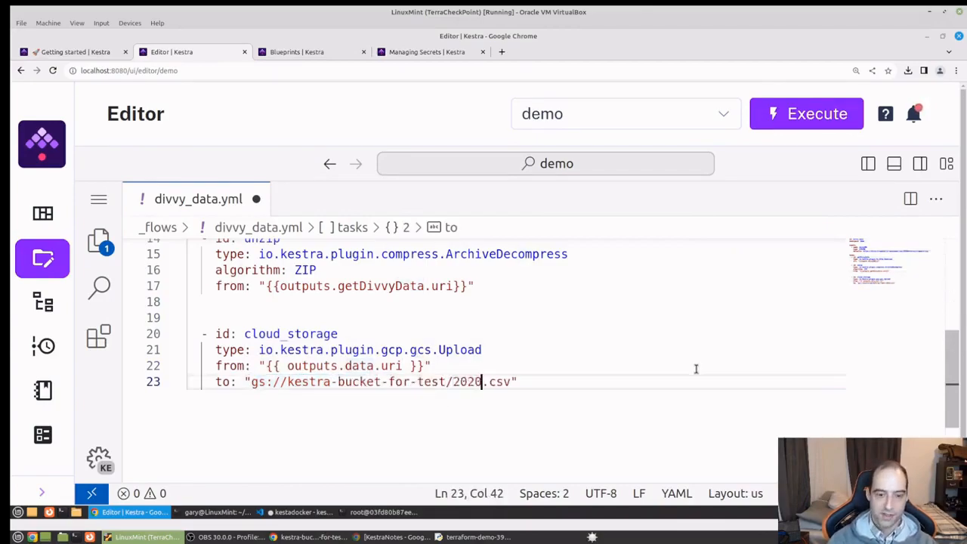
pyautogui.press('BackSpace')
pyautogui.write('04')
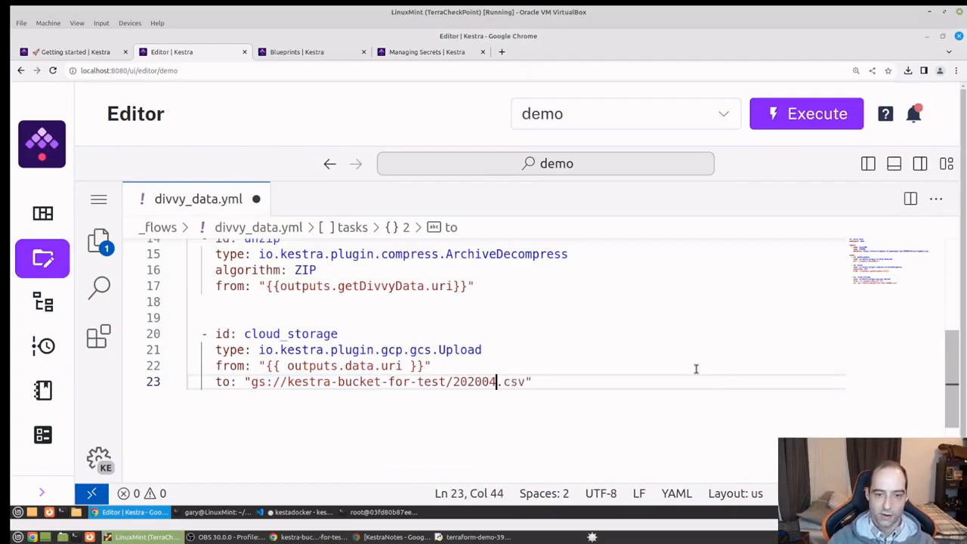
pyautogui.write('-')
pyautogui.write('divvy-da')
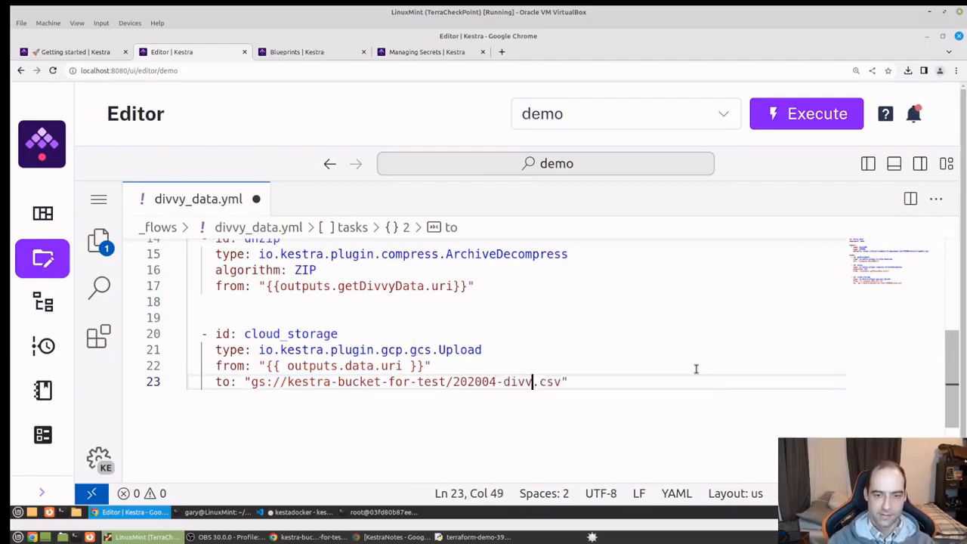
pyautogui.write('ta')
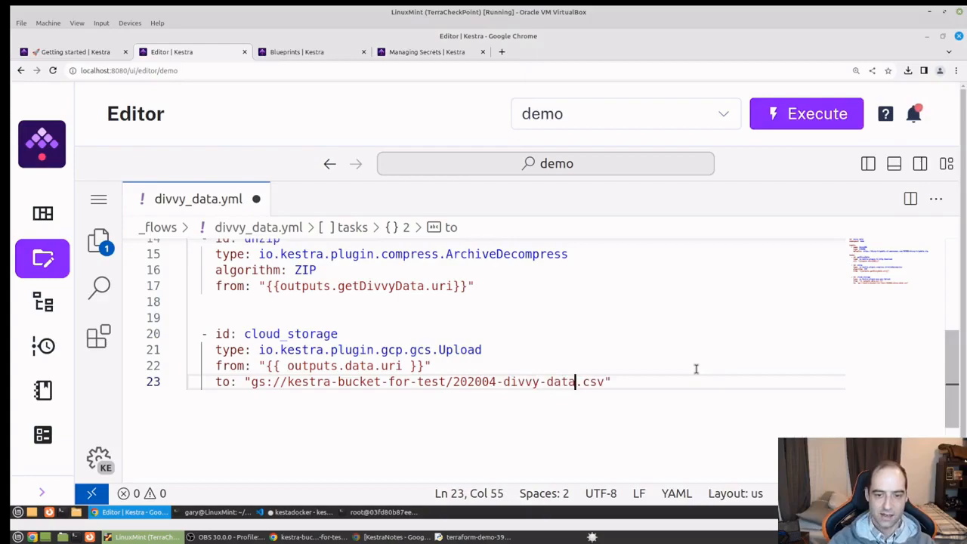
# Comment out the whole cloud_storage task in divvy_data.yml.
pyautogui.click(748, 319)
pyautogui.click(682, 397)
pyautogui.keyDown('shift'); pyautogui.click(198, 319); pyautogui.keyUp('shift')
pyautogui.hotkey('ctrl', '/')
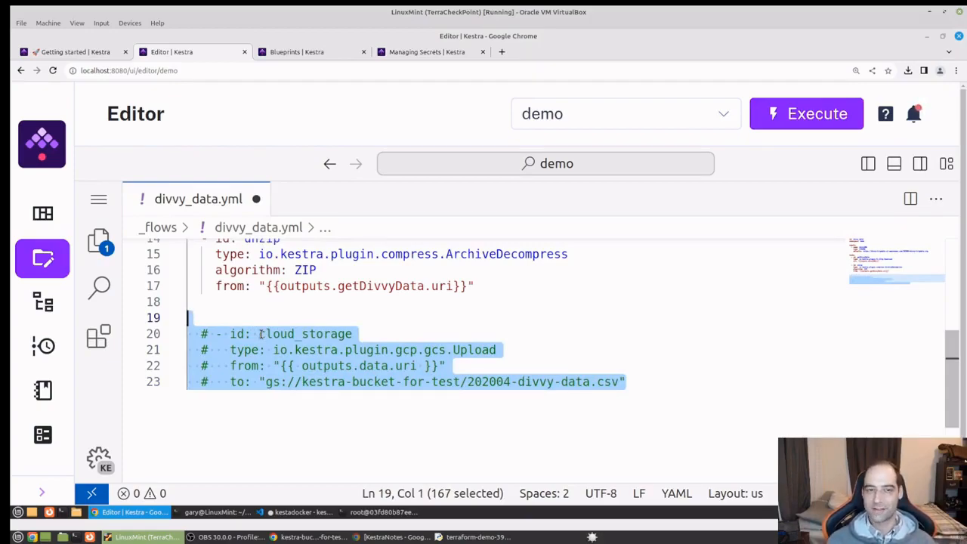
# Save divvy_data.yml and execute the divvy_data flow with the default divvyURL input.
pyautogui.click(532, 381)
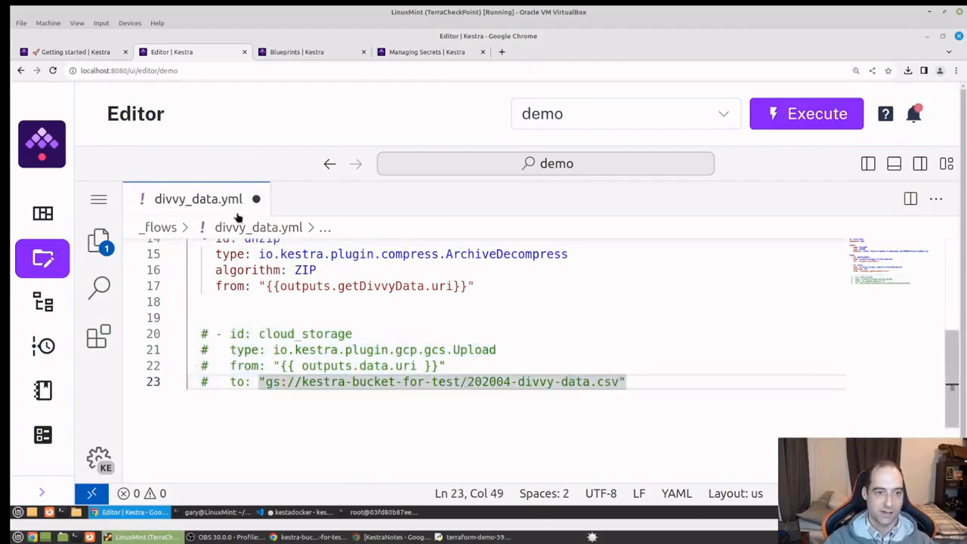
pyautogui.click(820, 112)
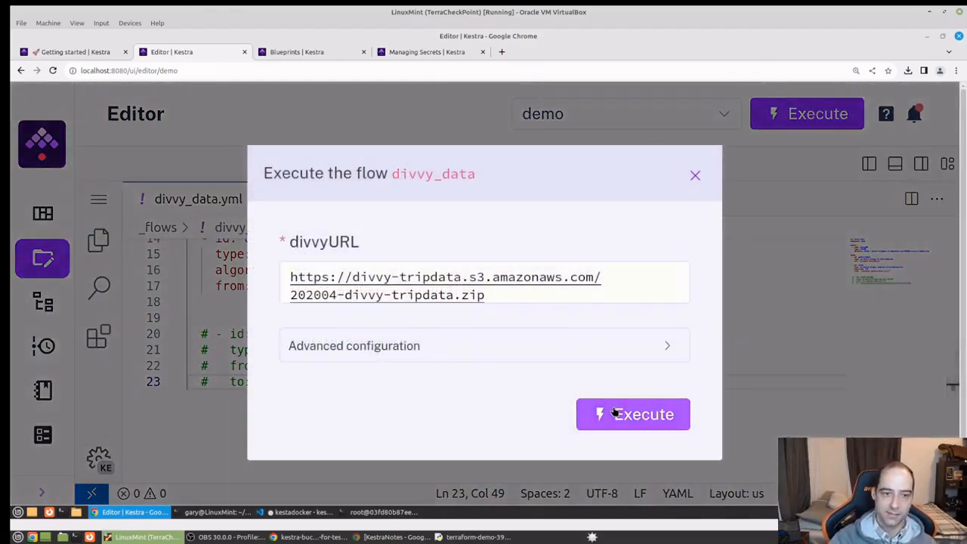
pyautogui.click(618, 413)
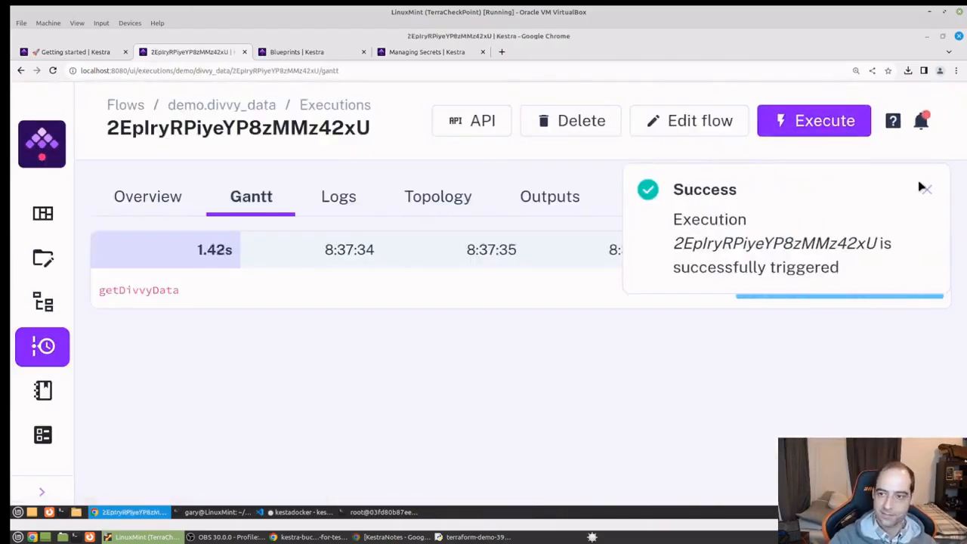
# View the unzip task's outputs in the execution and copy the file name 202004-divvy-tripdata.csv.
pyautogui.click(926, 190)
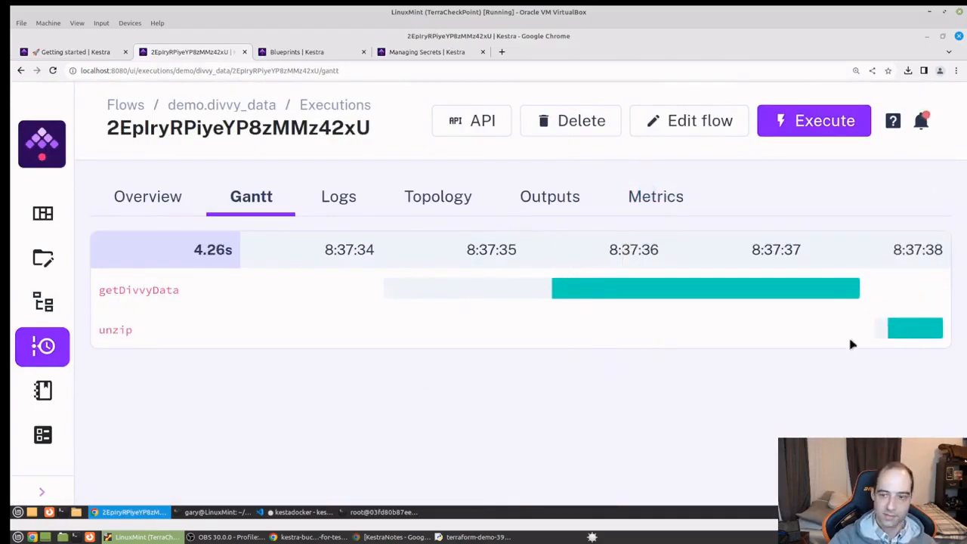
pyautogui.click(915, 331)
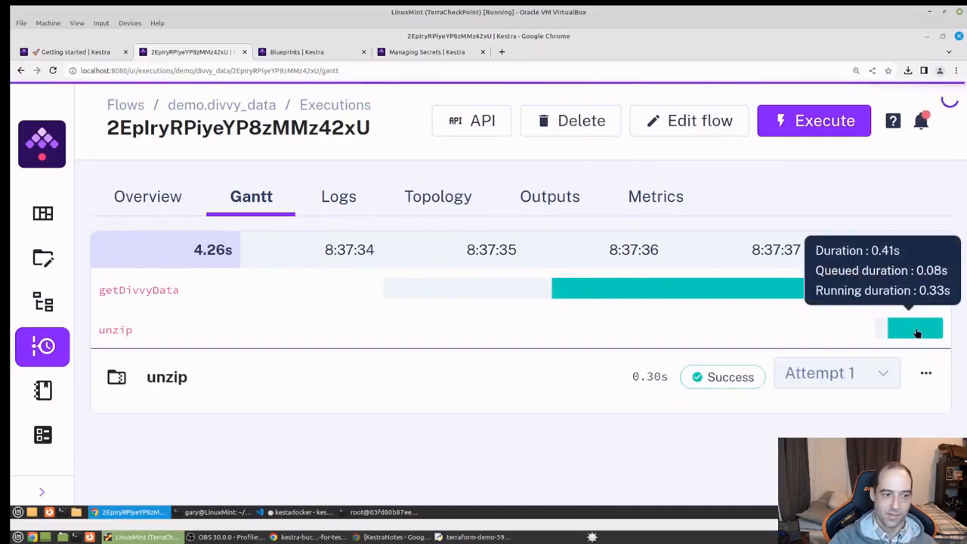
pyautogui.click(926, 373)
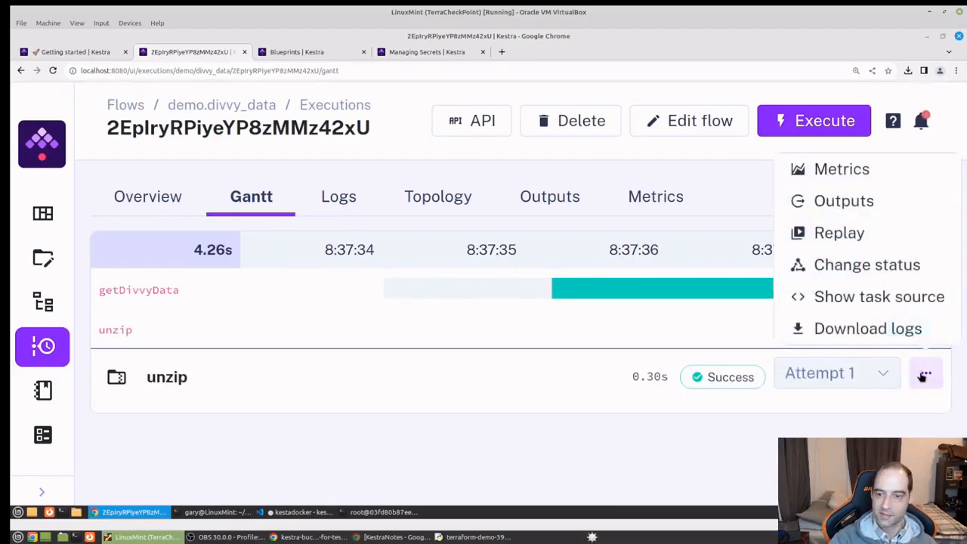
pyautogui.click(825, 210)
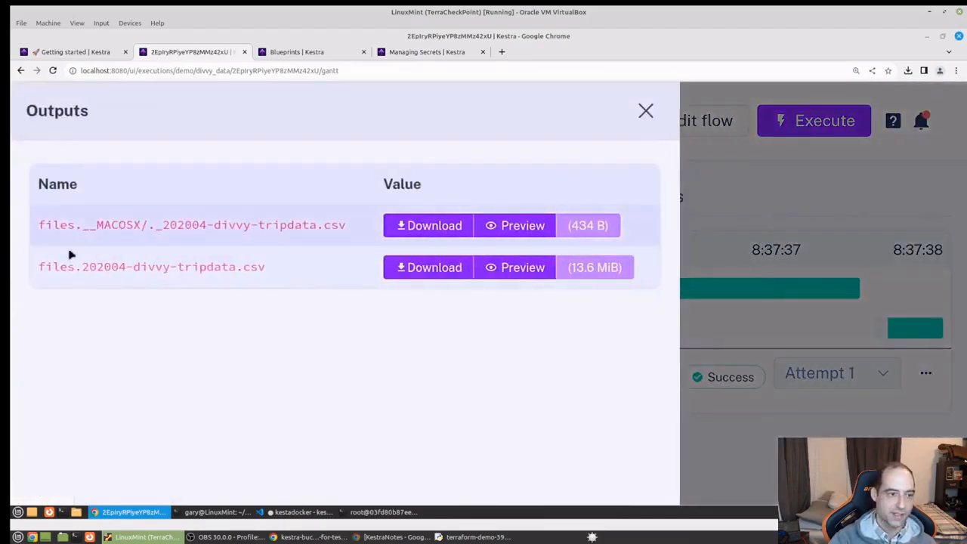
pyautogui.moveTo(277, 277); pyautogui.dragTo(81, 261)
pyautogui.rightClick(124, 258)
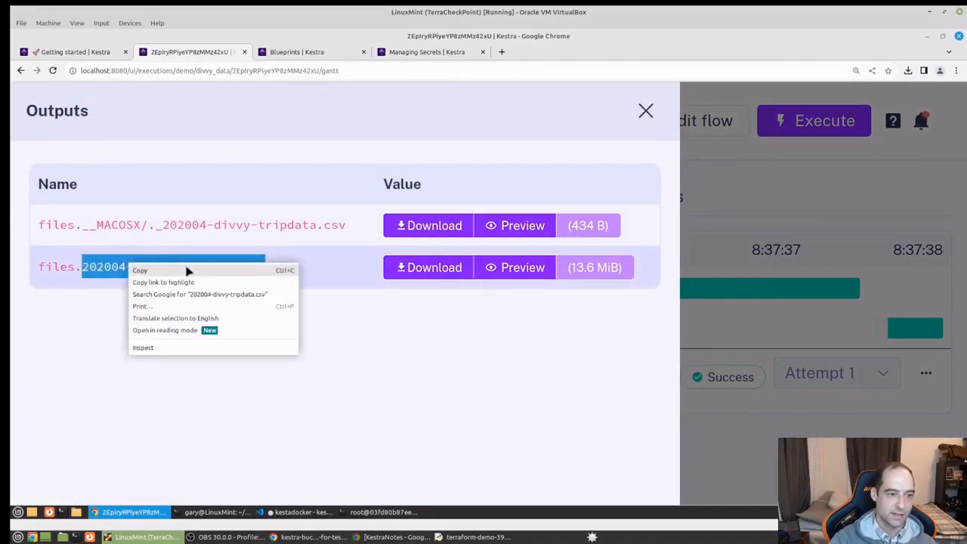
pyautogui.click(187, 265)
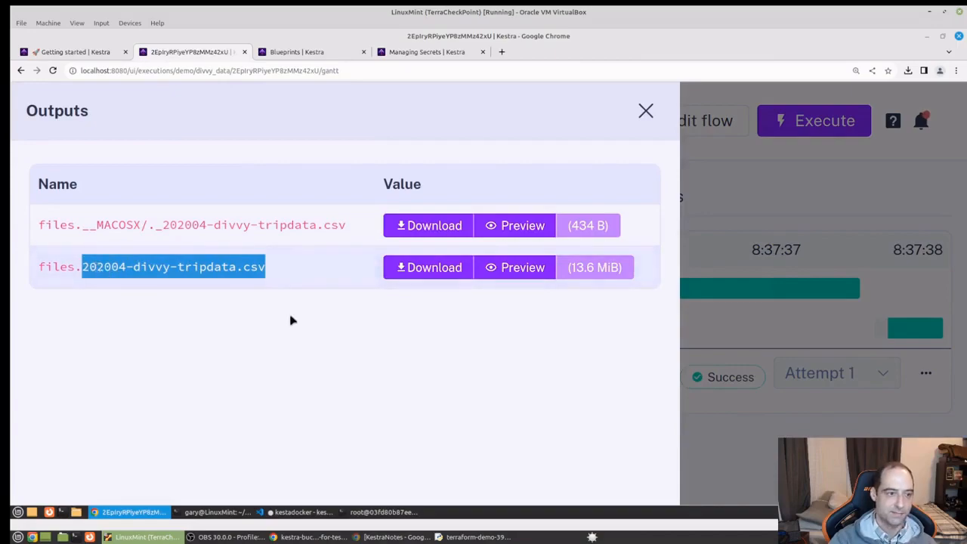
pyautogui.click(646, 112)
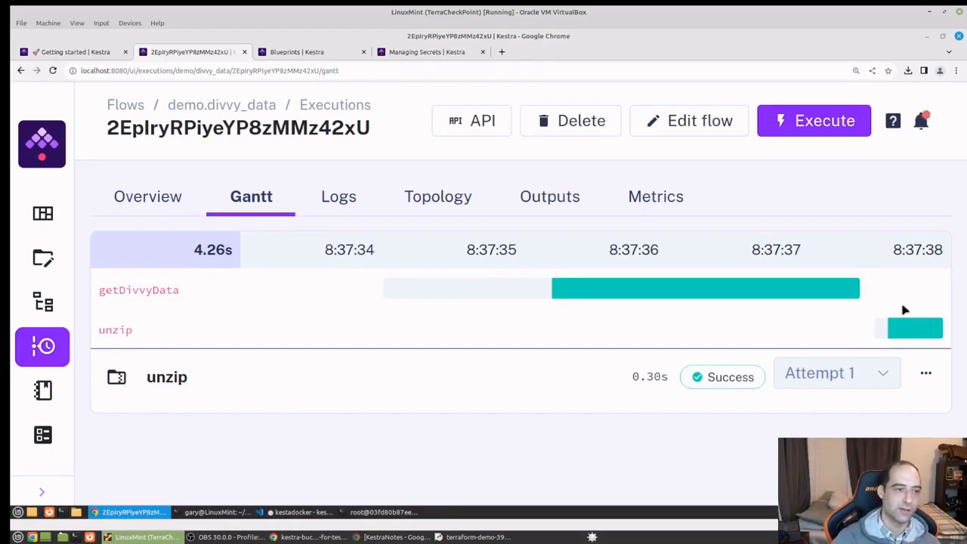
# Return to the demo namespace's code editor and close getting-started.md to show divvy_data.yml.
pyautogui.click(32, 130)
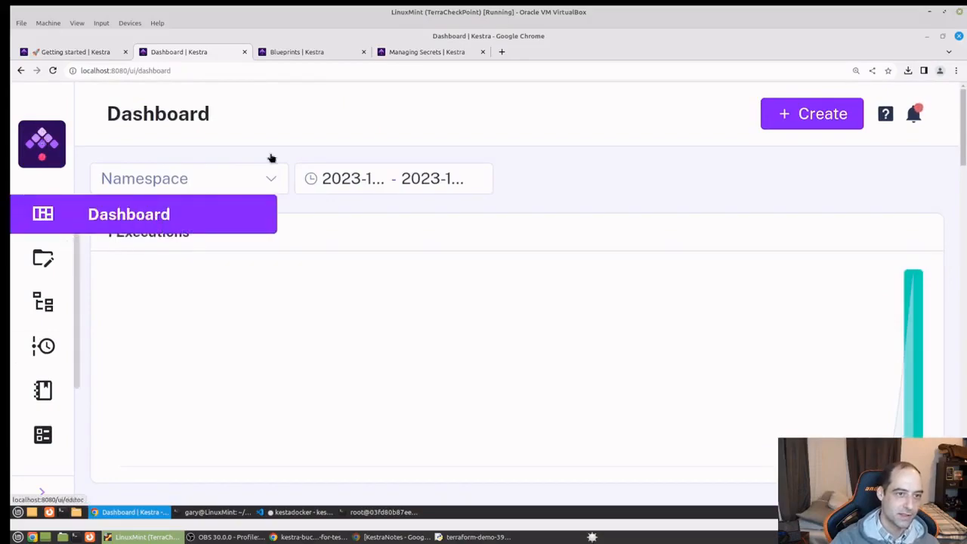
pyautogui.click(52, 260)
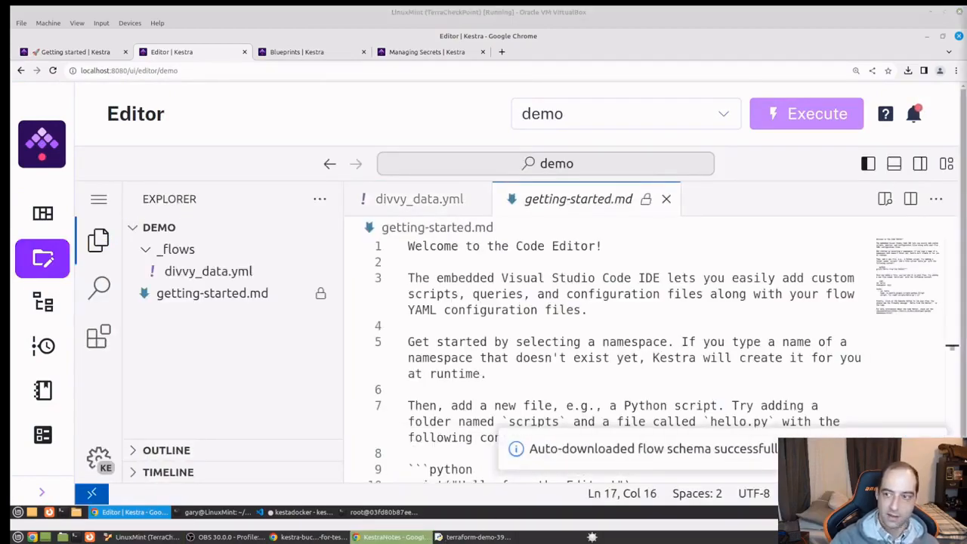
pyautogui.scroll(-5, 532, 335)
pyautogui.scroll(2, 532, 337)
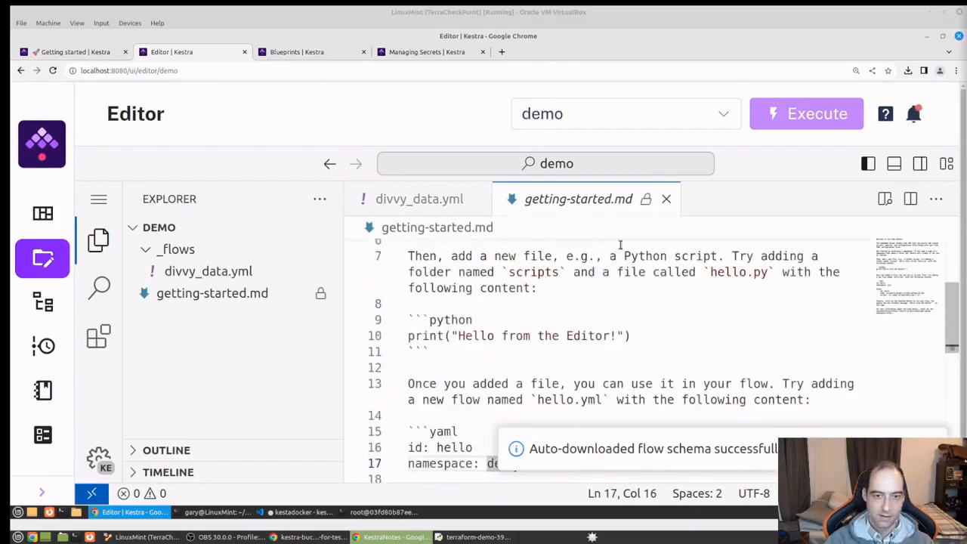
pyautogui.click(668, 199)
pyautogui.click(666, 199)
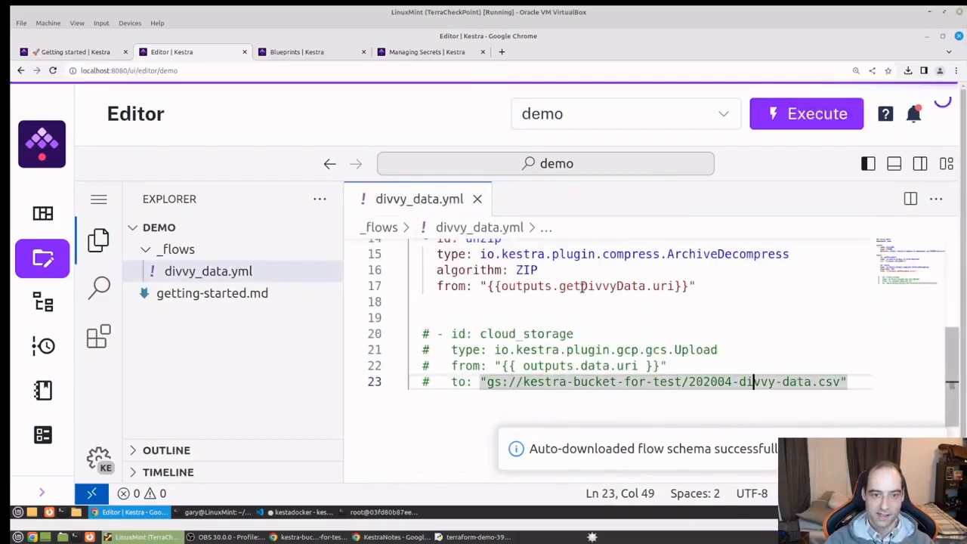
# Uncomment the whole cloud_storage task in divvy_data.yml.
pyautogui.click(595, 334)
pyautogui.moveTo(852, 383); pyautogui.dragTo(382, 342)
pyautogui.hotkey('ctrl', '/')
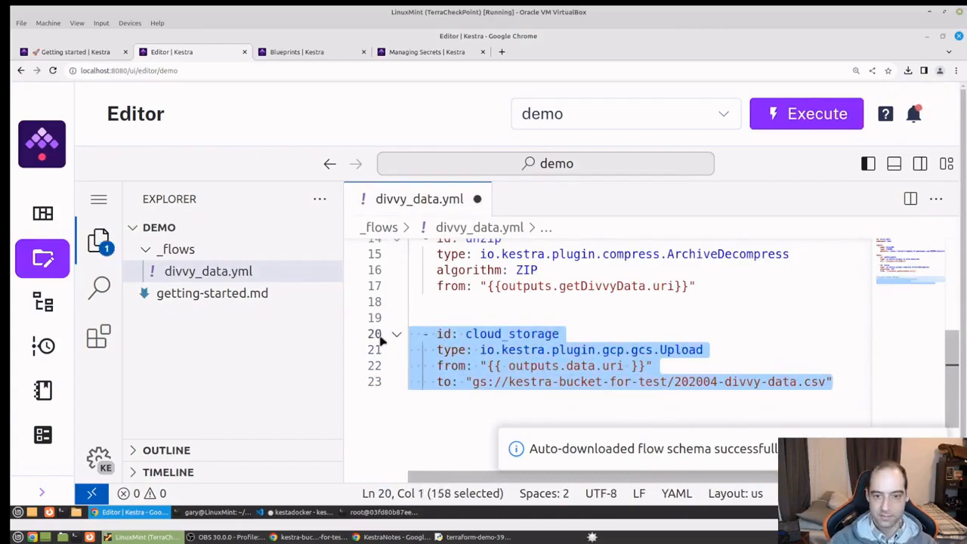
pyautogui.click(649, 334)
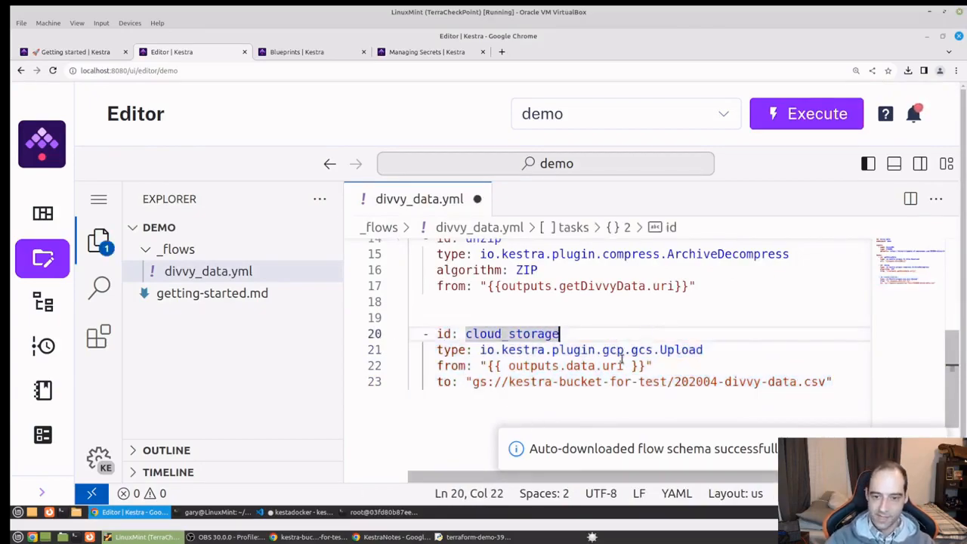
# Replace data with unzip in the cloud_storage task's "from" expression so it references outputs.unzip.
pyautogui.click(623, 365)
pyautogui.doubleClick(589, 366)
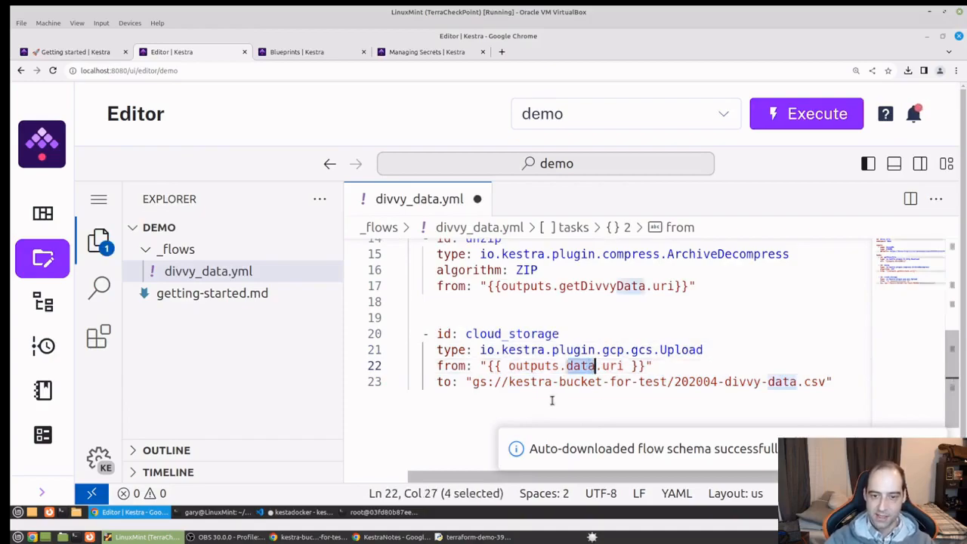
pyautogui.scroll(3, 552, 401)
pyautogui.scroll(-1, 486, 346)
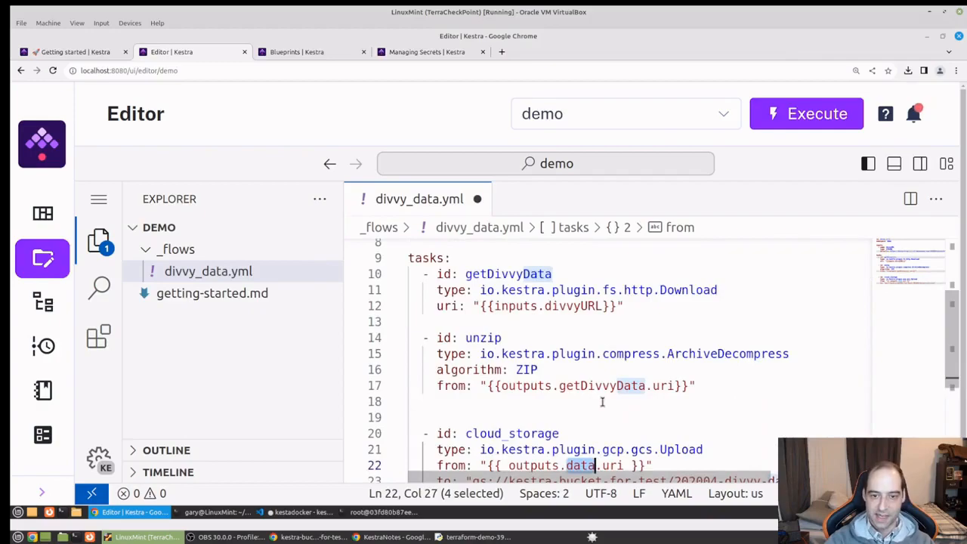
pyautogui.scroll(1, 564, 432)
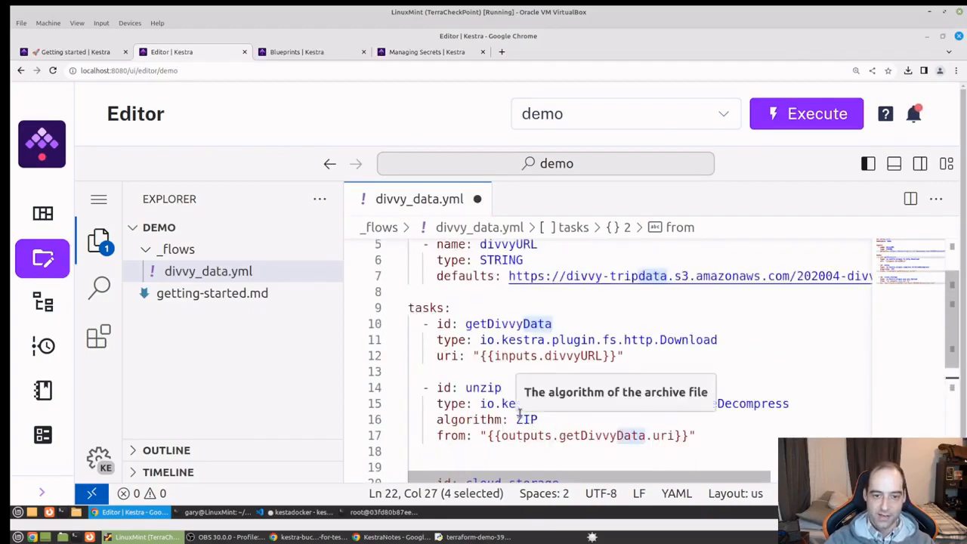
pyautogui.scroll(-3, 521, 414)
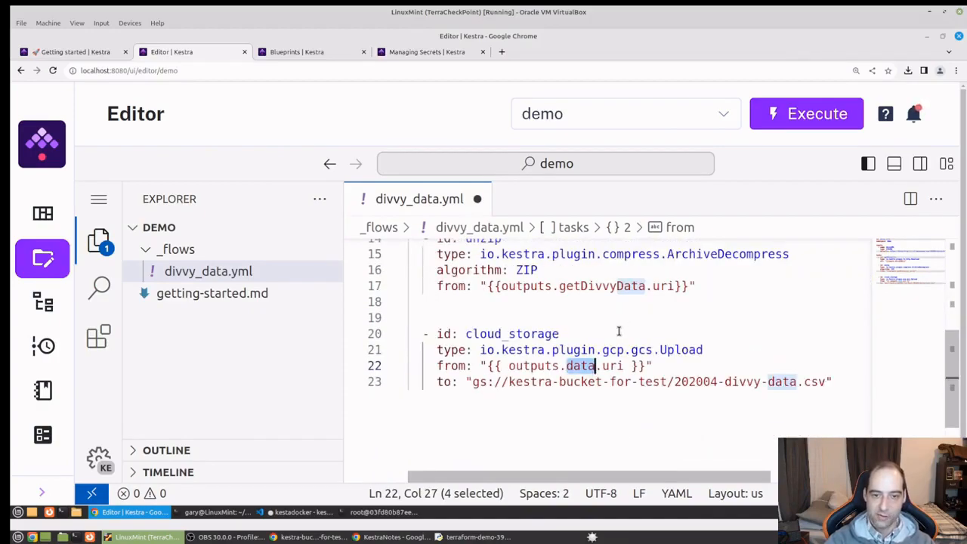
pyautogui.scroll(1, 618, 331)
pyautogui.write('unzi')
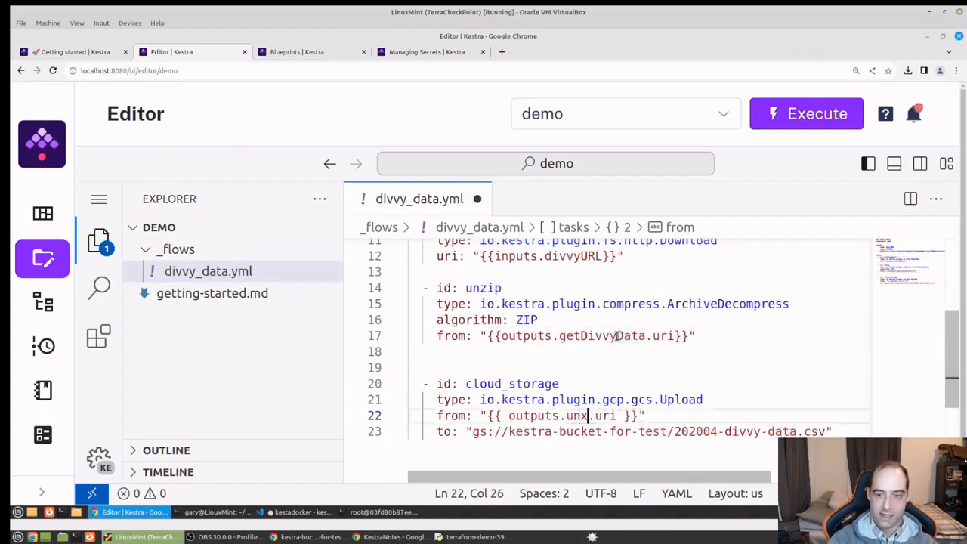
pyautogui.press('BackSpace')
pyautogui.write('ip')
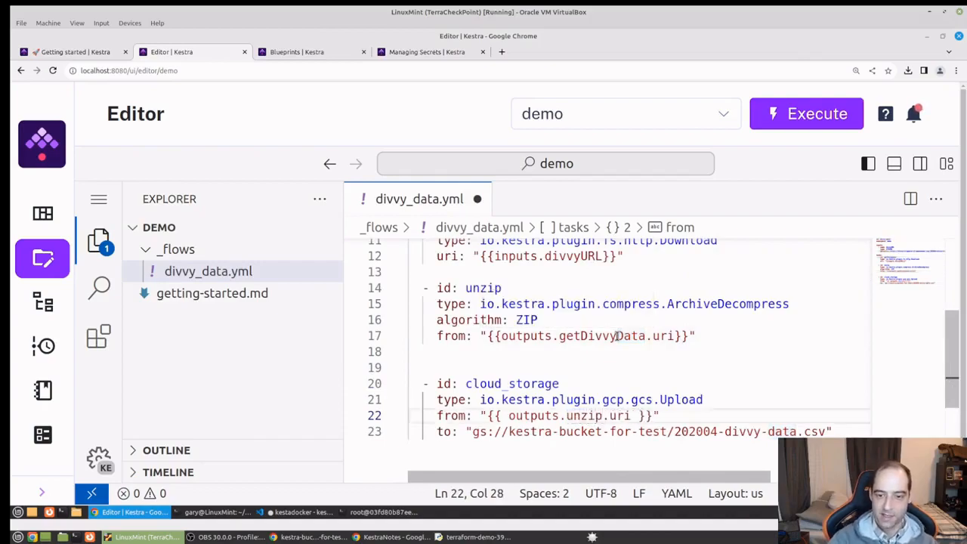
# Replace uri in the cloud_storage task's "from" expression with file['202004-divvy-tripdata.csv'] and collapse the file explorer.
pyautogui.press('Right')
pyautogui.press('Right')
pyautogui.press('Delete')
pyautogui.press('Delete')
pyautogui.press('Delete')
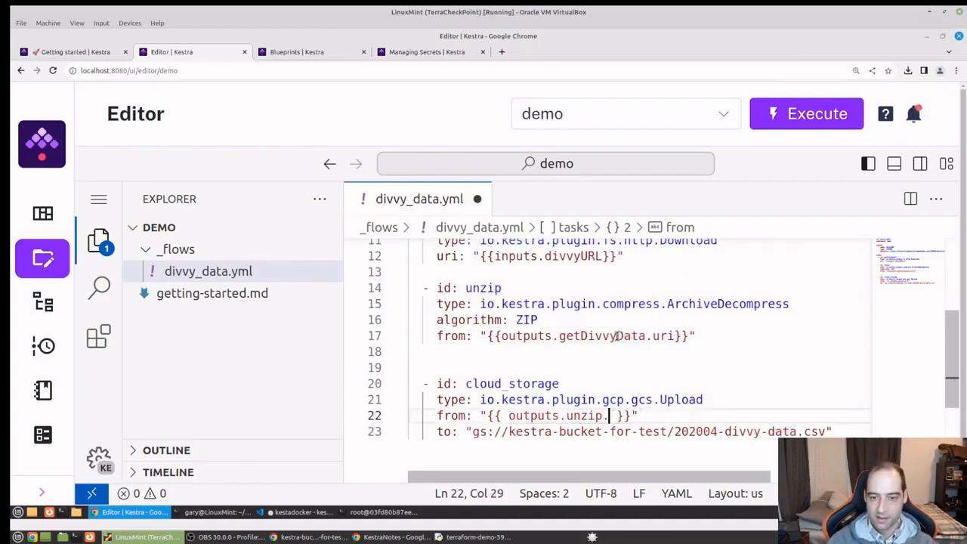
pyautogui.write('file')
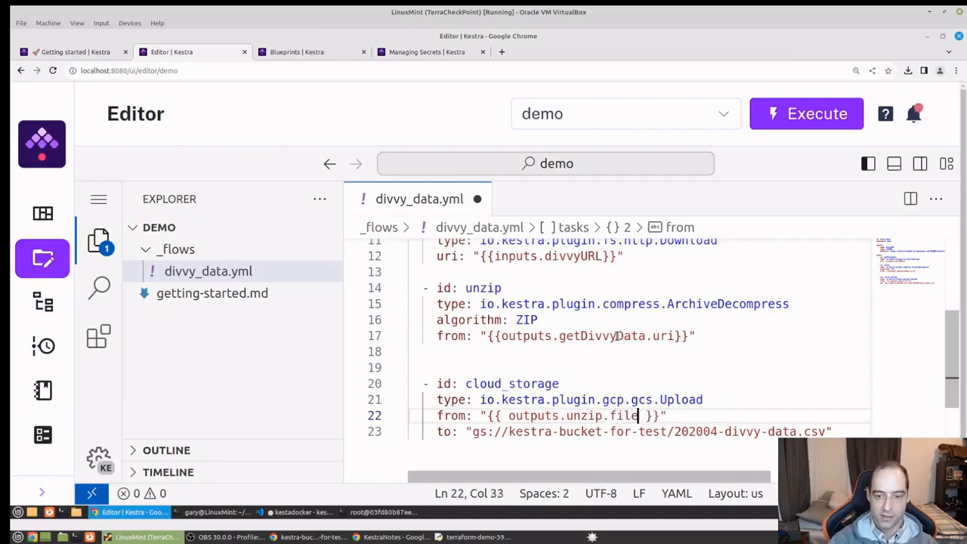
pyautogui.write("['")
pyautogui.hotkey('ctrl', 'v')
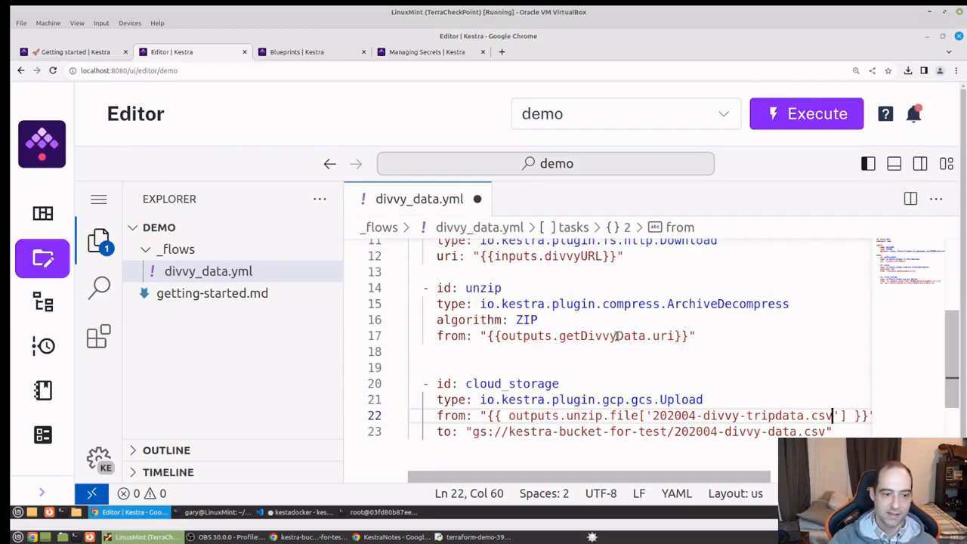
pyautogui.moveTo(341, 335); pyautogui.dragTo(163, 345)
pyautogui.click(481, 335)
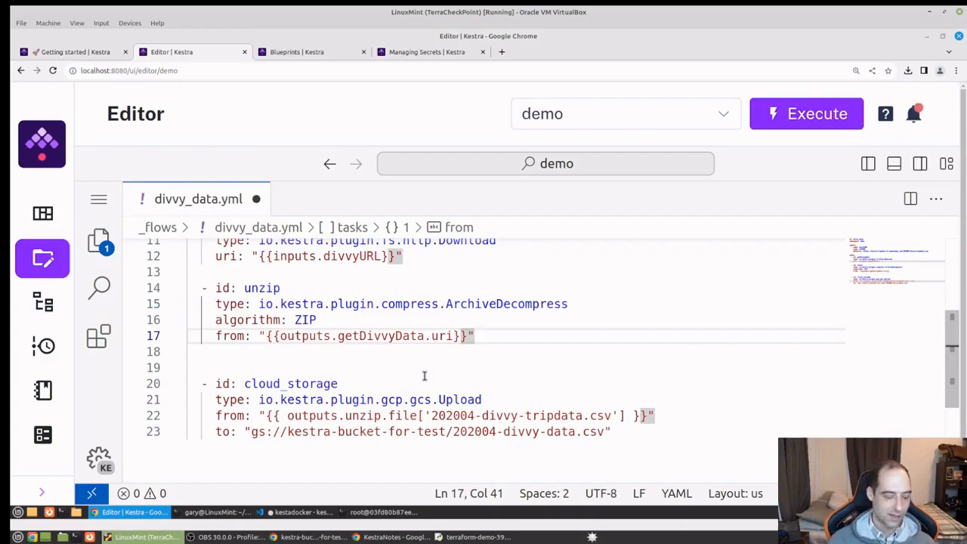
# Save divvy_data.yml with the active cloud_storage task and execute the flow with the default divvyURL.
pyautogui.hotkey('ctrl', 's')
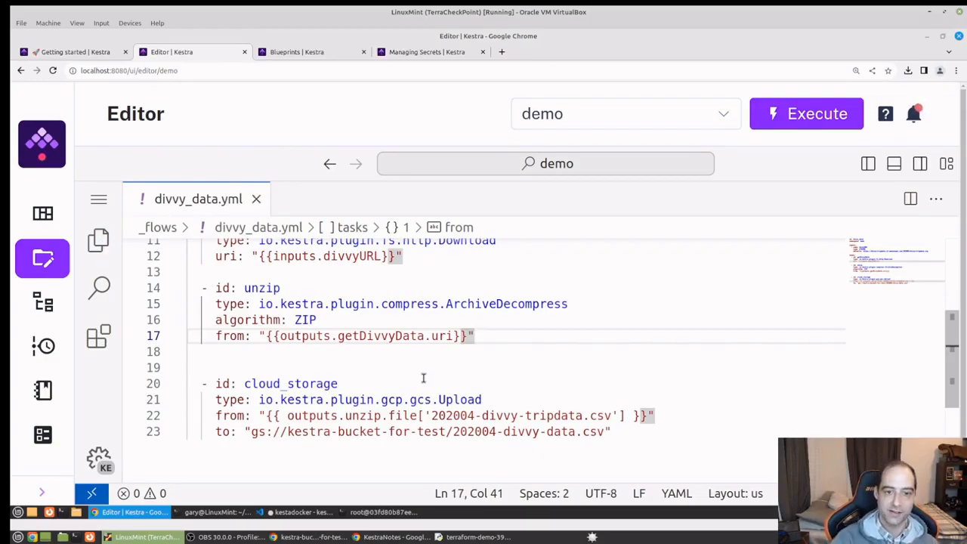
pyautogui.click(815, 123)
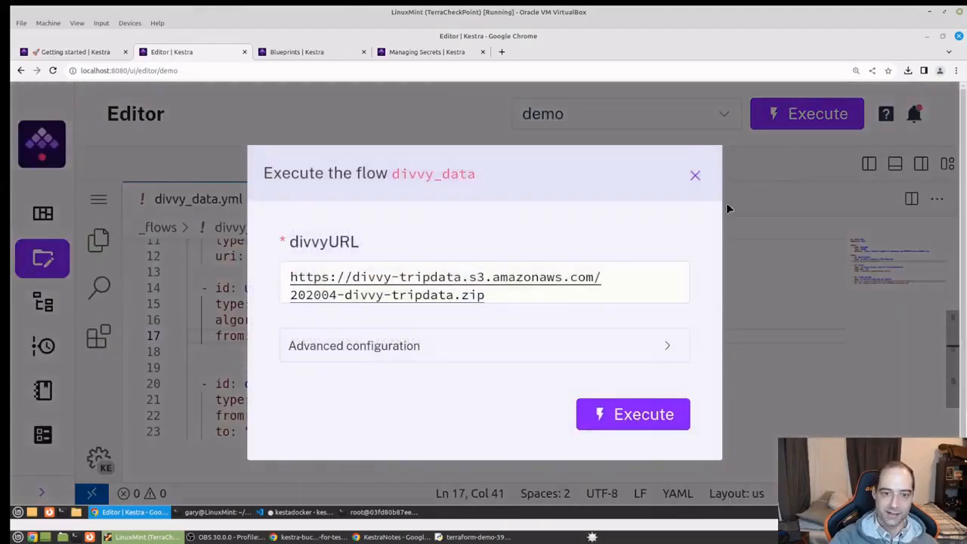
pyautogui.click(659, 413)
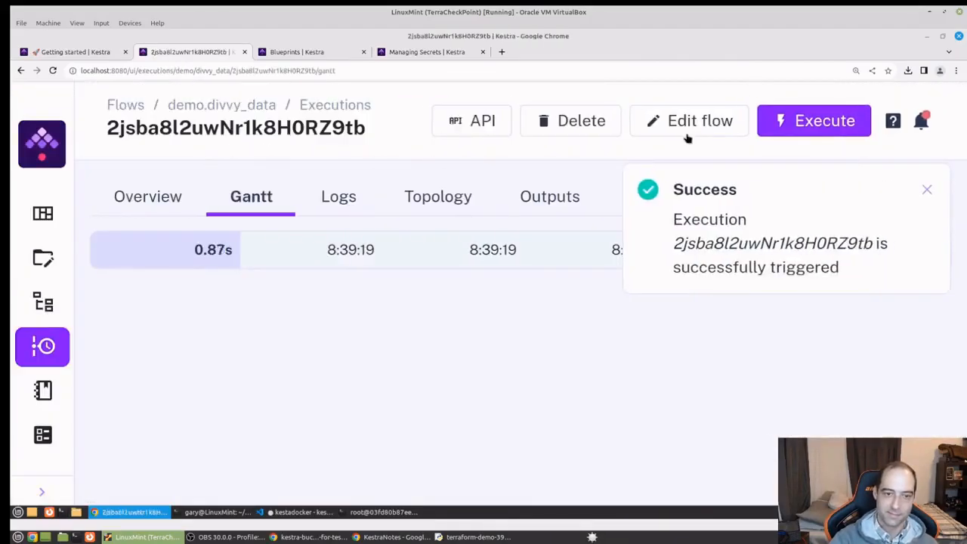
pyautogui.click(927, 189)
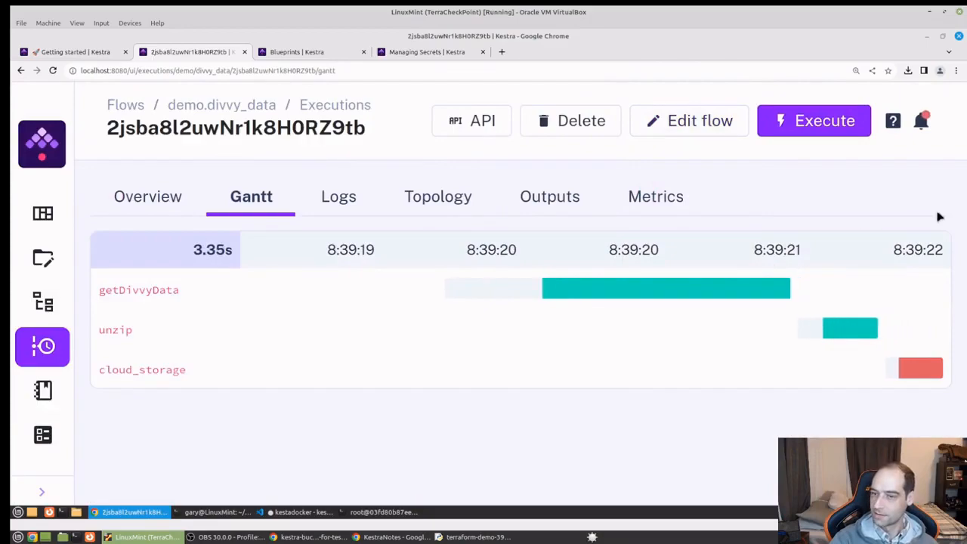
# Examine the cloud_storage task's log in the execution's Gantt view for the cause of the failure.
pyautogui.click(910, 368)
pyautogui.scroll(-1, 428, 434)
pyautogui.scroll(-2, 428, 430)
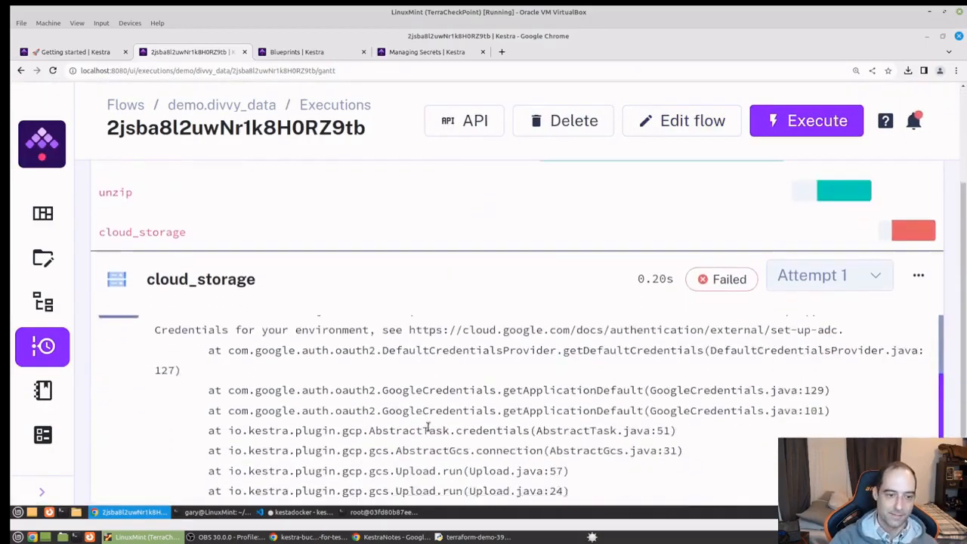
pyautogui.scroll(5, 370, 377)
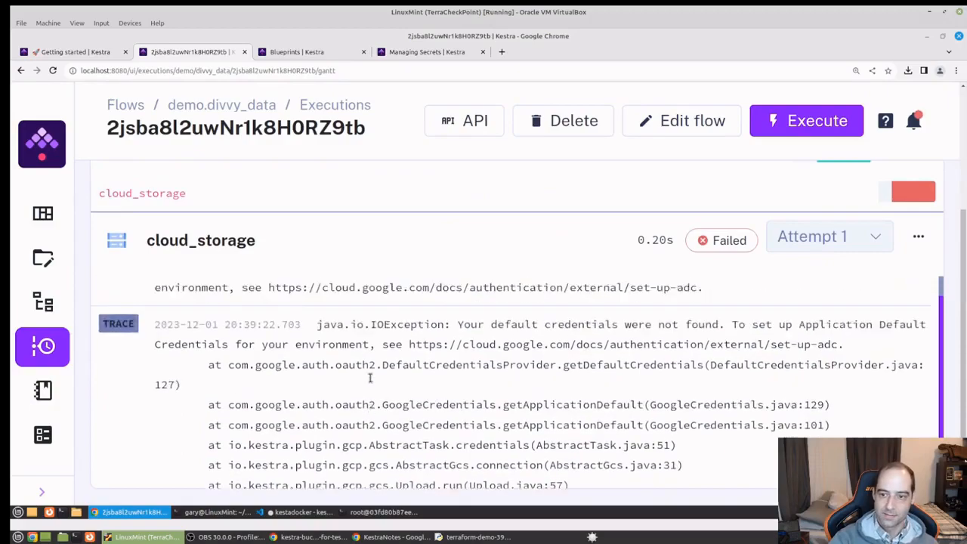
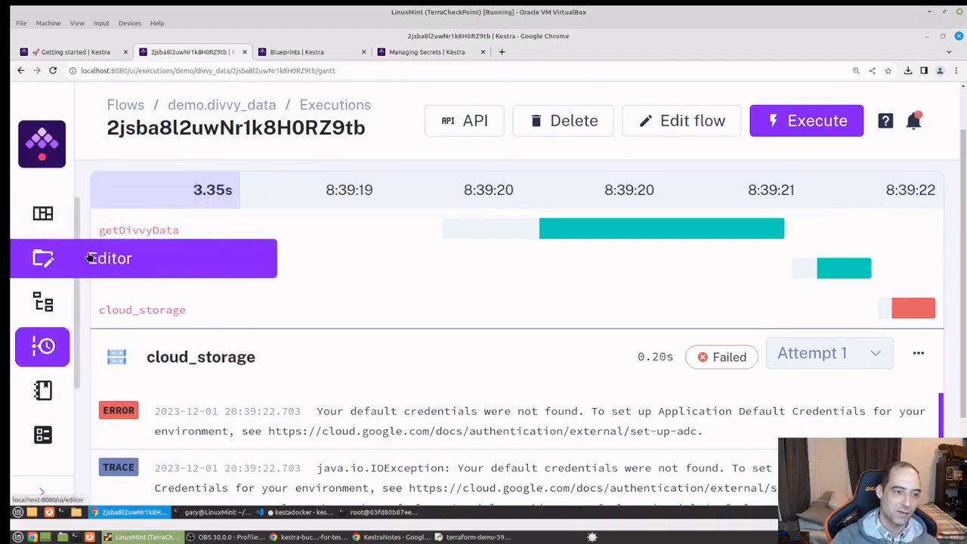
# Reduce the browser zoom to 125% and open the divvy_data flow's page from the list of flows.
pyautogui.click(96, 258)
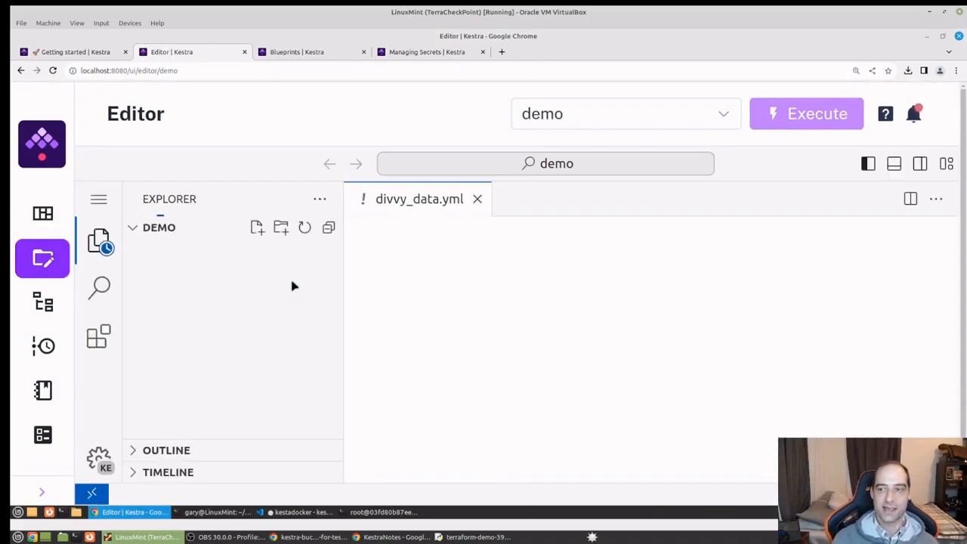
pyautogui.hotkey('ctrl', '-')
pyautogui.hotkey('ctrl', '-')
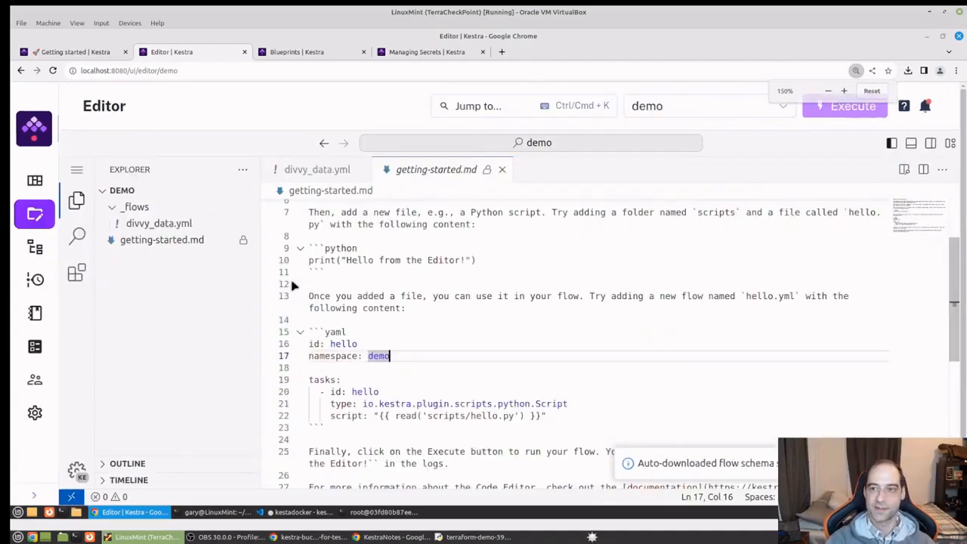
pyautogui.hotkey('ctrl', '-')
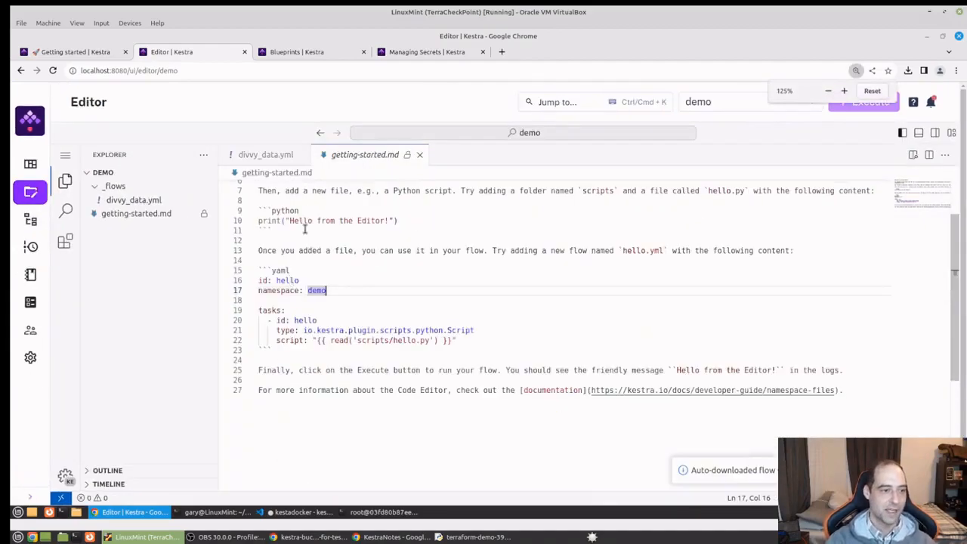
pyautogui.click(30, 219)
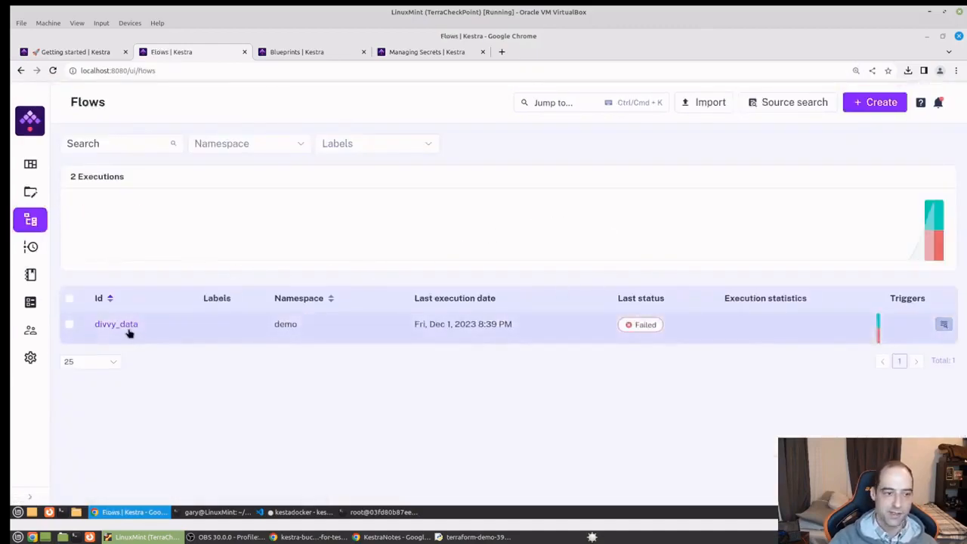
pyautogui.click(125, 327)
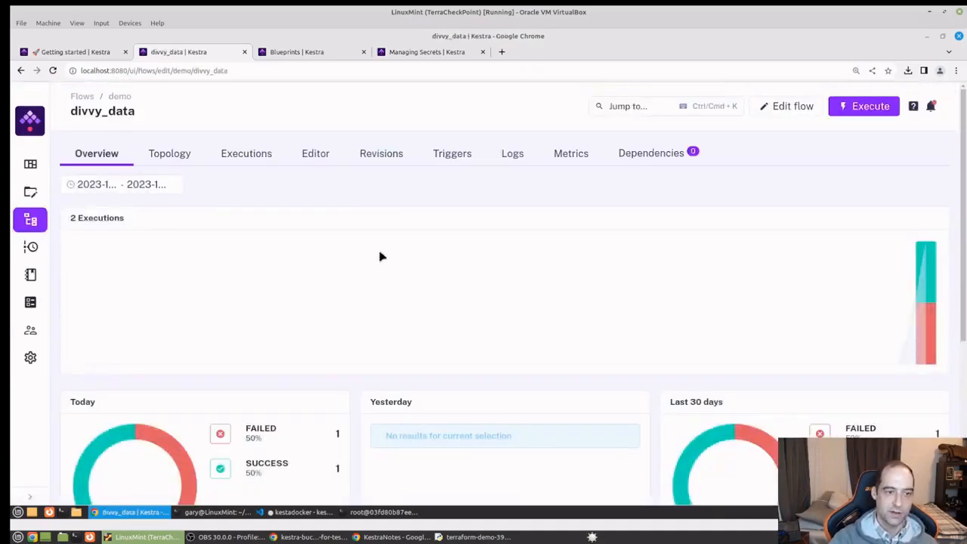
# Open the divvy_data source beside the documentation, look up the GCS Upload task, and copy its serviceAccount property name.
pyautogui.click(315, 154)
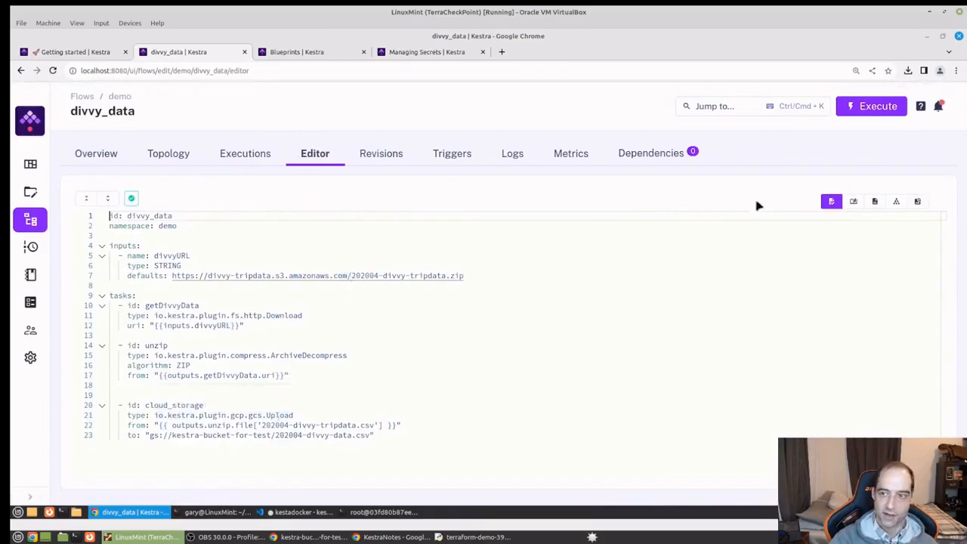
pyautogui.click(854, 202)
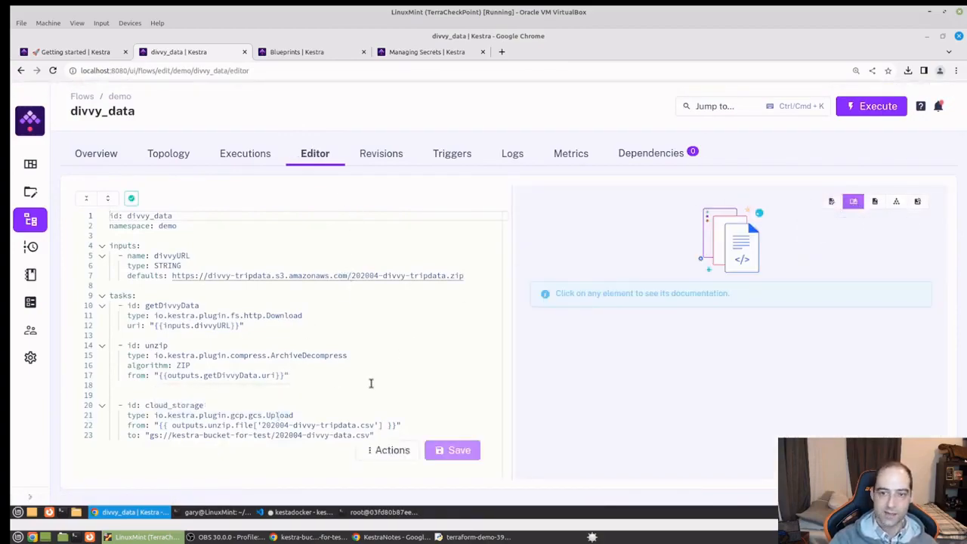
pyautogui.doubleClick(277, 416)
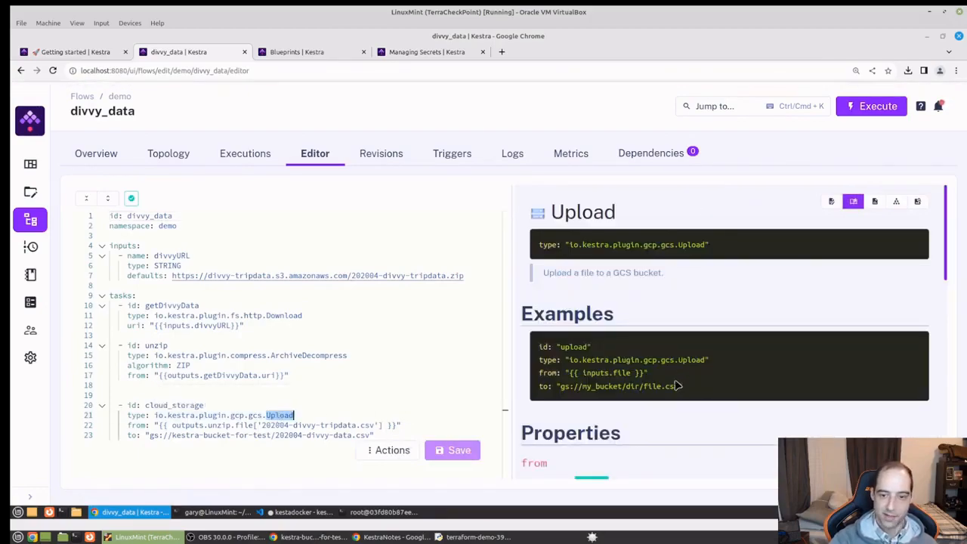
pyautogui.scroll(-1, 676, 385)
pyautogui.scroll(-5, 676, 385)
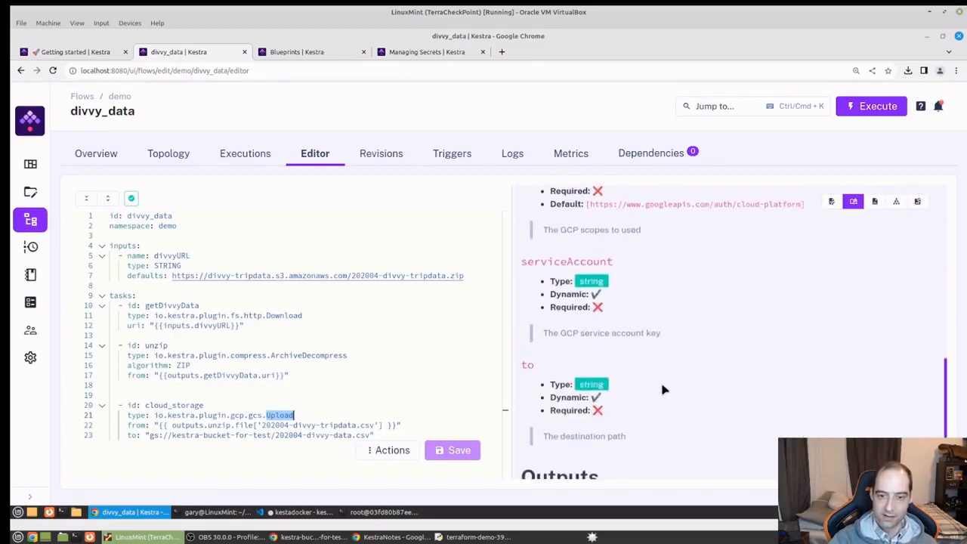
pyautogui.moveTo(615, 261); pyautogui.dragTo(521, 261)
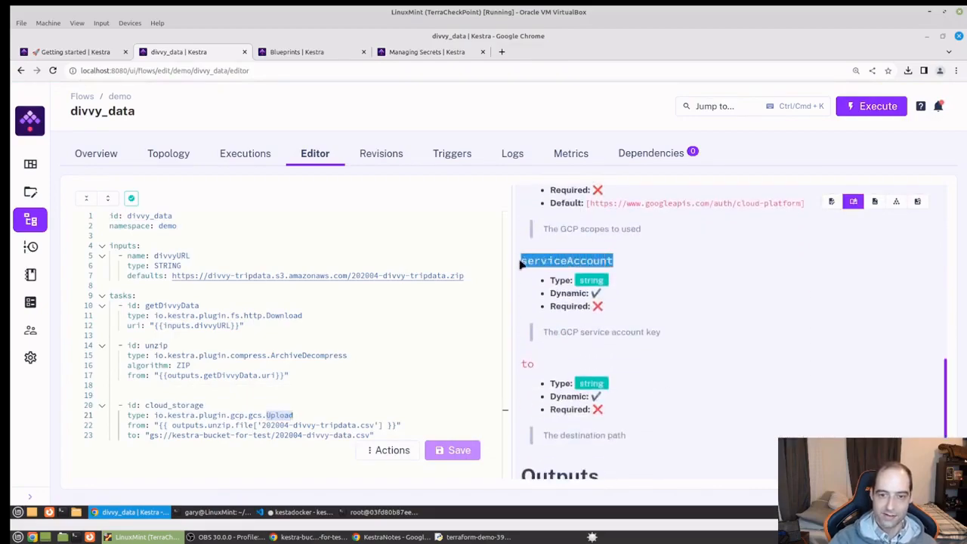
pyautogui.rightClick(534, 260)
pyautogui.click(572, 269)
# Add serviceAccount: "{{ secrets('GCP_CREDS') }}" to the cloud_storage task, directly below its type line.
pyautogui.click(369, 391)
pyautogui.click(344, 415)
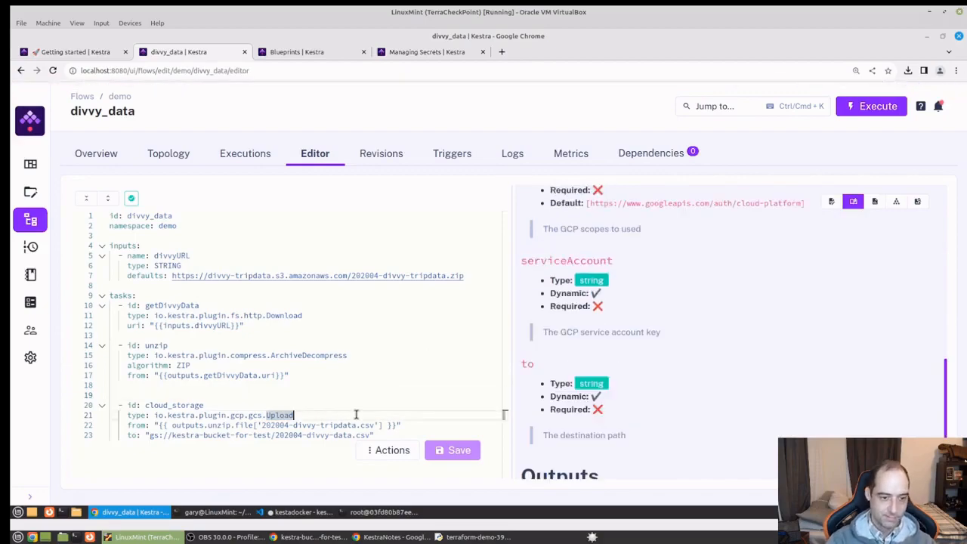
pyautogui.press('Return')
pyautogui.hotkey('ctrl', 'v')
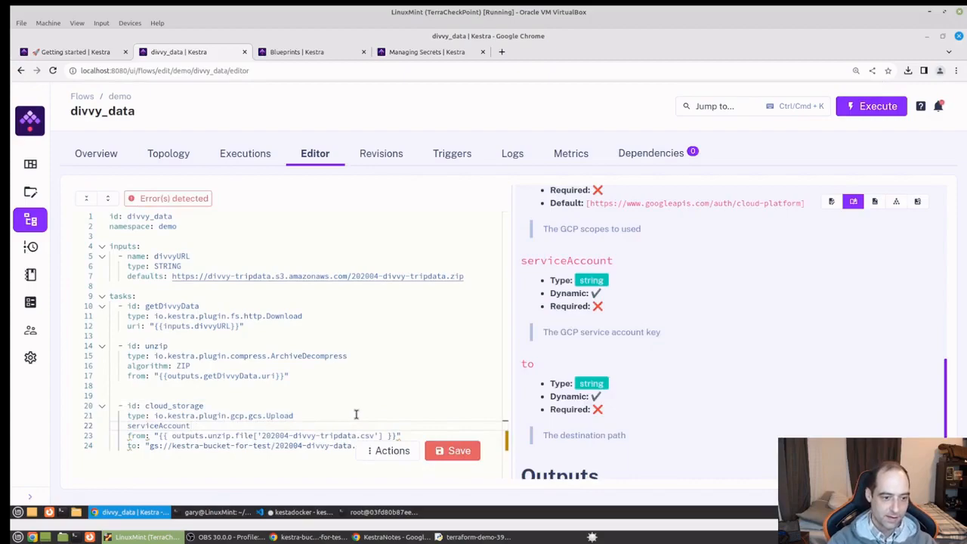
pyautogui.write(': ')
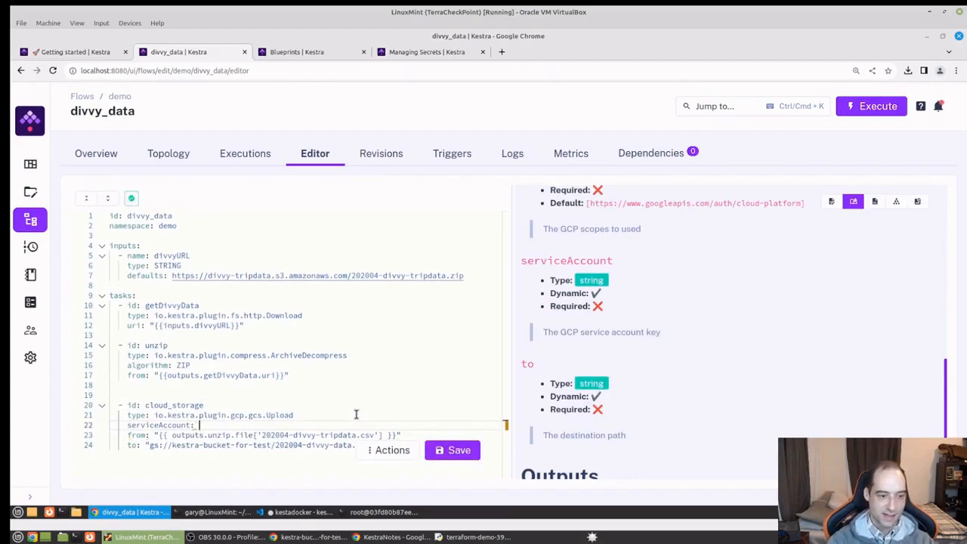
pyautogui.write('"{{')
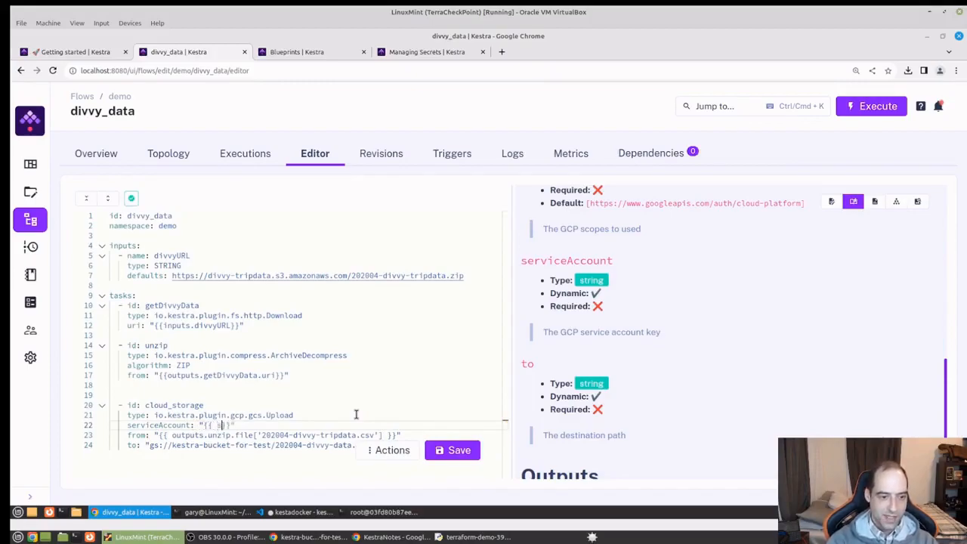
pyautogui.write(' secrets(')
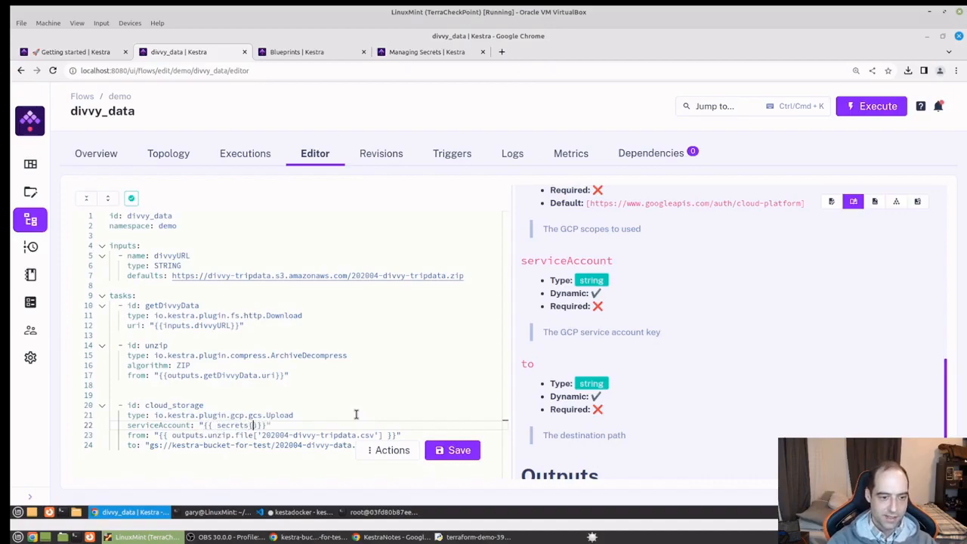
pyautogui.write("'GCP_CREDS')")
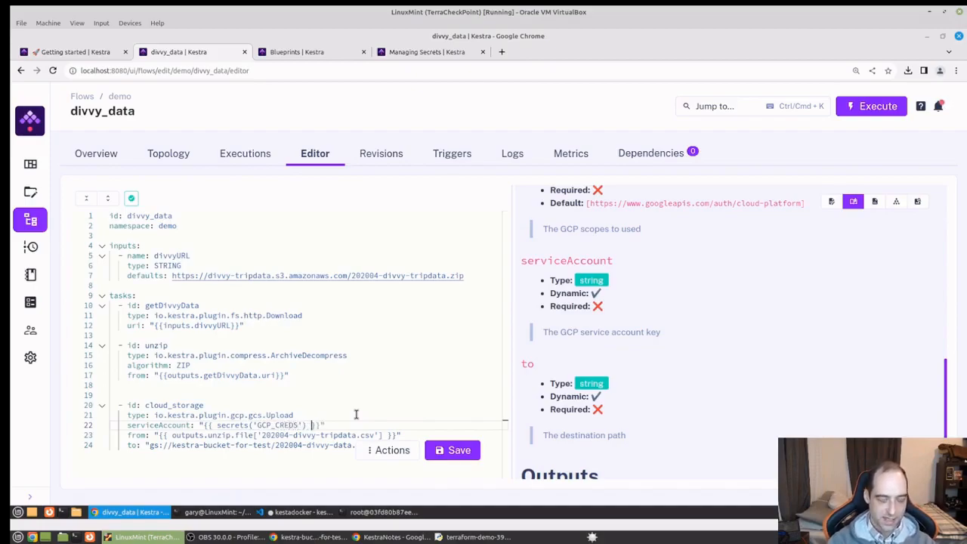
# Save the divvy_data flow and execute it with the default divvyURL.
pyautogui.click(453, 451)
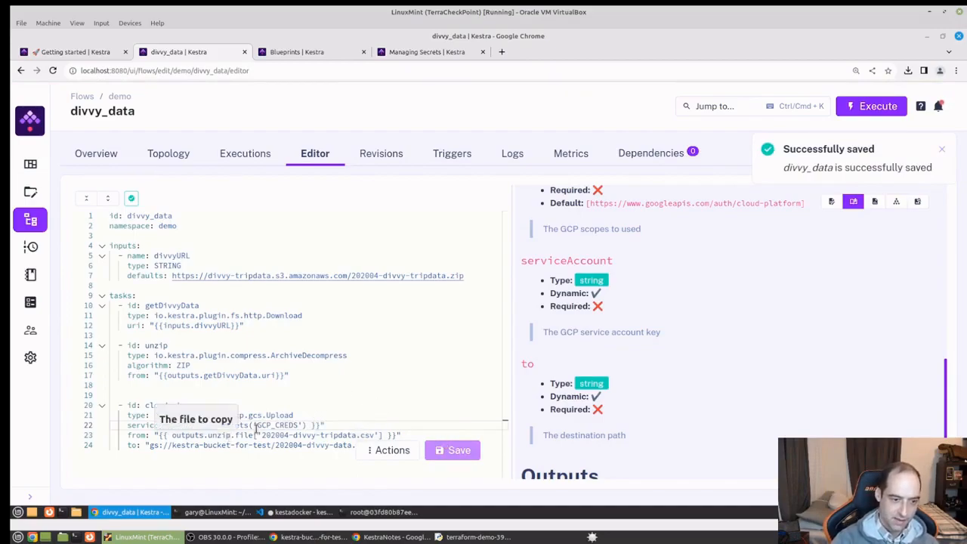
pyautogui.click(874, 106)
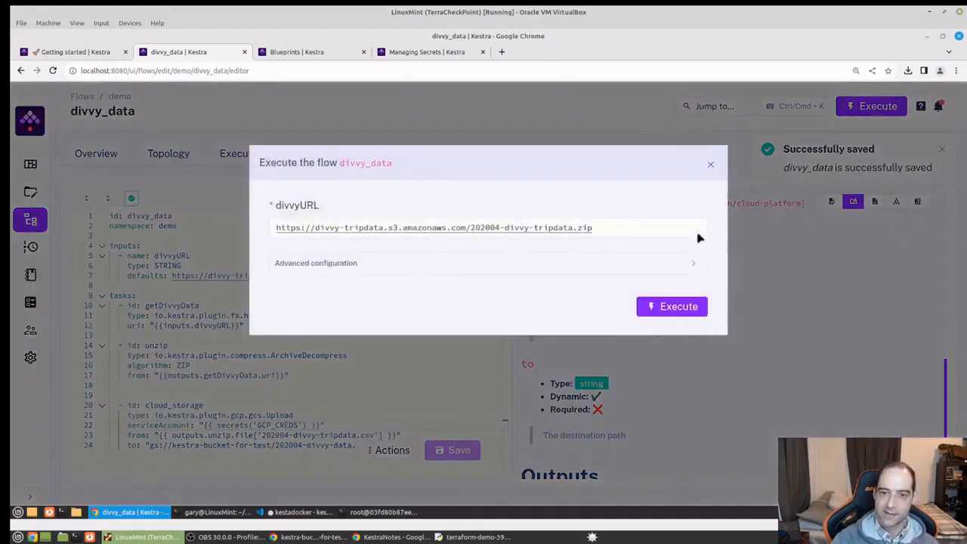
pyautogui.click(672, 311)
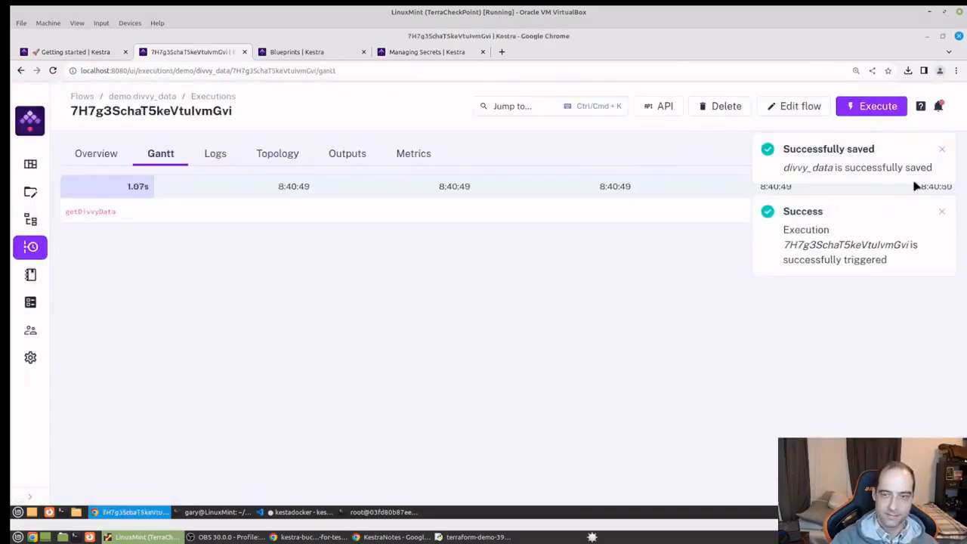
# Dismiss the execution notification and examine the cloud_storage task's log from its start for the cause of the failure.
pyautogui.click(941, 211)
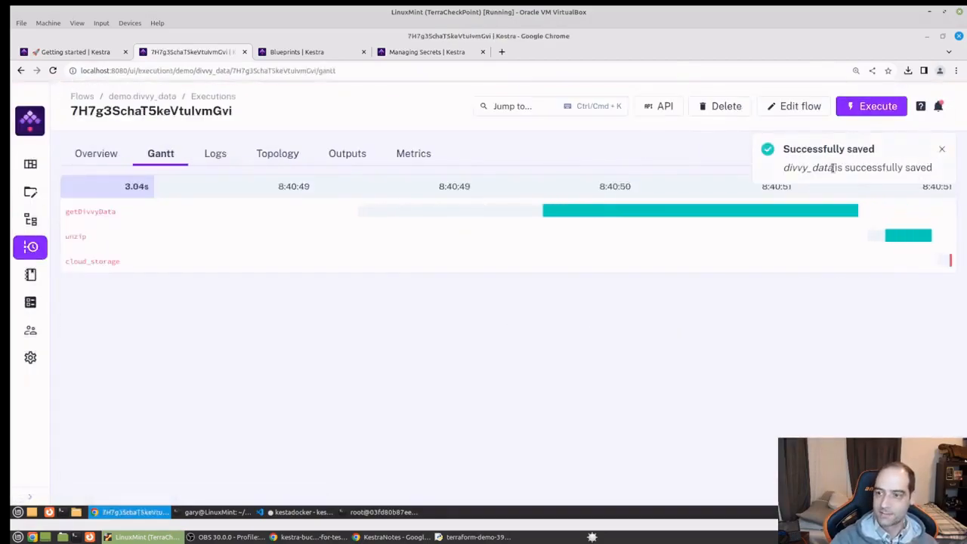
pyautogui.click(948, 259)
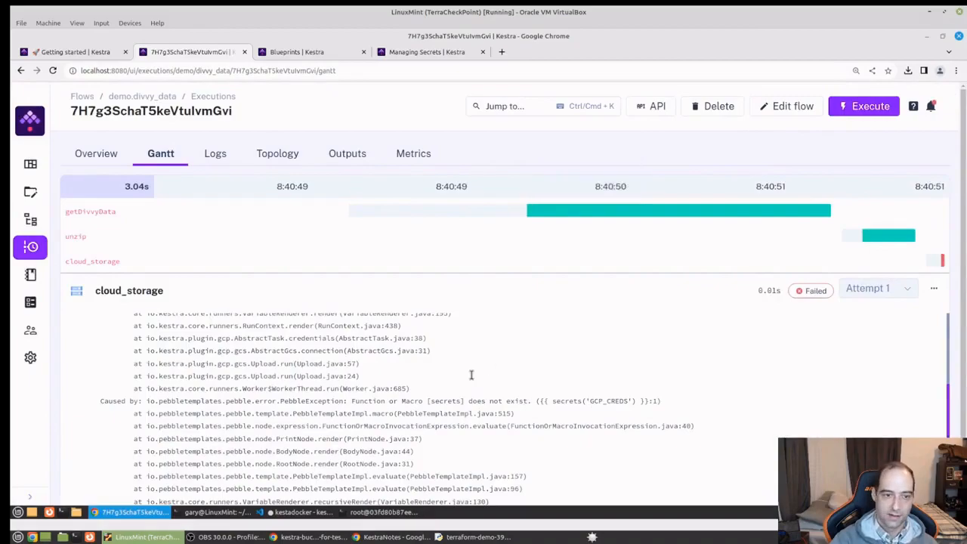
pyautogui.scroll(3, 402, 410)
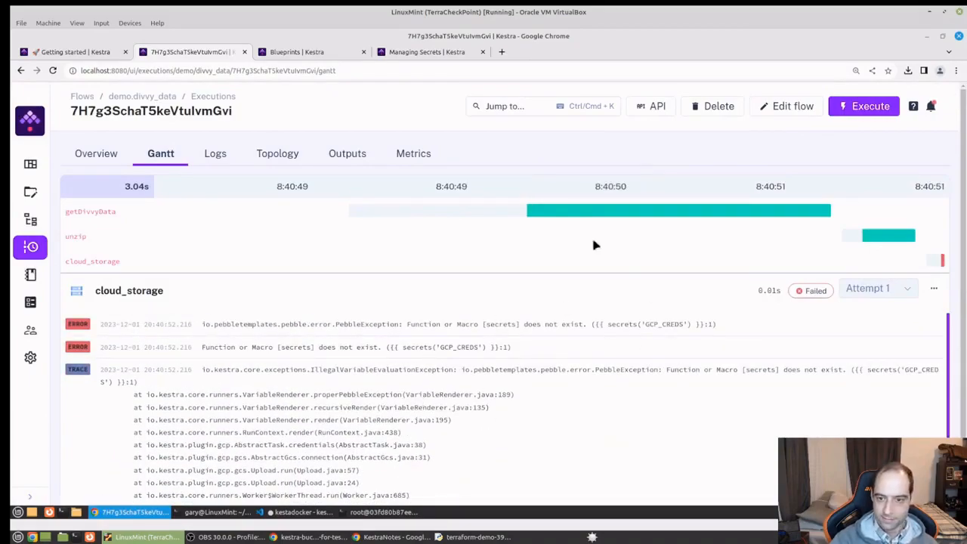
# Find "secret" on the Managing Secrets documentation page and copy the {{ secret('AWS_SECRET_ACCESS_KEY') }} example expression.
pyautogui.click(442, 51)
pyautogui.scroll(-5, 521, 310)
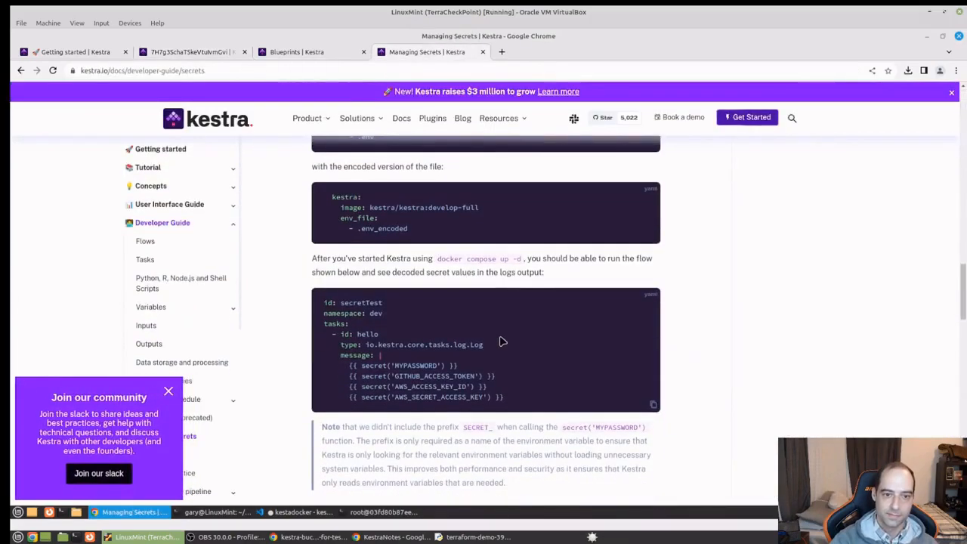
pyautogui.hotkey('ctrl', 'f')
pyautogui.write('secret')
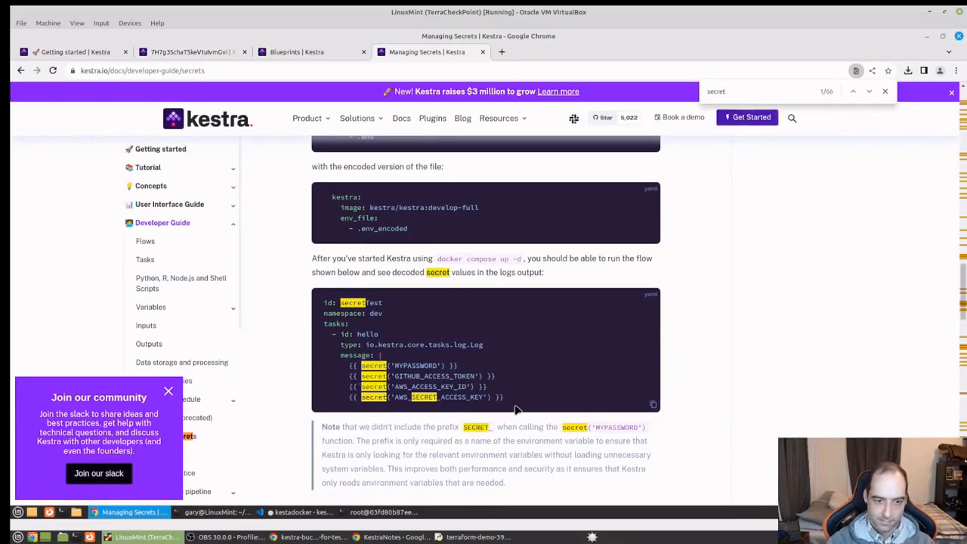
pyautogui.moveTo(505, 399); pyautogui.dragTo(346, 399)
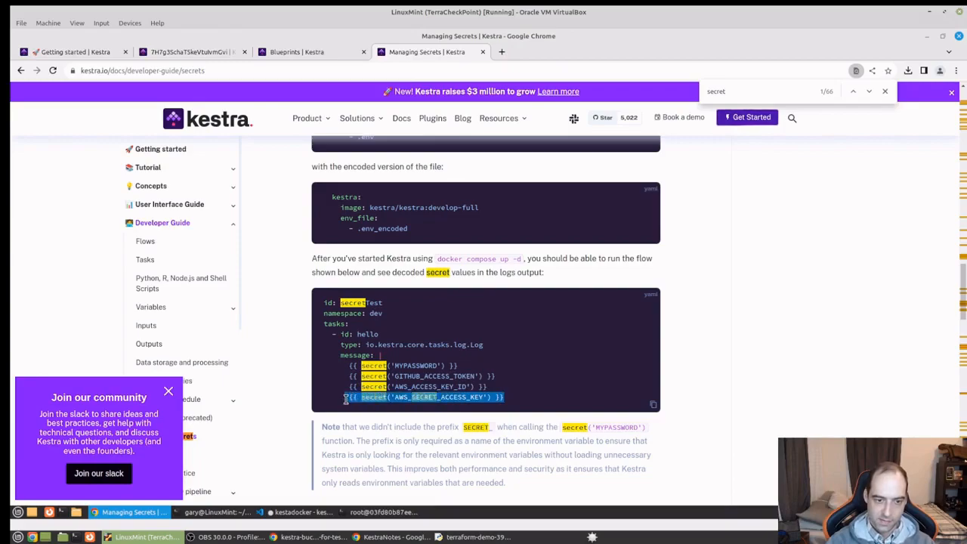
pyautogui.rightClick(352, 396)
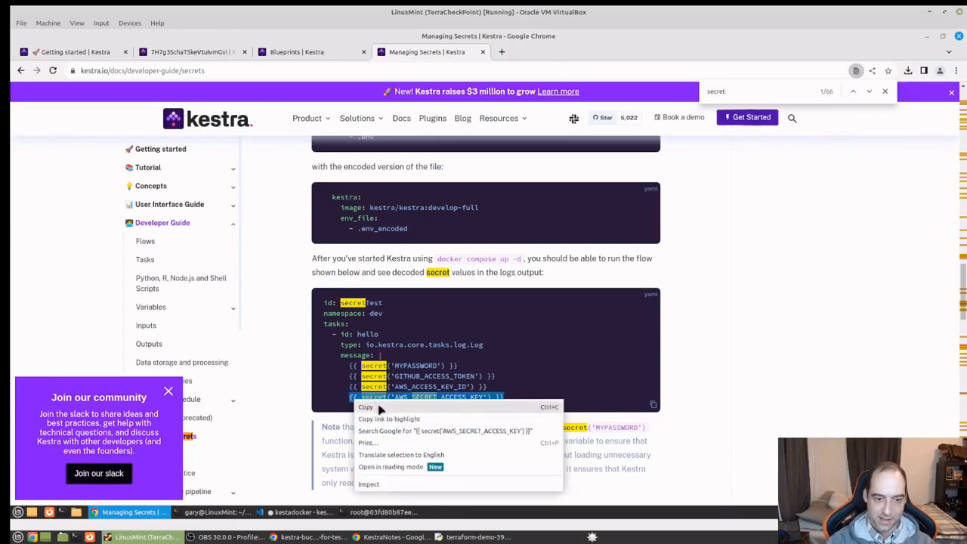
pyautogui.click(377, 404)
# Reopen the divvy_data flow's source and paste the copied example expression on a new line below serviceAccount.
pyautogui.click(215, 51)
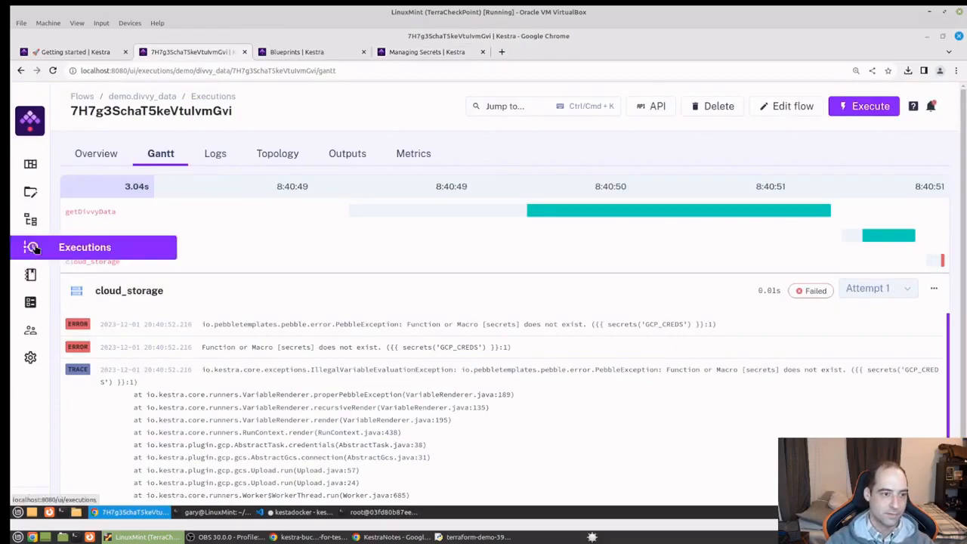
pyautogui.click(30, 219)
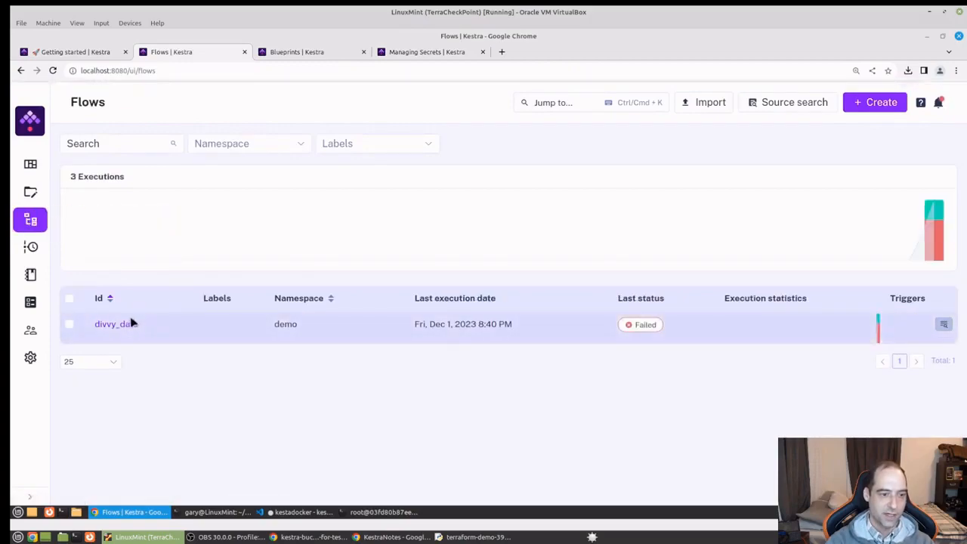
pyautogui.click(114, 324)
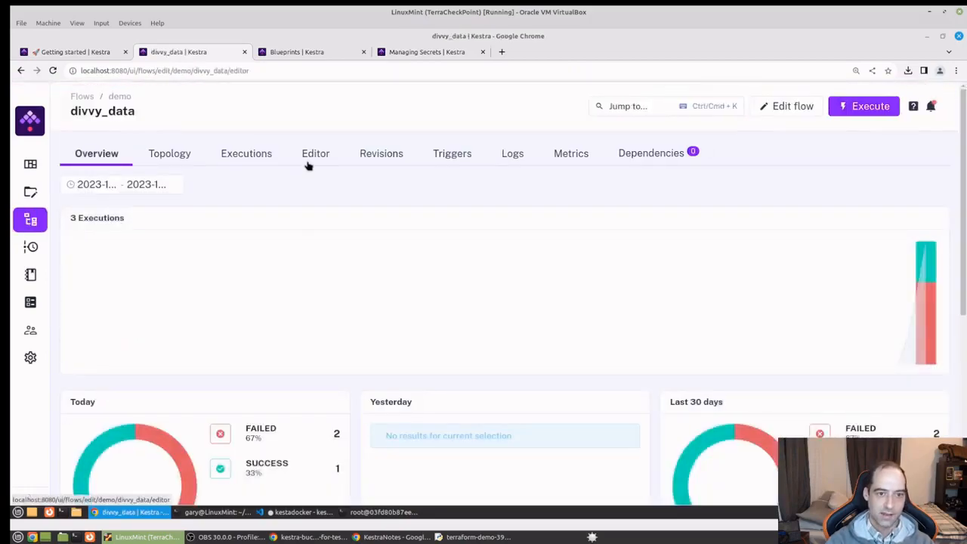
pyautogui.click(312, 155)
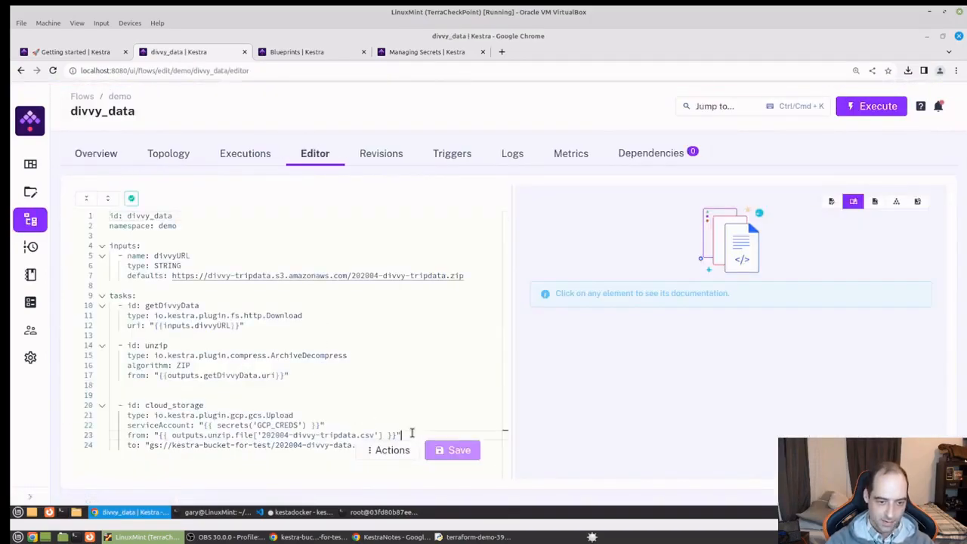
pyautogui.click(379, 426)
pyautogui.press('Return')
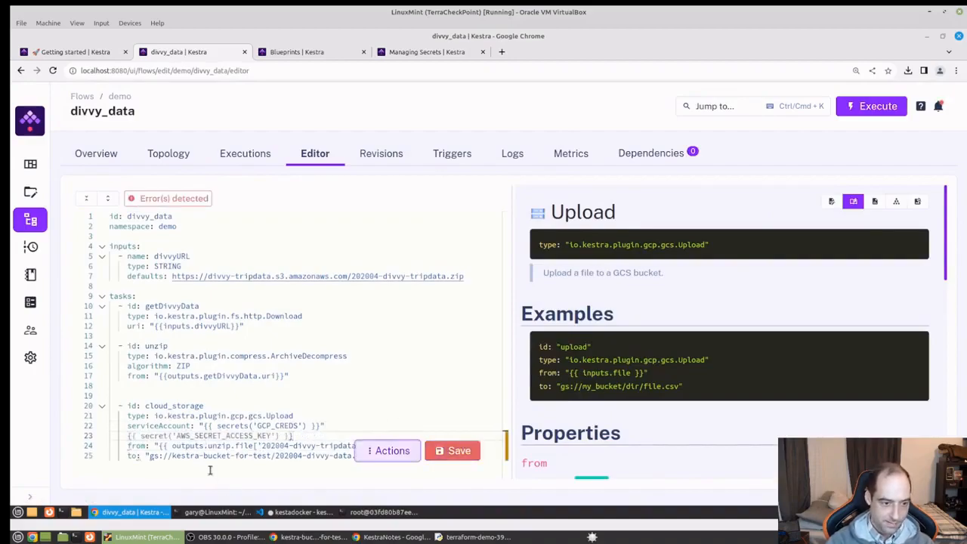
# Remove the double quotes around the serviceAccount expression in the cloud_storage task.
pyautogui.click(219, 424)
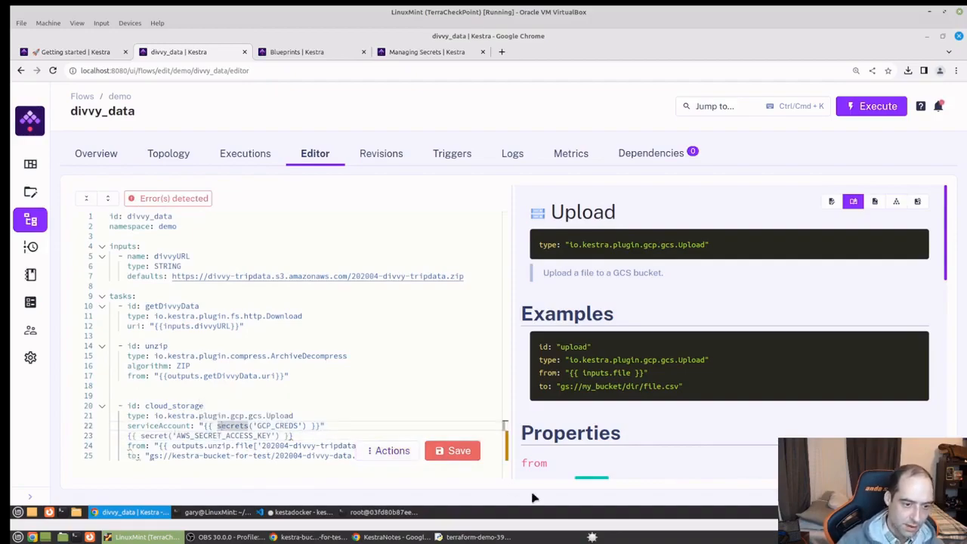
pyautogui.press('Left')
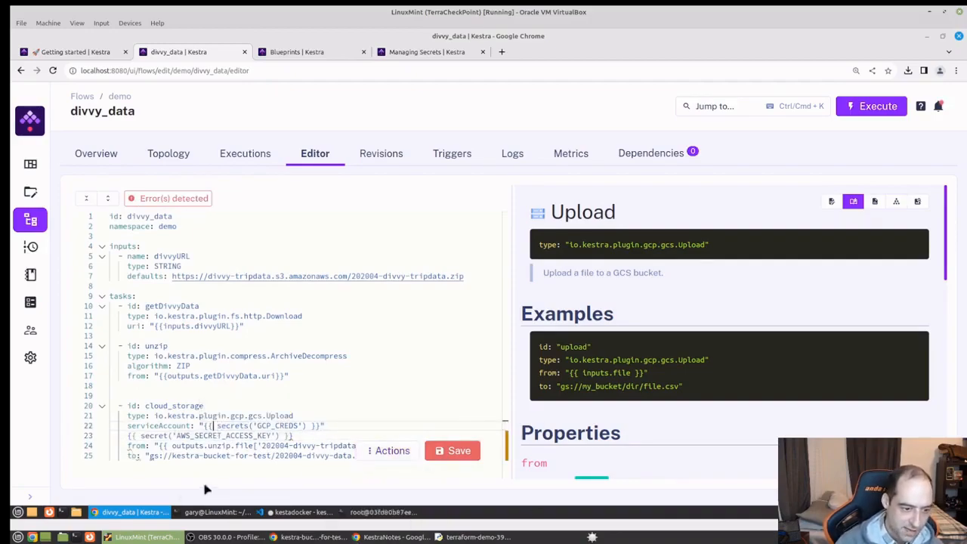
pyautogui.click(360, 428)
pyautogui.press('BackSpace')
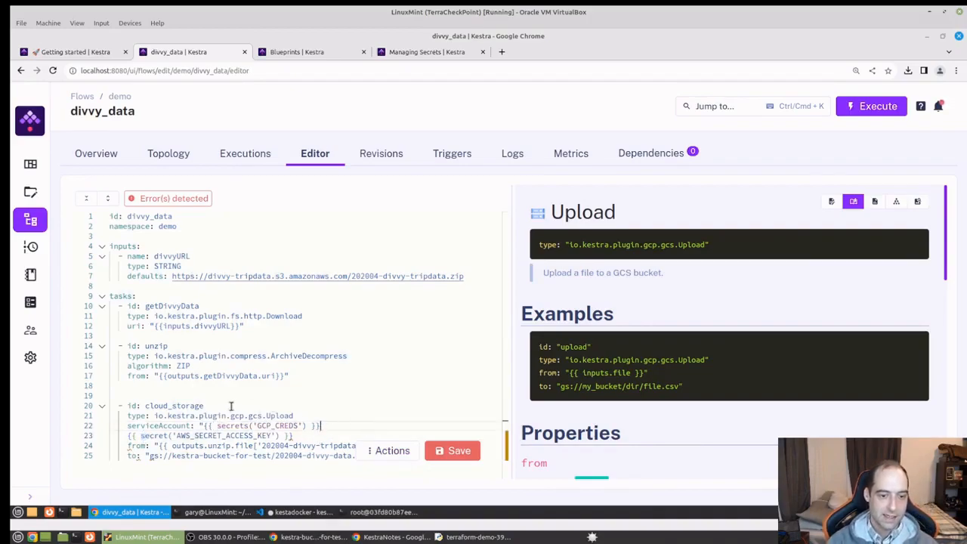
pyautogui.click(203, 424)
pyautogui.press('BackSpace')
# Delete the pasted AWS_SECRET_ACCESS_KEY example line from the cloud_storage task, including the empty line.
pyautogui.click(321, 437)
pyautogui.moveTo(311, 437); pyautogui.dragTo(80, 438)
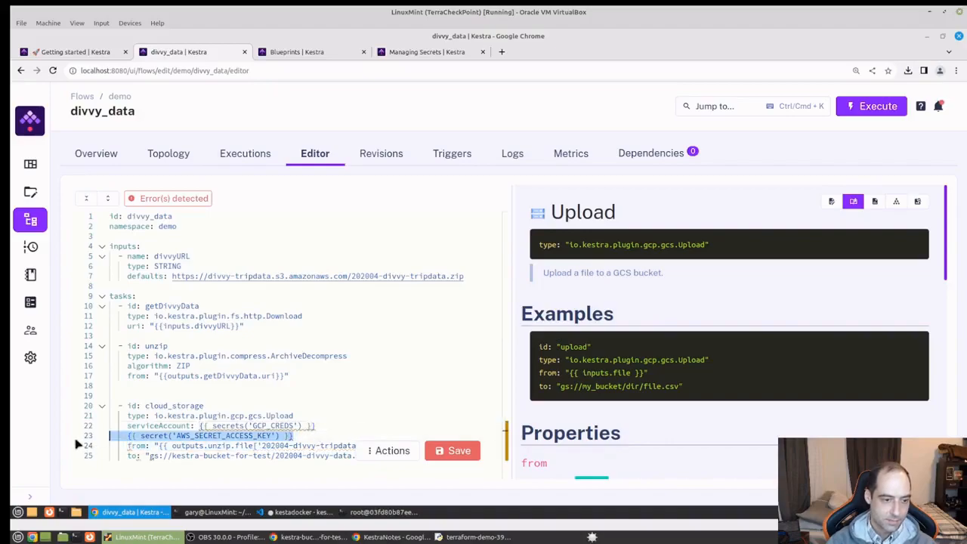
pyautogui.press('BackSpace')
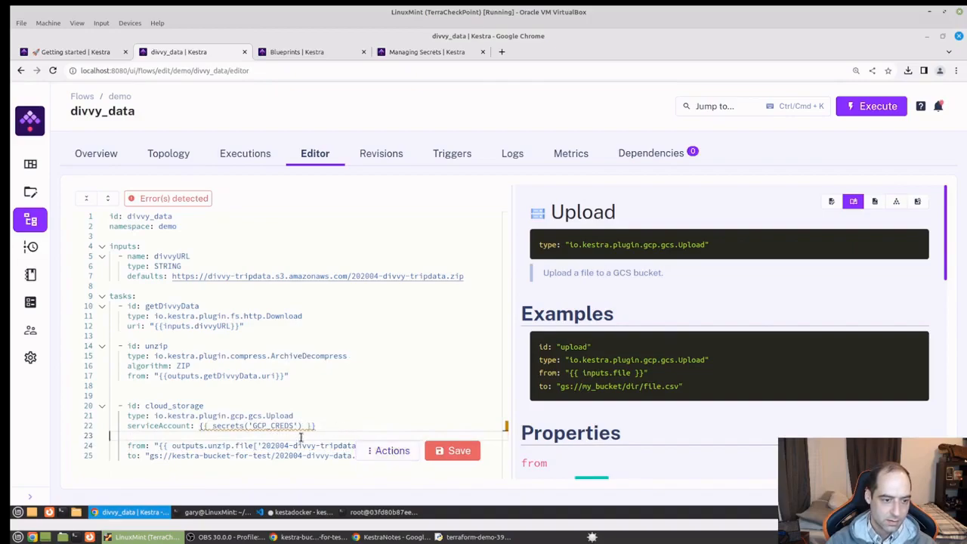
pyautogui.press('Delete')
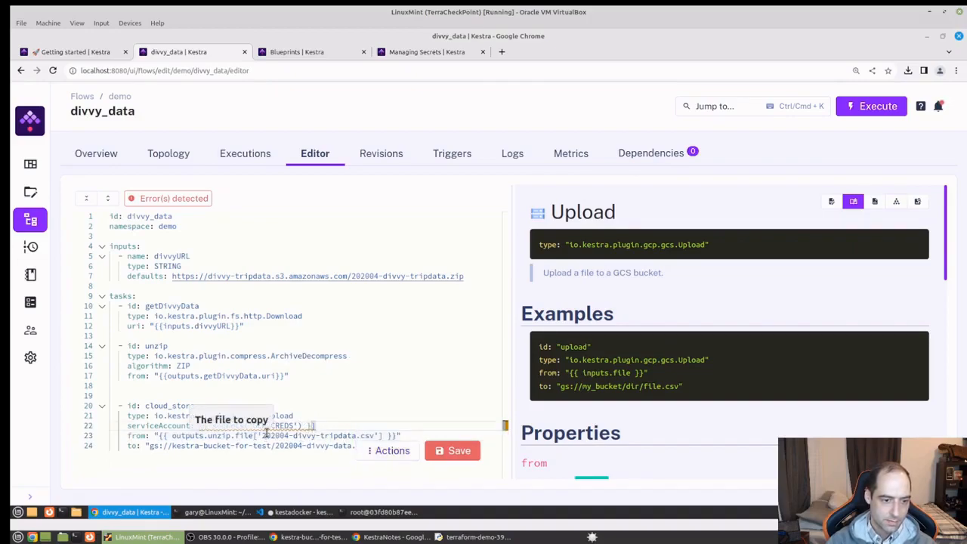
# Examine the secret expression syntax on the Managing Secrets documentation page, comparing it with the cloud_storage task's serviceAccount value.
pyautogui.click(303, 435)
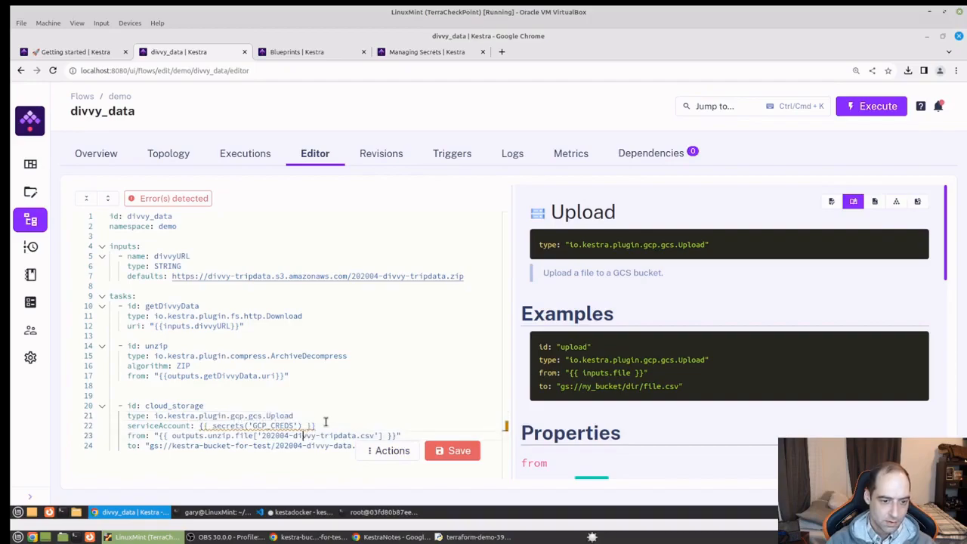
pyautogui.doubleClick(272, 426)
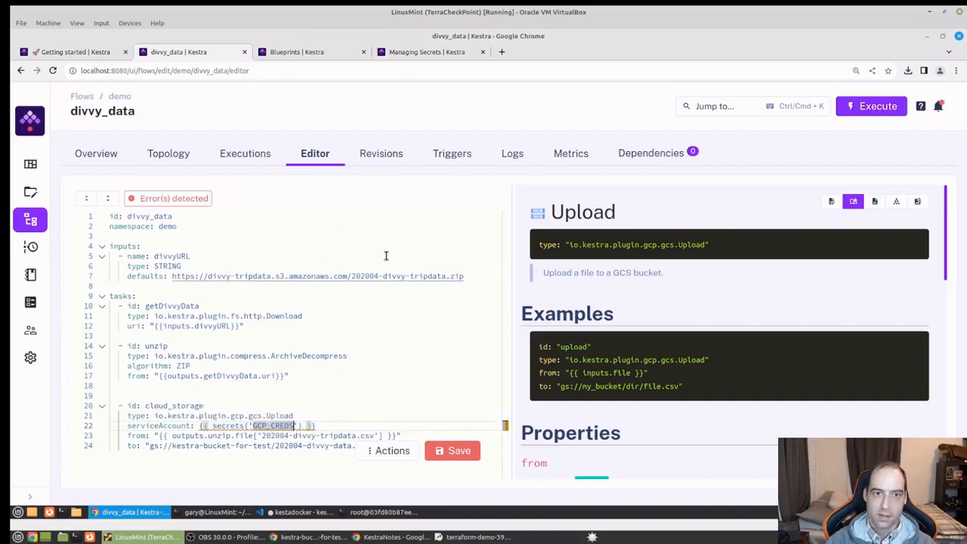
pyautogui.click(414, 53)
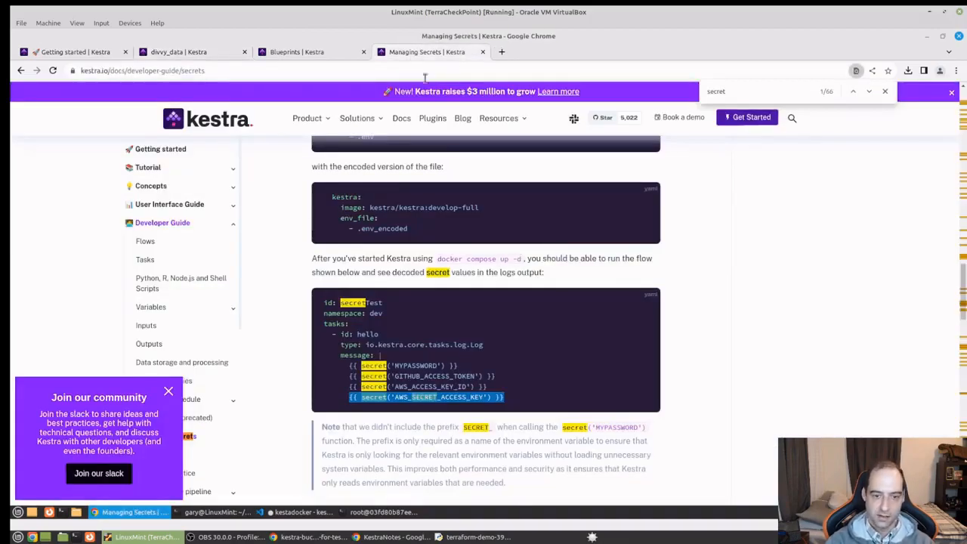
pyautogui.scroll(1, 478, 414)
pyautogui.scroll(2, 477, 413)
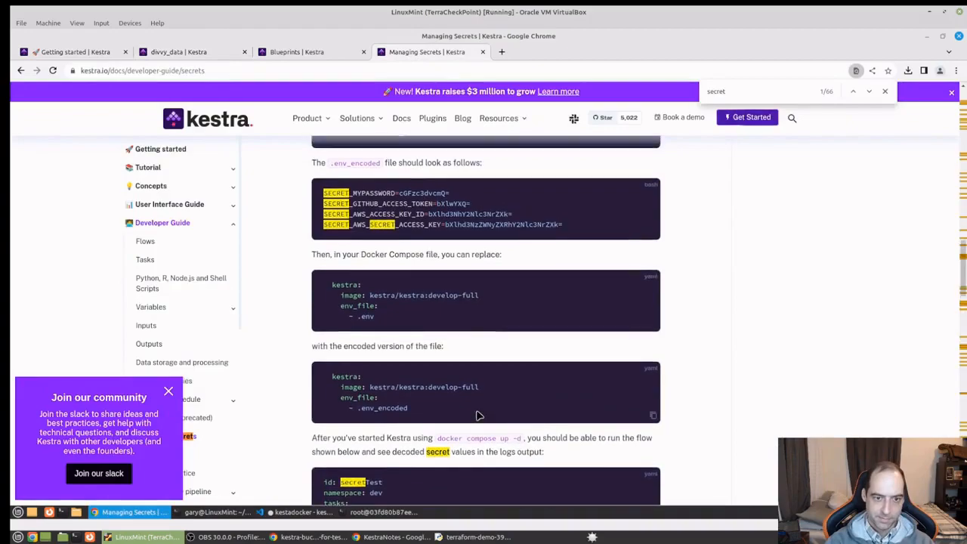
pyautogui.scroll(5, 478, 414)
pyautogui.scroll(-6, 477, 416)
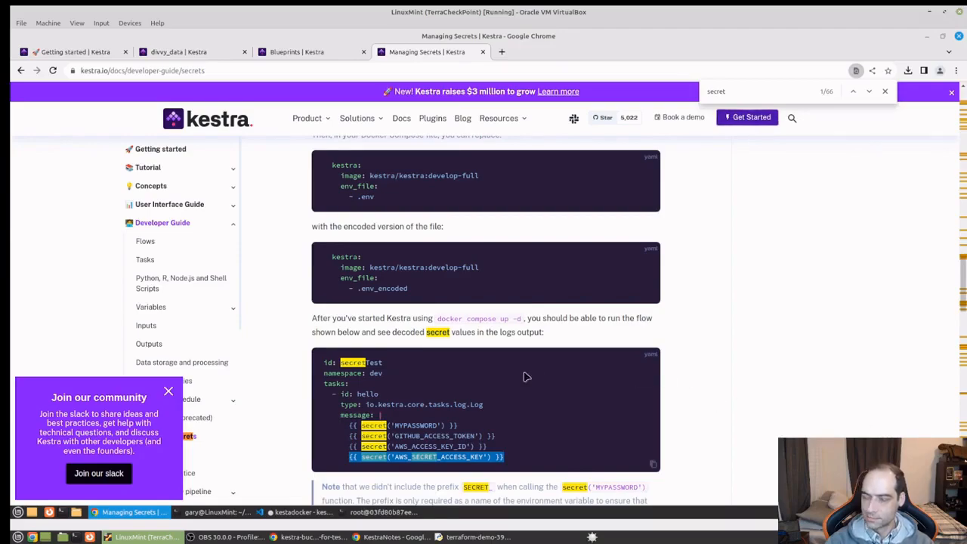
# Return to the divvy_data flow's source and enclose the cloud_storage task's serviceAccount expression in double quotes.
pyautogui.click(195, 54)
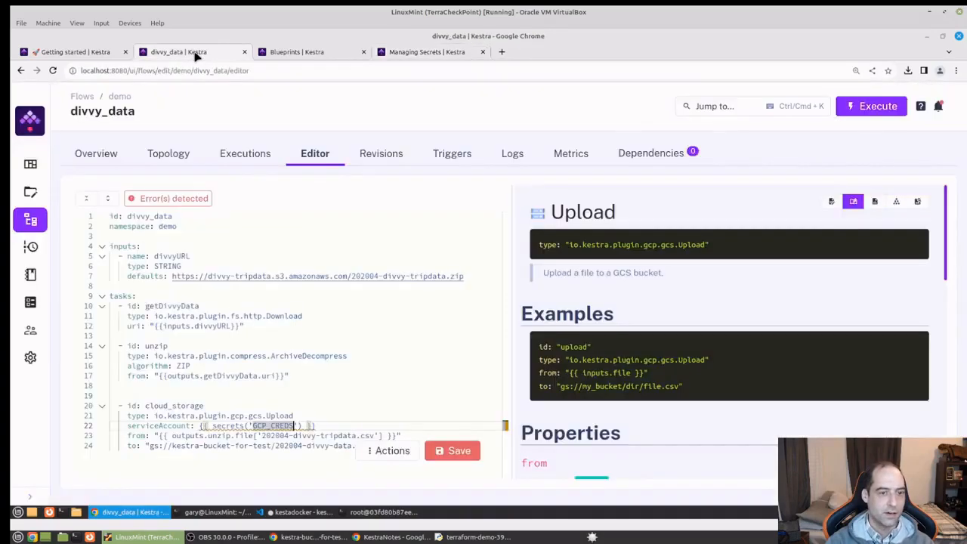
pyautogui.click(380, 395)
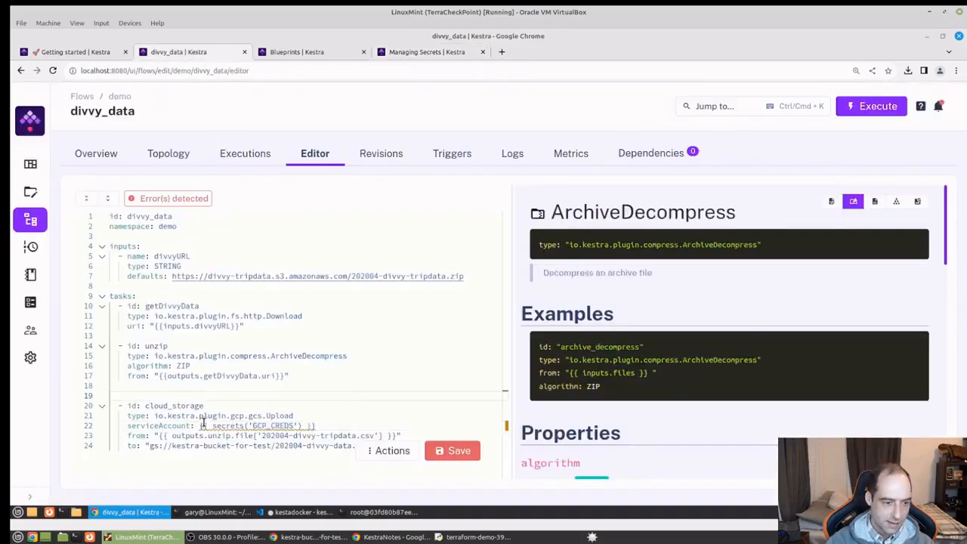
pyautogui.click(195, 427)
pyautogui.write('"')
pyautogui.scroll(-10, 685, 443)
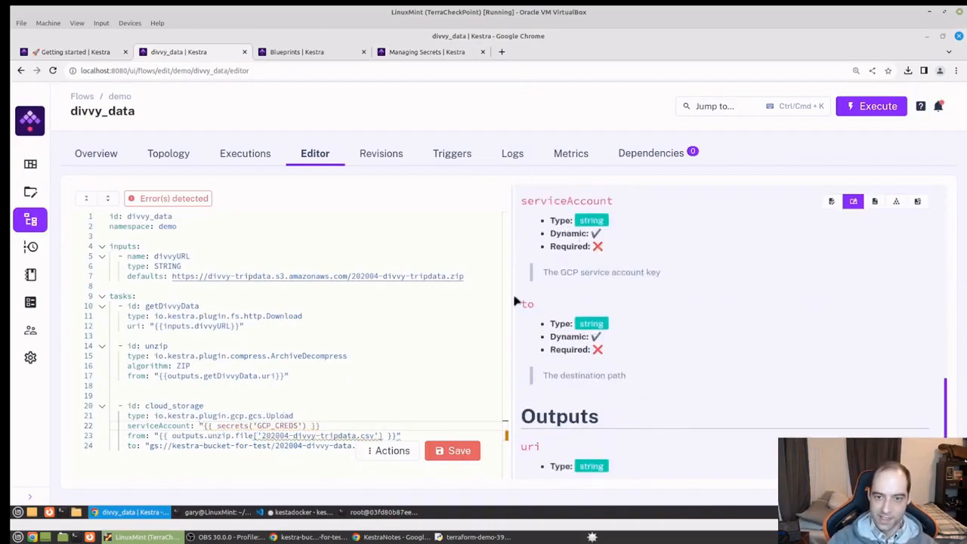
pyautogui.click(347, 426)
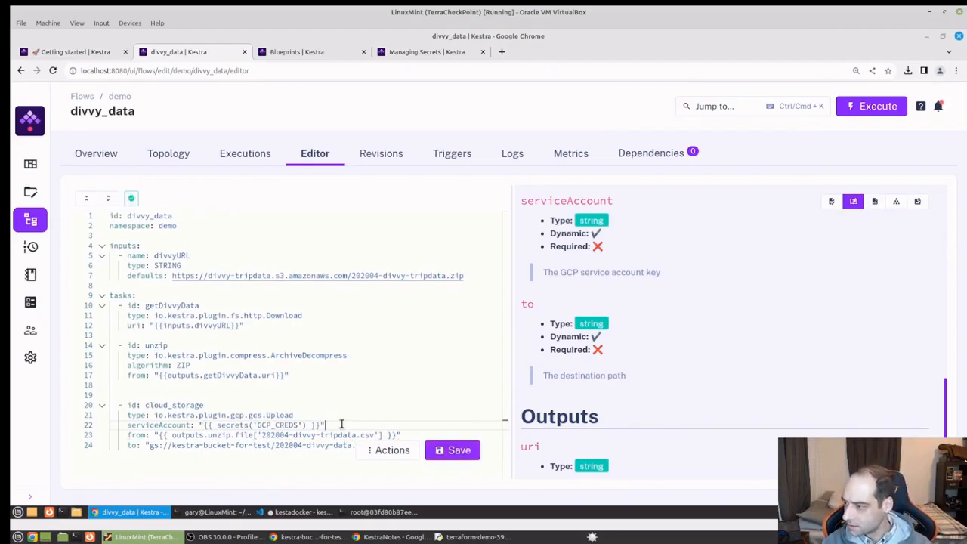
# Correct the function name in the serviceAccount expression to secret, giving "{{ secret('GCP_CREDS') }}", and save the flow.
pyautogui.click(249, 425)
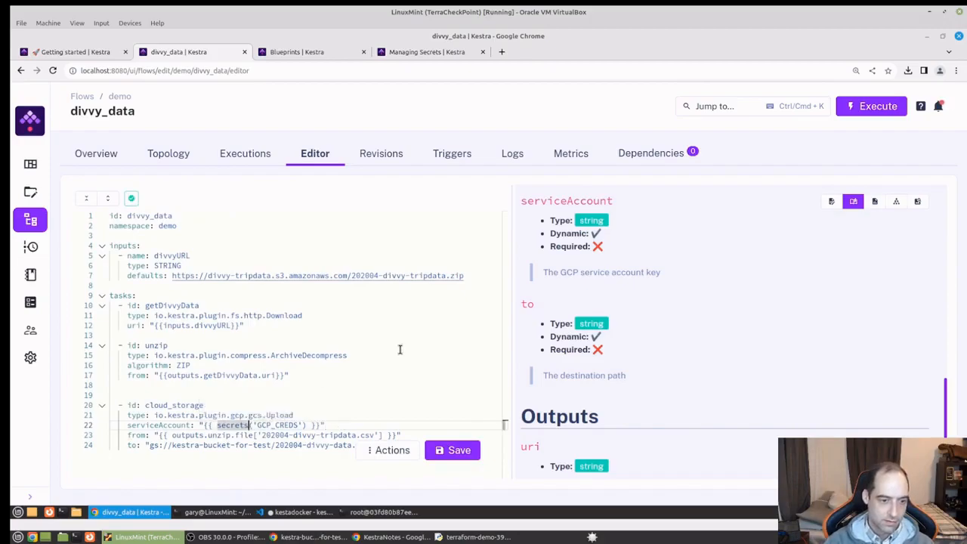
pyautogui.press('BackSpace')
pyautogui.press('BackSpace')
pyautogui.write('t')
pyautogui.click(371, 355)
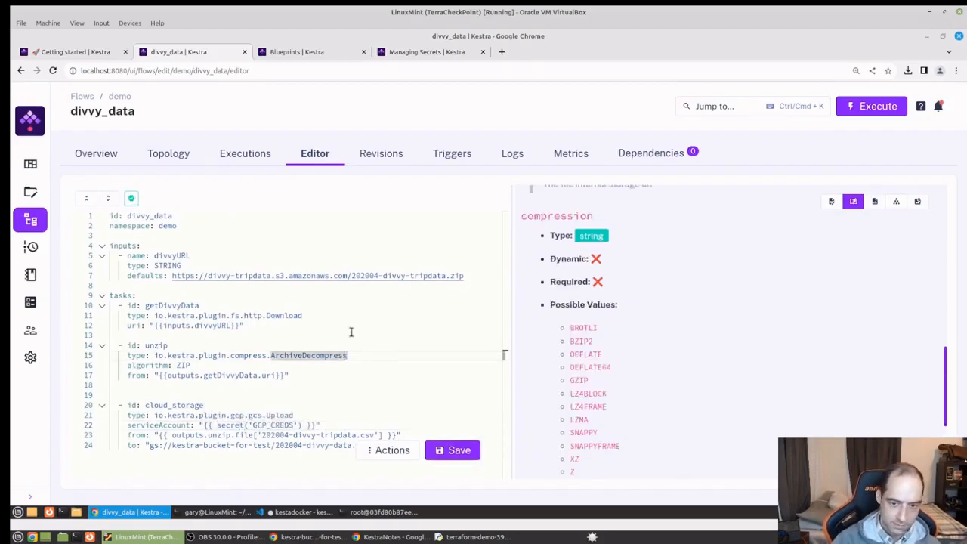
pyautogui.click(286, 416)
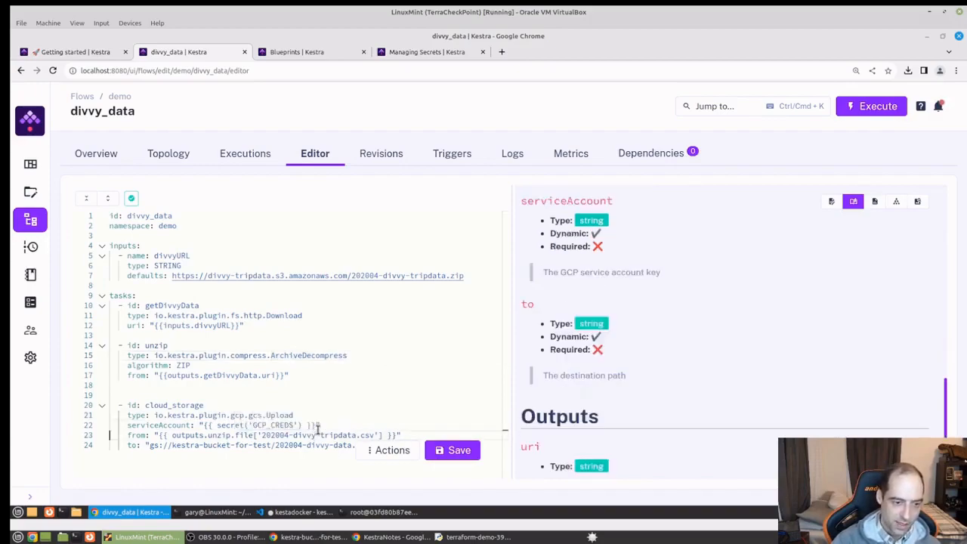
pyautogui.hotkey('ctrl', 's')
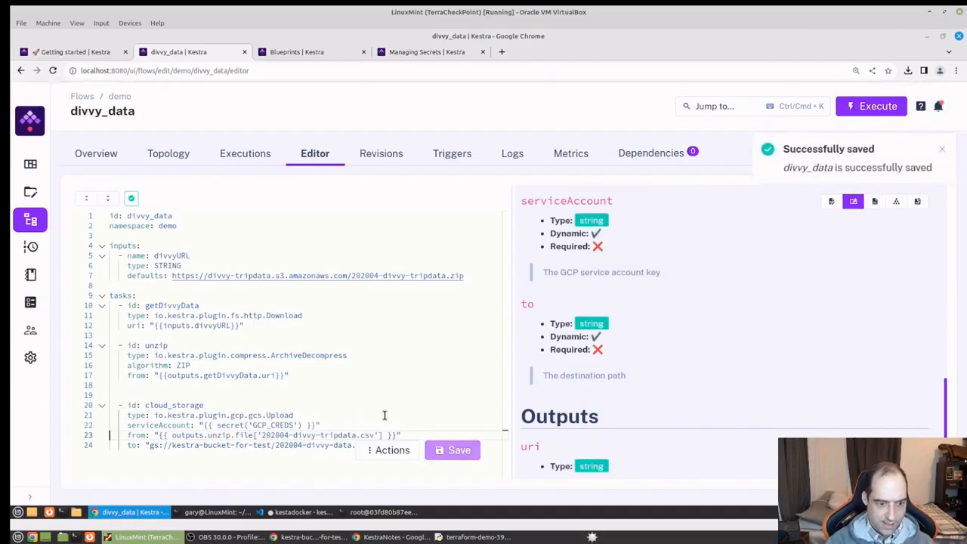
# Execute the divvy_data flow with the default divvyURL and inspect the cloud_storage task's log in the execution timeline.
pyautogui.click(876, 106)
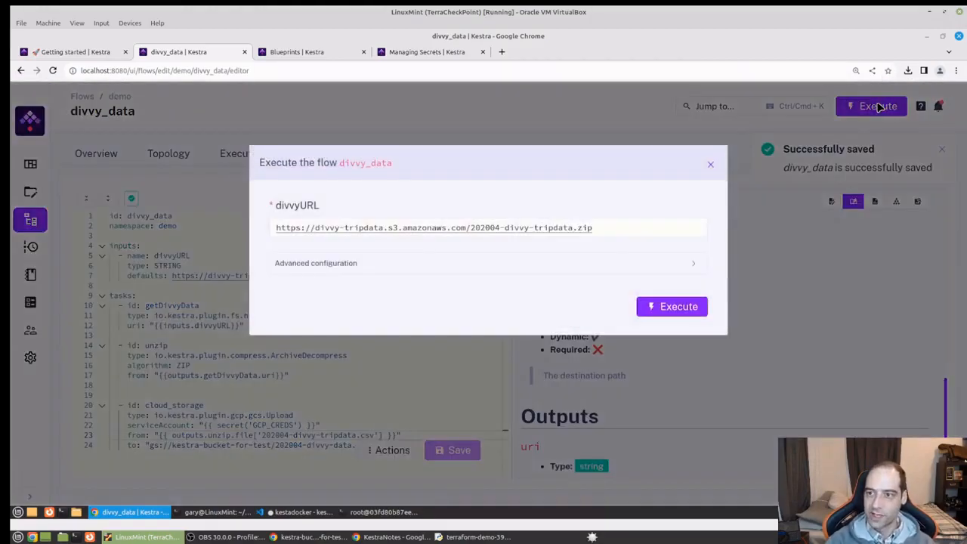
pyautogui.click(672, 306)
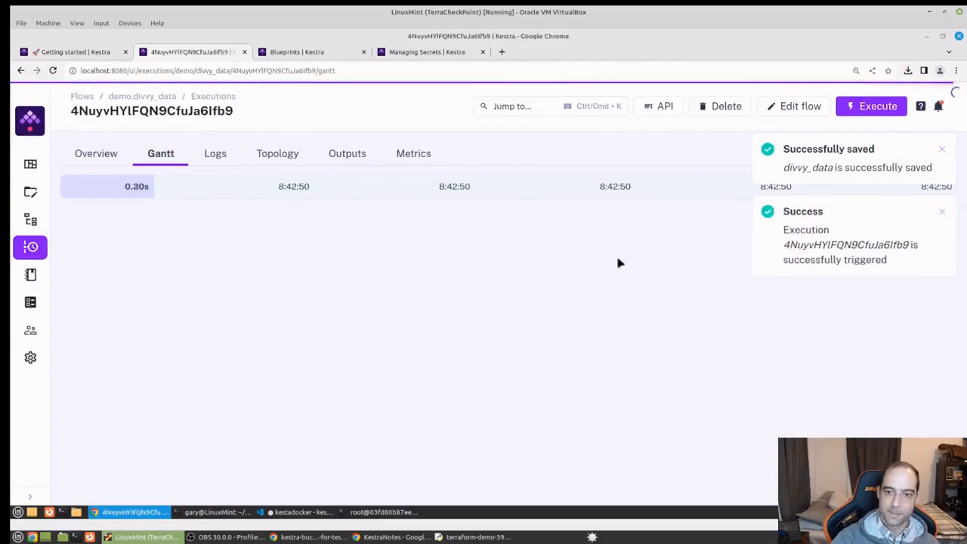
pyautogui.click(941, 211)
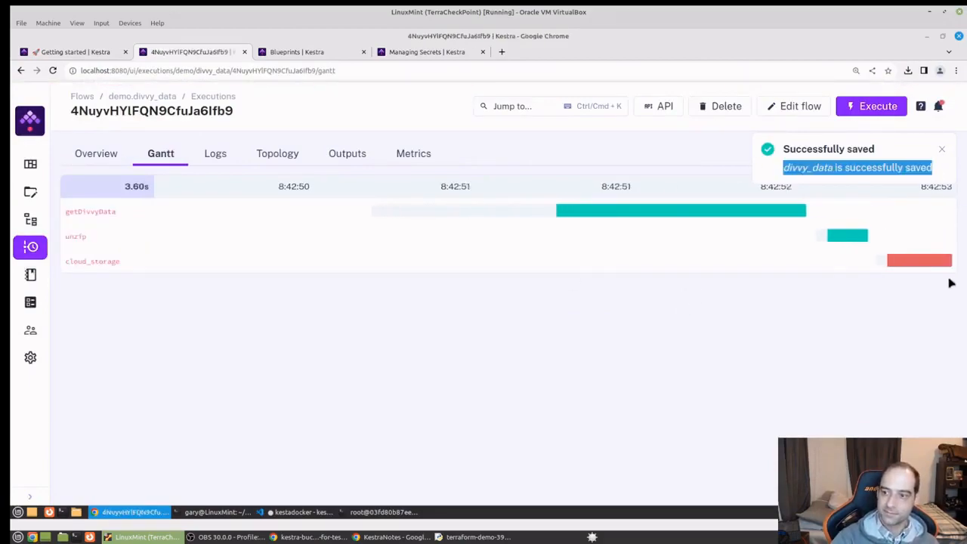
pyautogui.click(924, 261)
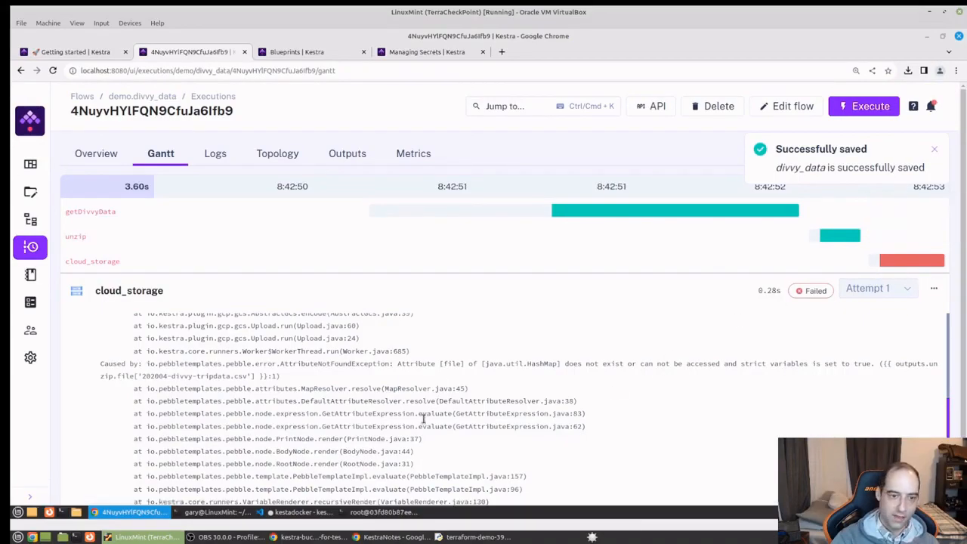
pyautogui.scroll(3, 427, 417)
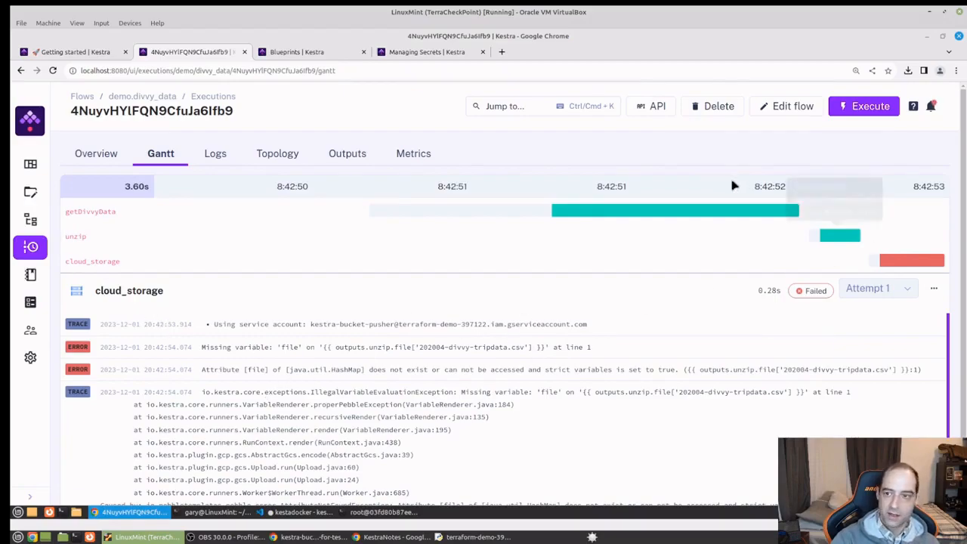
# Open the unzip task's outputs from the execution logs, check the prefix of the 202004-divvy-tripdata.csv output name, and close them.
pyautogui.click(215, 154)
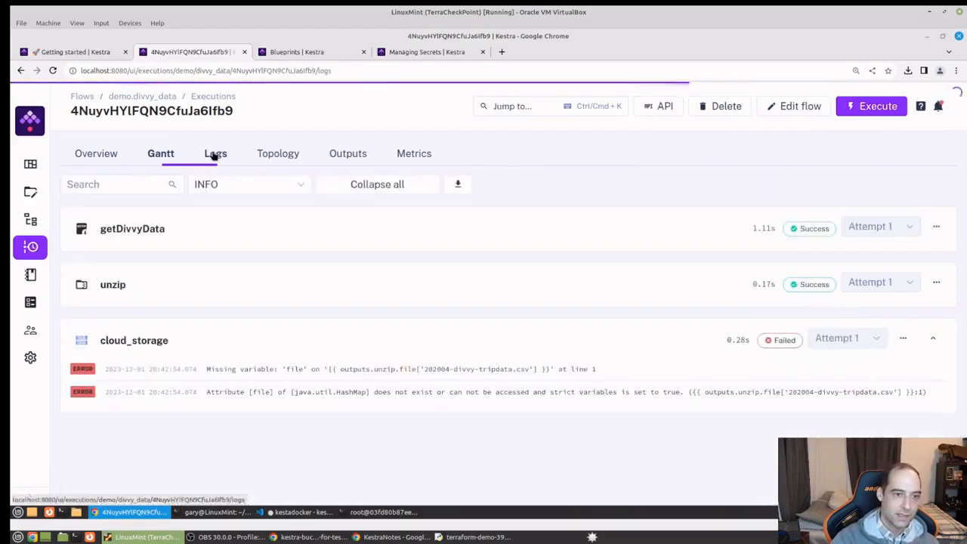
pyautogui.click(937, 284)
pyautogui.click(883, 331)
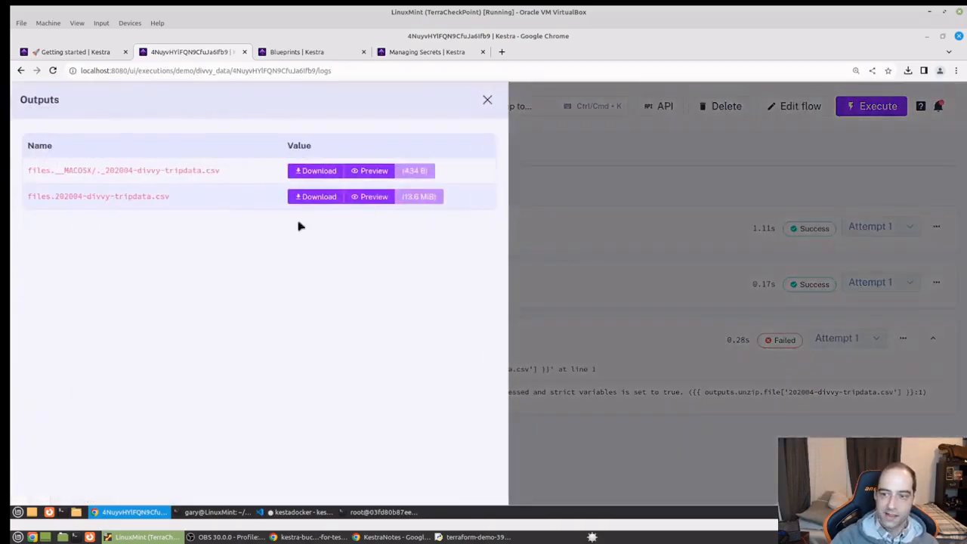
pyautogui.moveTo(50, 197); pyautogui.dragTo(27, 198)
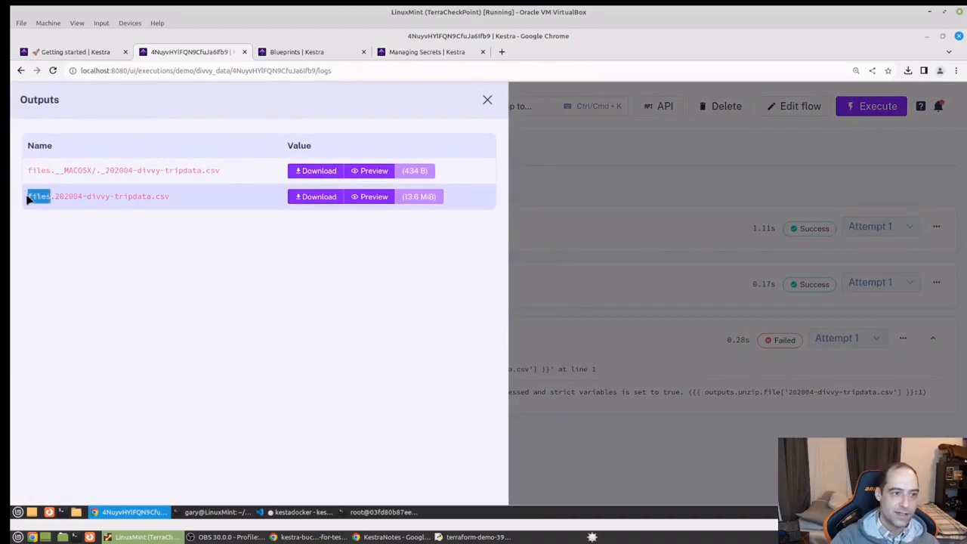
pyautogui.click(111, 262)
pyautogui.click(487, 102)
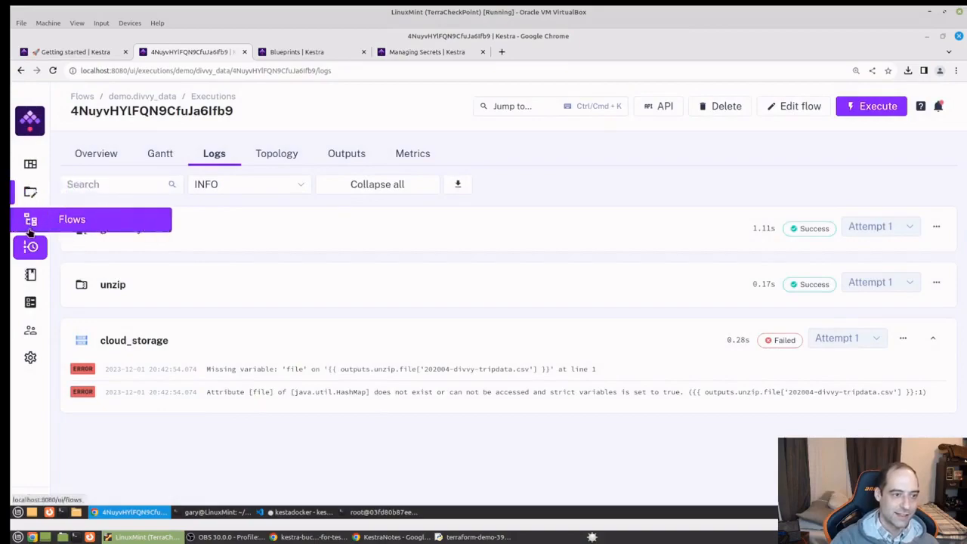
# Reopen the divvy_data flow's source, change outputs.unzip.file to outputs.unzip.files in the cloud_storage task's from value, and save the flow.
pyautogui.click(64, 225)
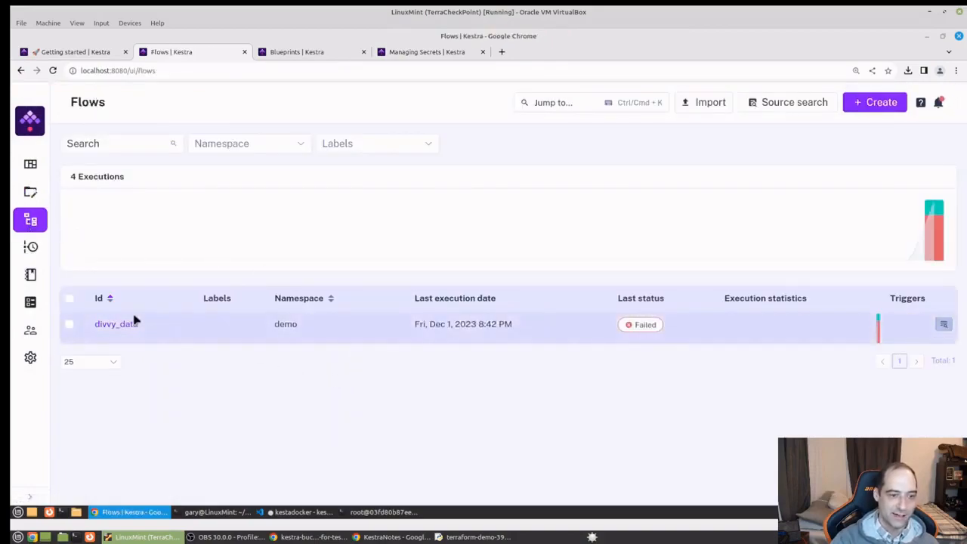
pyautogui.click(121, 324)
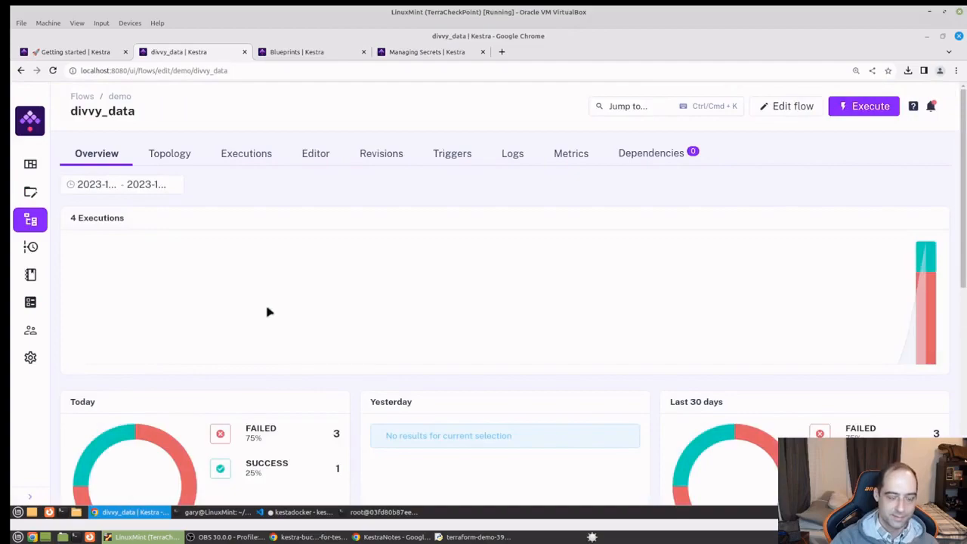
pyautogui.click(319, 155)
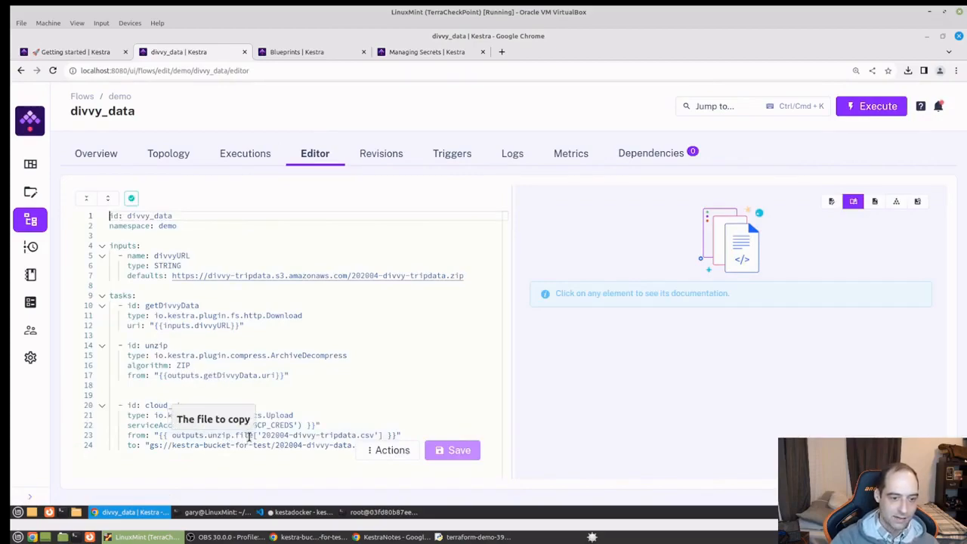
pyautogui.click(248, 436)
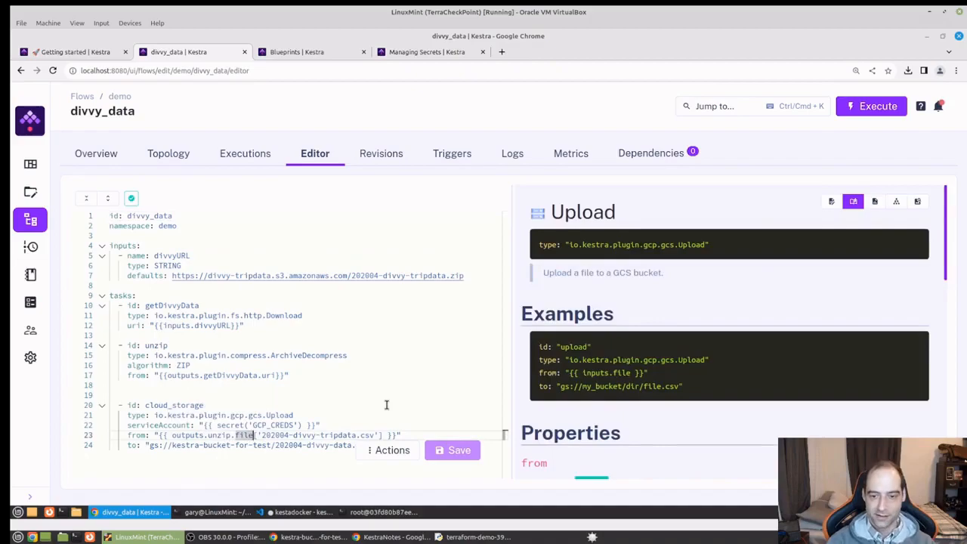
pyautogui.write('s')
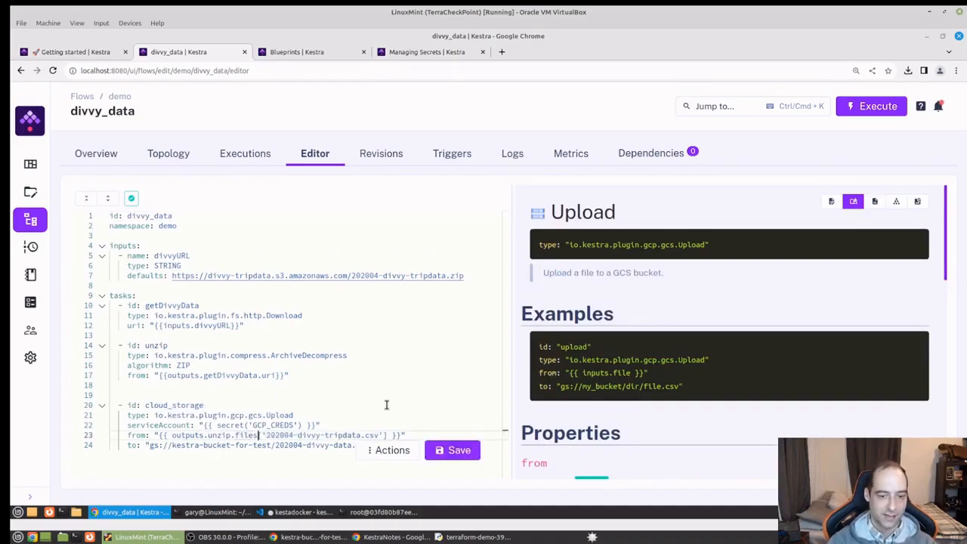
pyautogui.click(444, 446)
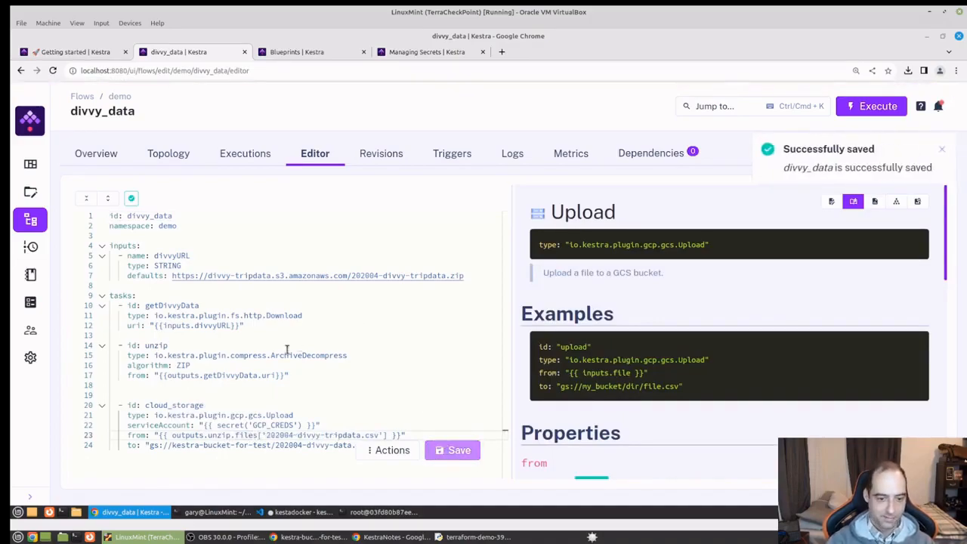
# Switch to the Google Cloud console, show the objects of kestra-bucket-for-test, and reload the page.
pyautogui.click(310, 536)
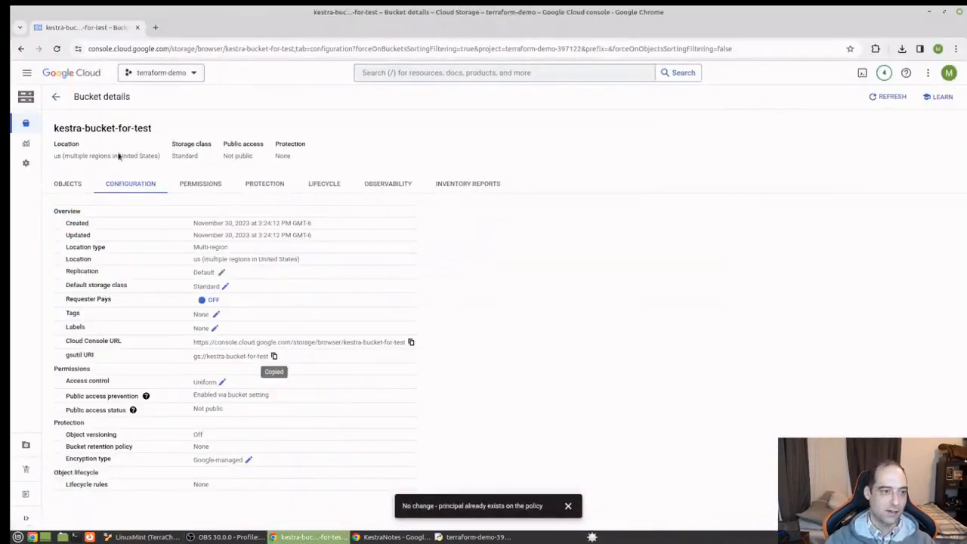
pyautogui.click(67, 185)
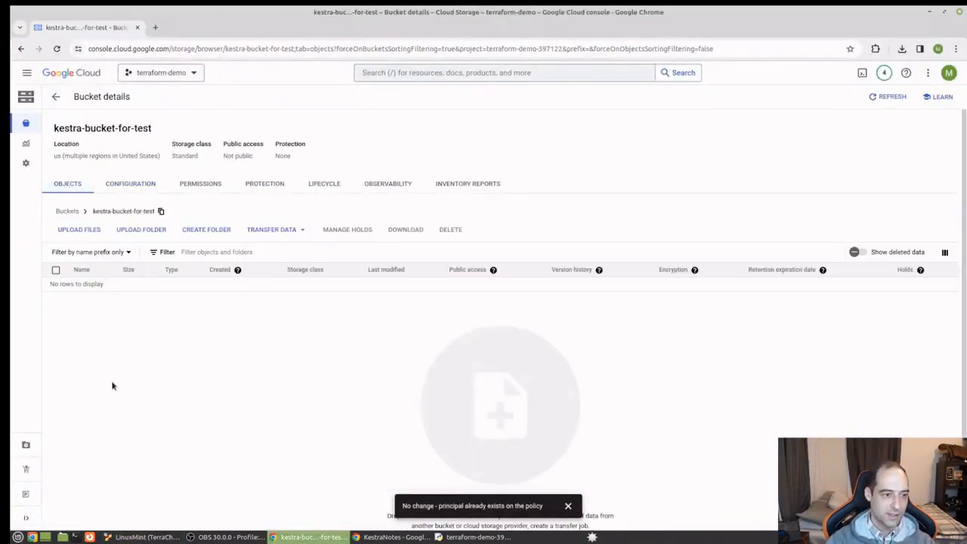
pyautogui.click(58, 49)
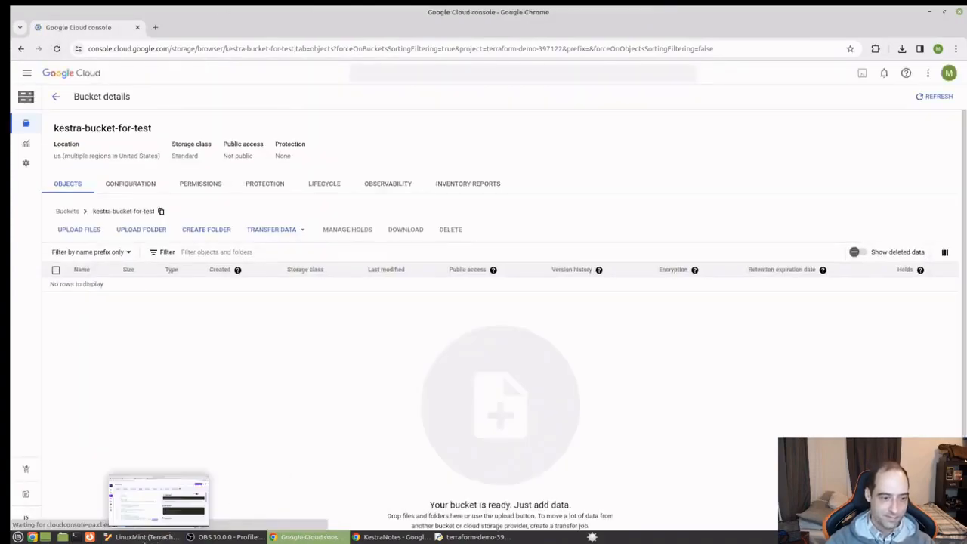
# Switch back to Kestra, execute the corrected divvy_data flow with the default divvyURL, and expand the cloud_storage task's log.
pyautogui.click(143, 536)
pyautogui.click(226, 218)
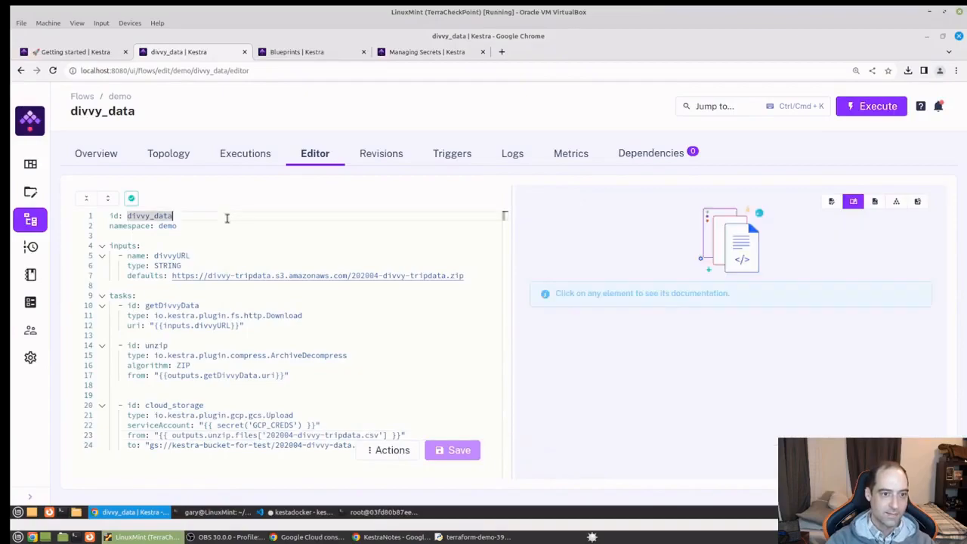
pyautogui.click(870, 106)
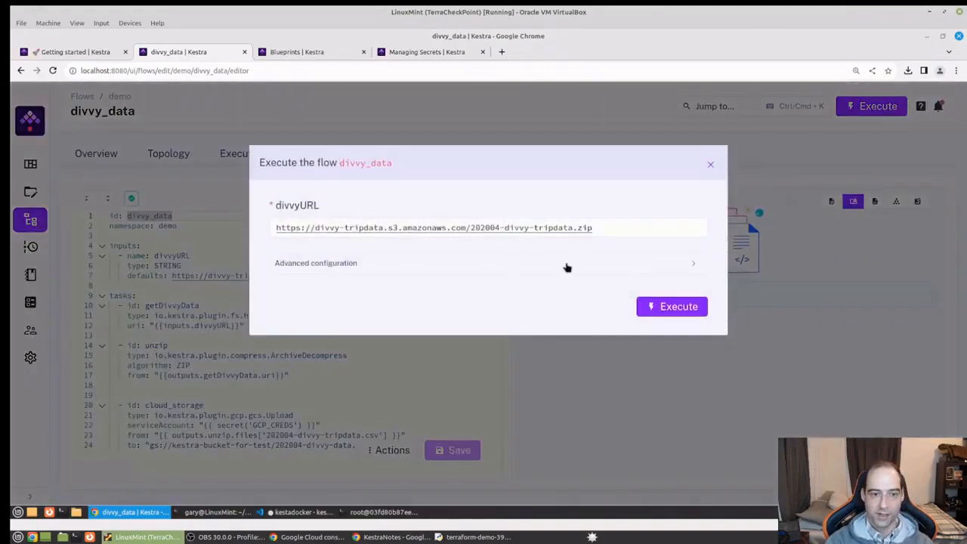
pyautogui.click(673, 306)
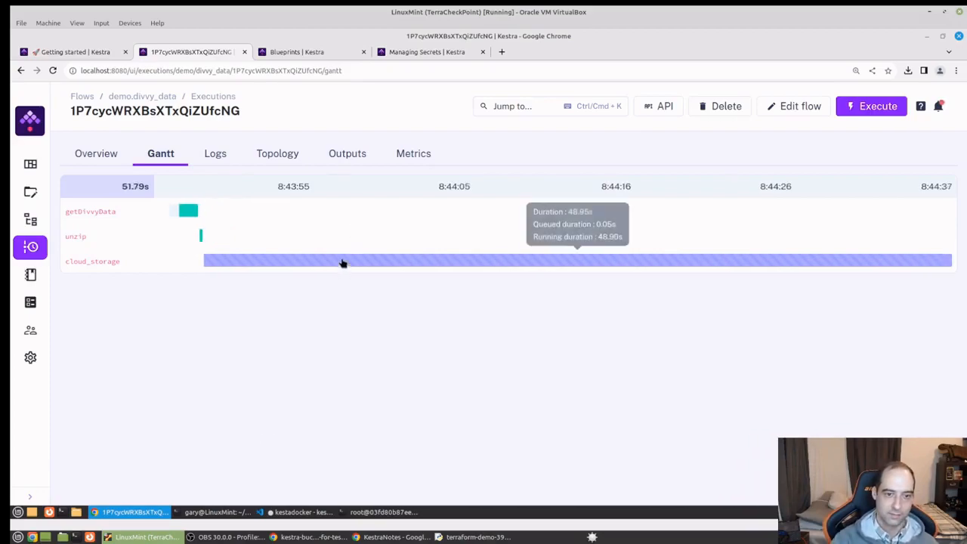
pyautogui.click(341, 262)
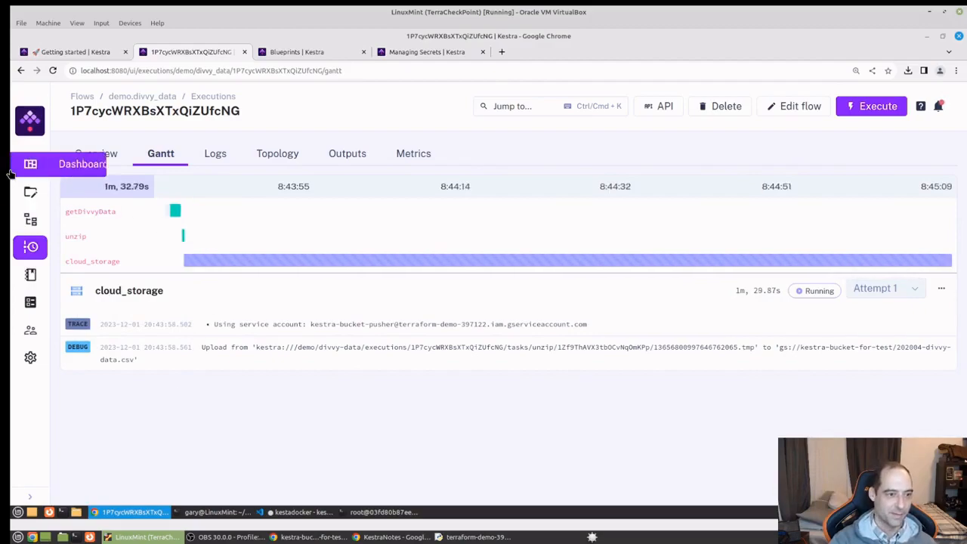
# Open the Kestra dashboard, filter it to the demo namespace, and reload it to check the execution statuses.
pyautogui.click(23, 166)
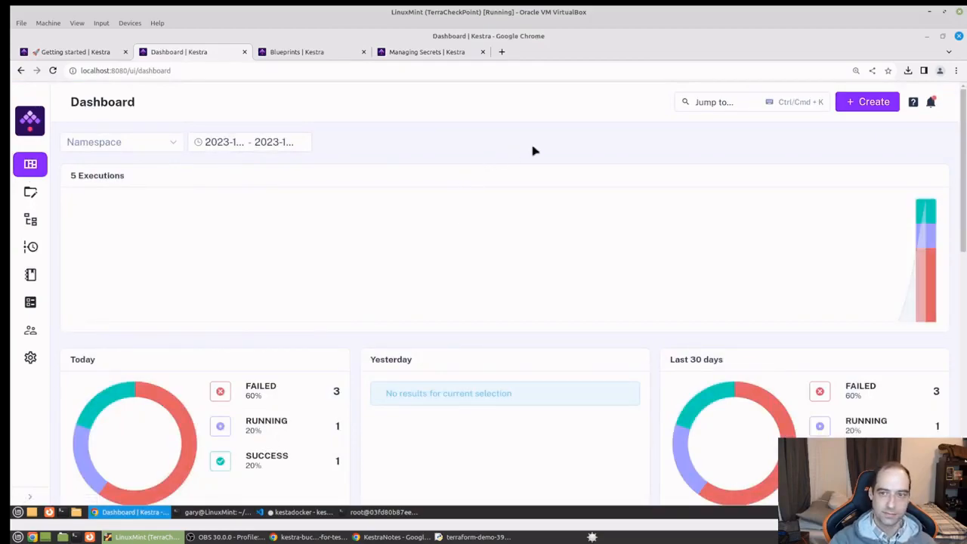
pyautogui.click(174, 148)
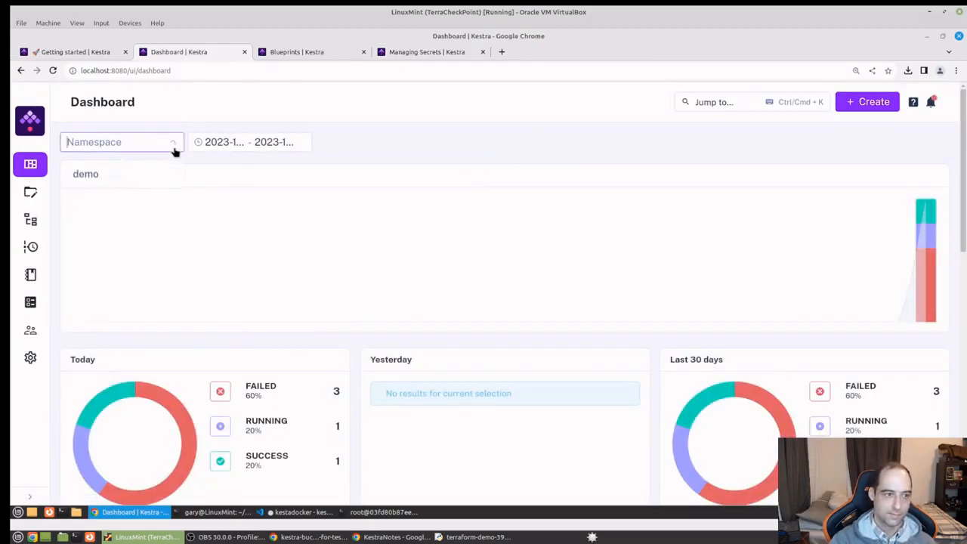
pyautogui.click(149, 176)
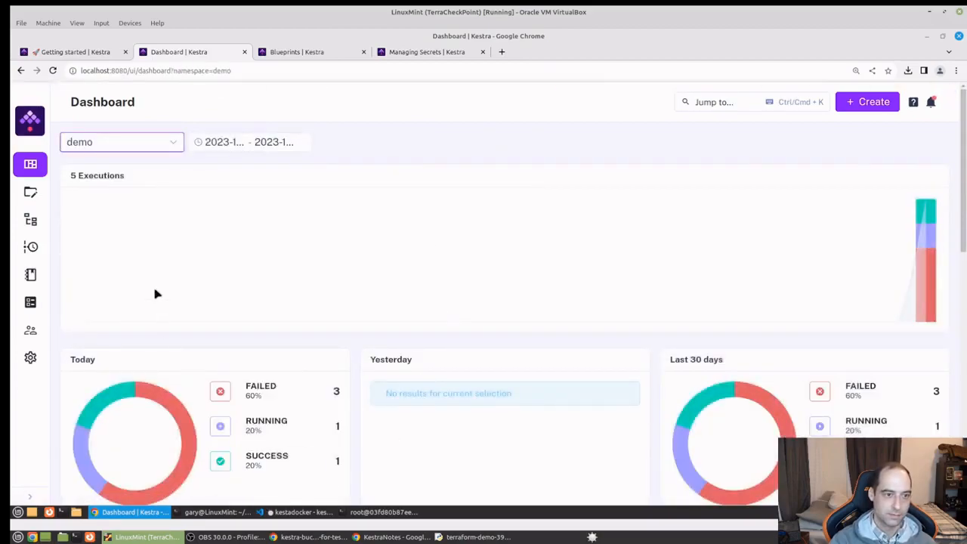
pyautogui.click(144, 148)
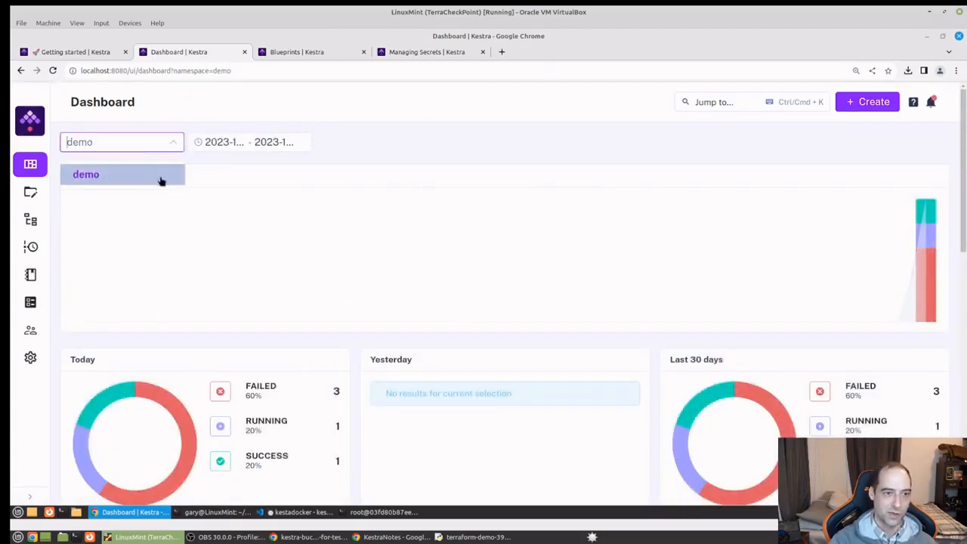
pyautogui.click(287, 218)
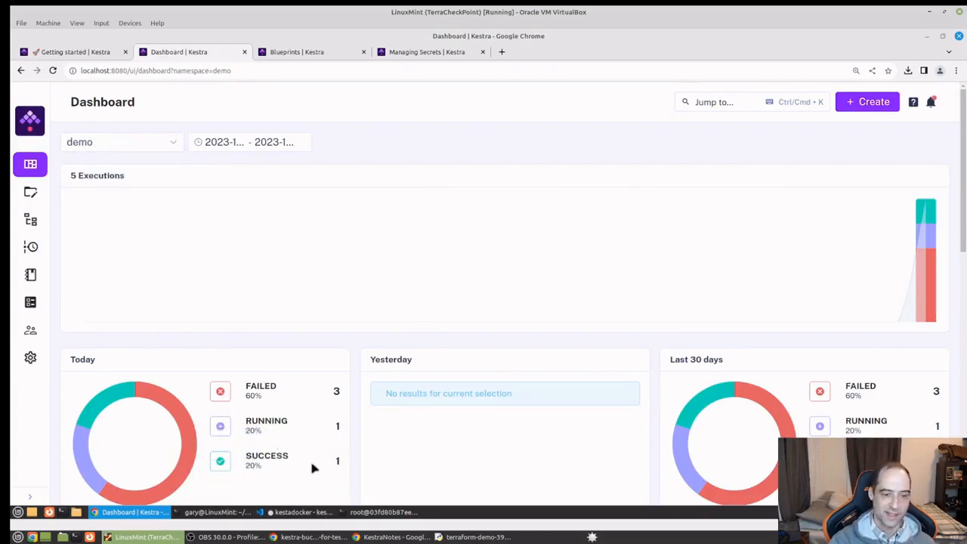
pyautogui.press('F5')
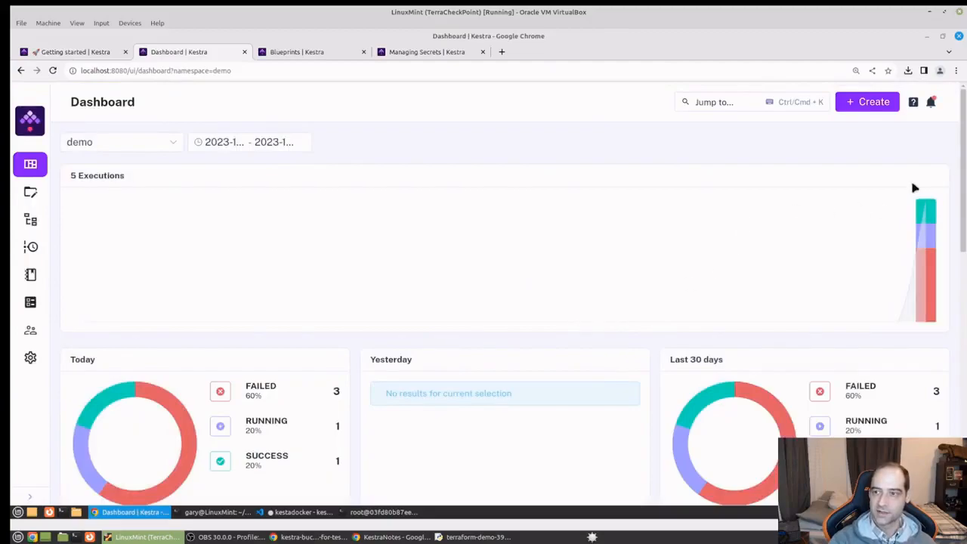
# Browse the What's new at Kestra announcements twice, closing them each time to return to the dashboard.
pyautogui.click(930, 106)
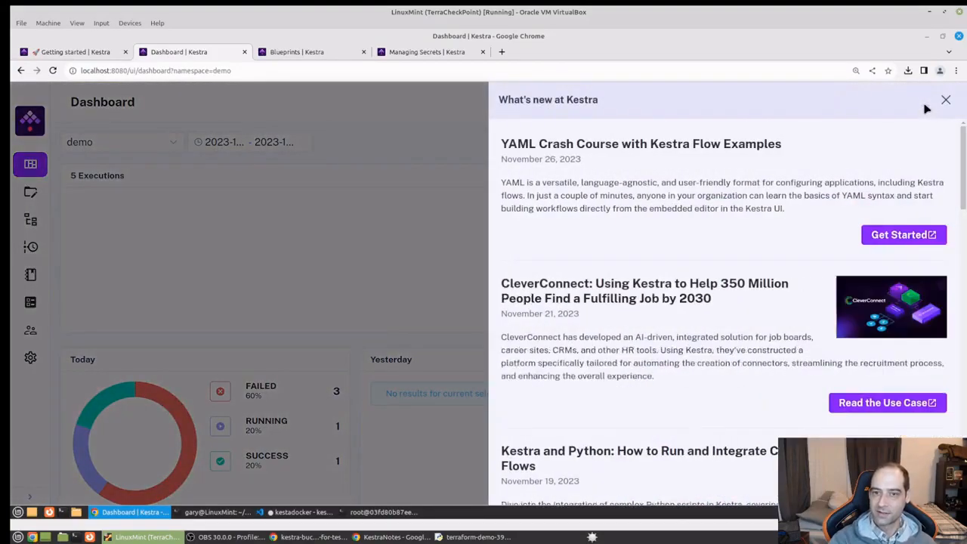
pyautogui.scroll(-15, 721, 363)
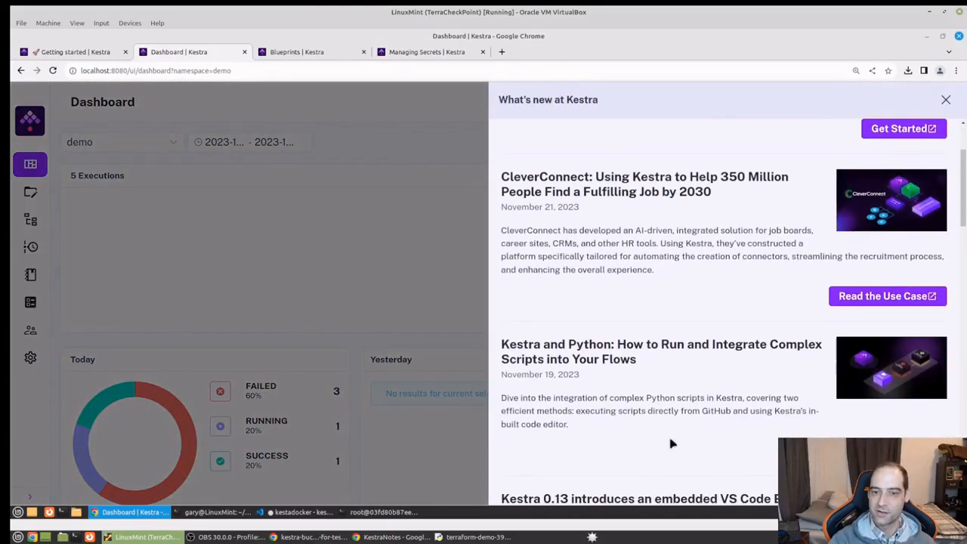
pyautogui.scroll(-5, 626, 446)
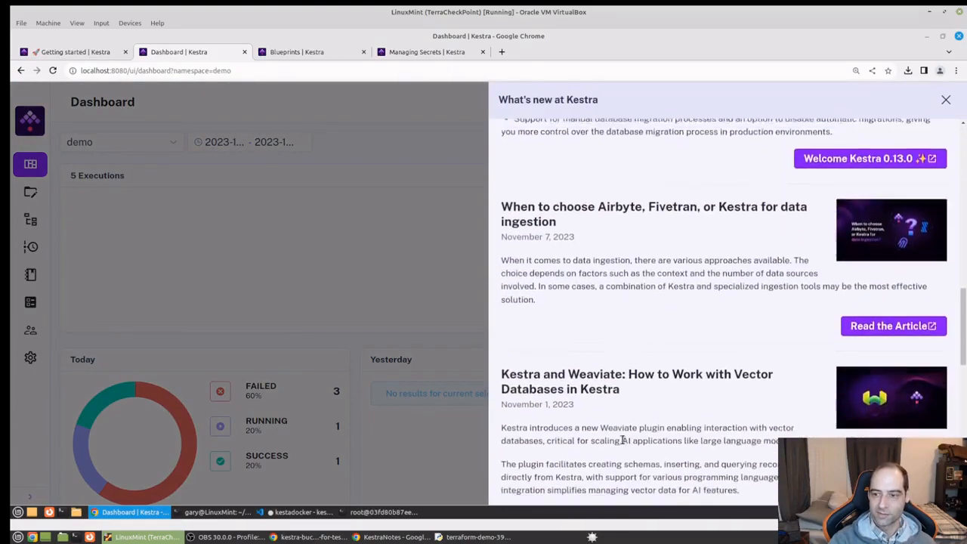
pyautogui.click(944, 101)
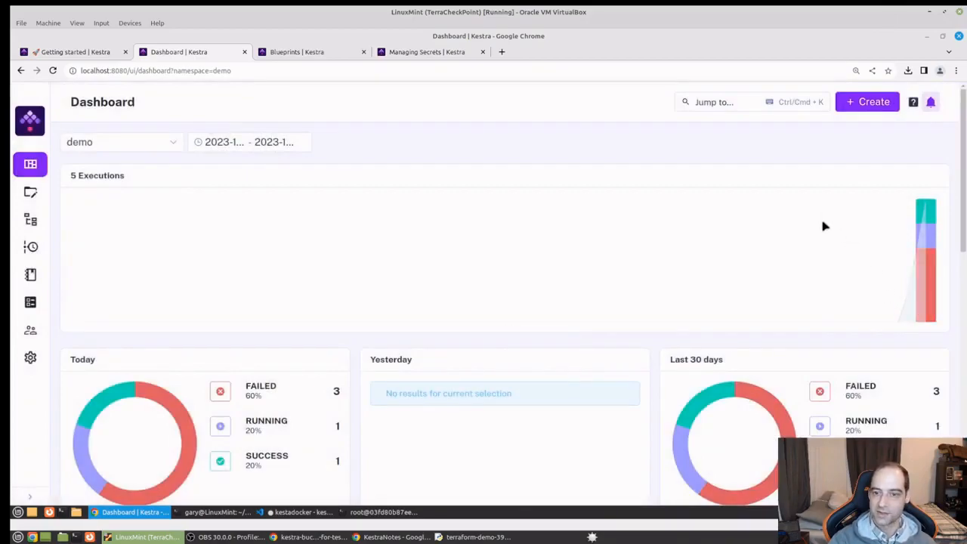
pyautogui.click(913, 102)
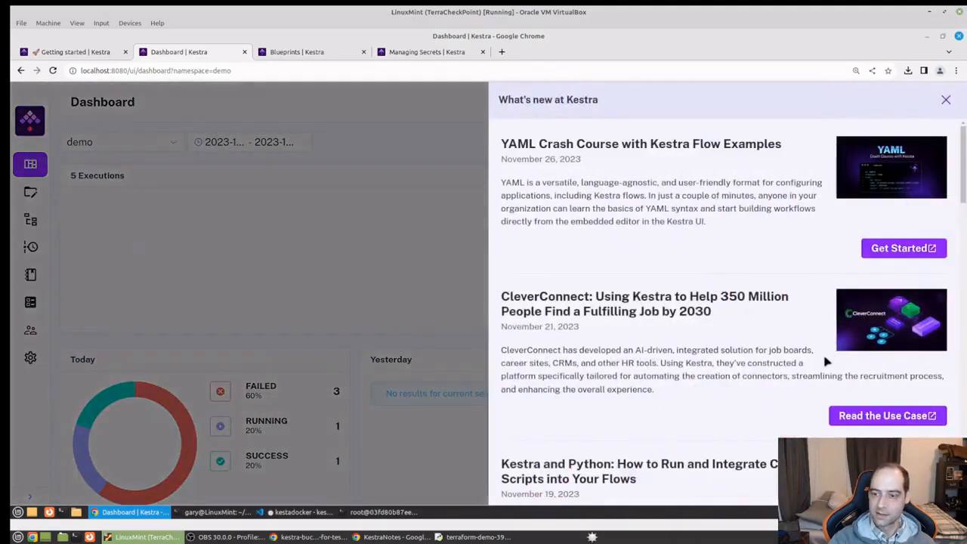
pyautogui.scroll(-10, 826, 358)
pyautogui.scroll(-8, 802, 382)
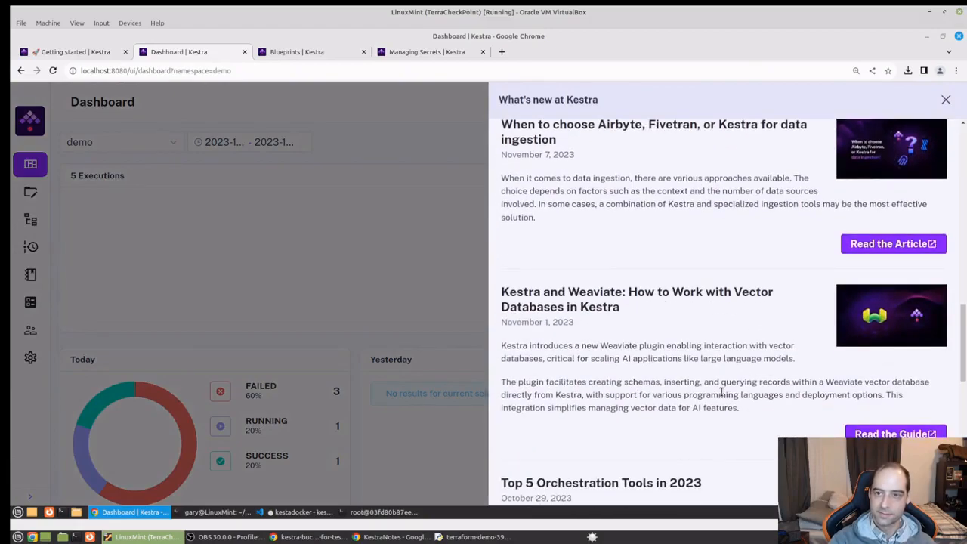
pyautogui.scroll(-1, 805, 376)
pyautogui.scroll(1, 798, 380)
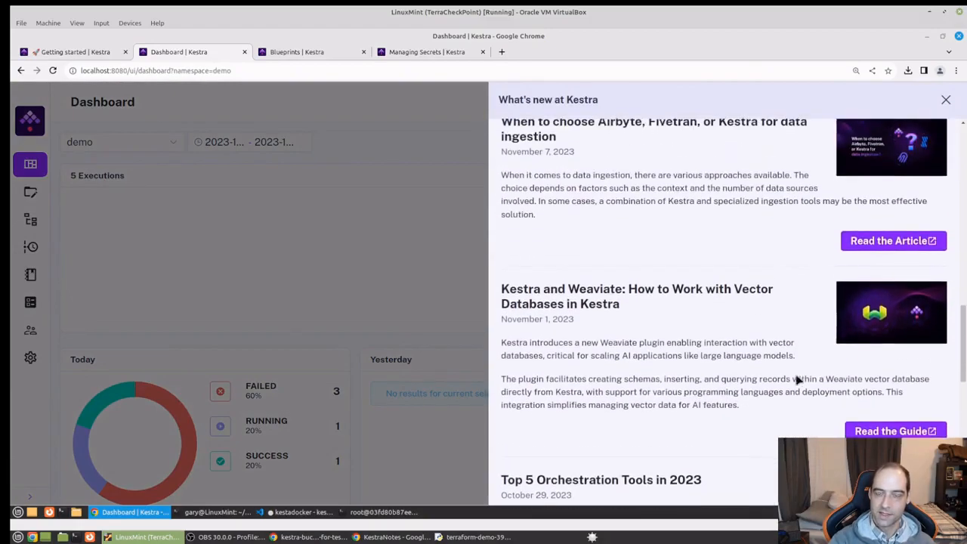
pyautogui.click(428, 241)
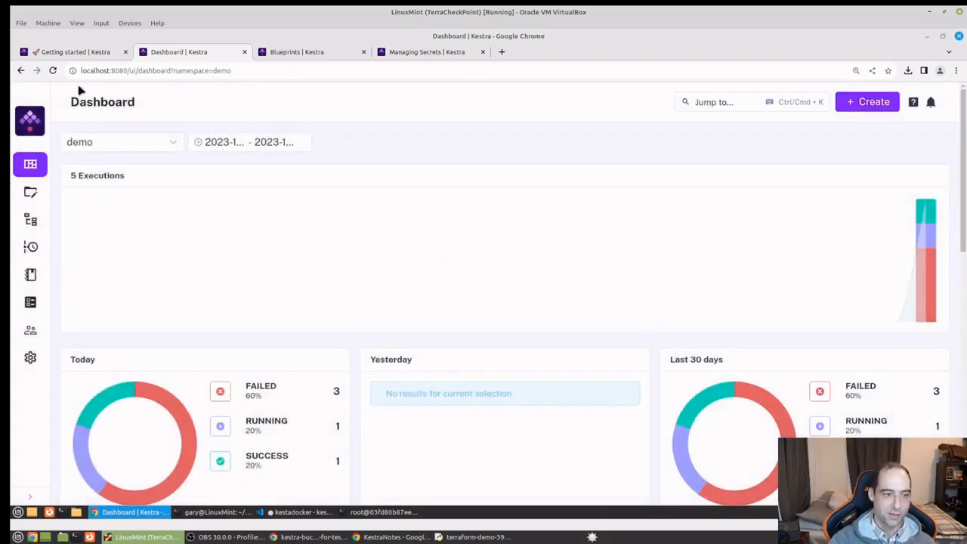
# Reload the dashboard to refresh the execution statuses, and show the available help and documentation options.
pyautogui.click(53, 70)
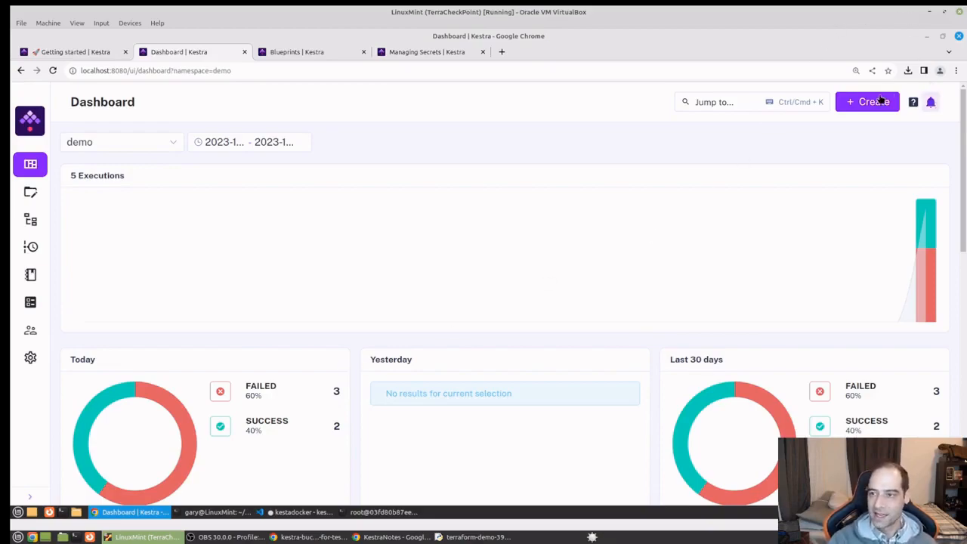
pyautogui.click(913, 103)
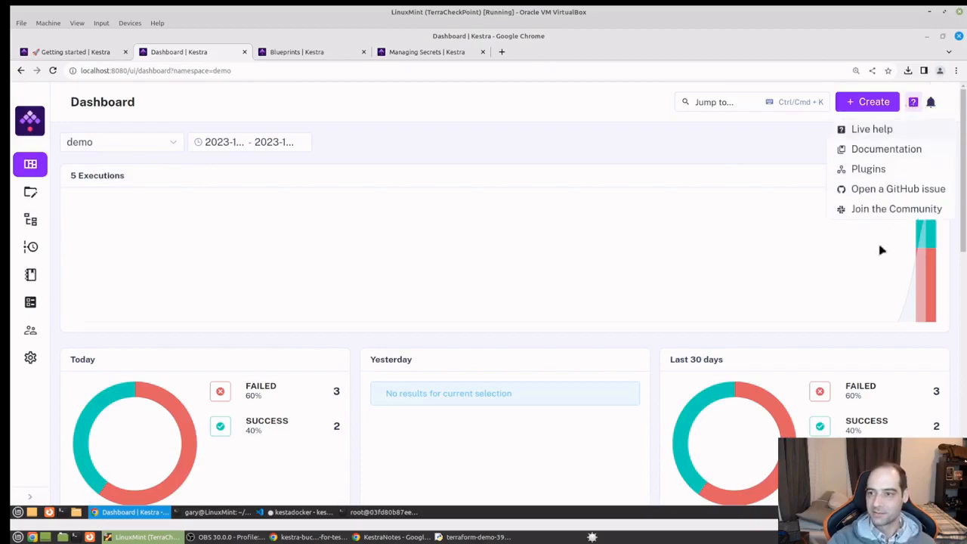
pyautogui.moveTo(913, 99)
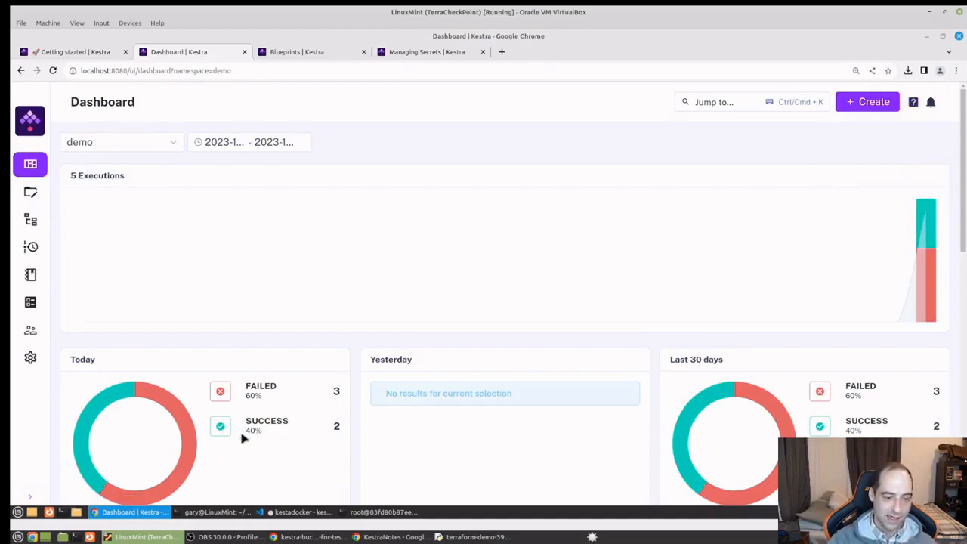
# Switch to the Google Cloud console, reload the objects of kestra-bucket-for-test, and open the details of 202004-divvy-data.csv.
pyautogui.click(298, 537)
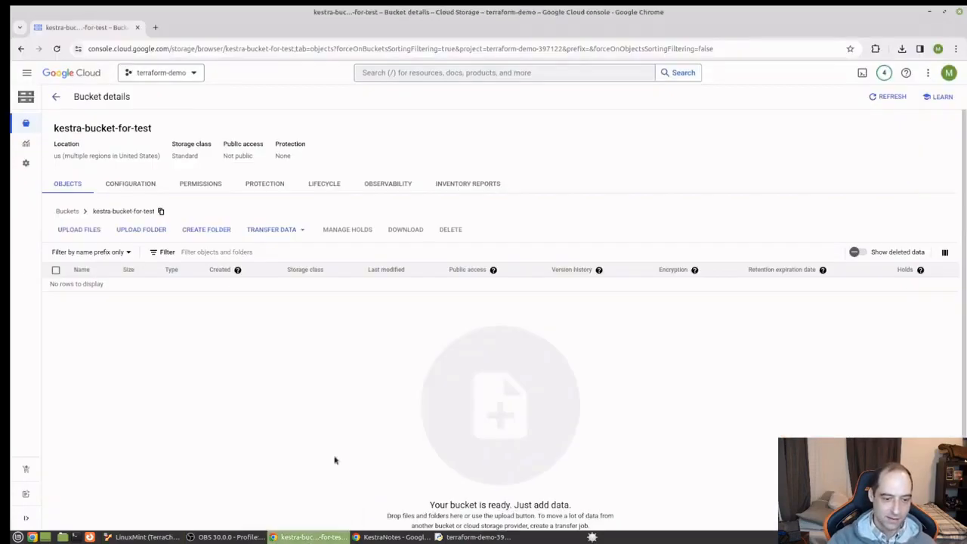
pyautogui.click(56, 49)
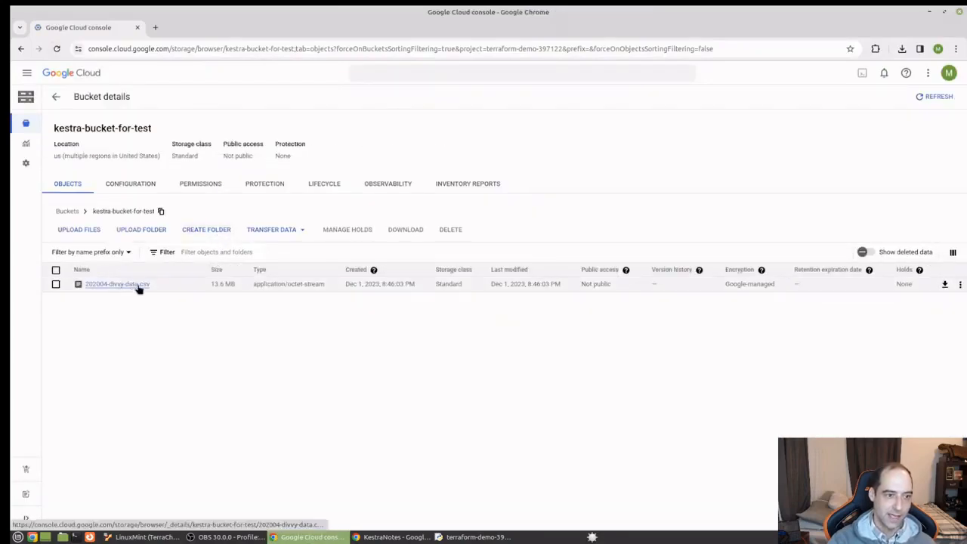
pyautogui.click(115, 284)
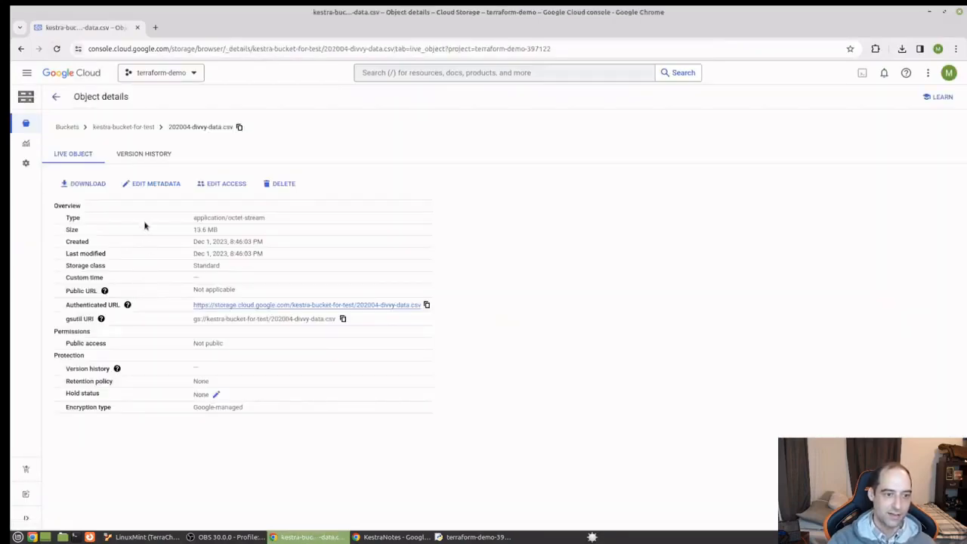
# Download 202004-divvy-data.csv from the bucket, open the downloaded file to preview its rows, and cancel the text import.
pyautogui.click(83, 183)
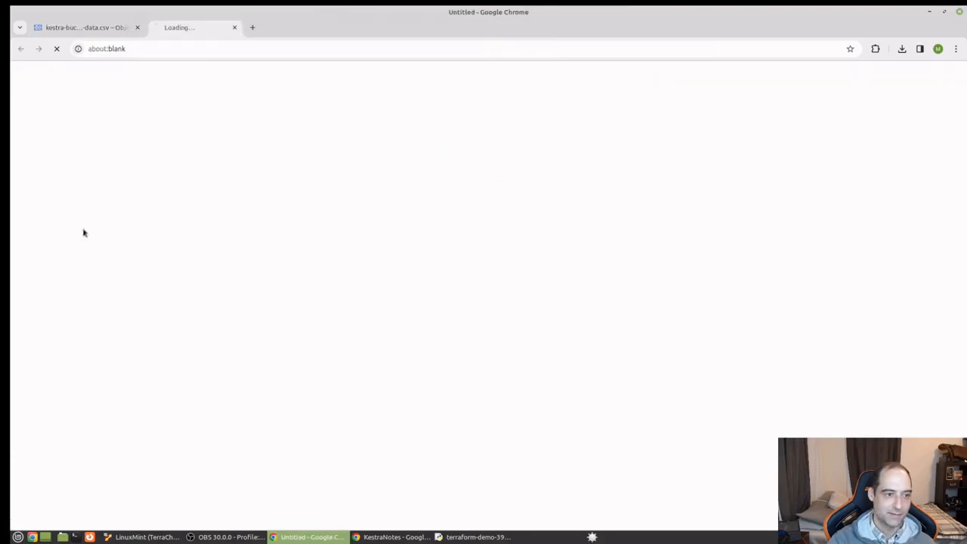
pyautogui.click(901, 49)
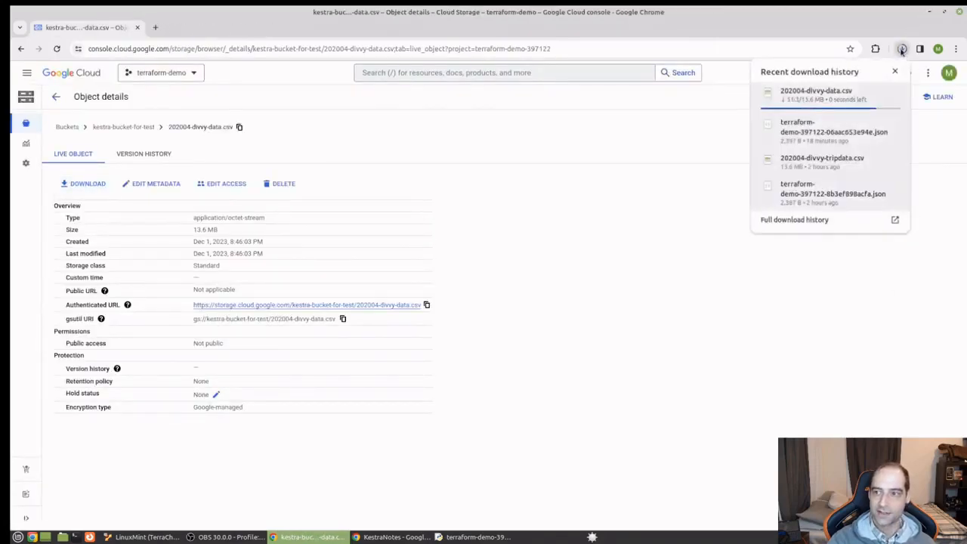
pyautogui.click(833, 104)
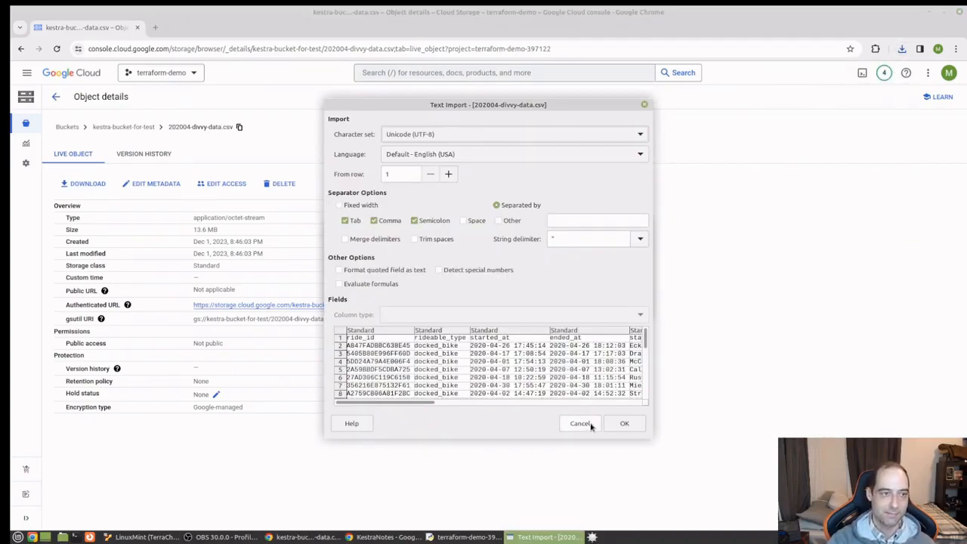
pyautogui.click(590, 425)
# Switch back to Kestra and reopen the dashboard without the namespace filter.
pyautogui.click(930, 12)
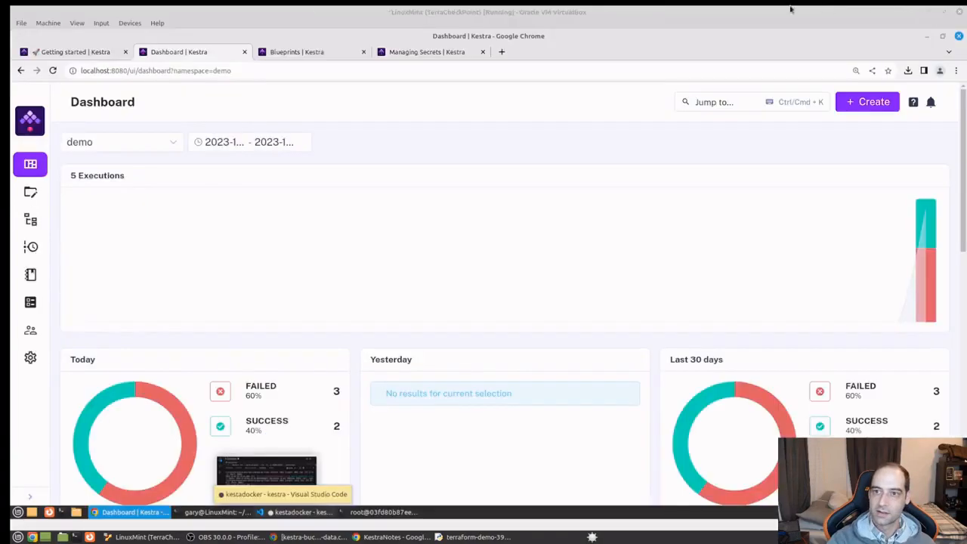
pyautogui.click(29, 166)
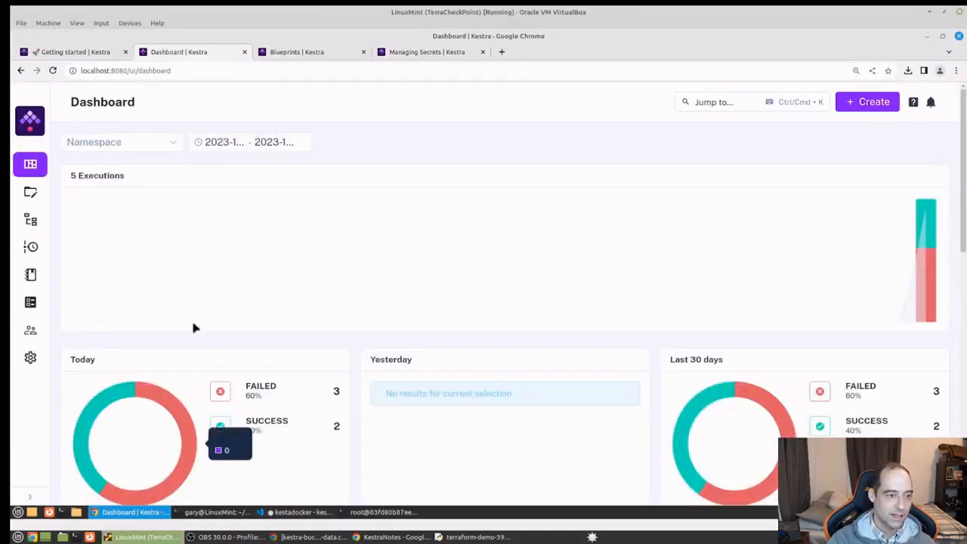